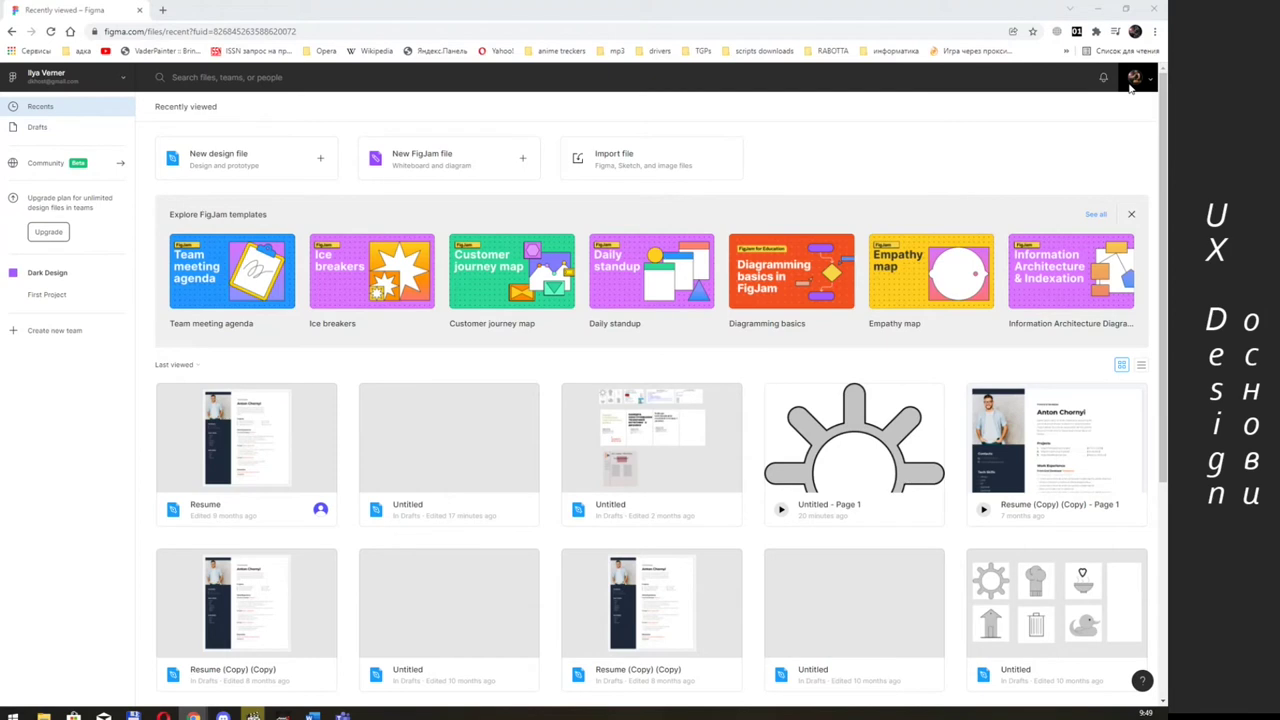
- Open the account options menu from the profile avatar on the Recently viewed page
{"action": "left_click", "coordinate": [1149, 84]}
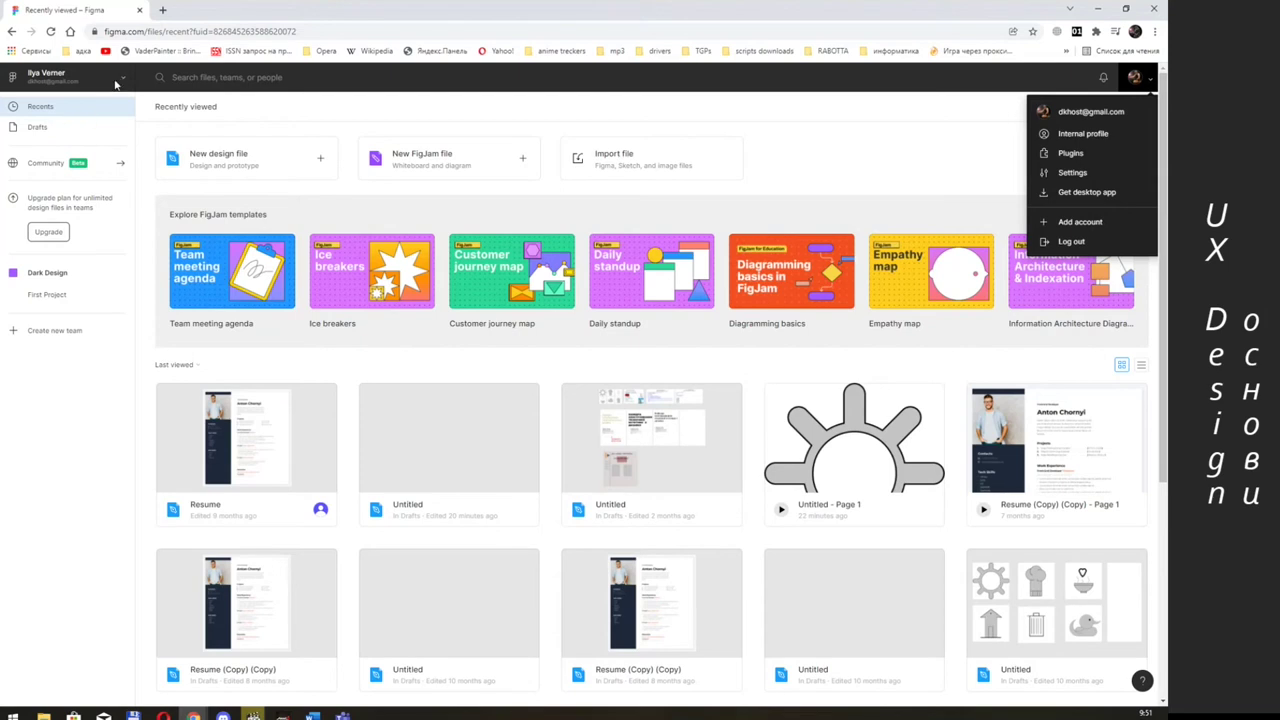
- Close the account menu, then open and close the account switcher under the user name
{"action": "left_click", "coordinate": [118, 84]}
{"action": "left_click", "coordinate": [125, 84]}
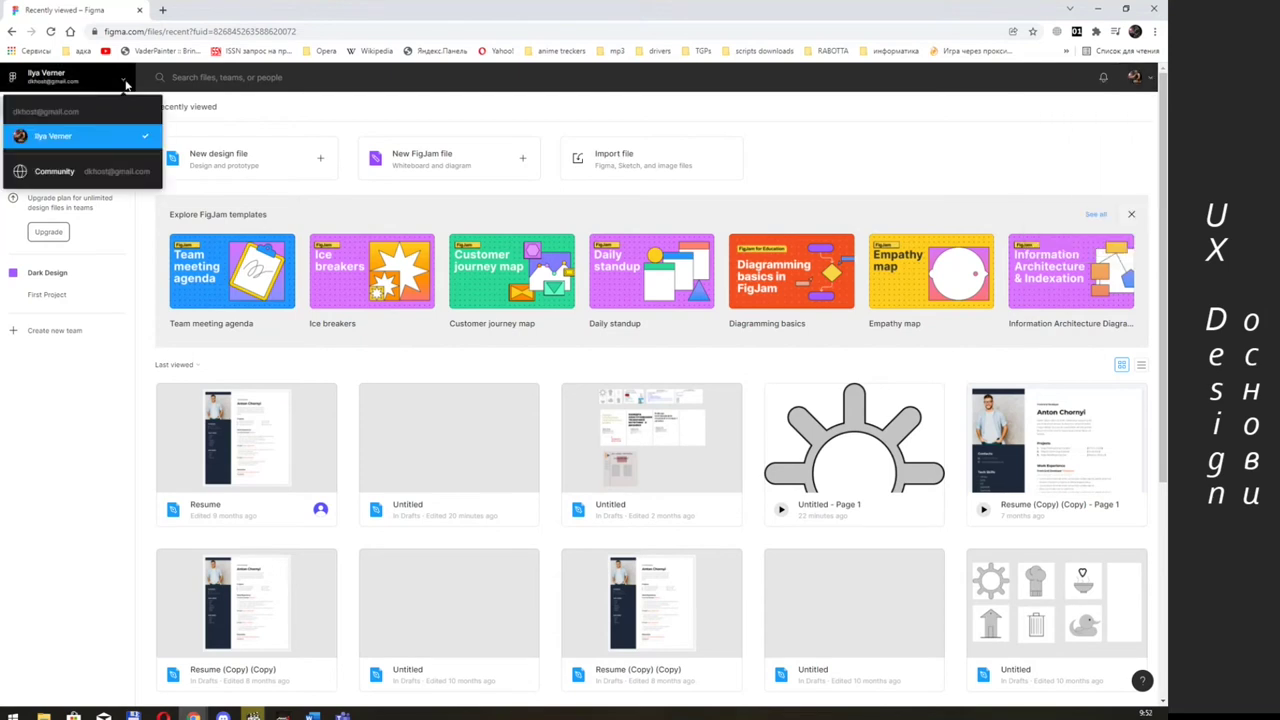
{"action": "left_click", "coordinate": [125, 84]}
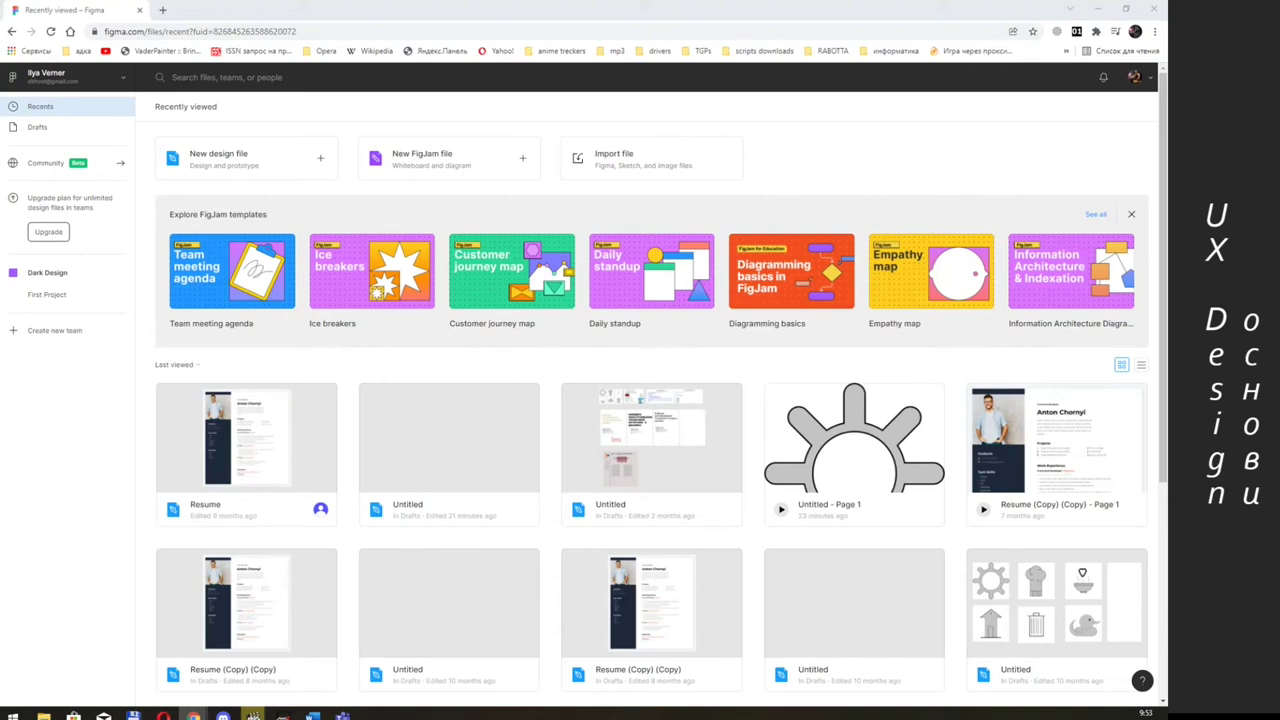
- Go to the Internal profile page from the avatar menu, then reopen the avatar menu
{"action": "left_click", "coordinate": [1149, 80]}
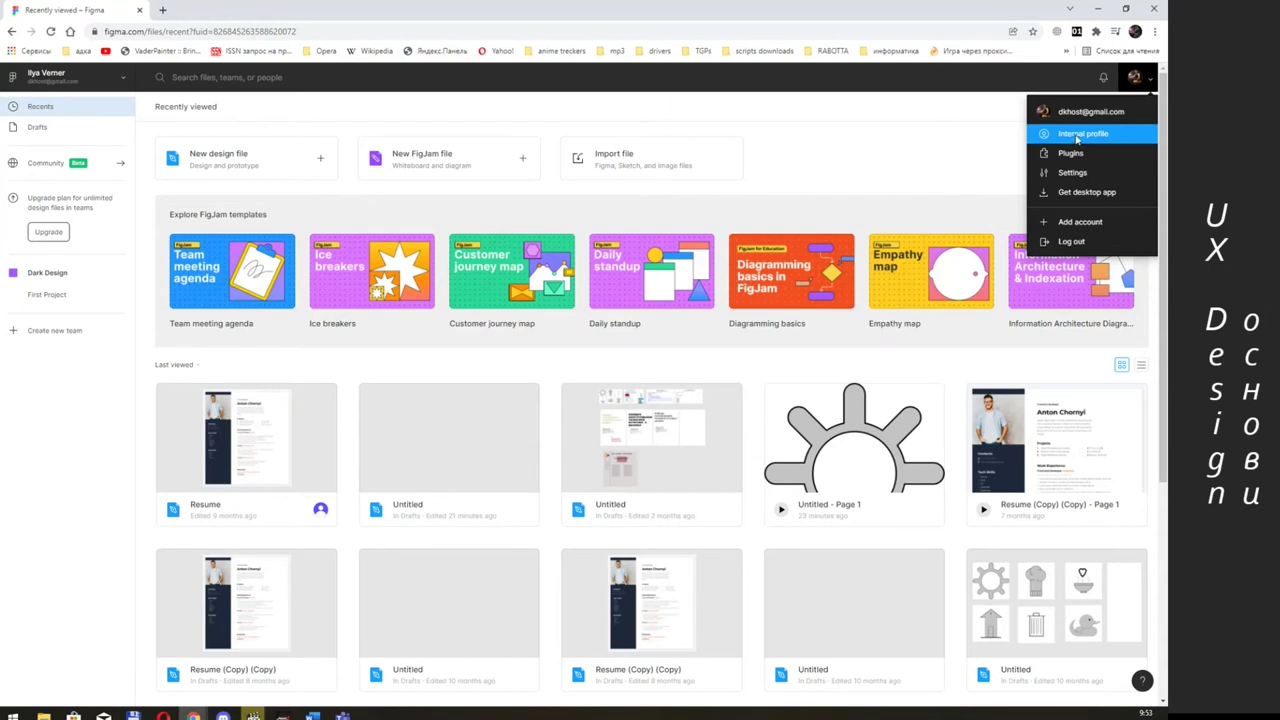
{"action": "left_click", "coordinate": [1078, 134]}
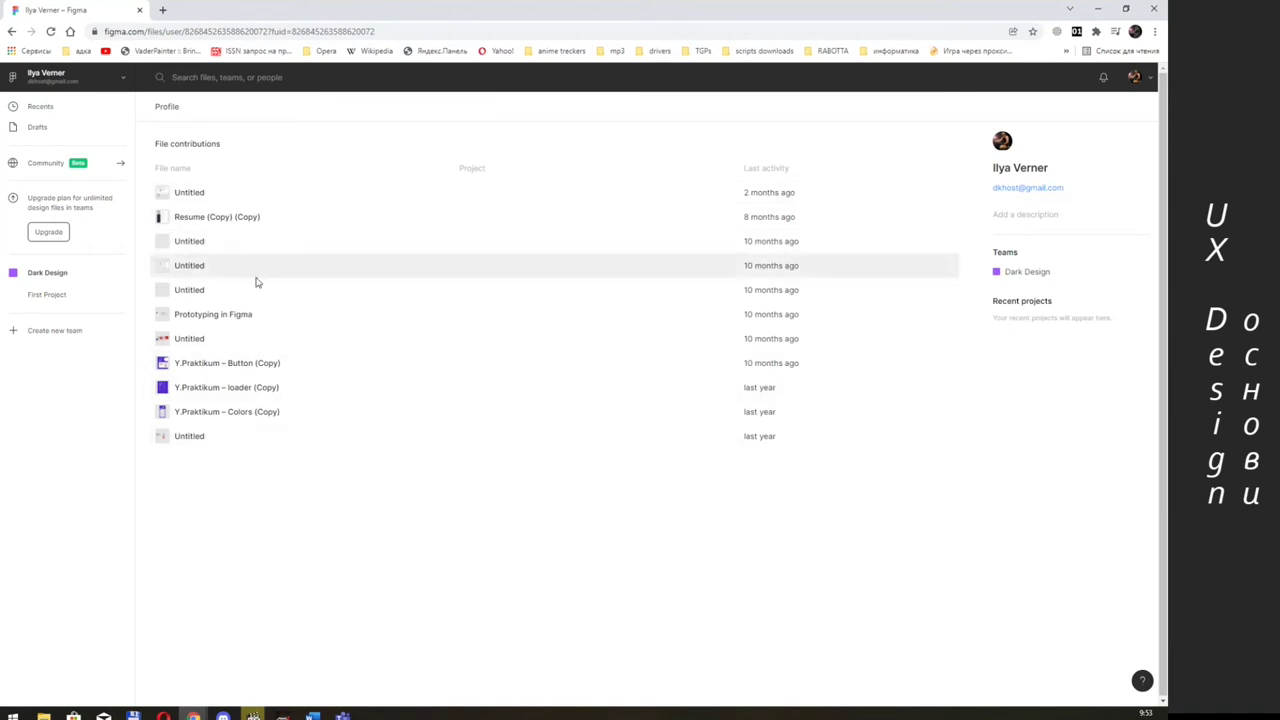
{"action": "left_click", "coordinate": [1153, 84]}
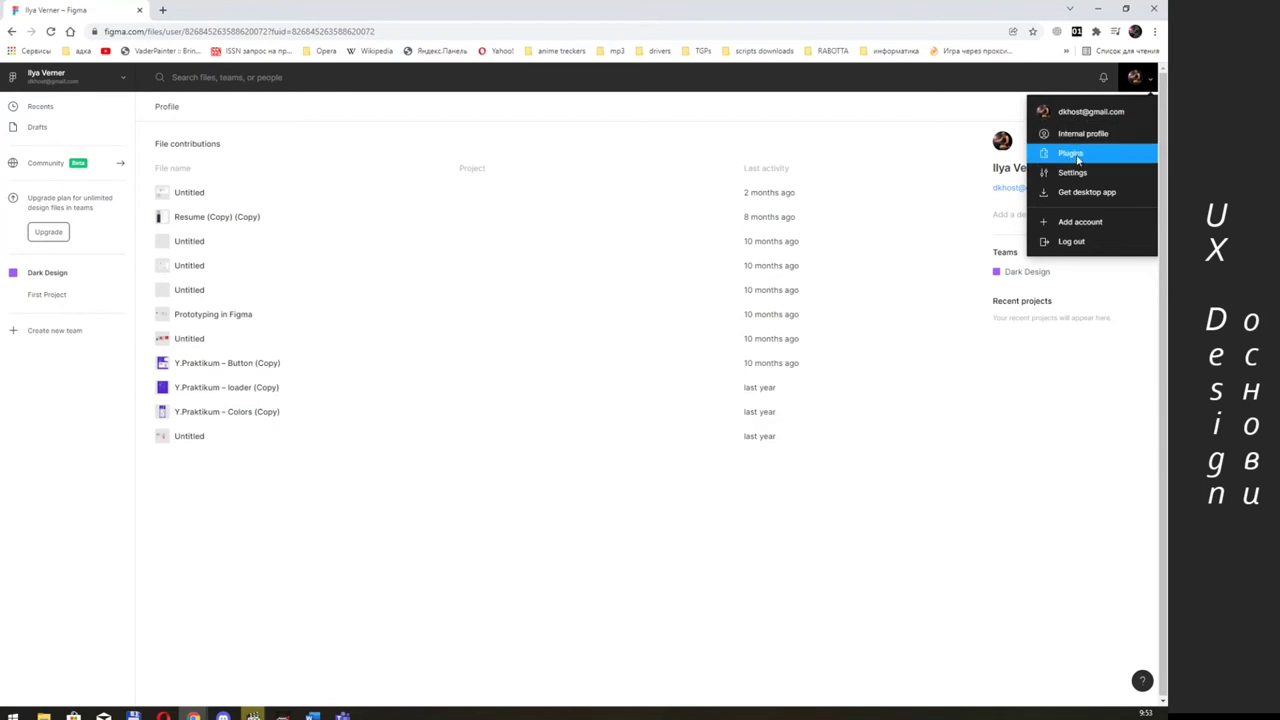
{"action": "left_click", "coordinate": [1071, 155]}
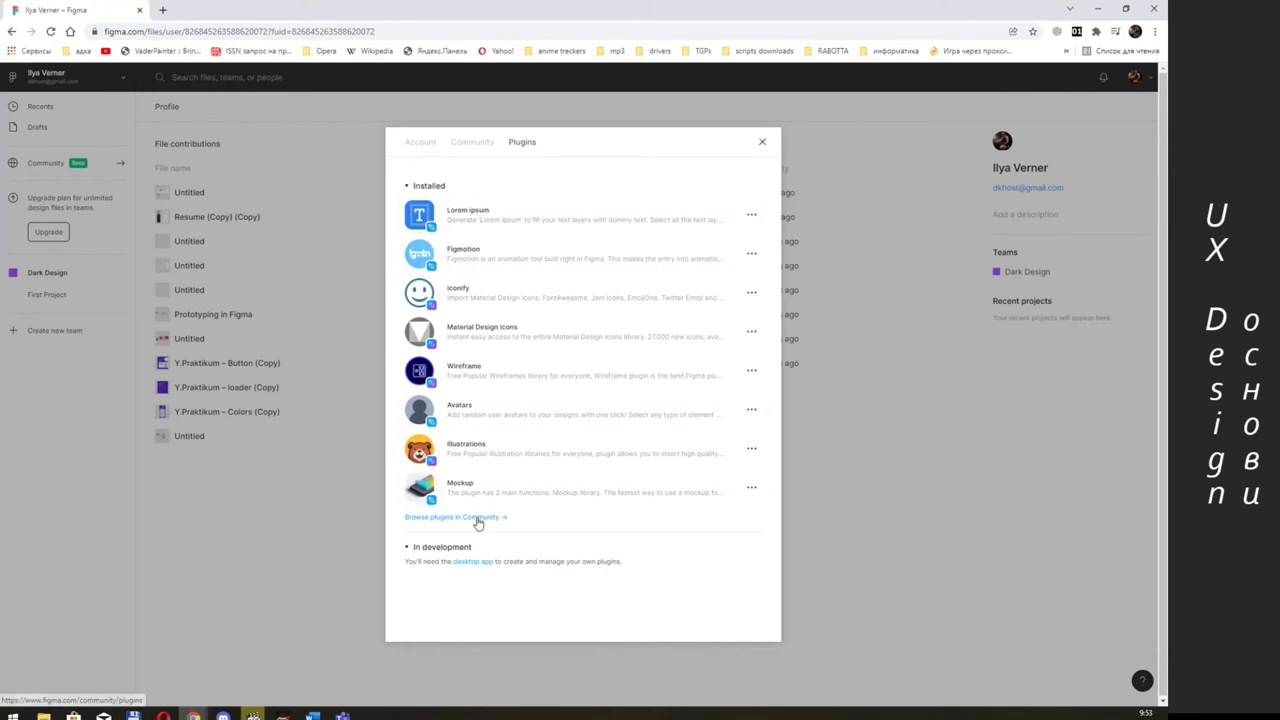
{"action": "left_click", "coordinate": [477, 519]}
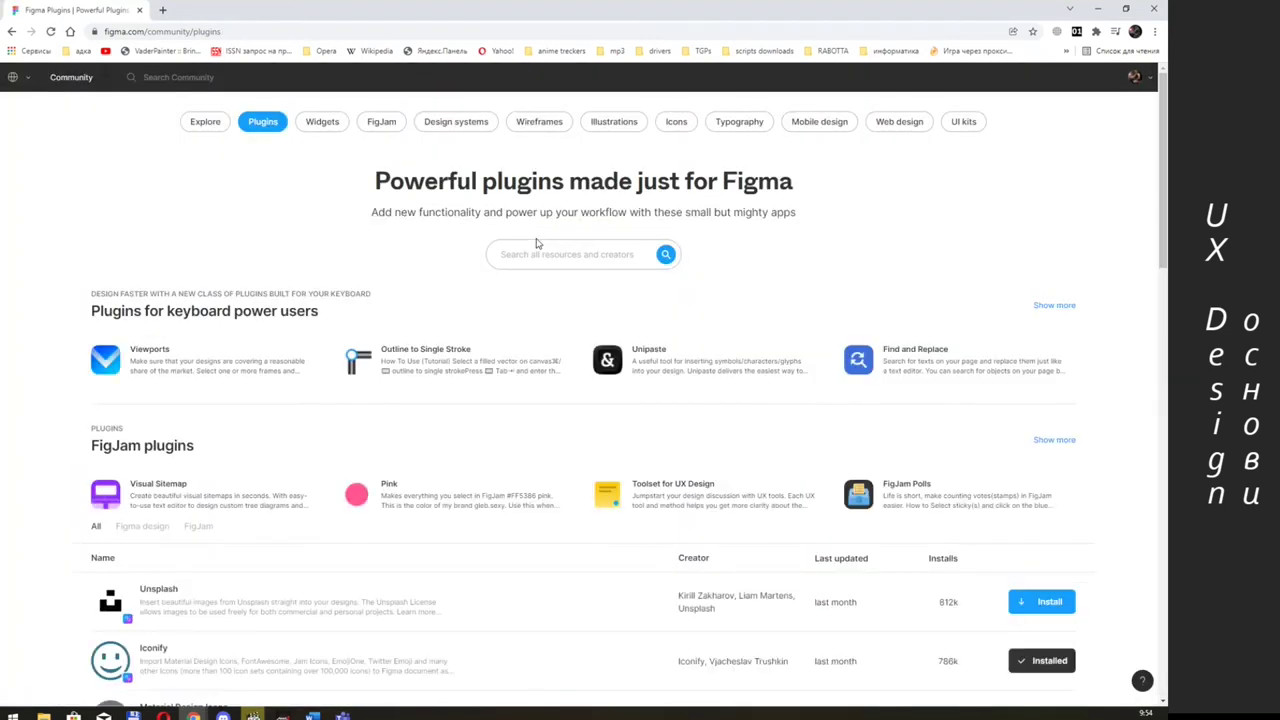
{"action": "scroll", "coordinate": [560, 396], "scroll_direction": "down", "scroll_amount": 3}
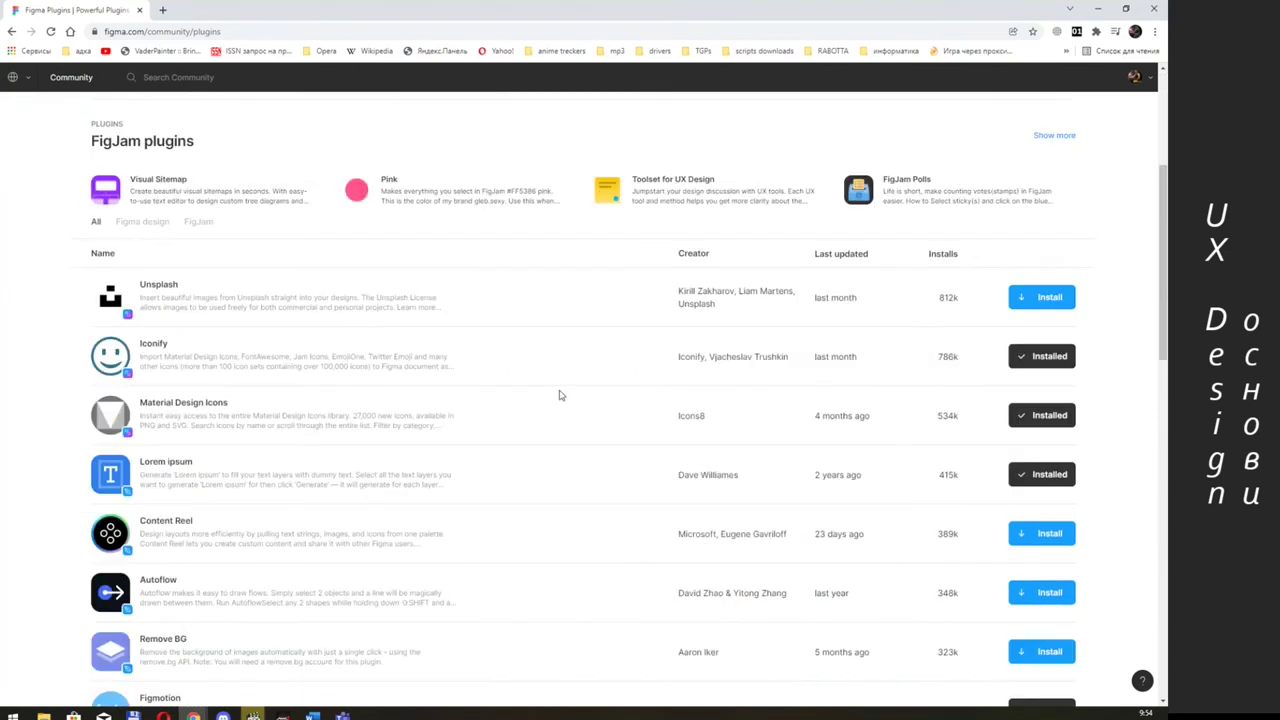
{"action": "scroll", "coordinate": [560, 396], "scroll_direction": "down", "scroll_amount": 3}
{"action": "scroll", "coordinate": [560, 396], "scroll_direction": "down", "scroll_amount": 3}
{"action": "scroll", "coordinate": [560, 396], "scroll_direction": "down", "scroll_amount": 4}
{"action": "scroll", "coordinate": [560, 396], "scroll_direction": "down", "scroll_amount": 2}
{"action": "scroll", "coordinate": [560, 396], "scroll_direction": "up", "scroll_amount": 6}
{"action": "scroll", "coordinate": [558, 380], "scroll_direction": "up", "scroll_amount": 5}
{"action": "scroll", "coordinate": [557, 372], "scroll_direction": "up", "scroll_amount": 4}
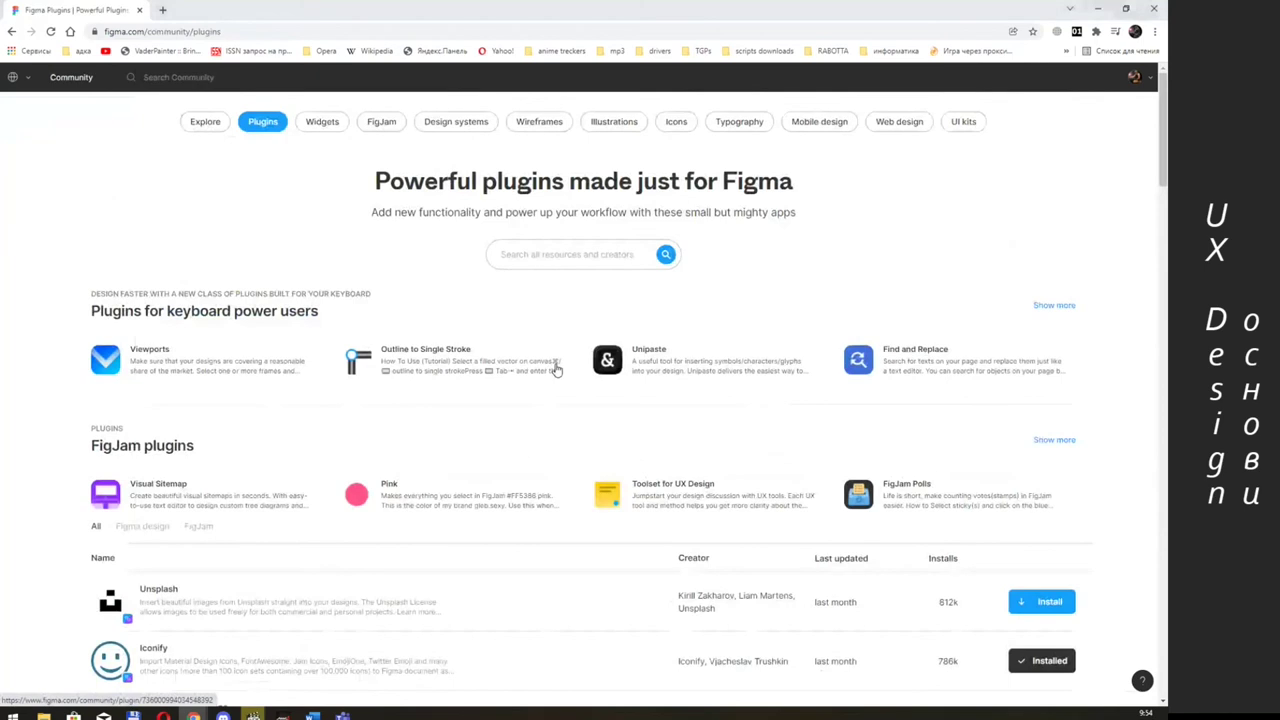
{"action": "left_click", "coordinate": [557, 370]}
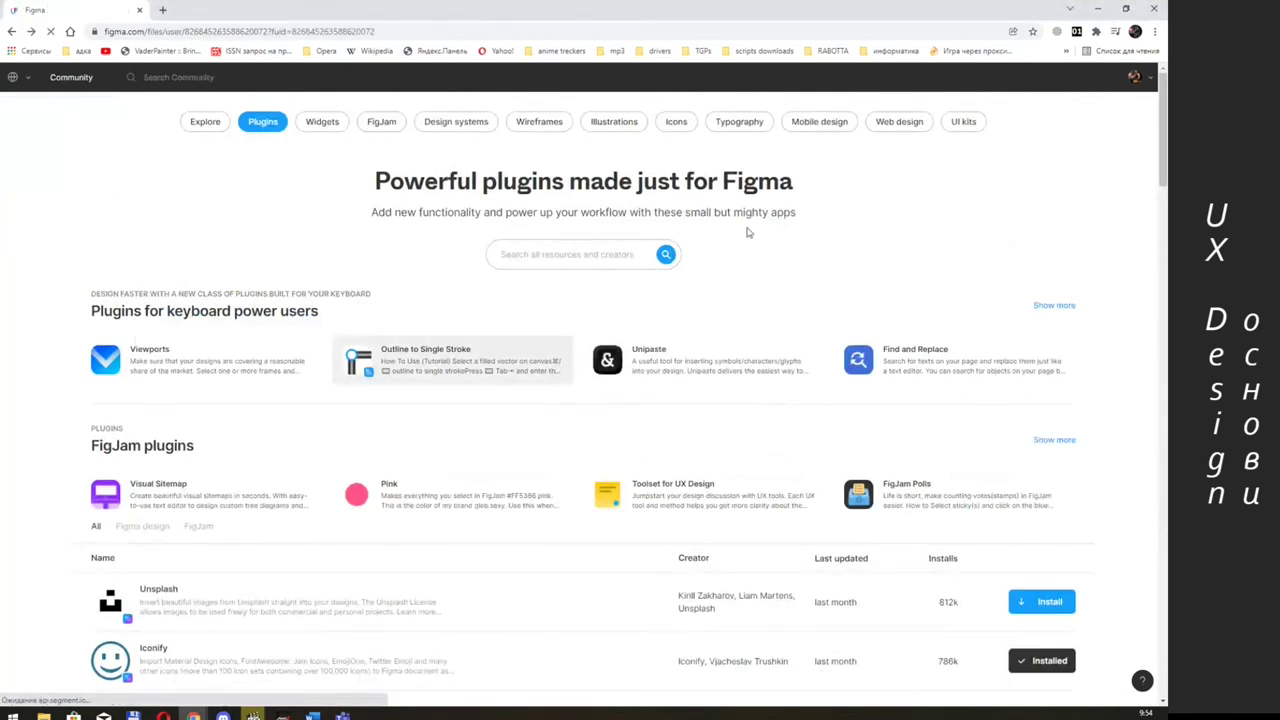
{"action": "left_click", "coordinate": [1135, 78]}
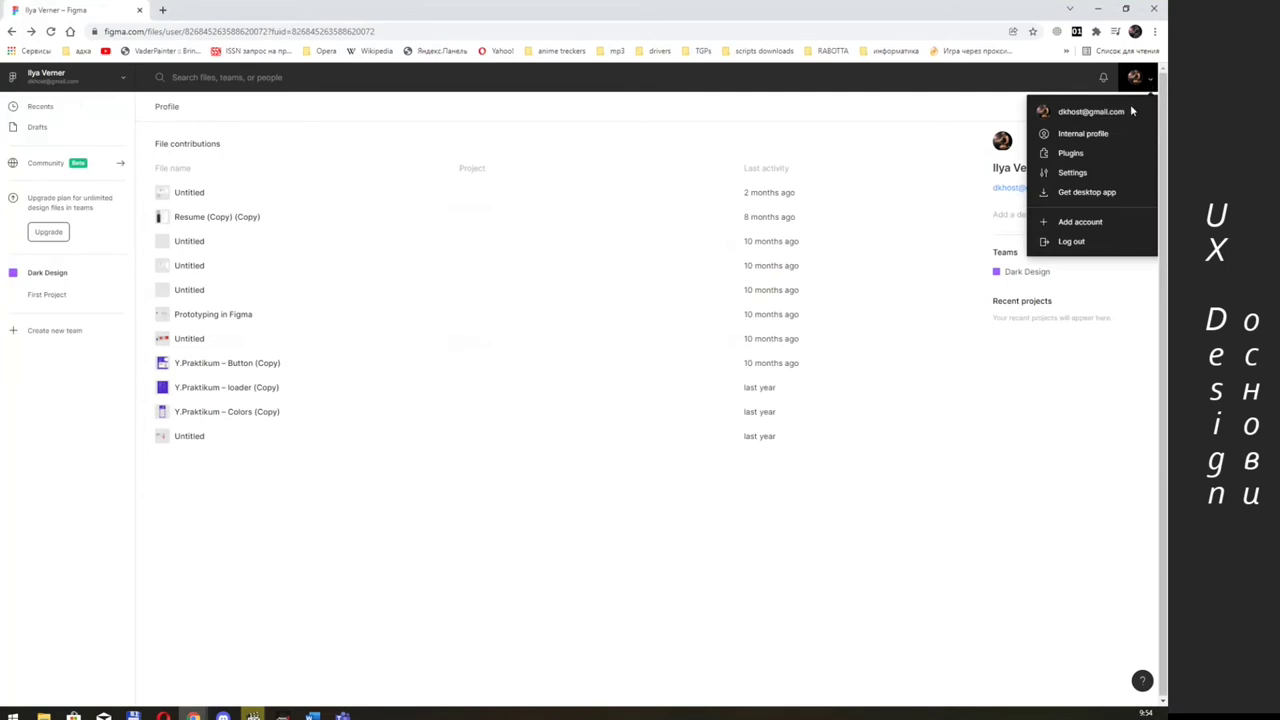
{"action": "left_click", "coordinate": [1077, 173]}
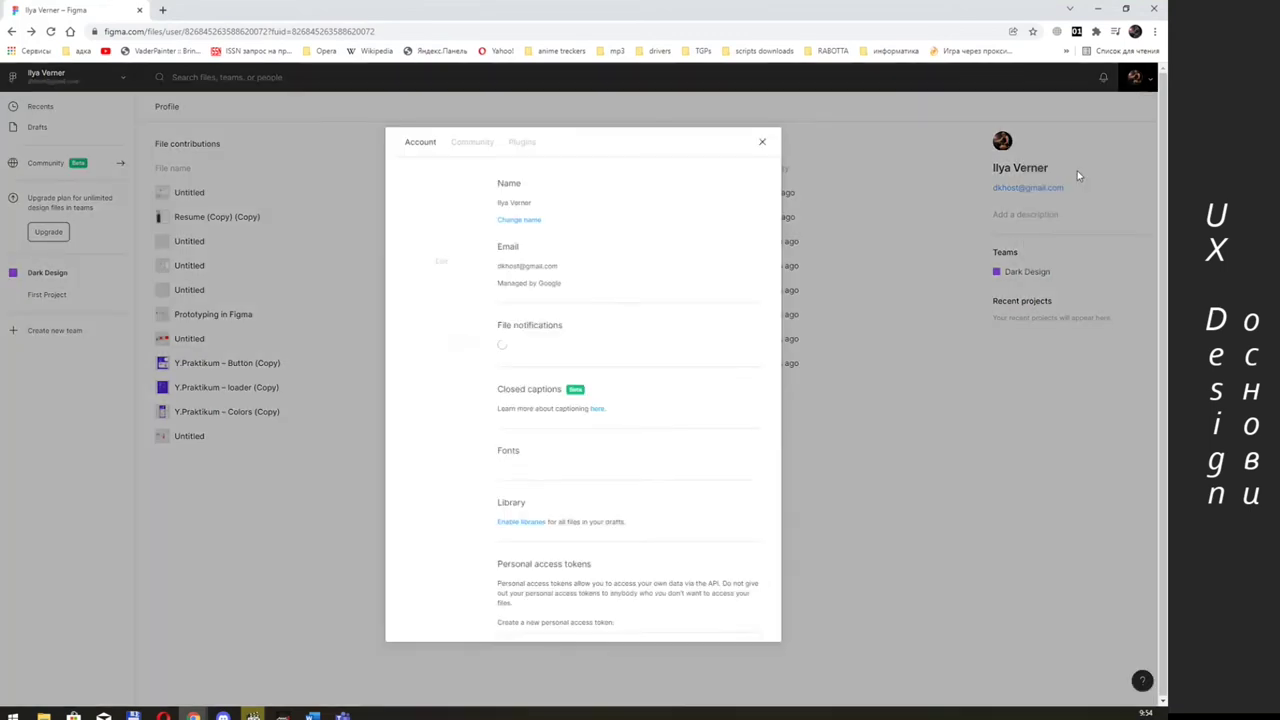
{"action": "scroll", "coordinate": [674, 323], "scroll_direction": "down", "scroll_amount": 3}
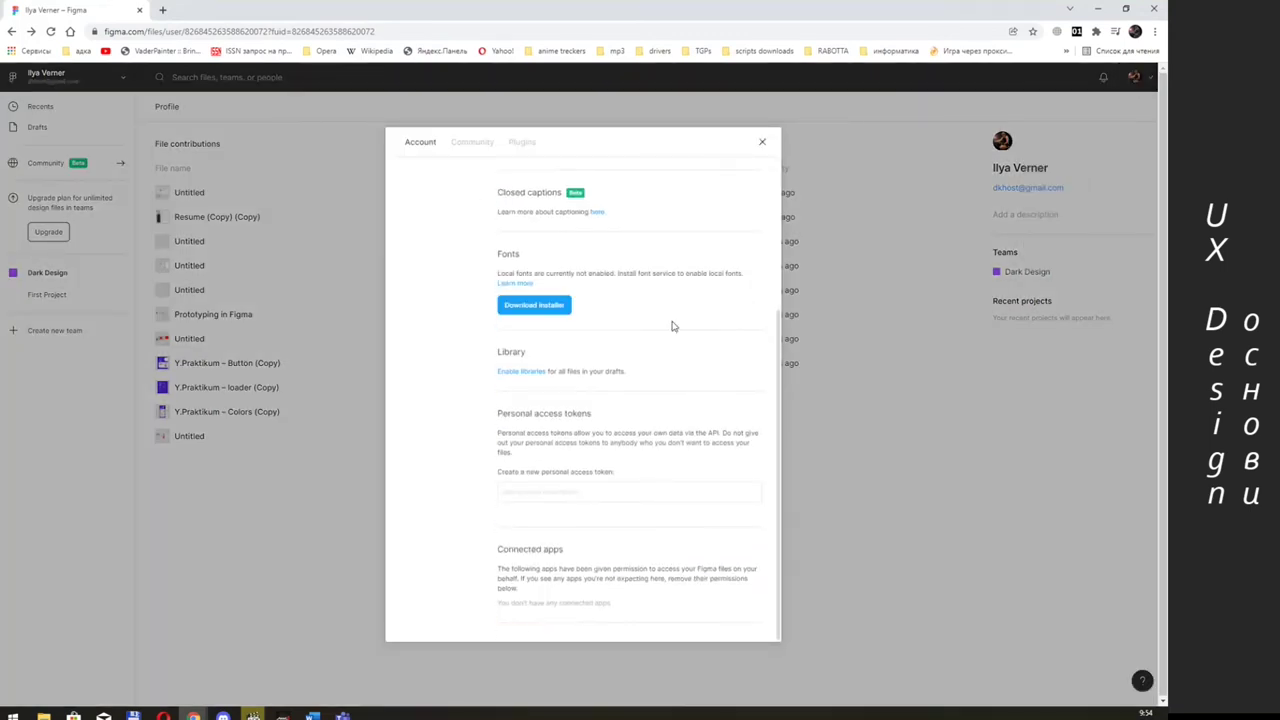
{"action": "scroll", "coordinate": [764, 239], "scroll_direction": "up", "scroll_amount": 3}
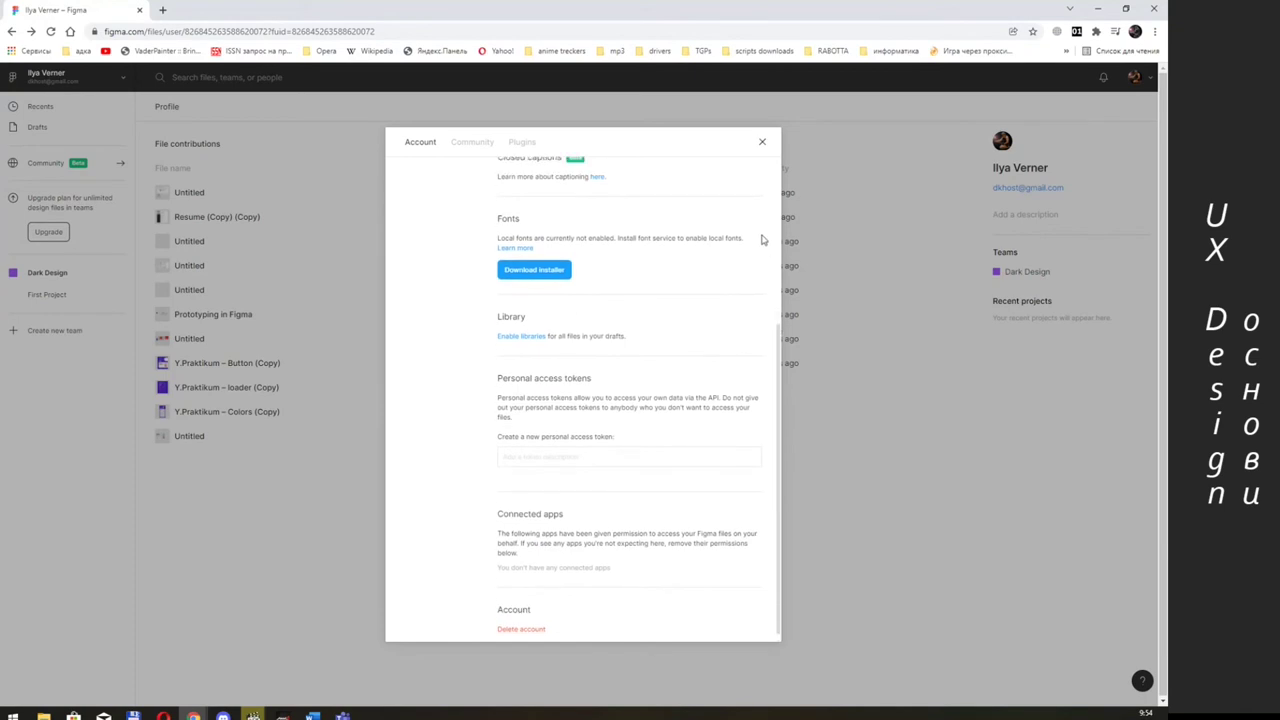
{"action": "left_click", "coordinate": [762, 141]}
{"action": "left_click", "coordinate": [1149, 91]}
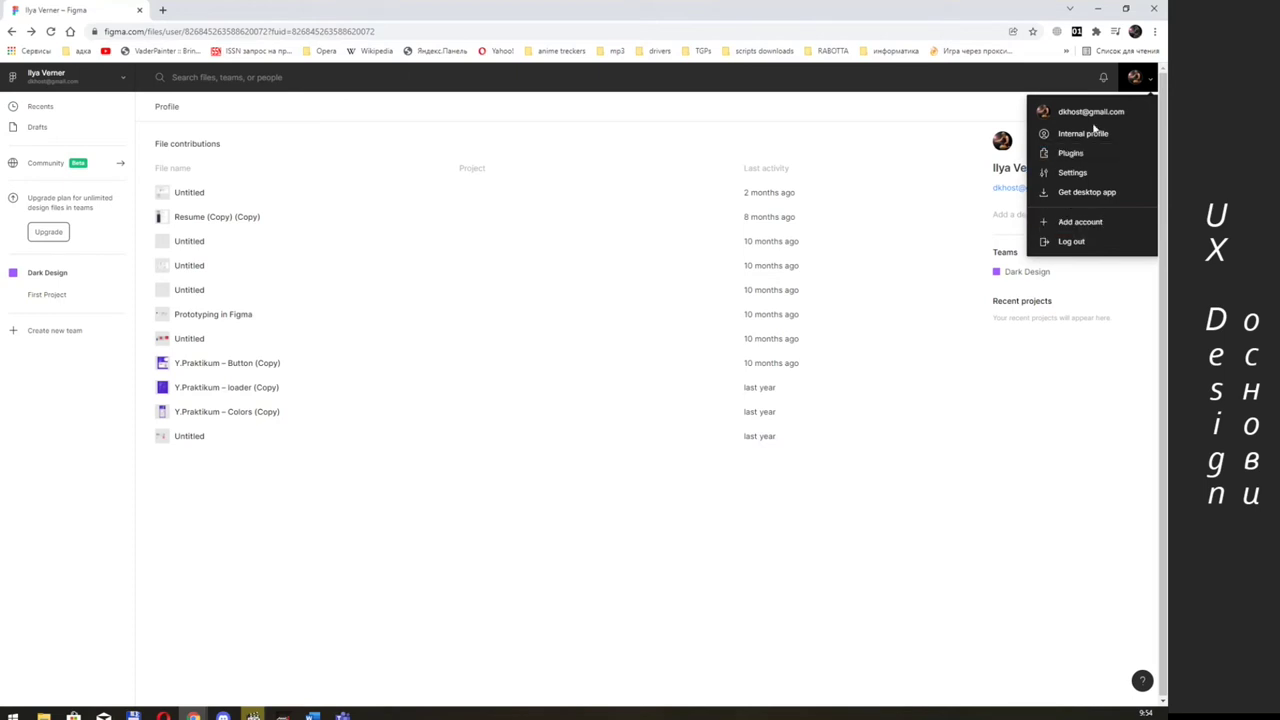
- Check the empty notifications, toggle the account switcher, and return to Recents
{"action": "left_click", "coordinate": [1108, 79]}
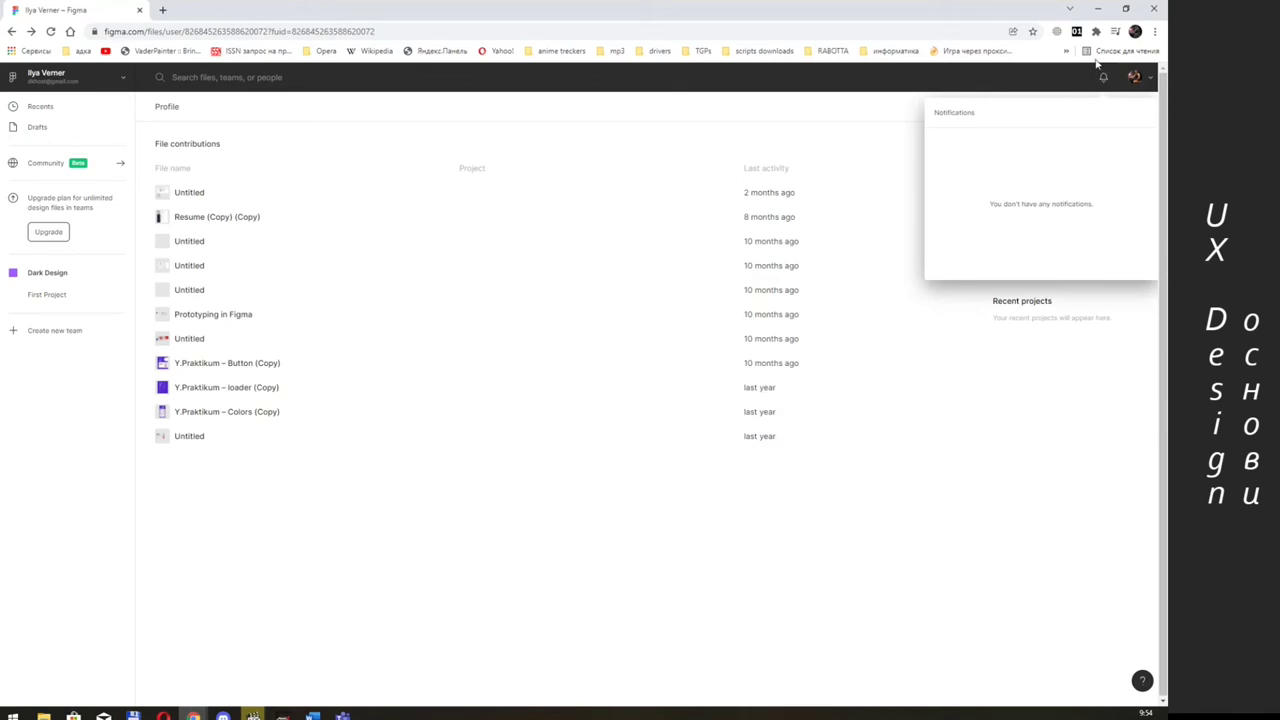
{"action": "left_click", "coordinate": [1108, 79]}
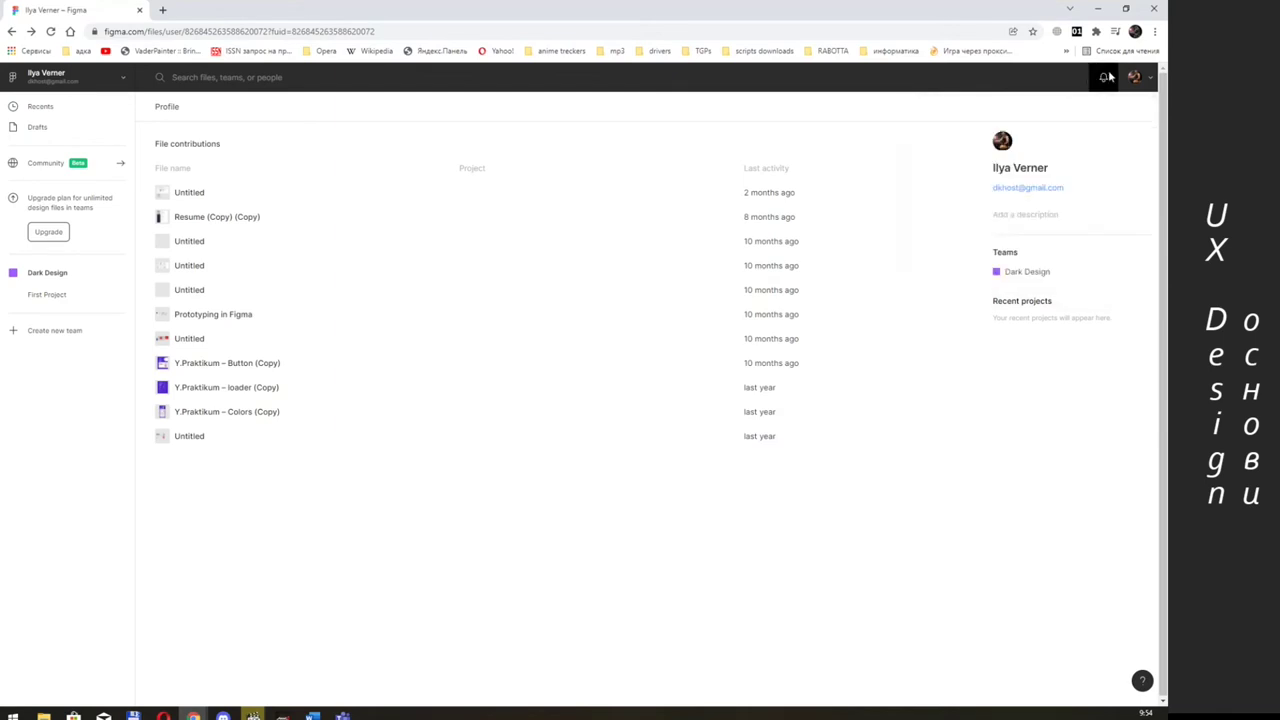
{"action": "left_click", "coordinate": [118, 76]}
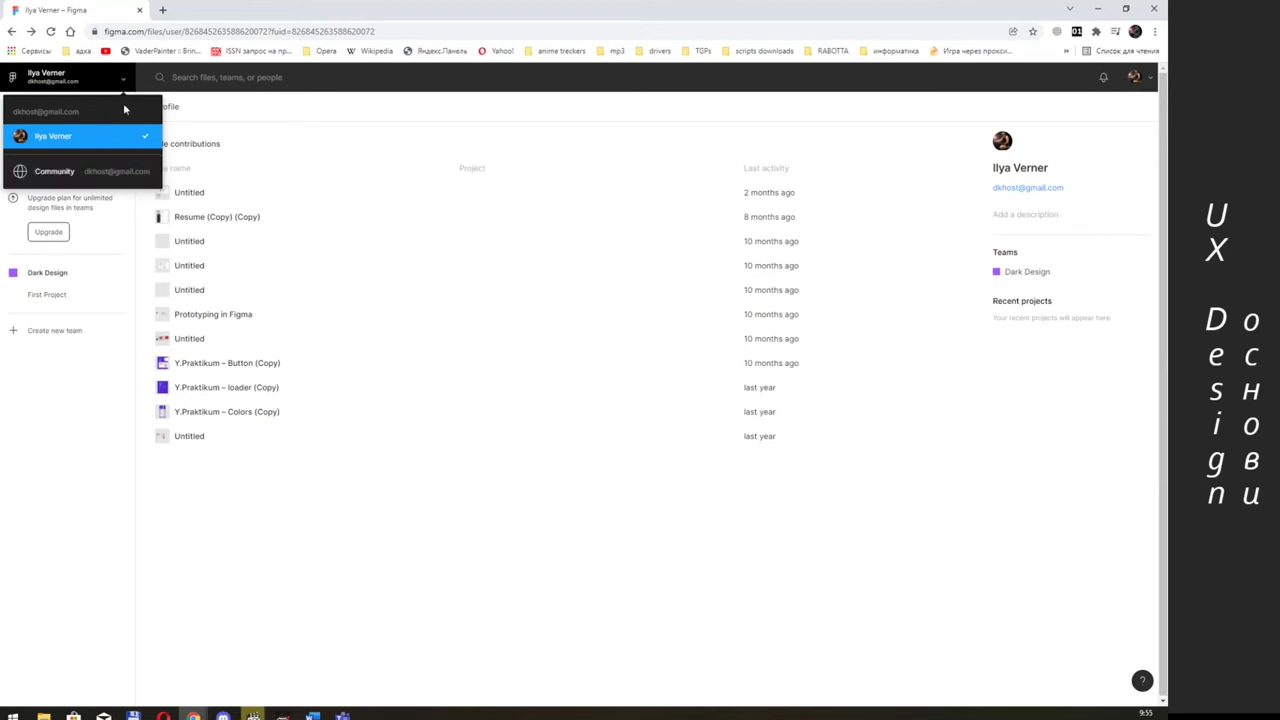
{"action": "left_click", "coordinate": [123, 86]}
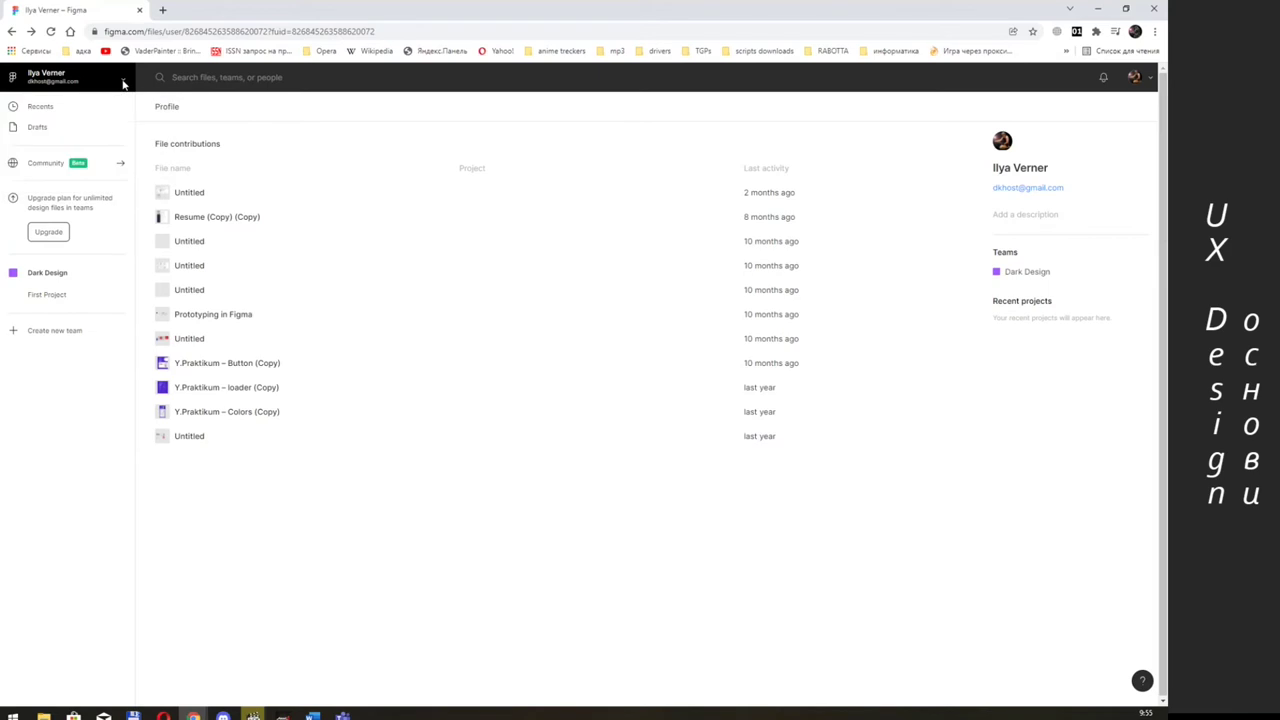
{"action": "left_click", "coordinate": [76, 108]}
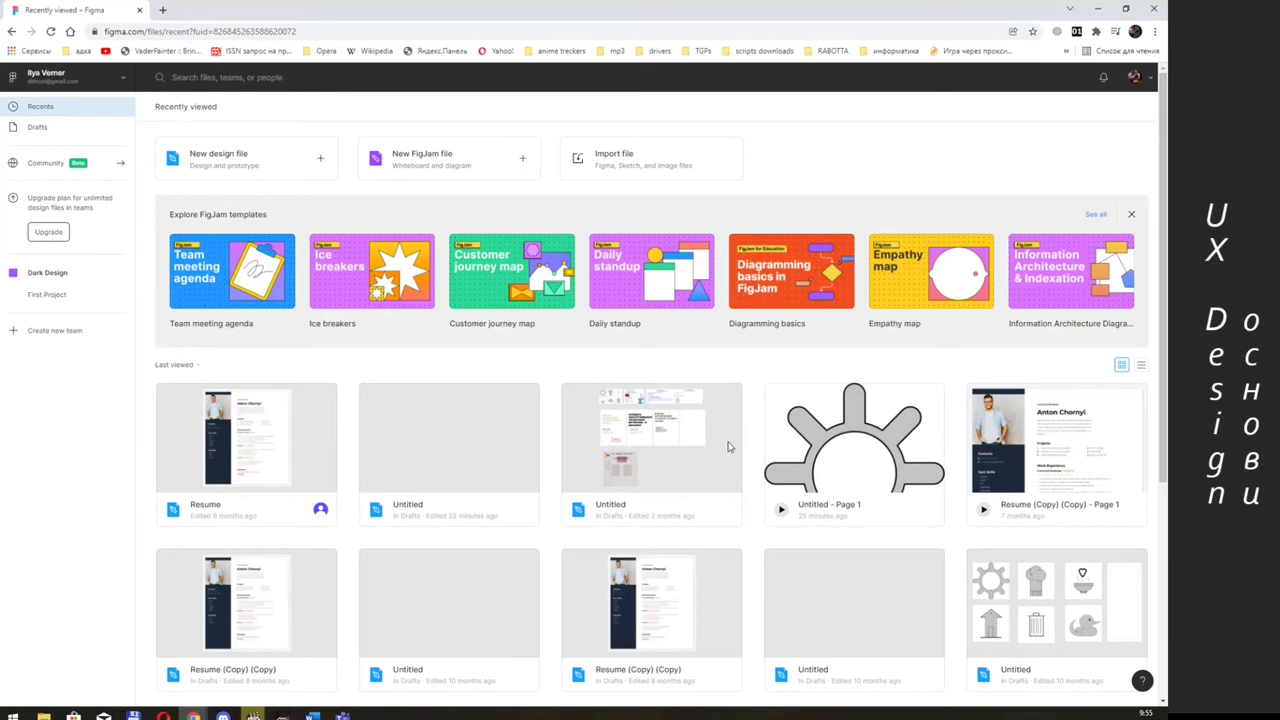
- Scroll through the Recents file grid, then switch to the Drafts page
{"action": "scroll", "coordinate": [728, 447], "scroll_direction": "down", "scroll_amount": 2}
{"action": "scroll", "coordinate": [700, 450], "scroll_direction": "down", "scroll_amount": 3}
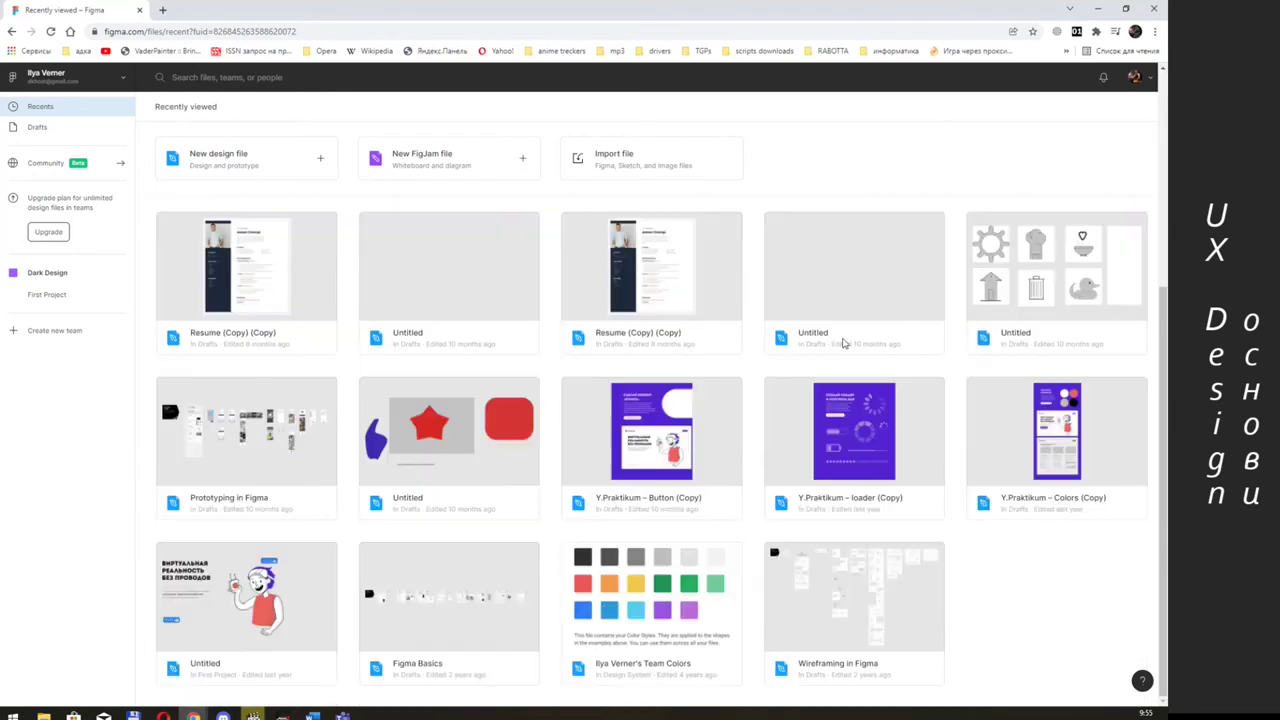
{"action": "scroll", "coordinate": [760, 537], "scroll_direction": "up", "scroll_amount": 3}
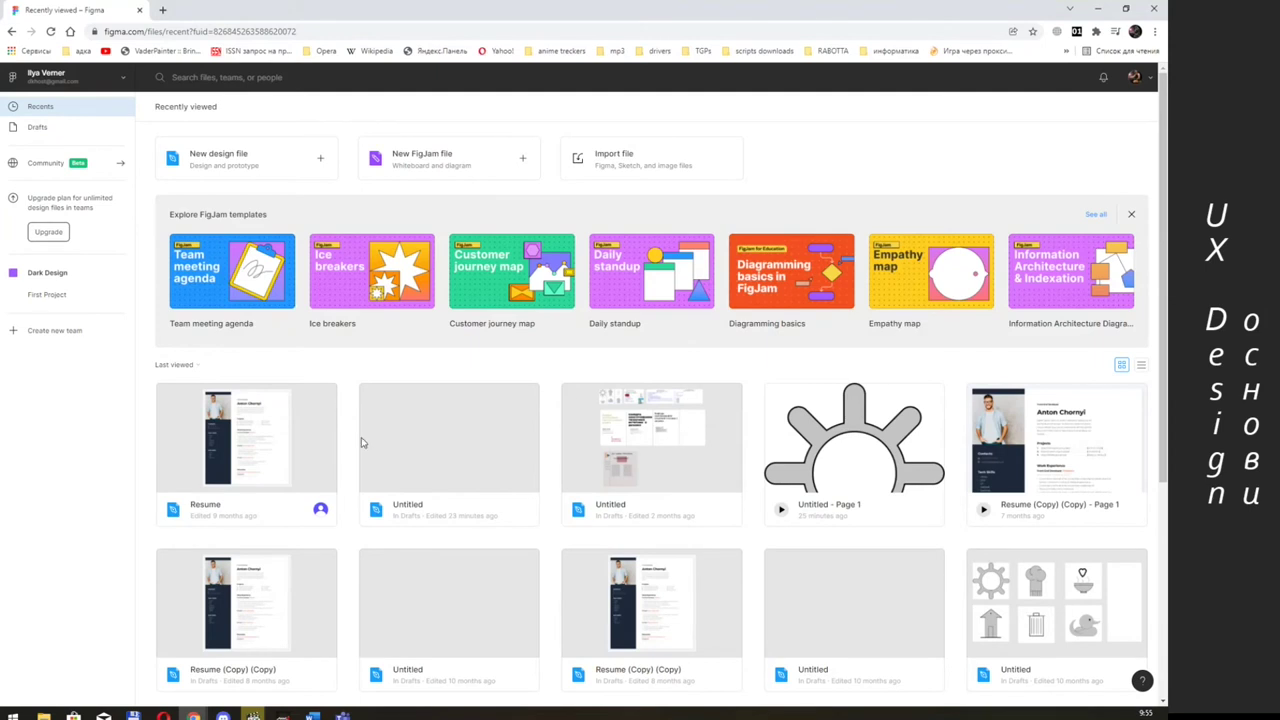
{"action": "left_click", "coordinate": [40, 132]}
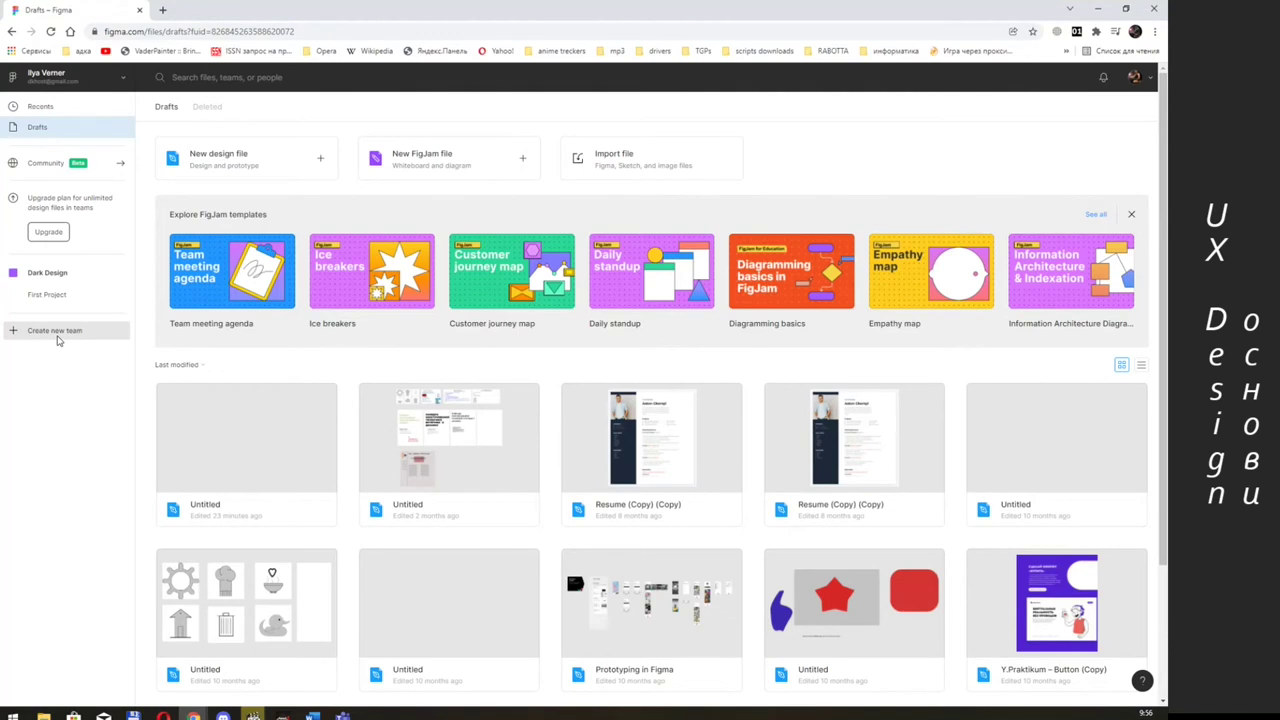
- Create a new blank Design file in First Project
{"action": "left_click", "coordinate": [118, 297]}
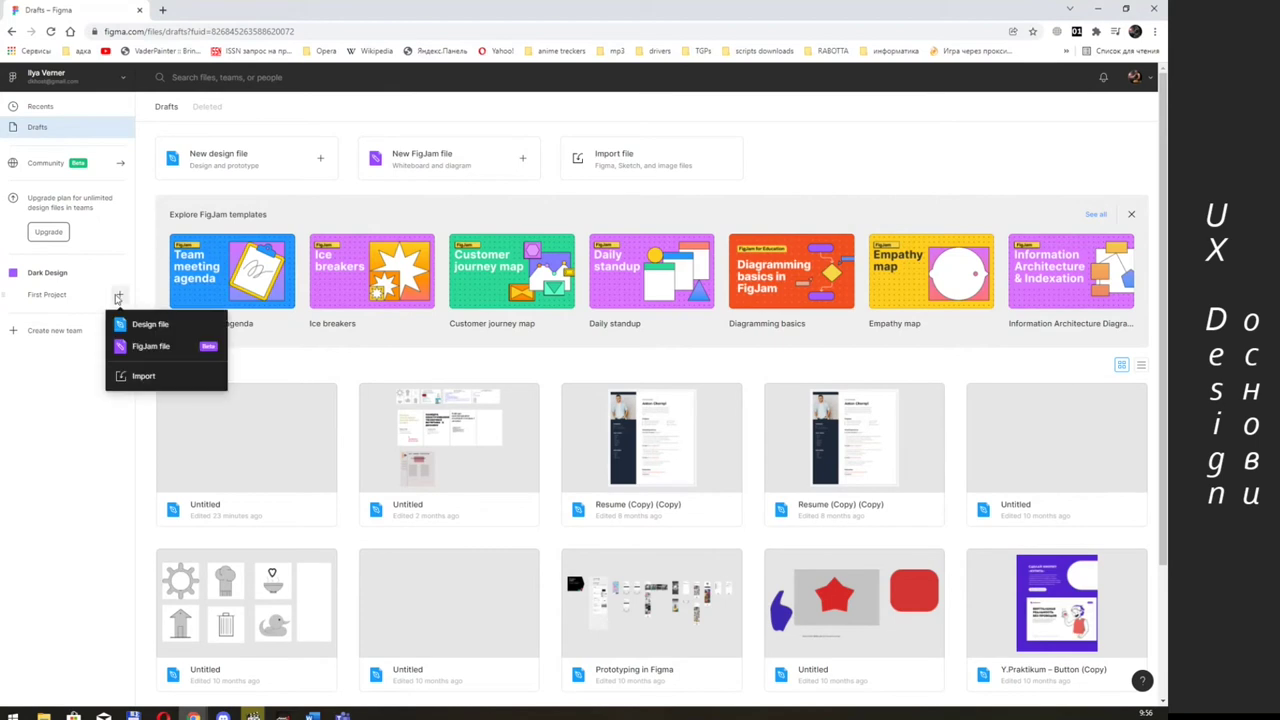
{"action": "left_click", "coordinate": [165, 325]}
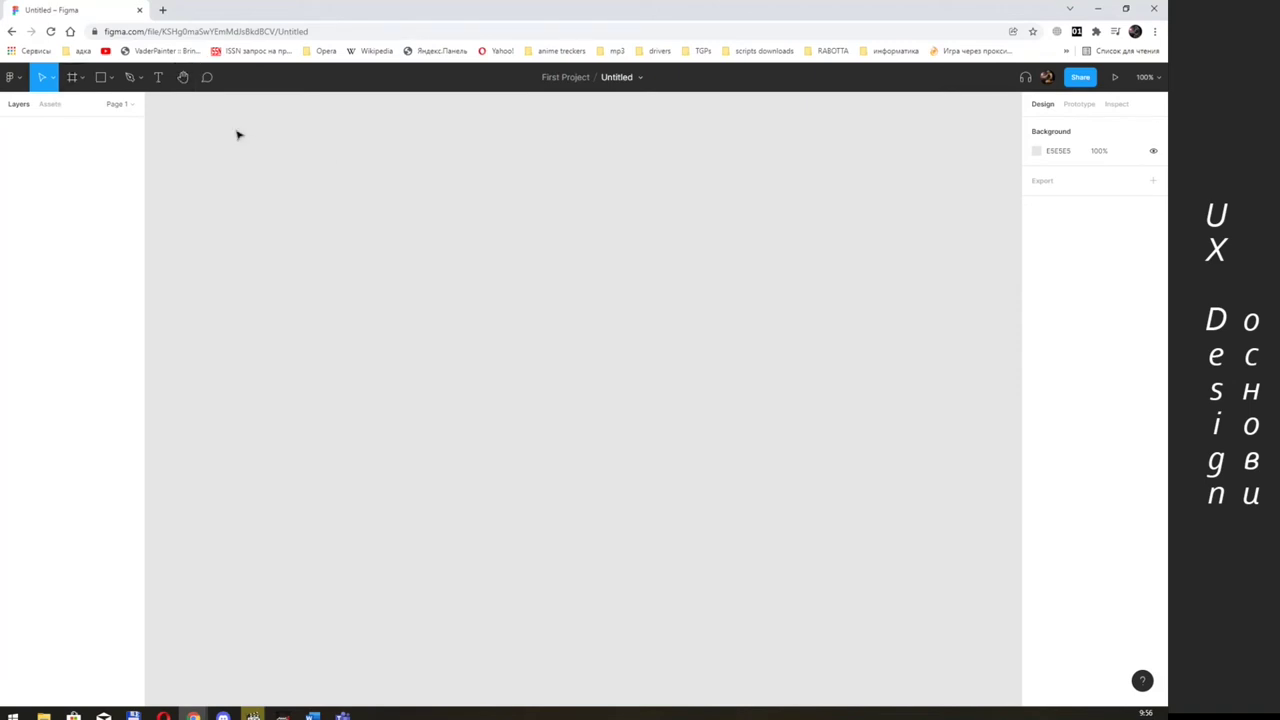
- Browse the Untitled file's main menu commands, such as File and Object
{"action": "left_click", "coordinate": [21, 85]}
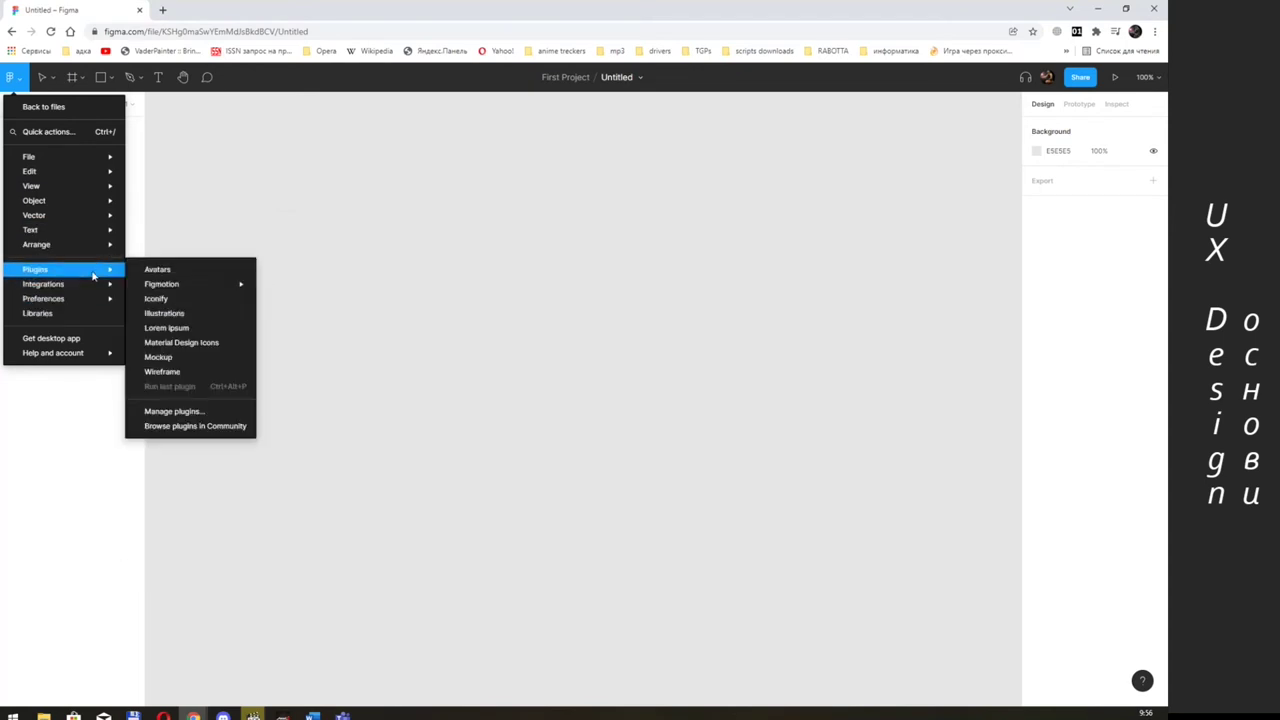
{"action": "mouse_move", "coordinate": [34, 200]}
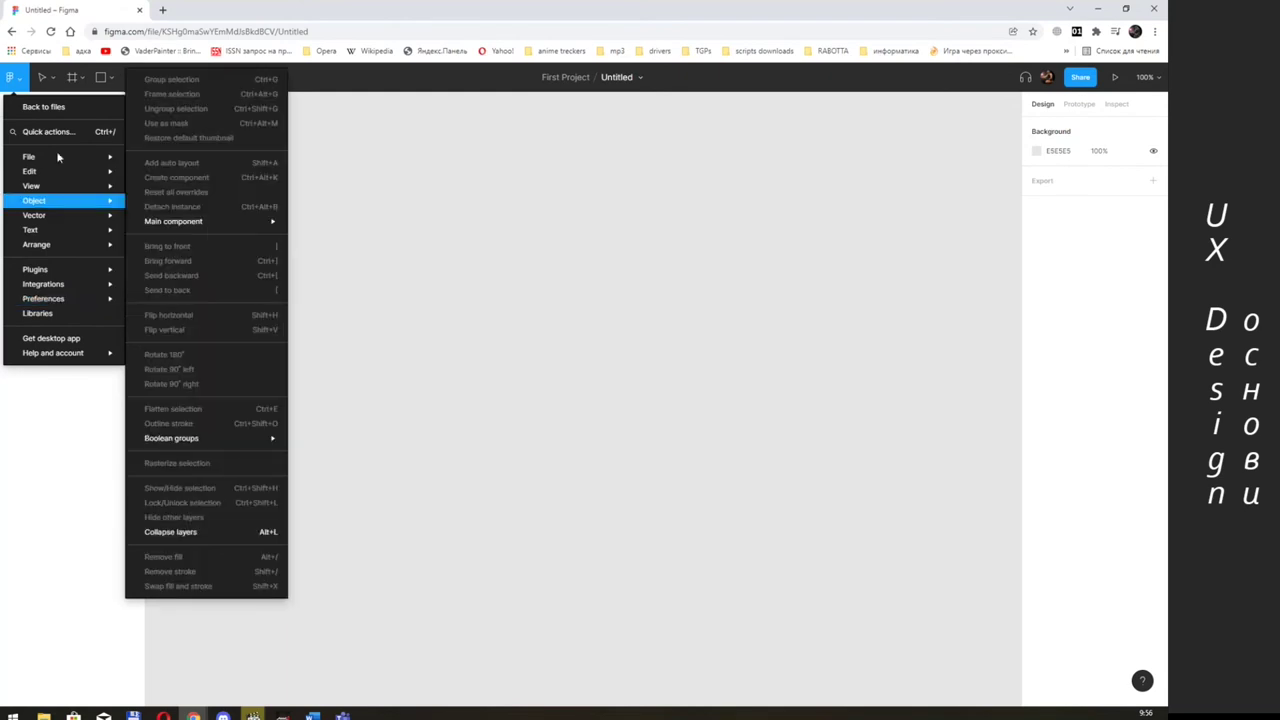
- Close the main menu and dismiss the Move tool options without changing anything
{"action": "left_click", "coordinate": [282, 82]}
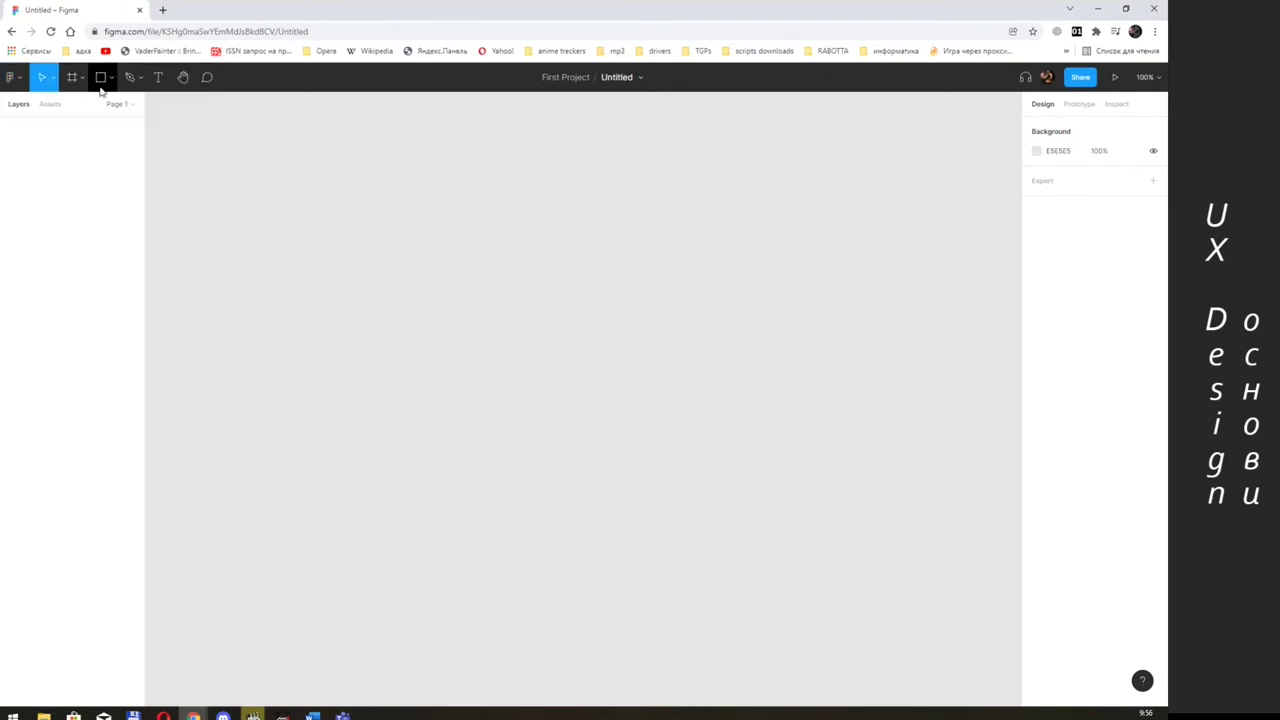
{"action": "left_click", "coordinate": [55, 85]}
{"action": "left_click", "coordinate": [270, 79]}
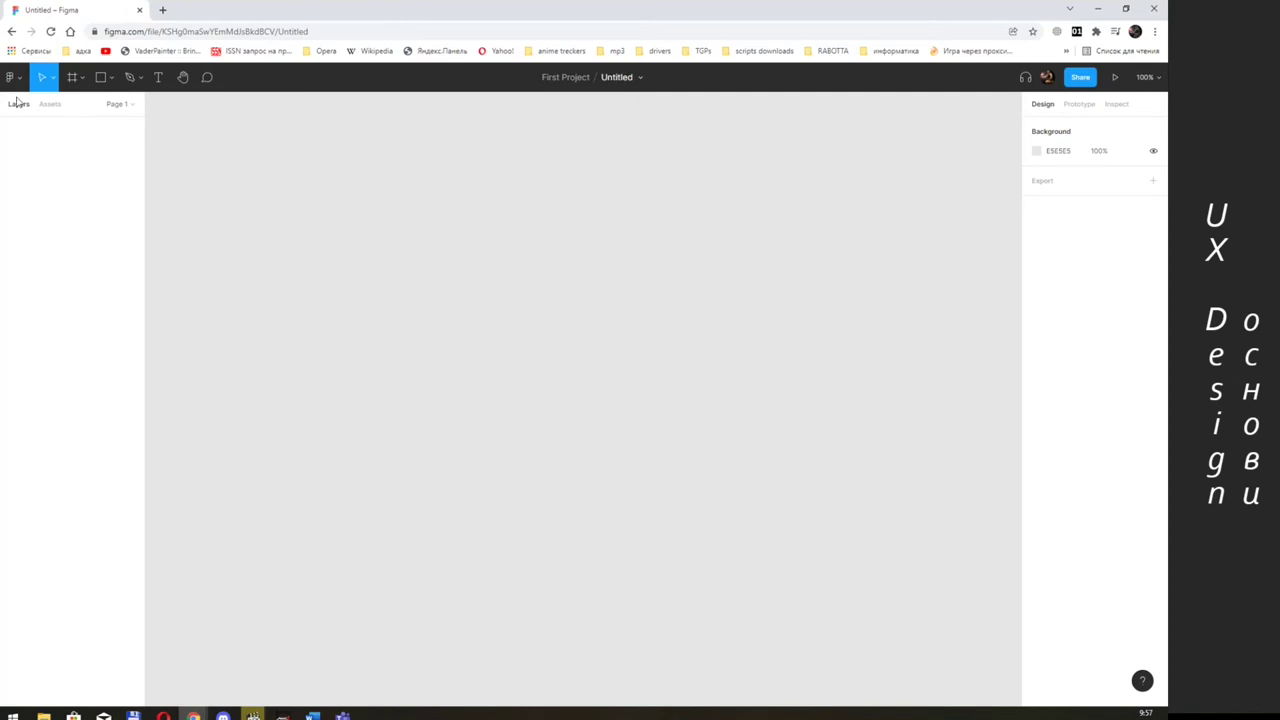
- Switch the side panel from Assets back to Layers and expand the Pages list showing Page 1
{"action": "left_click", "coordinate": [50, 105]}
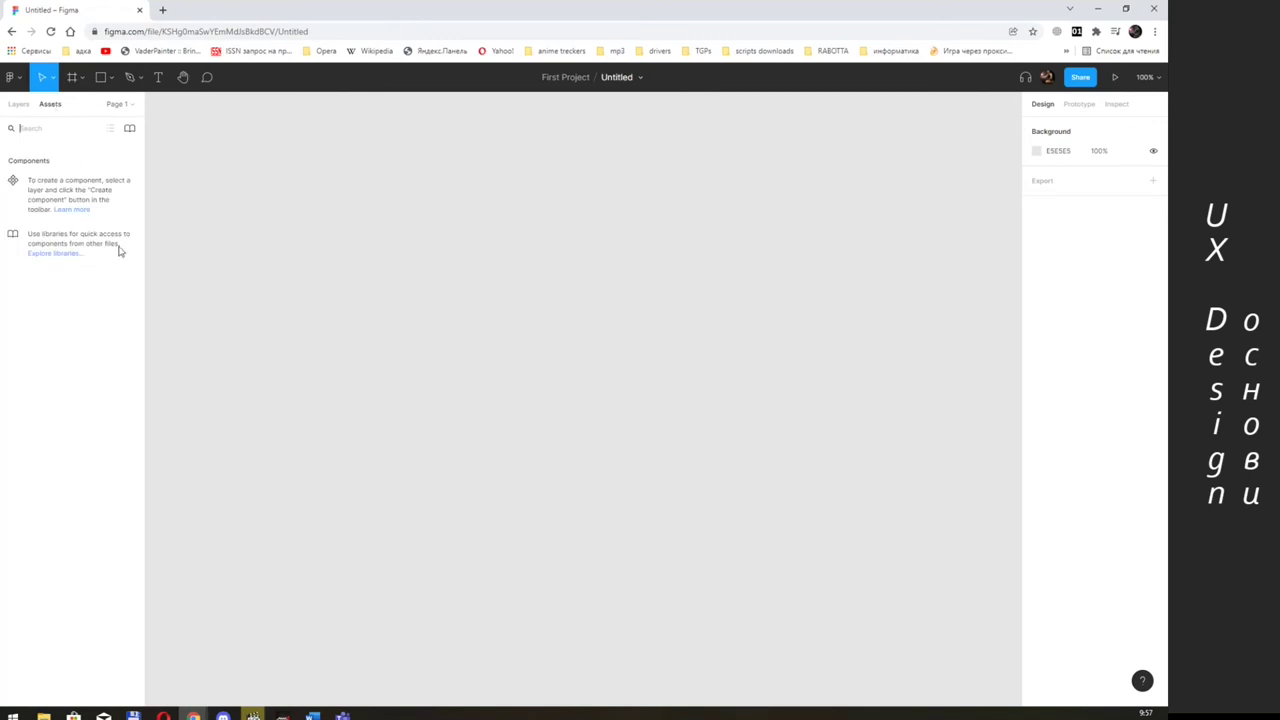
{"action": "left_click", "coordinate": [27, 105]}
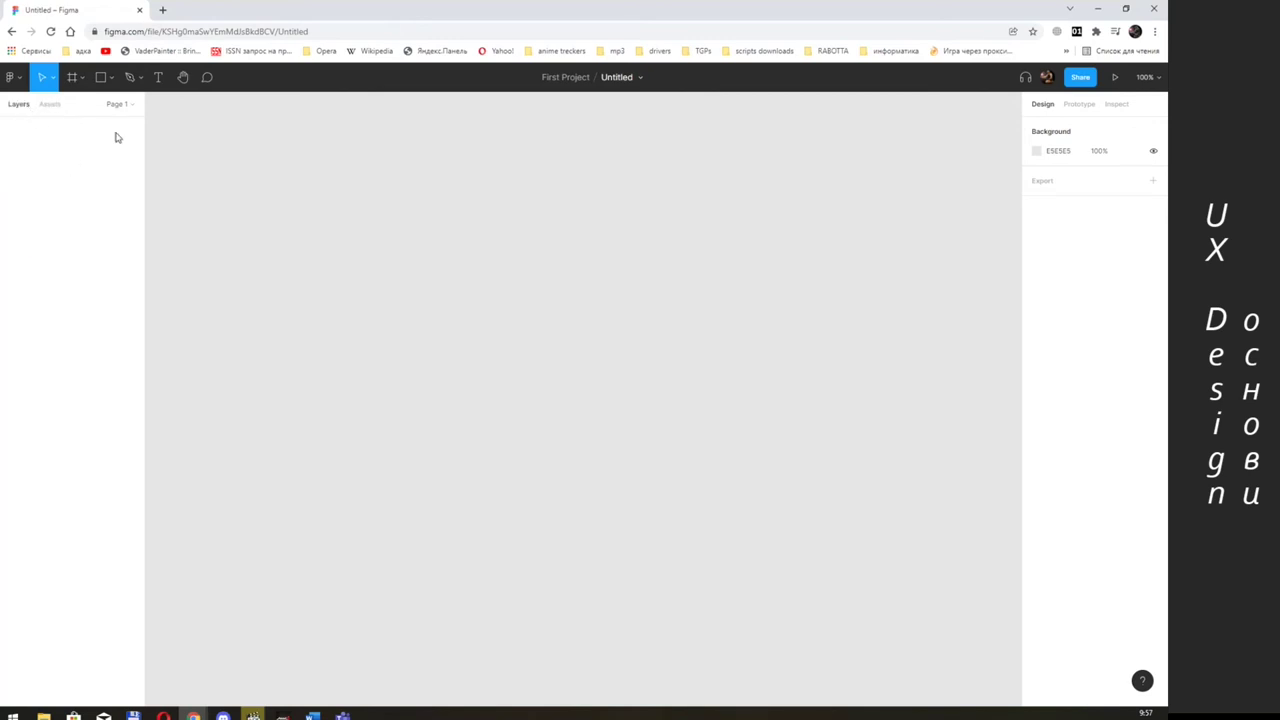
{"action": "left_click", "coordinate": [133, 105]}
{"action": "left_click", "coordinate": [641, 80]}
{"action": "left_click", "coordinate": [568, 78]}
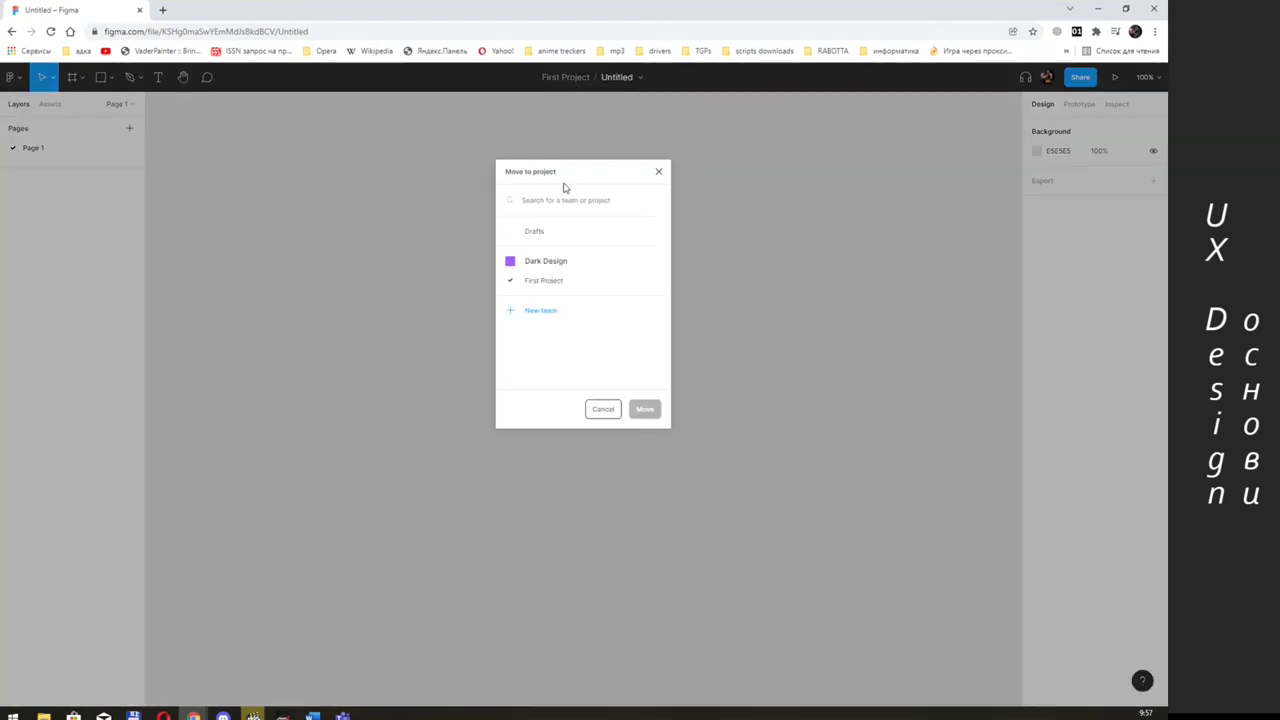
{"action": "left_click", "coordinate": [659, 173]}
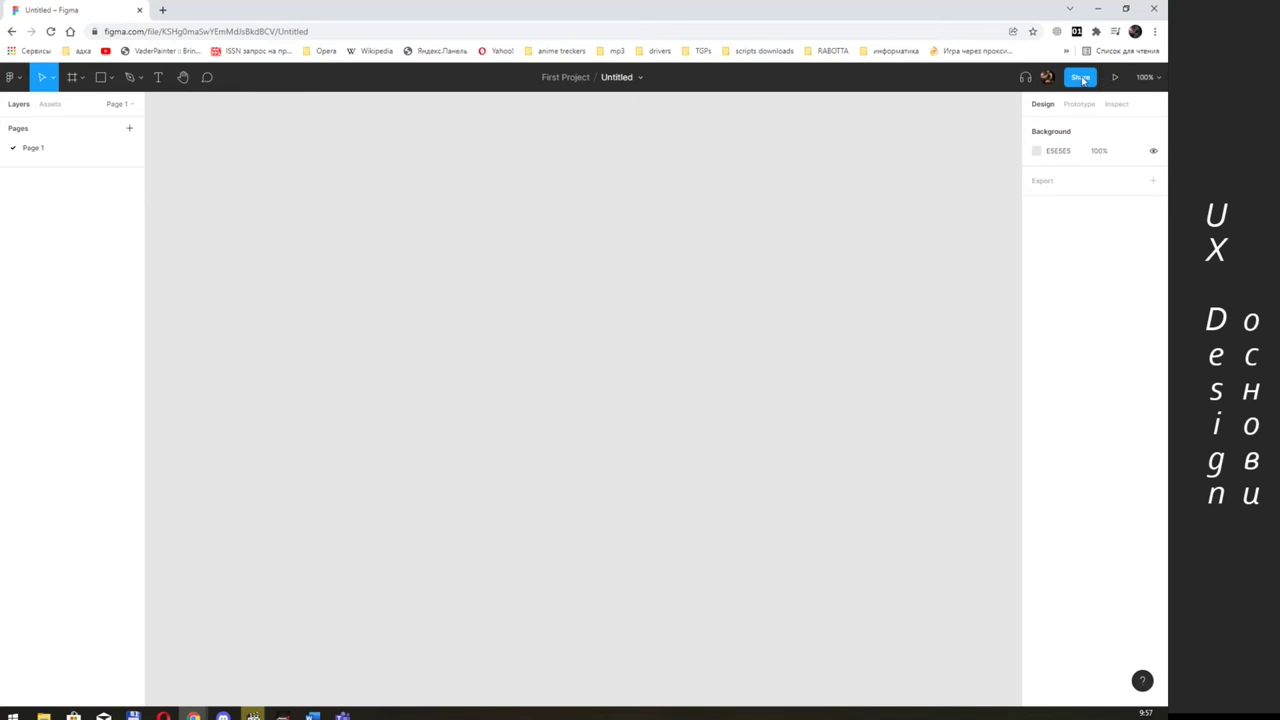
{"action": "left_click", "coordinate": [1158, 86]}
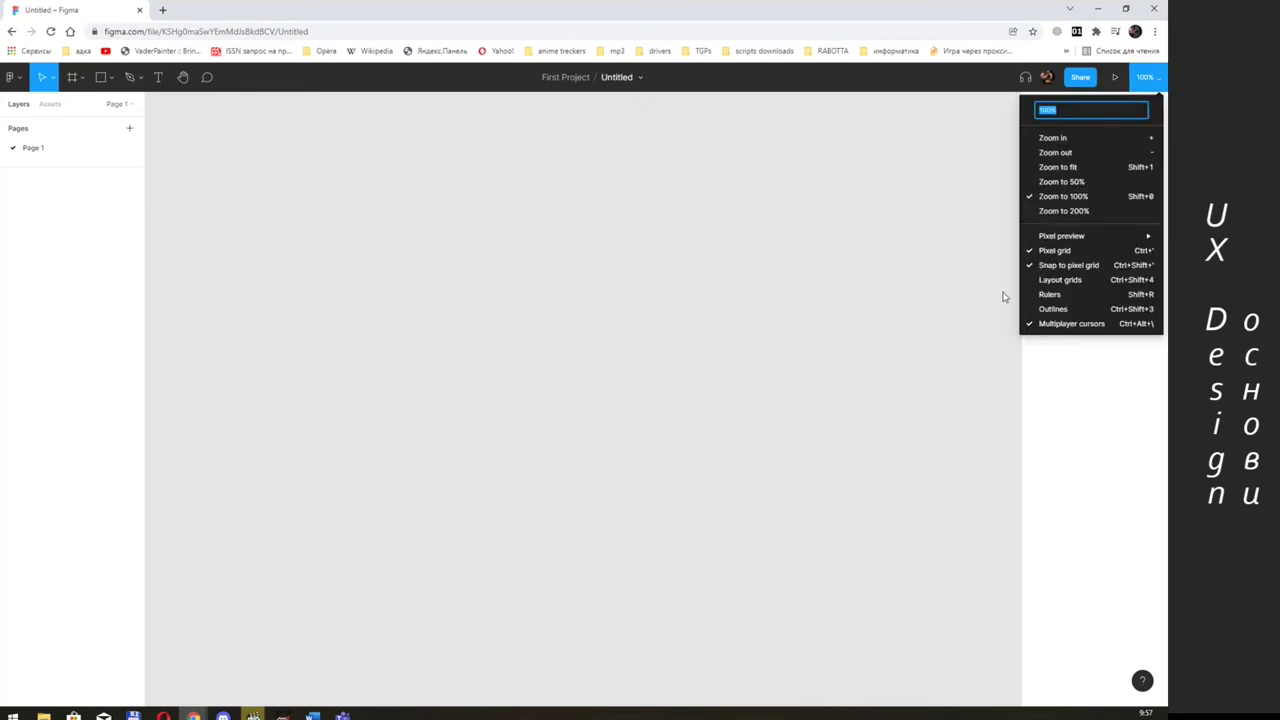
{"action": "left_click", "coordinate": [1095, 352]}
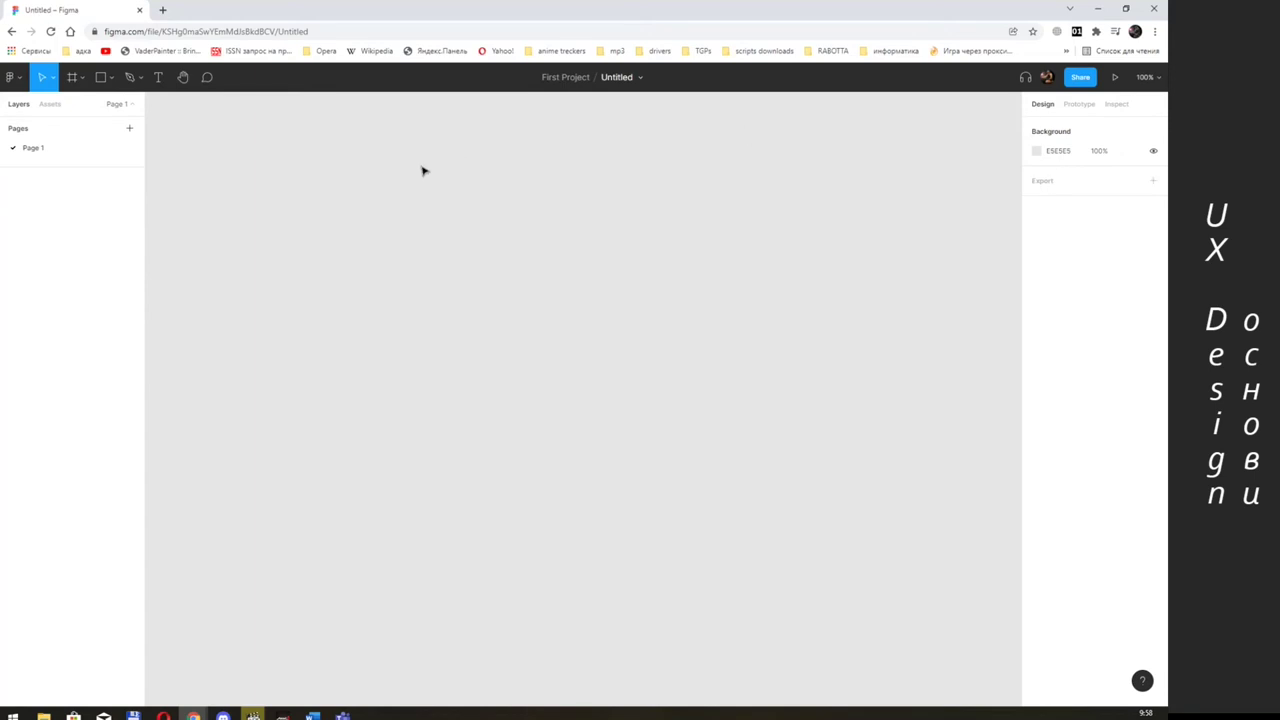
{"action": "left_click", "coordinate": [1079, 104]}
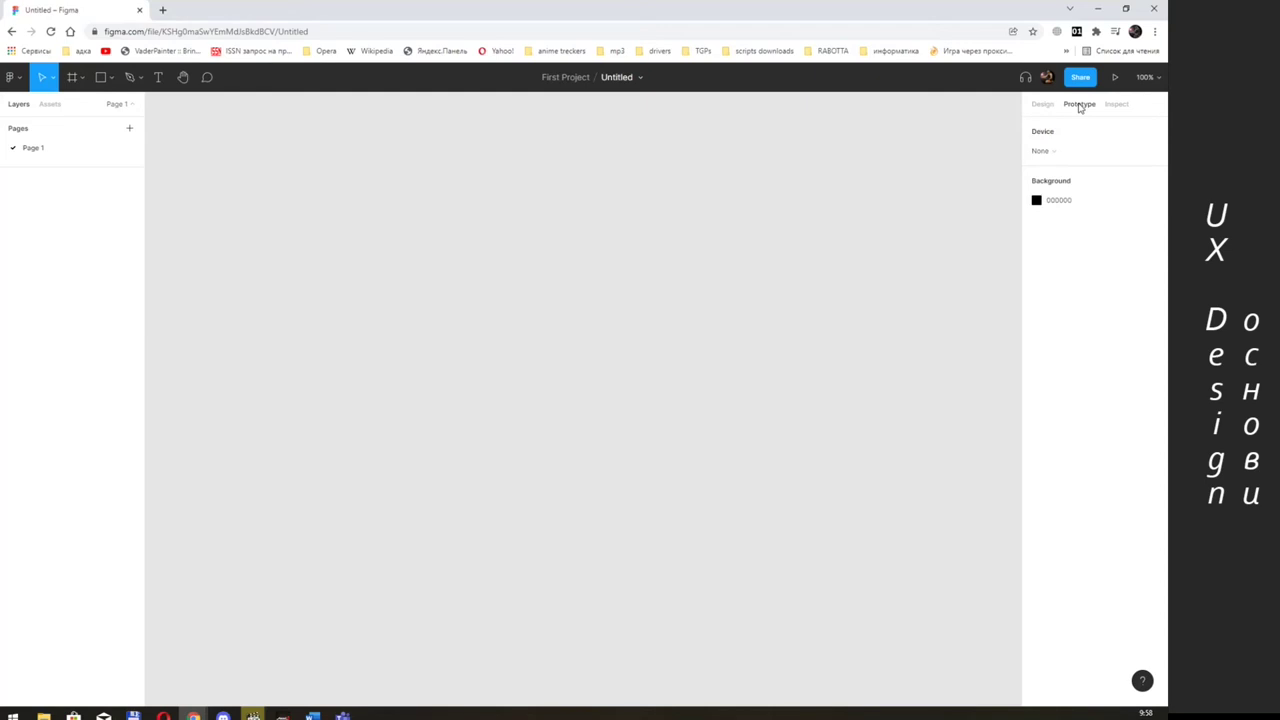
{"action": "left_click", "coordinate": [1116, 105]}
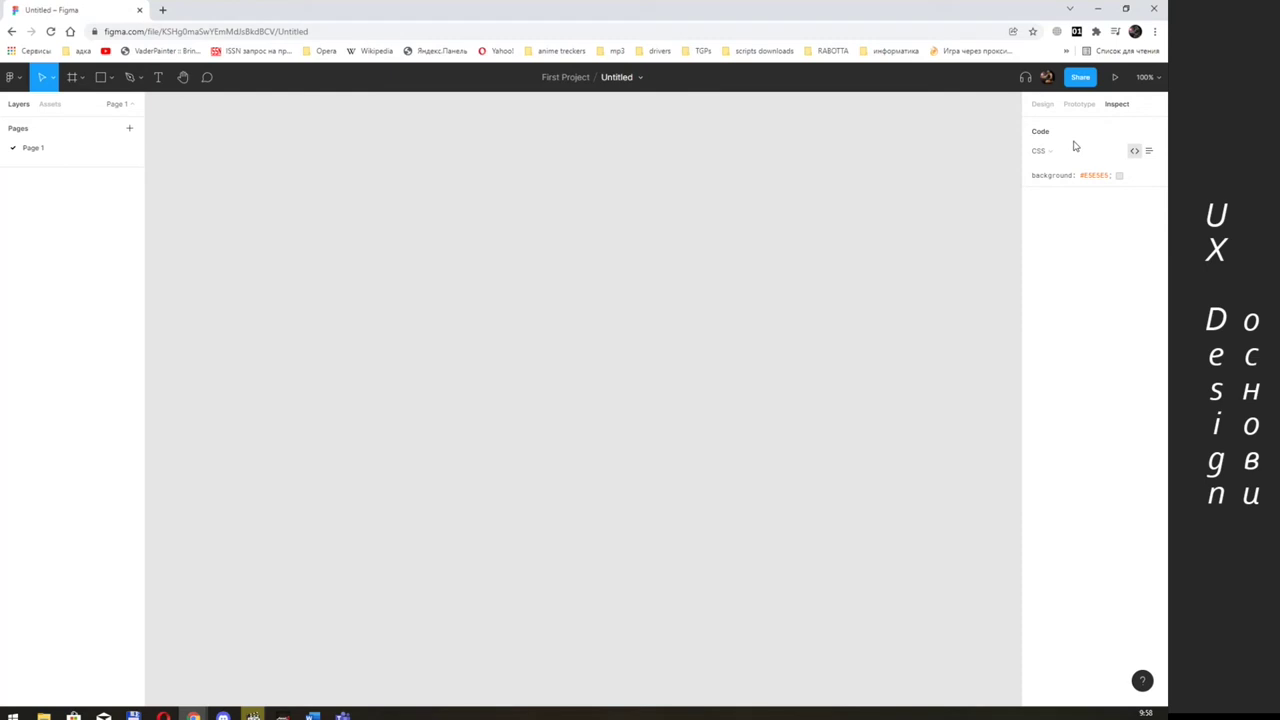
{"action": "left_click", "coordinate": [1043, 106]}
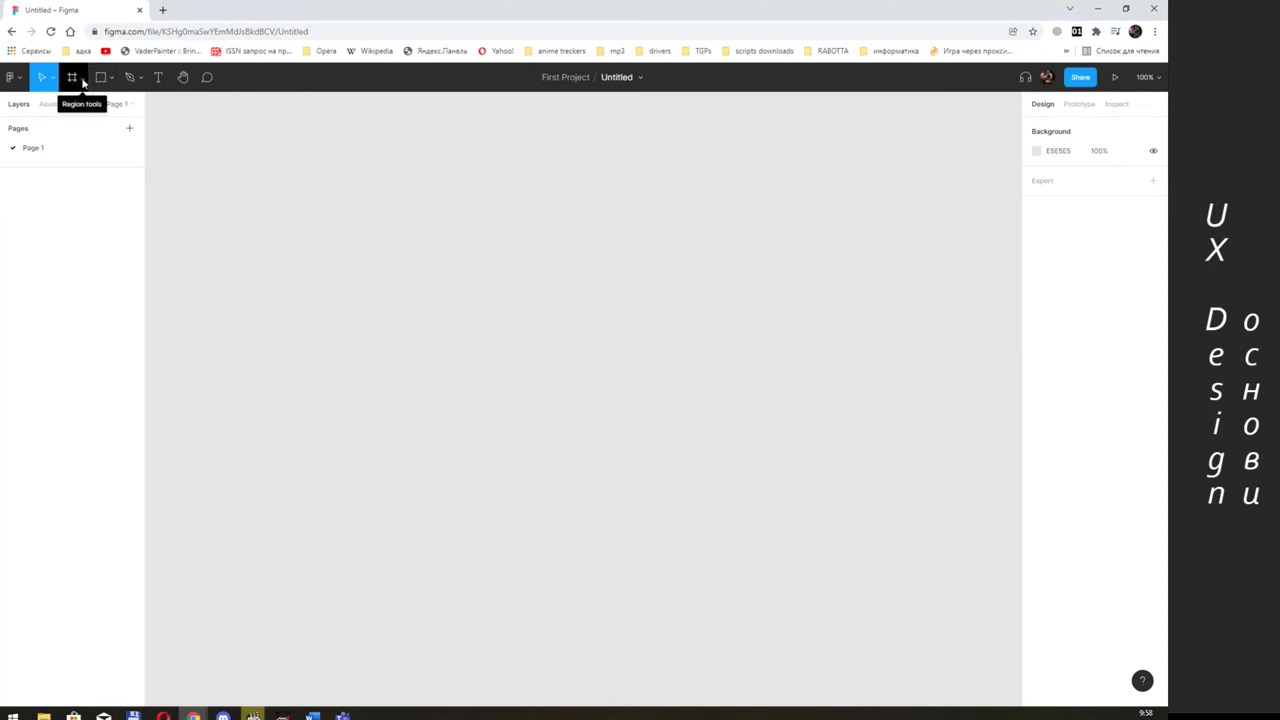
- Select the Frame tool and browse each preset group, ending on Phone sizes like iPhone 13 Pro Max
{"action": "left_click", "coordinate": [83, 80]}
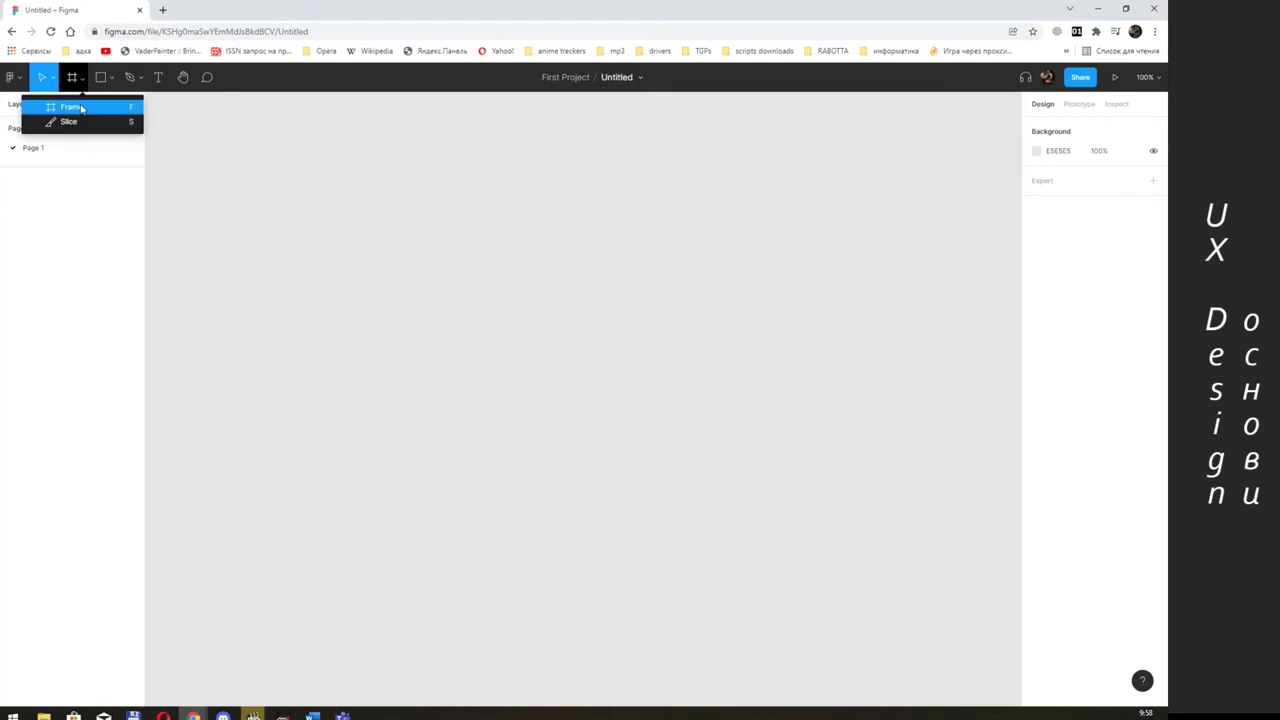
{"action": "left_click", "coordinate": [81, 111]}
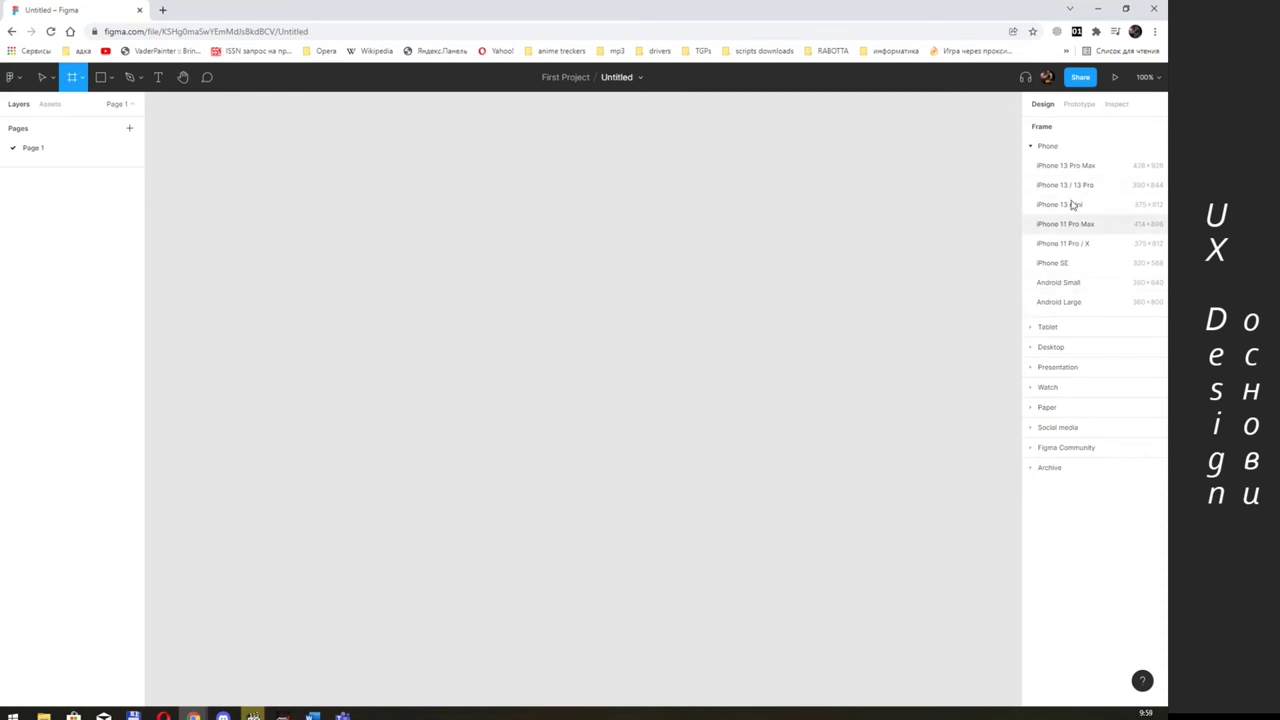
{"action": "left_click", "coordinate": [1030, 328]}
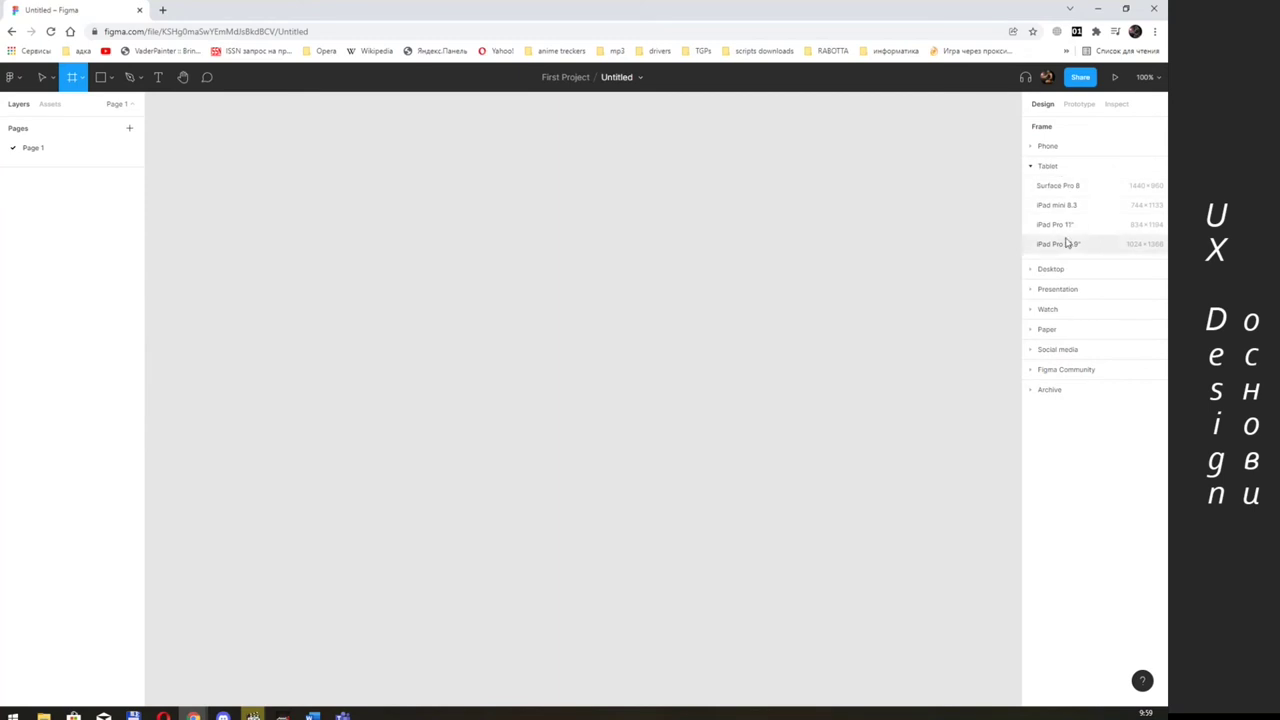
{"action": "left_click", "coordinate": [1042, 268]}
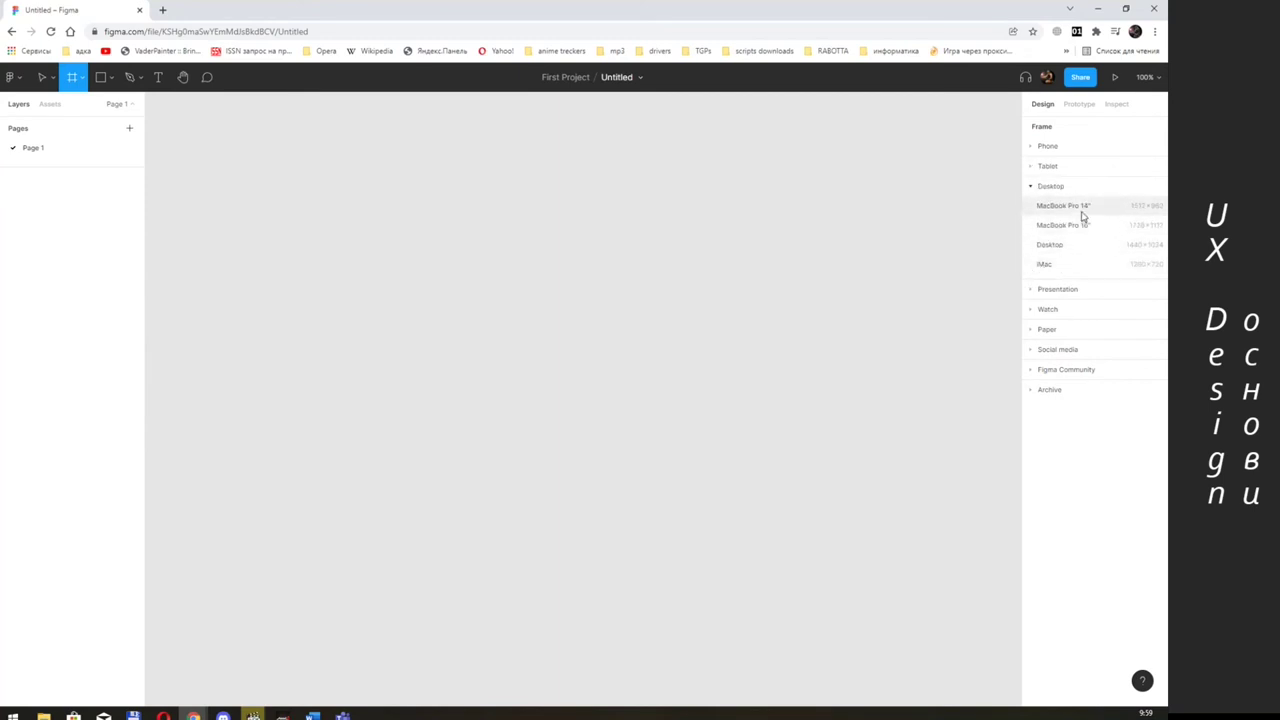
{"action": "left_click", "coordinate": [1031, 290]}
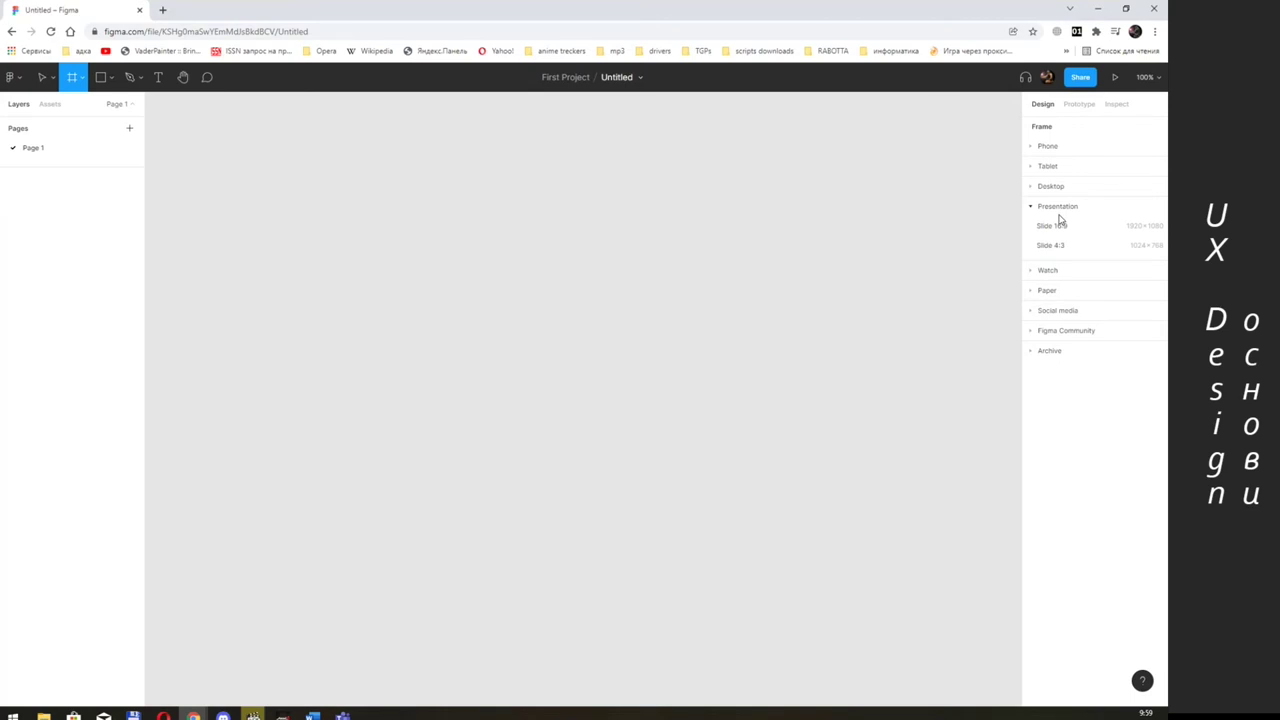
{"action": "left_click", "coordinate": [1040, 270]}
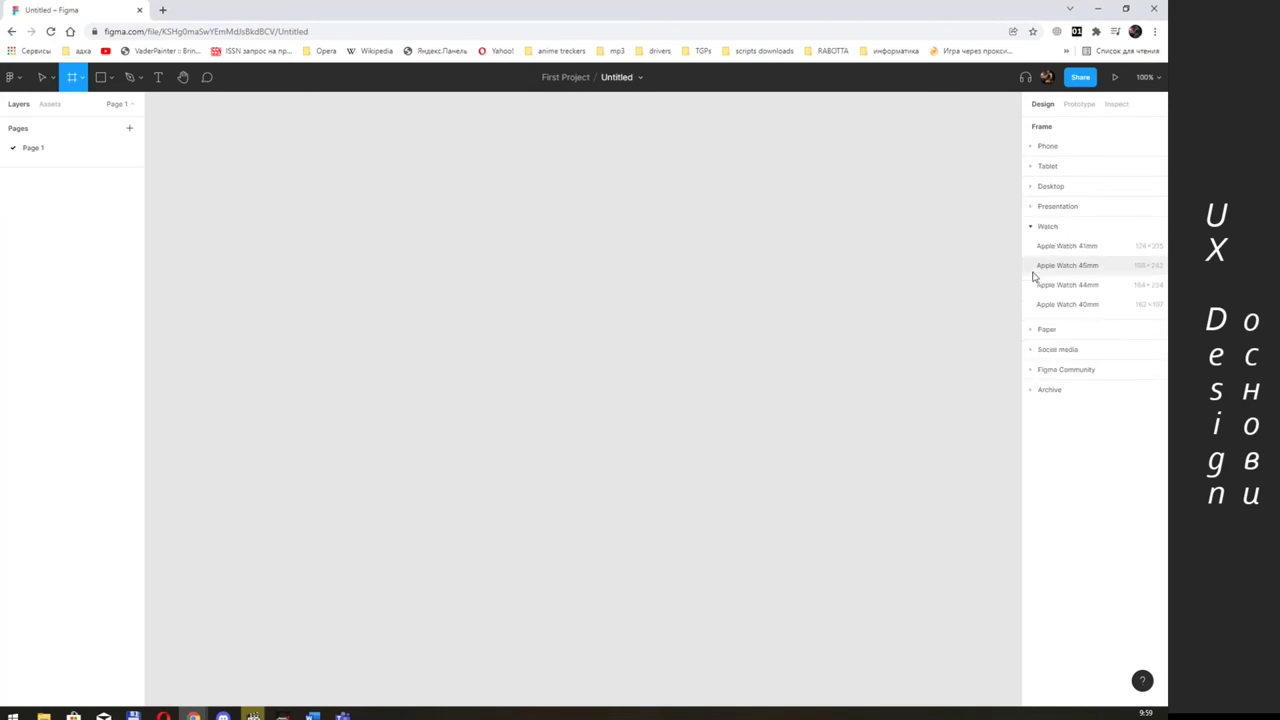
{"action": "left_click", "coordinate": [1036, 329]}
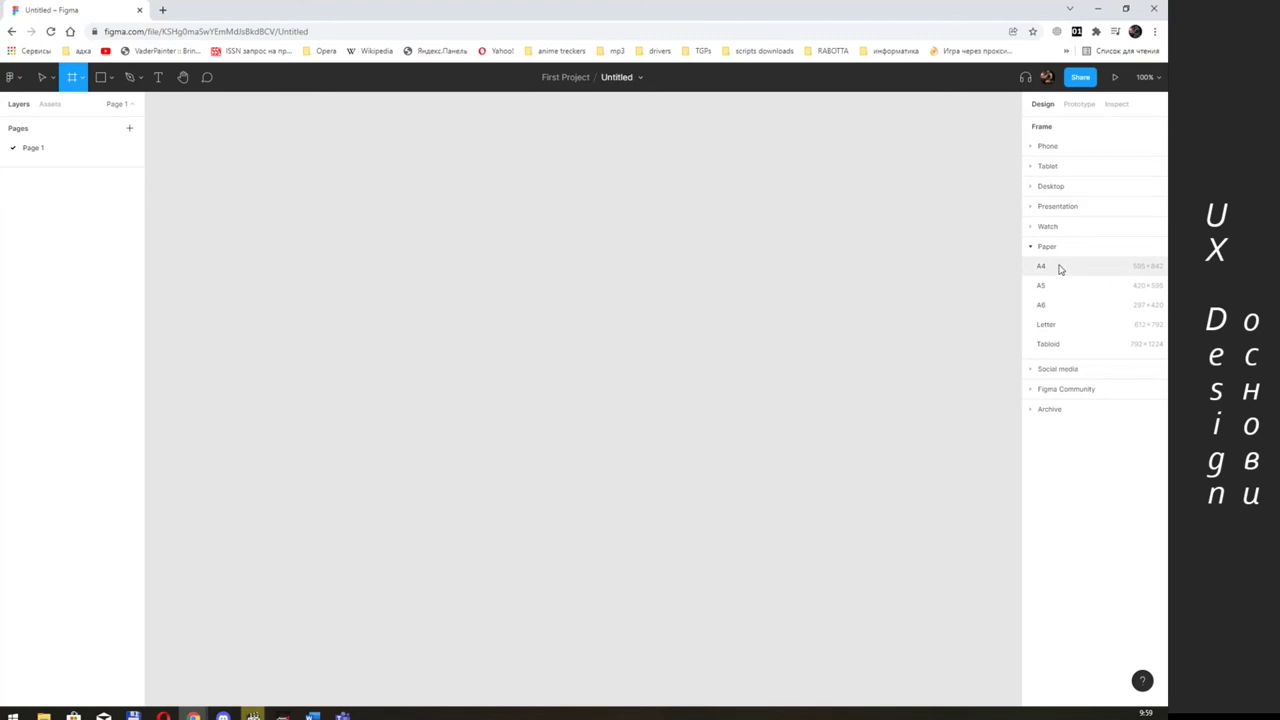
{"action": "left_click", "coordinate": [1032, 147]}
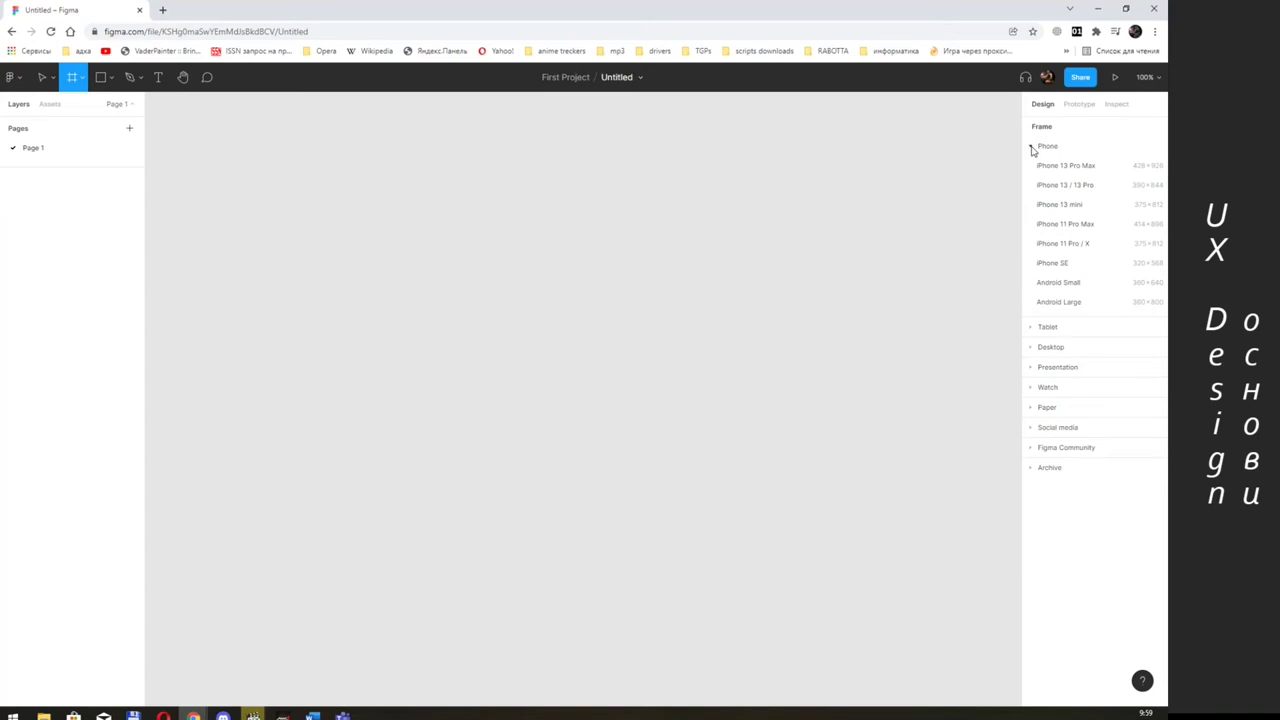
- Add a portrait 414×896 iPhone 11 Pro Max frame, after briefly toggling it to landscape
{"action": "left_click", "coordinate": [1066, 224]}
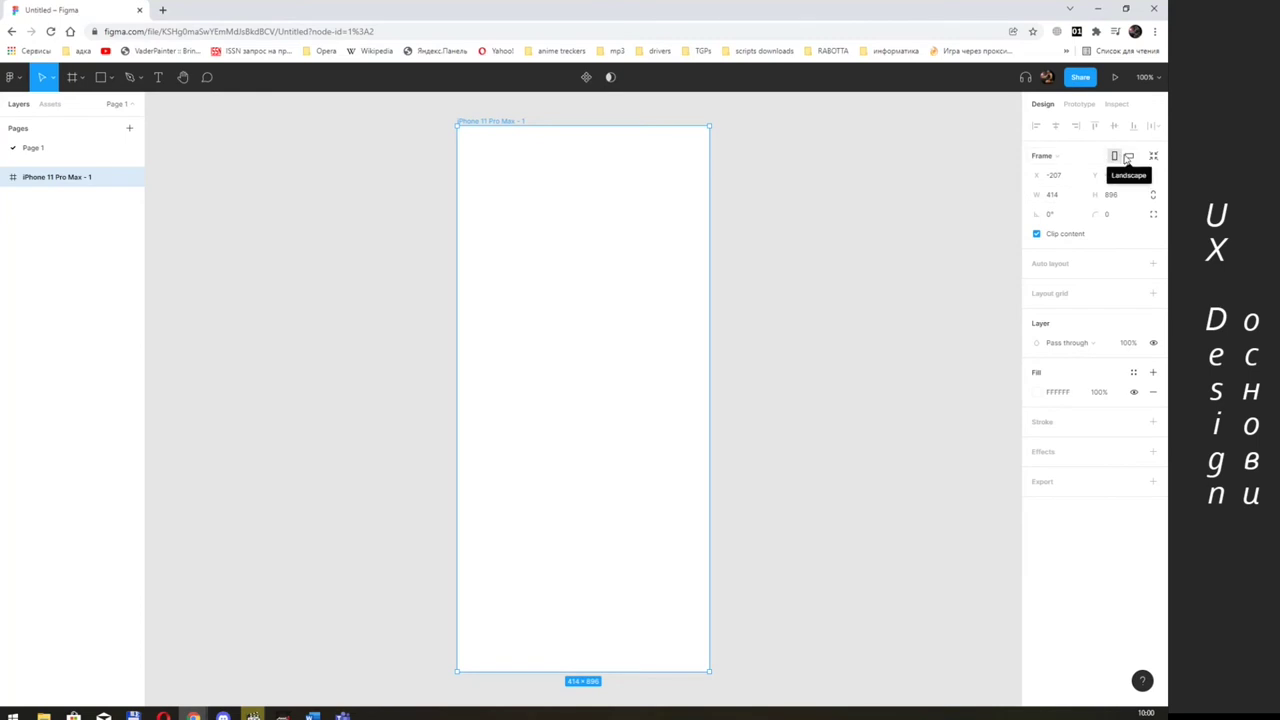
{"action": "left_click", "coordinate": [1128, 157]}
{"action": "left_click", "coordinate": [1115, 157]}
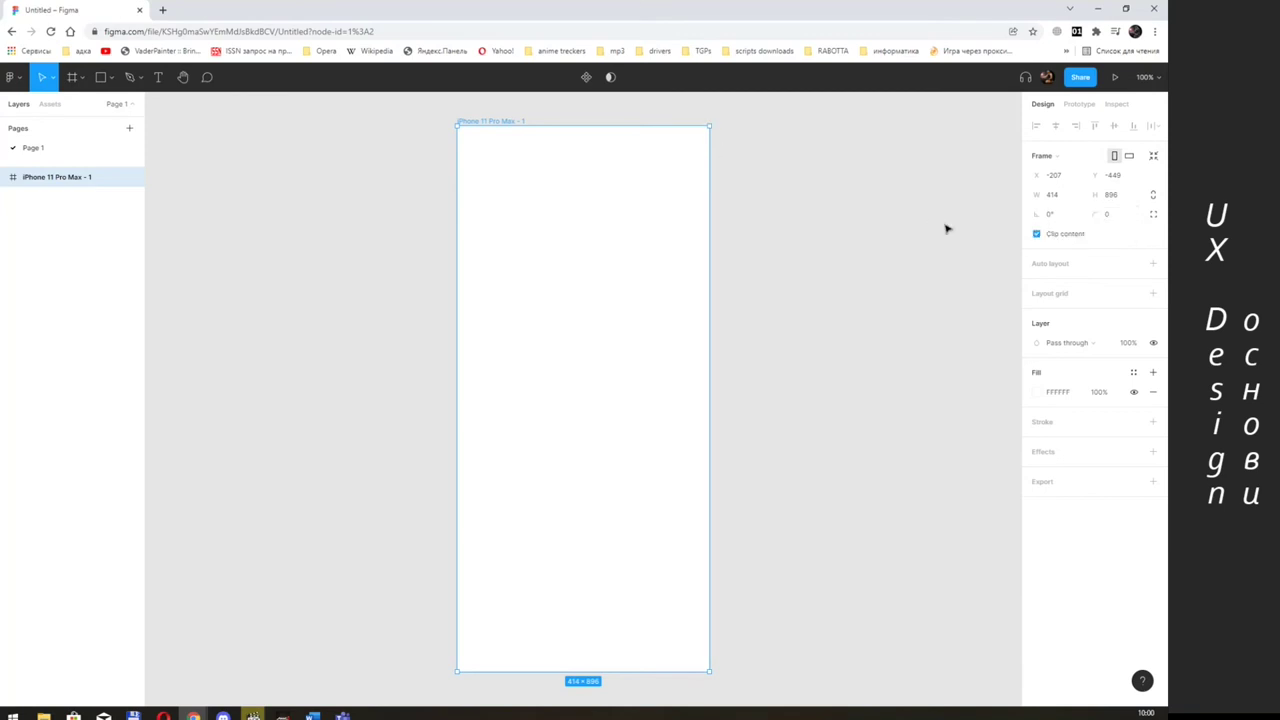
- Draw Frame 1, about 741×488, on the empty canvas right of the iPhone frame
{"action": "left_click_drag", "start_coordinate": [774, 150], "coordinate": [571, 137]}
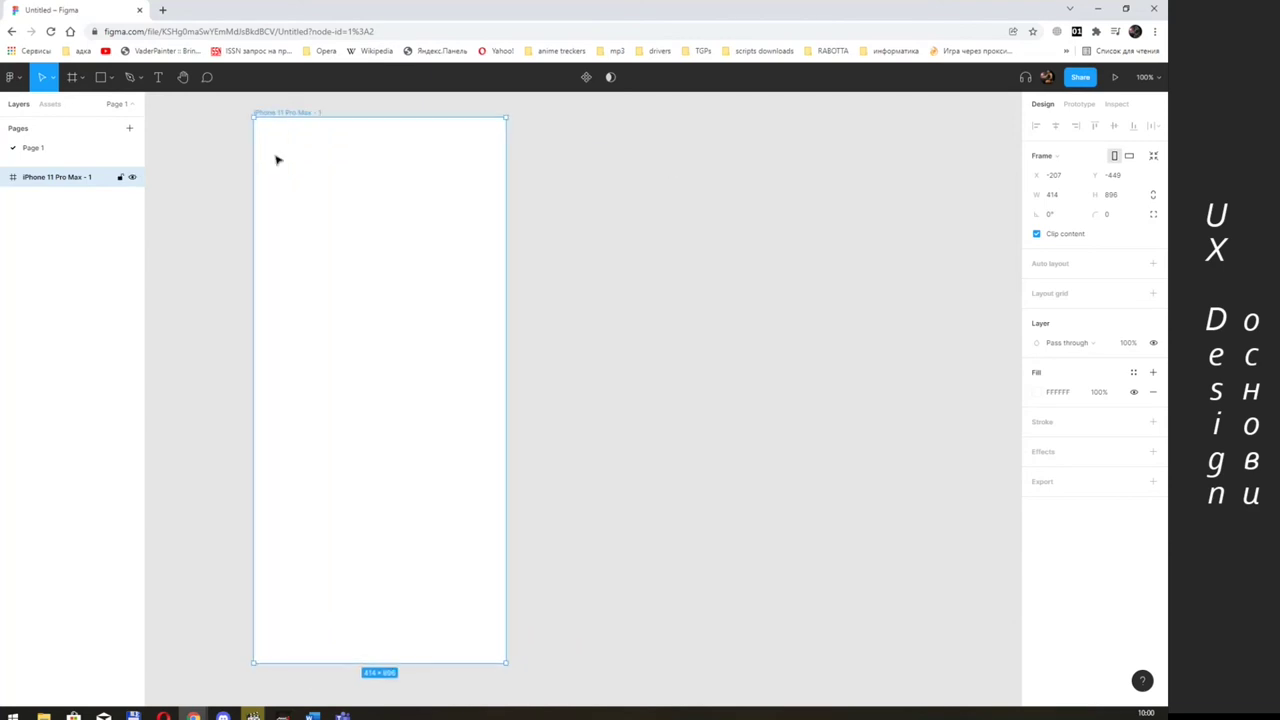
{"action": "left_click", "coordinate": [71, 80]}
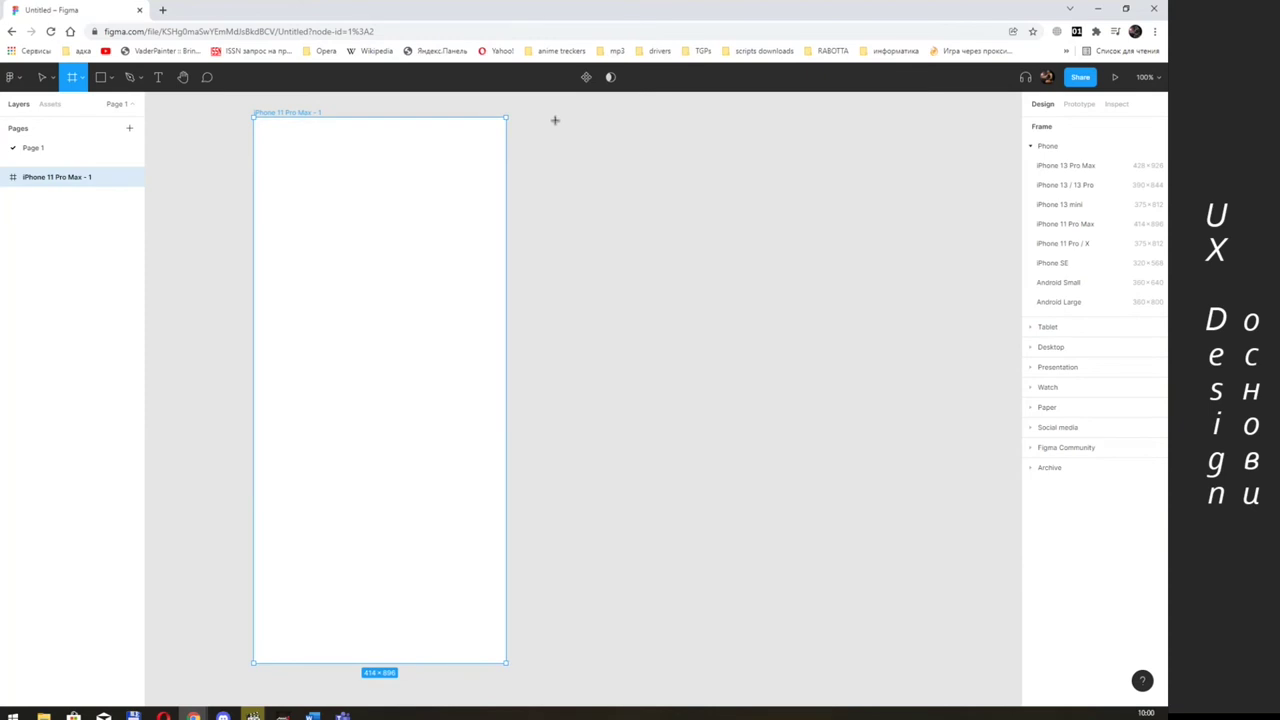
{"action": "mouse_move", "coordinate": [554, 117]}
{"action": "left_mouse_down"}
{"action": "mouse_move", "coordinate": [739, 259]}
{"action": "mouse_move", "coordinate": [822, 364]}
{"action": "left_mouse_up"}
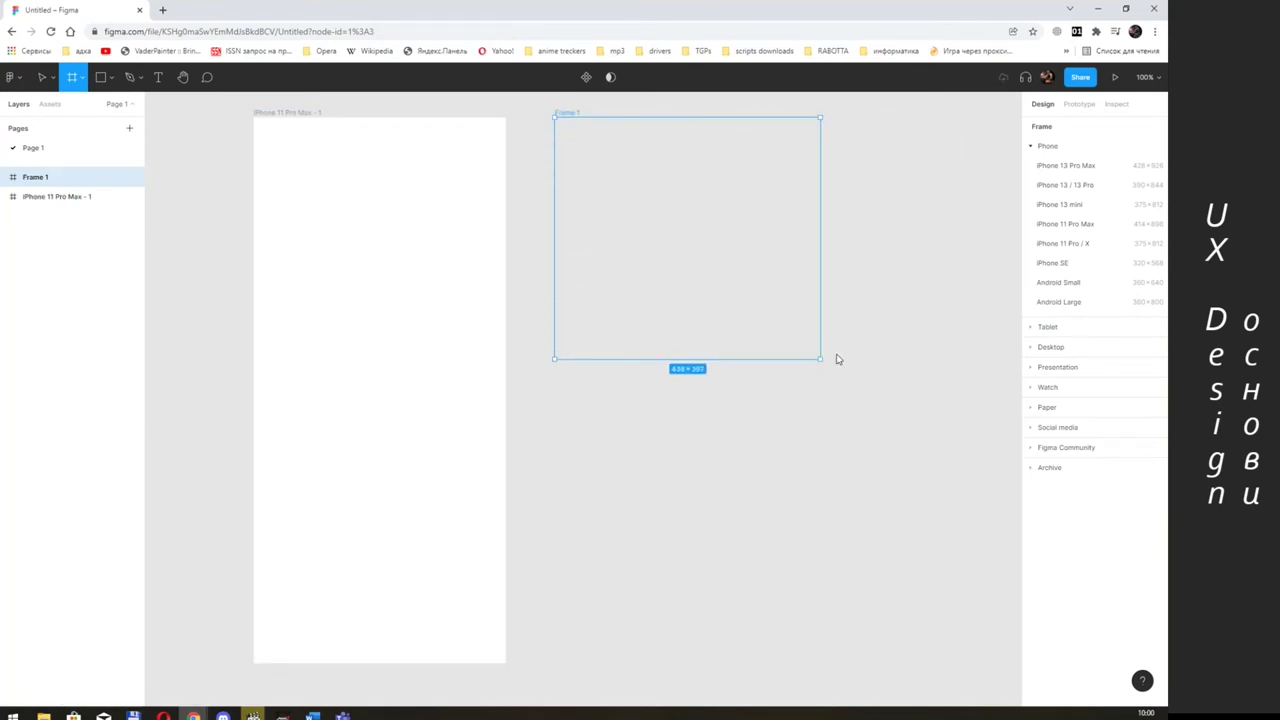
{"action": "mouse_move", "coordinate": [822, 364]}
{"action": "left_mouse_down"}
{"action": "mouse_move", "coordinate": [815, 255]}
{"action": "mouse_move", "coordinate": [977, 371]}
{"action": "mouse_move", "coordinate": [837, 383]}
{"action": "mouse_move", "coordinate": [918, 355]}
{"action": "left_mouse_up"}
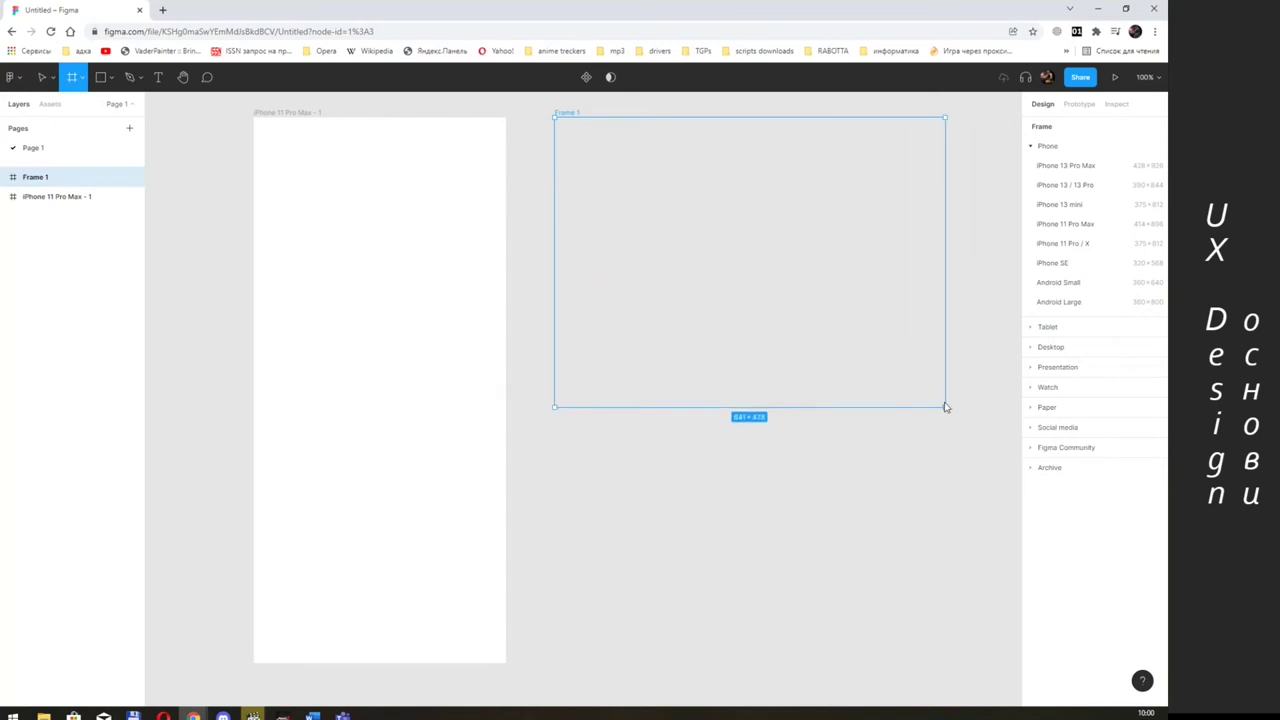
{"action": "mouse_move", "coordinate": [943, 408]}
{"action": "left_mouse_down"}
{"action": "mouse_move", "coordinate": [963, 440]}
{"action": "mouse_move", "coordinate": [1005, 421]}
{"action": "left_mouse_up"}
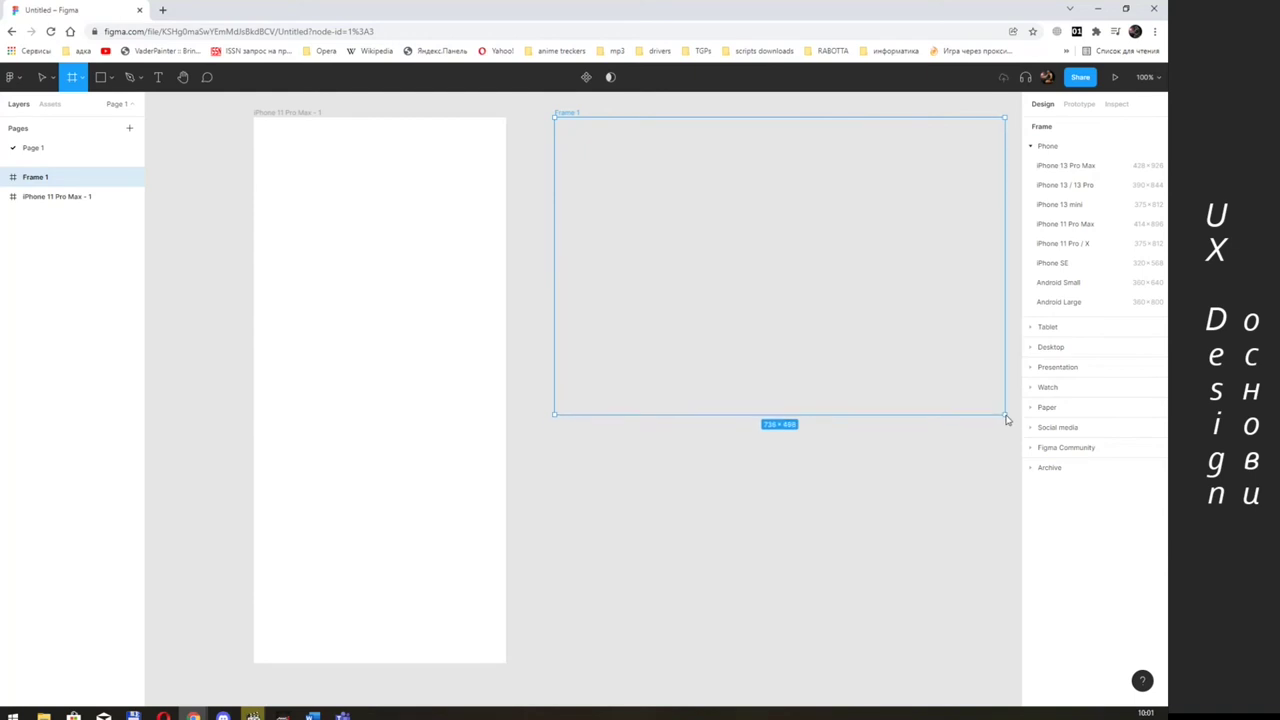
{"action": "left_click_drag", "start_coordinate": [1005, 421], "coordinate": [1006, 414]}
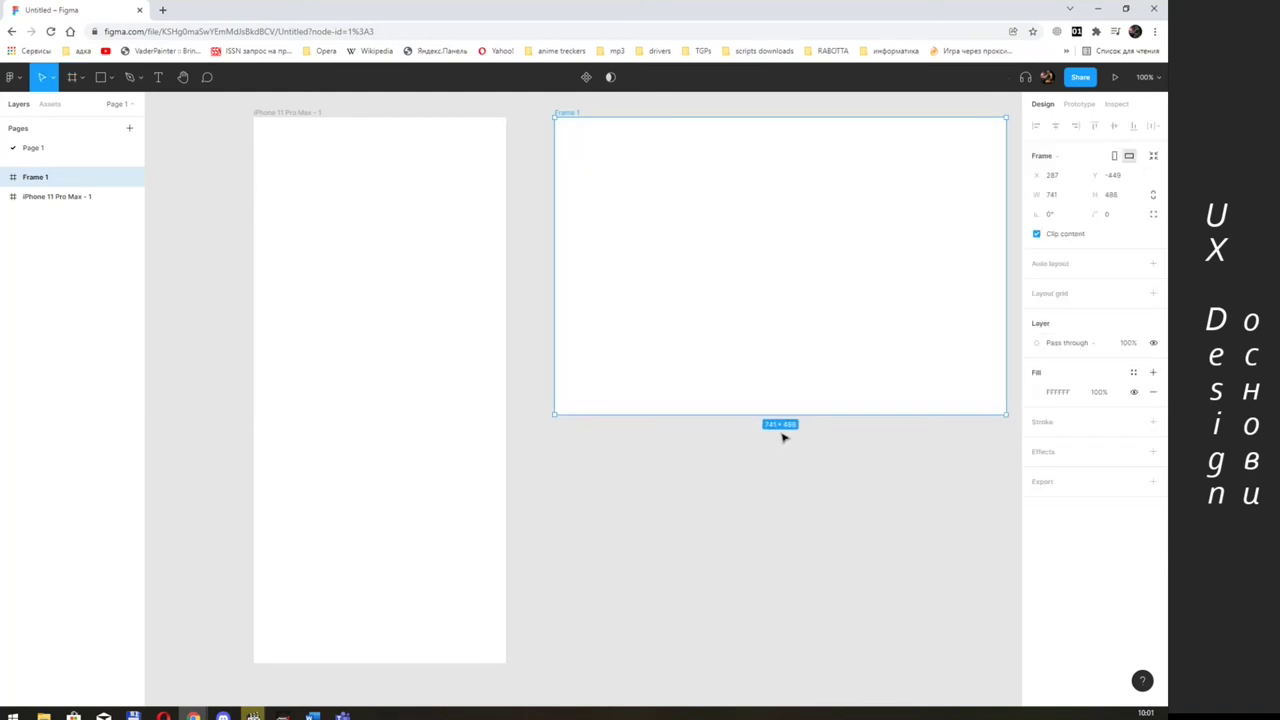
- Set Frame 1's width to 720 and height to 480
{"action": "left_click", "coordinate": [1052, 196]}
{"action": "type", "text": "720"}
{"action": "key", "text": "Tab"}
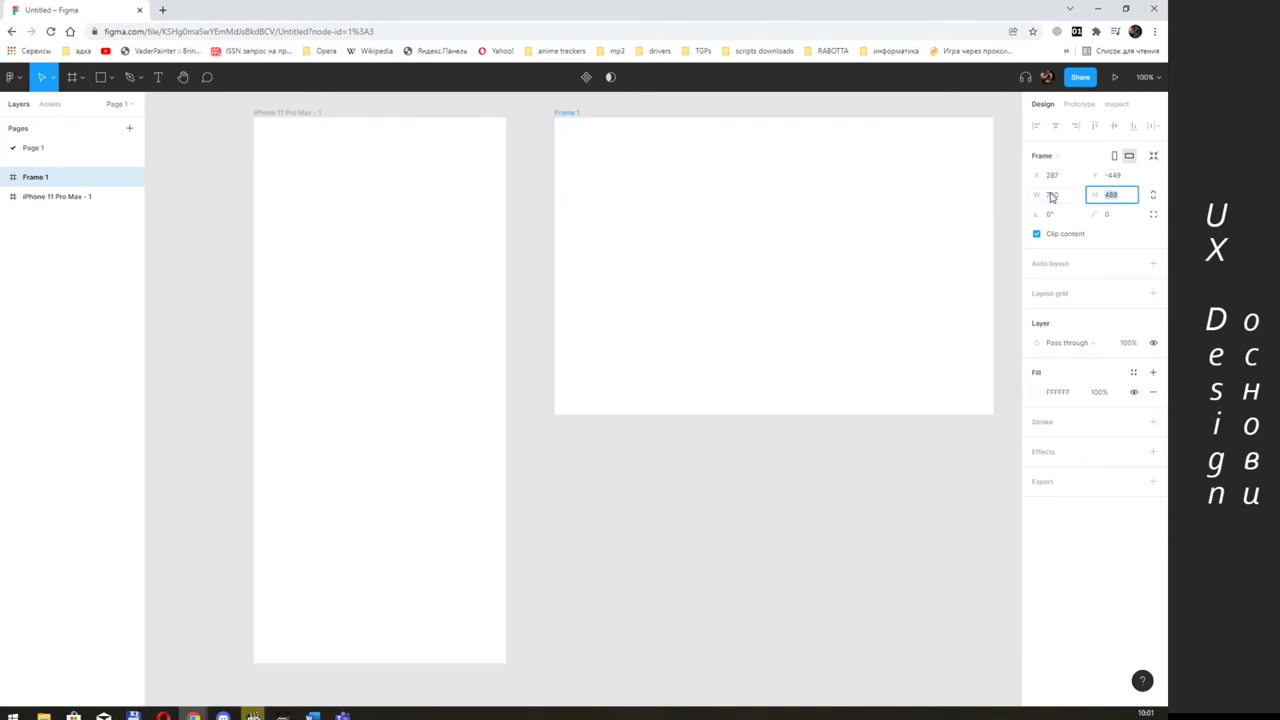
{"action": "type", "text": "480"}
{"action": "key", "text": "Return"}
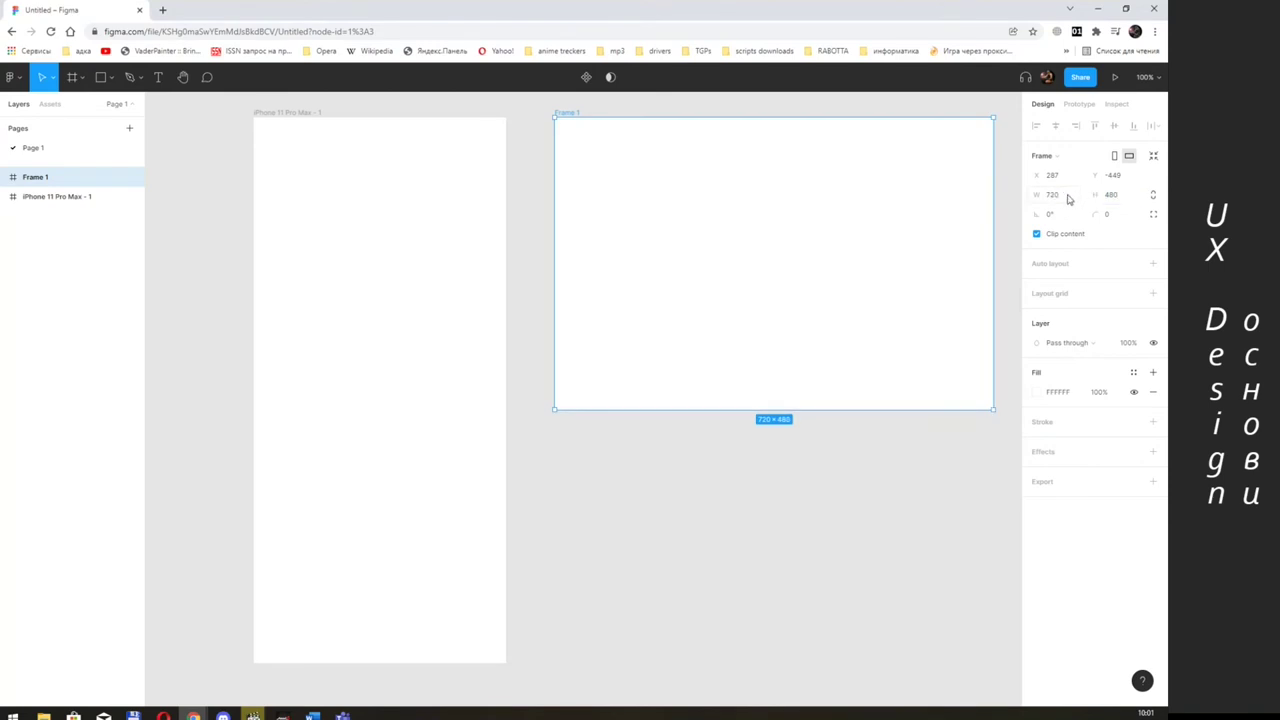
{"action": "left_click", "coordinate": [1074, 197]}
- Open Figma's Keyboard shortcuts reference from the ? help menu
{"action": "key", "text": "alt+Tab"}
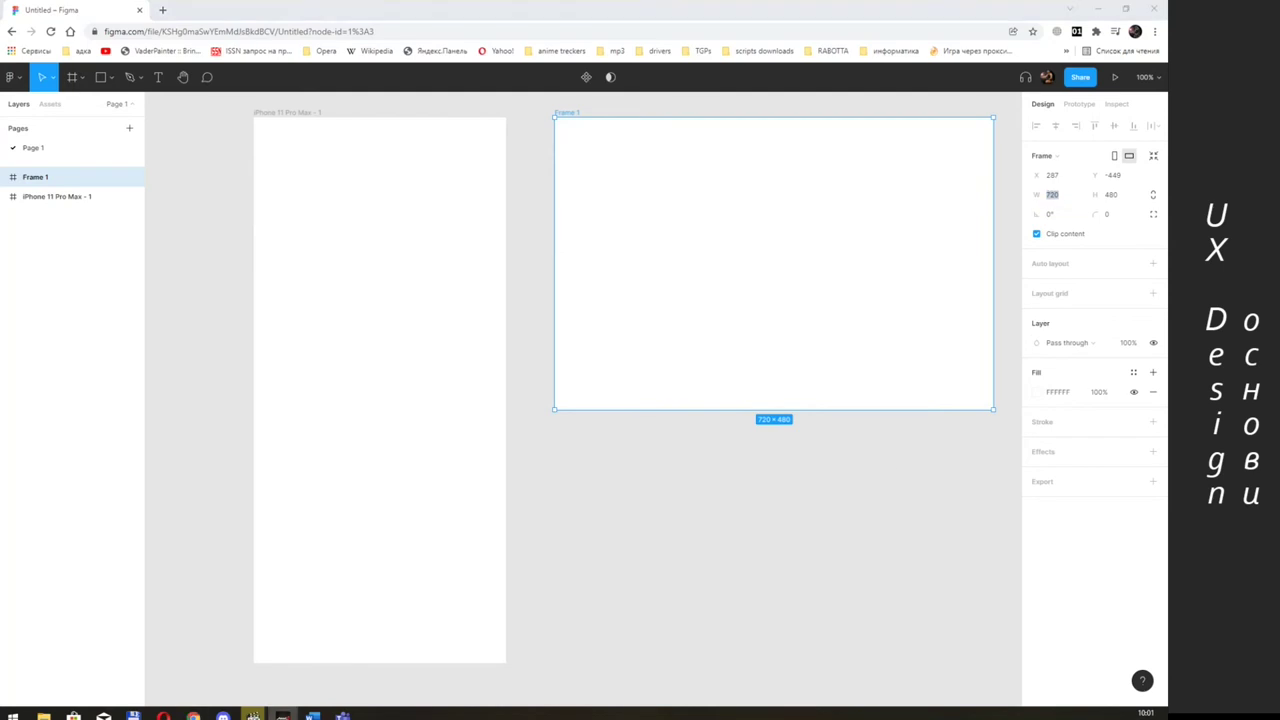
{"action": "left_click", "coordinate": [1142, 683]}
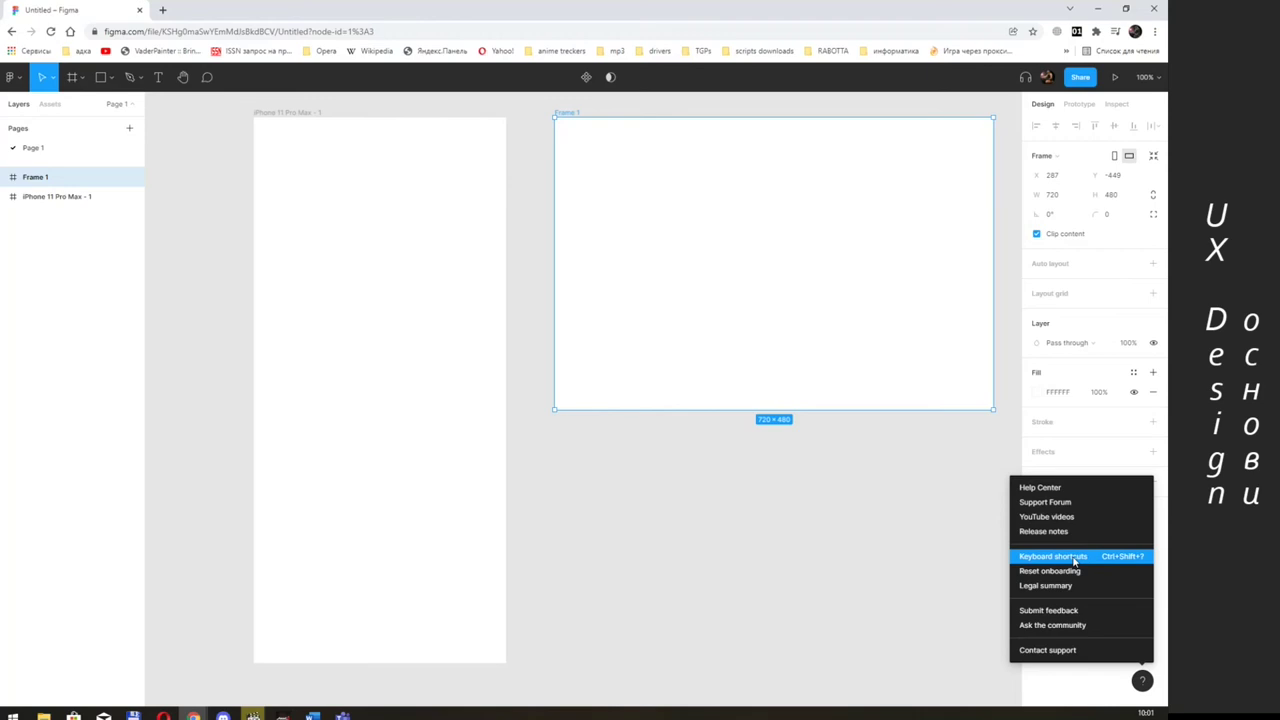
{"action": "left_click", "coordinate": [1075, 562]}
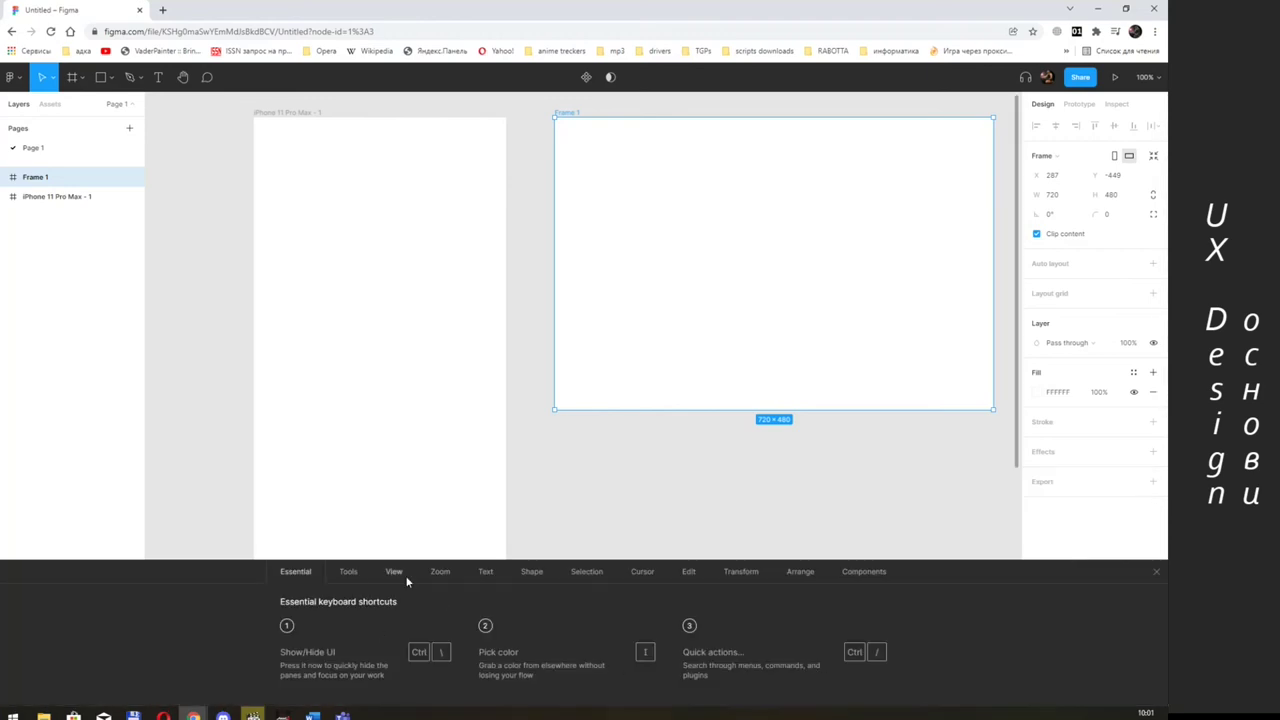
- Browse the Tools shortcuts and try the V, F and P keys, returning to Move
{"action": "left_click", "coordinate": [349, 572]}
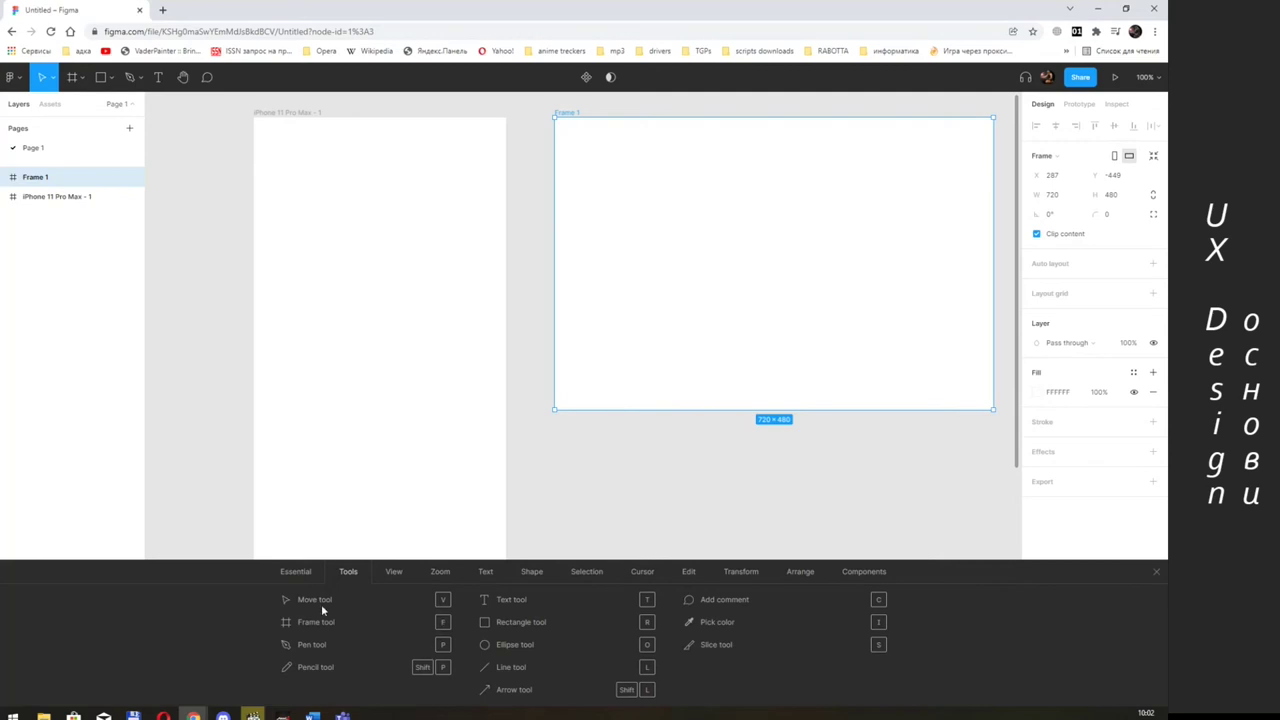
{"action": "key", "text": "v"}
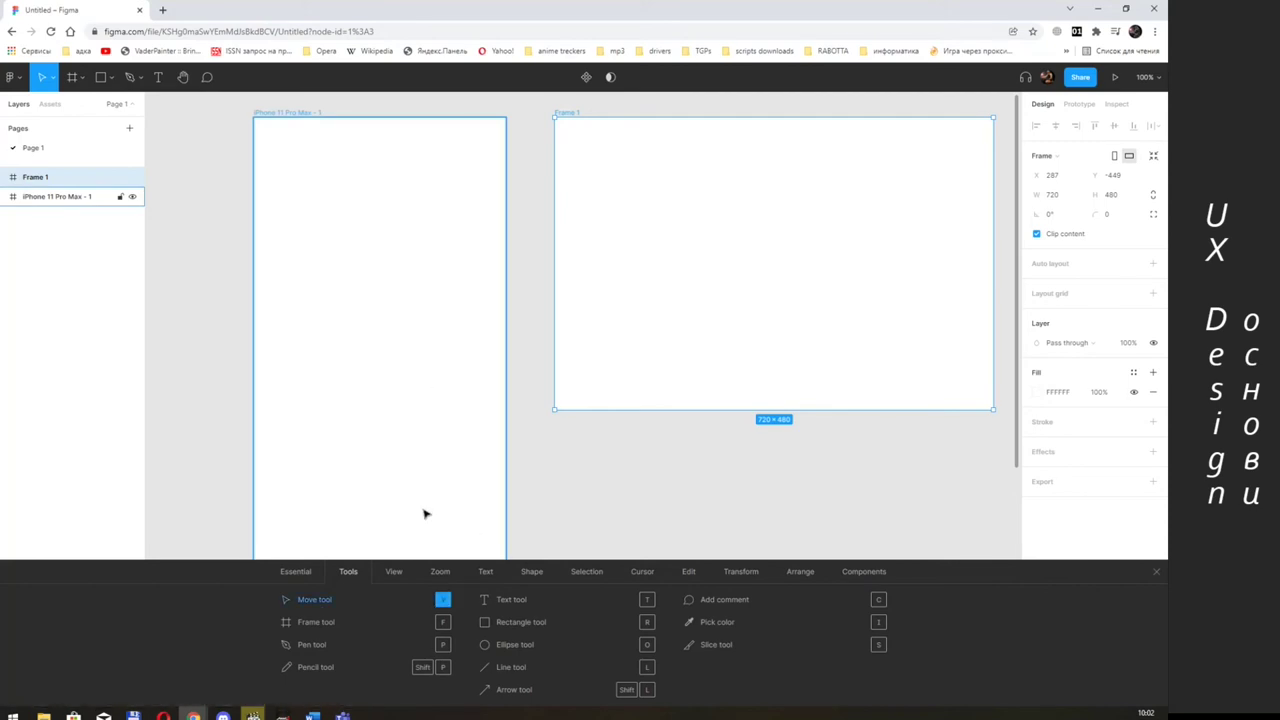
{"action": "key", "text": "f"}
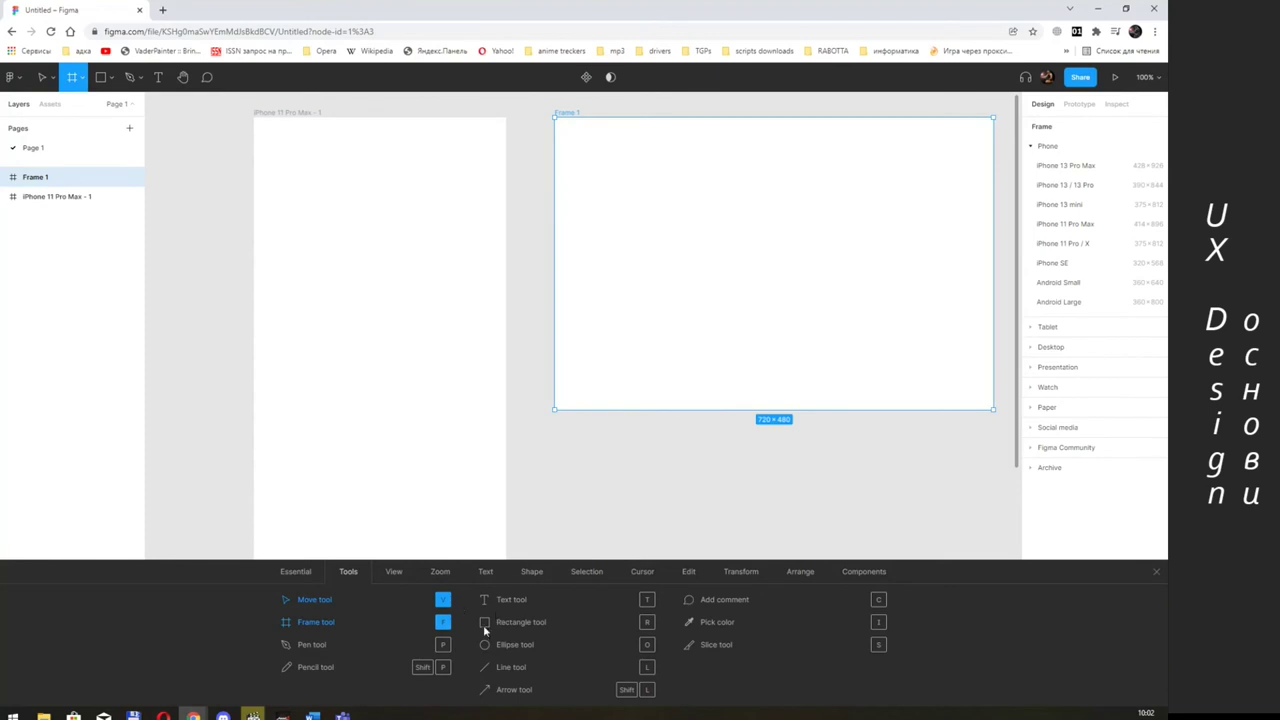
{"action": "key", "text": "p"}
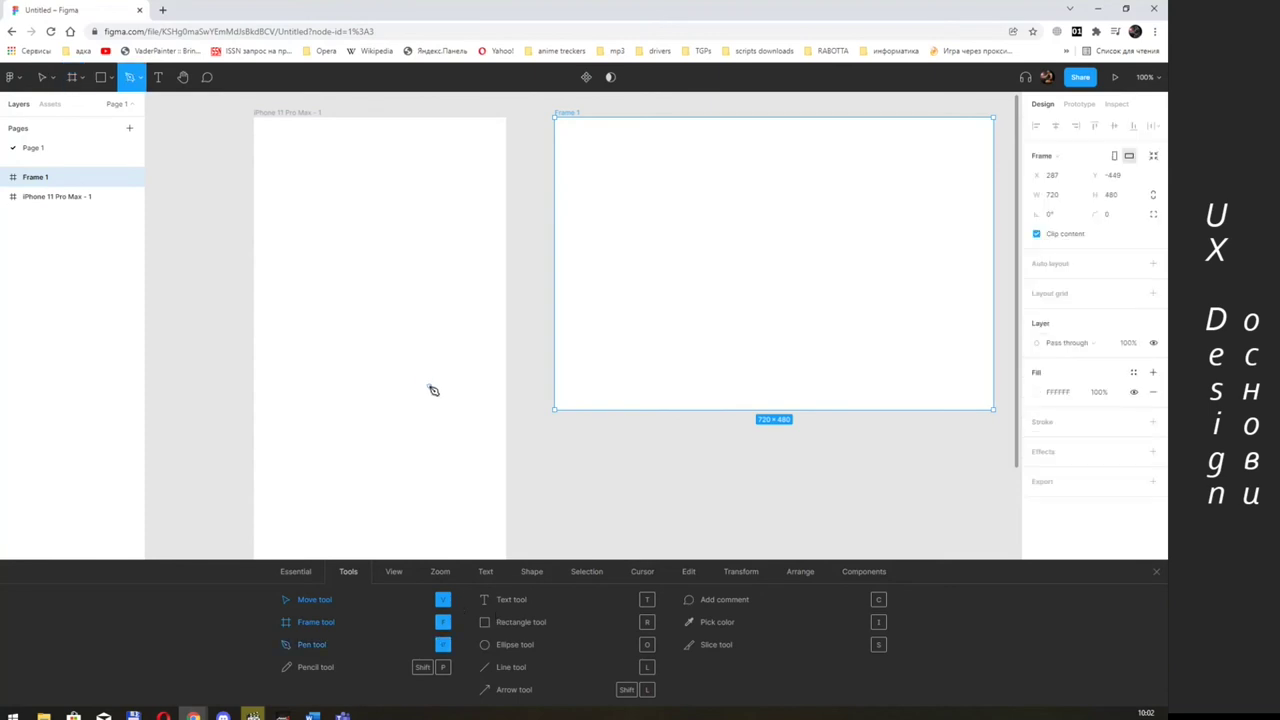
{"action": "left_click", "coordinate": [42, 78]}
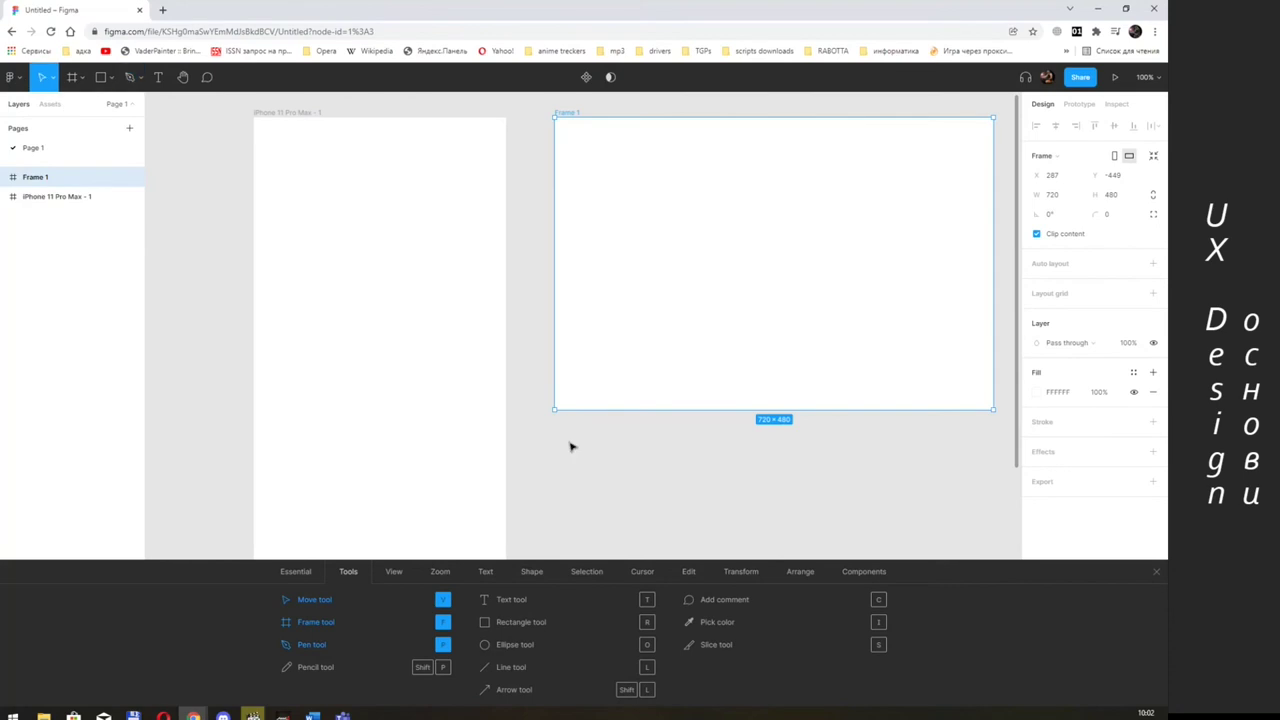
- Review the View, Zoom, Text, Shape, Selection and Cursor shortcuts, close them, and show help resources
{"action": "left_click", "coordinate": [394, 571]}
{"action": "left_click", "coordinate": [440, 571]}
{"action": "left_click", "coordinate": [488, 571]}
{"action": "left_click", "coordinate": [530, 572]}
{"action": "left_click", "coordinate": [586, 572]}
{"action": "left_click", "coordinate": [642, 572]}
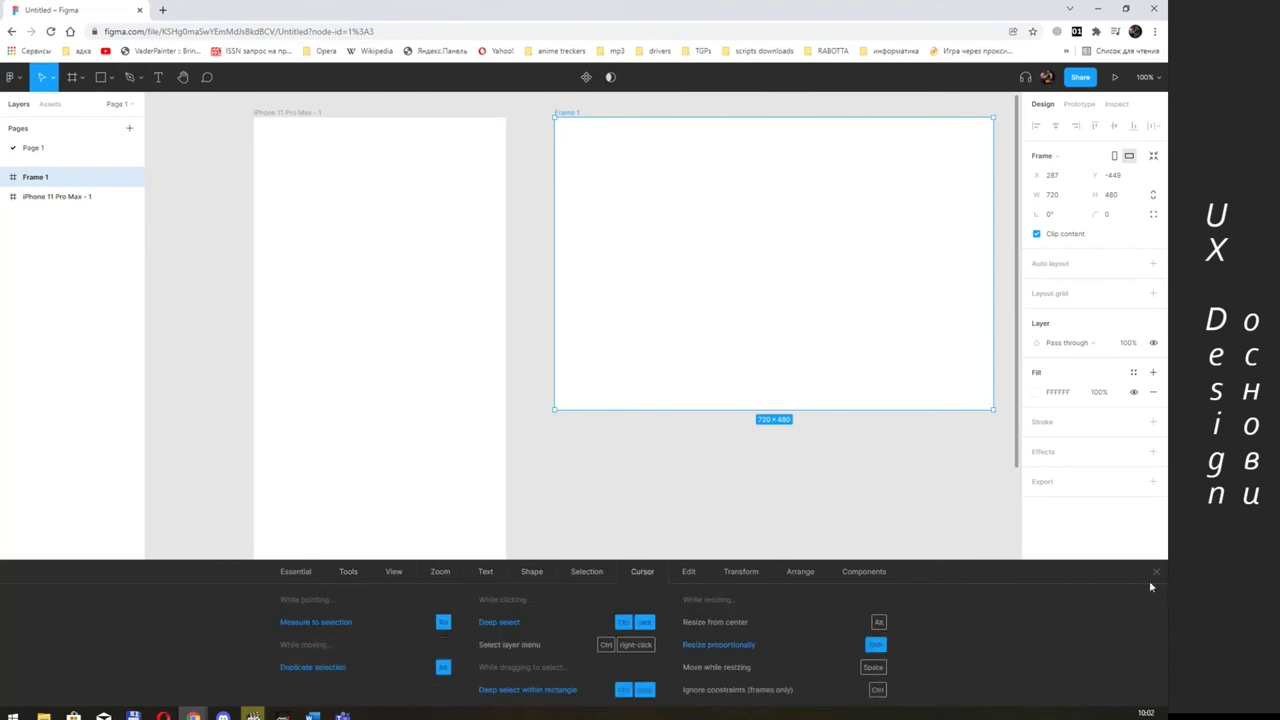
{"action": "left_click", "coordinate": [1156, 573]}
{"action": "left_click", "coordinate": [1143, 682]}
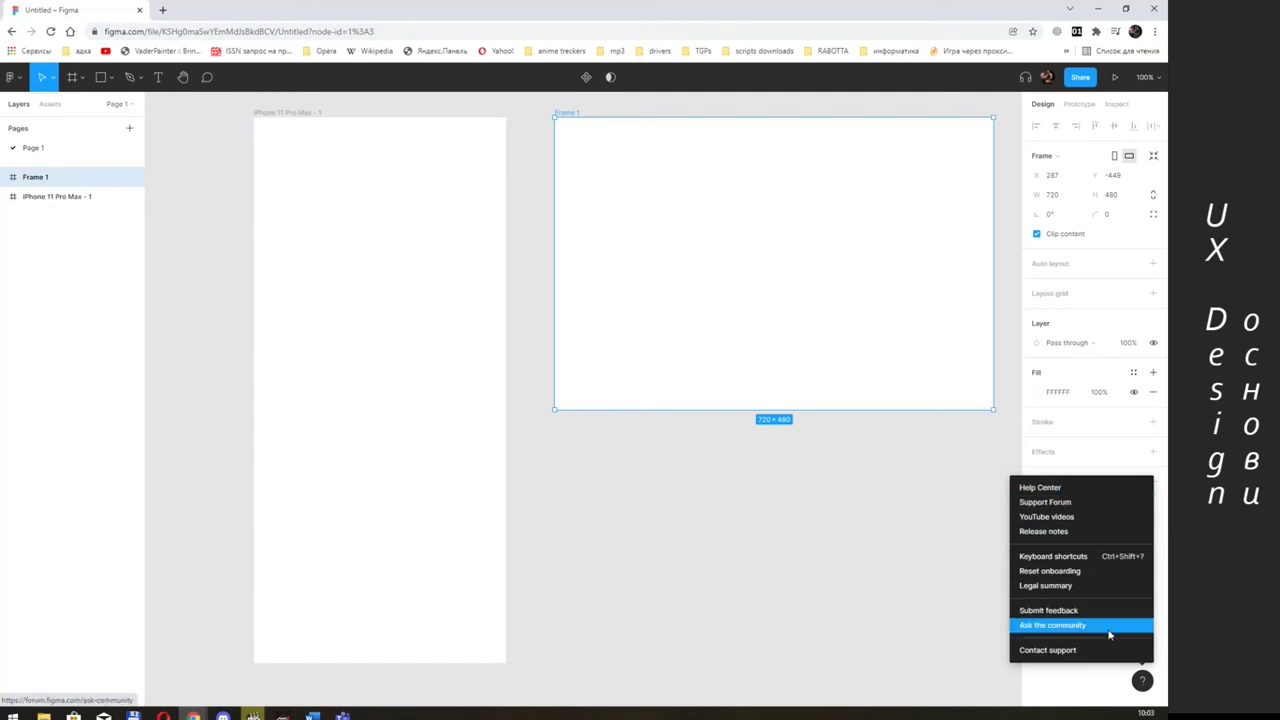
- Close the help list, pan the canvas, and check the Frame and Move tool options
{"action": "left_click", "coordinate": [1142, 681]}
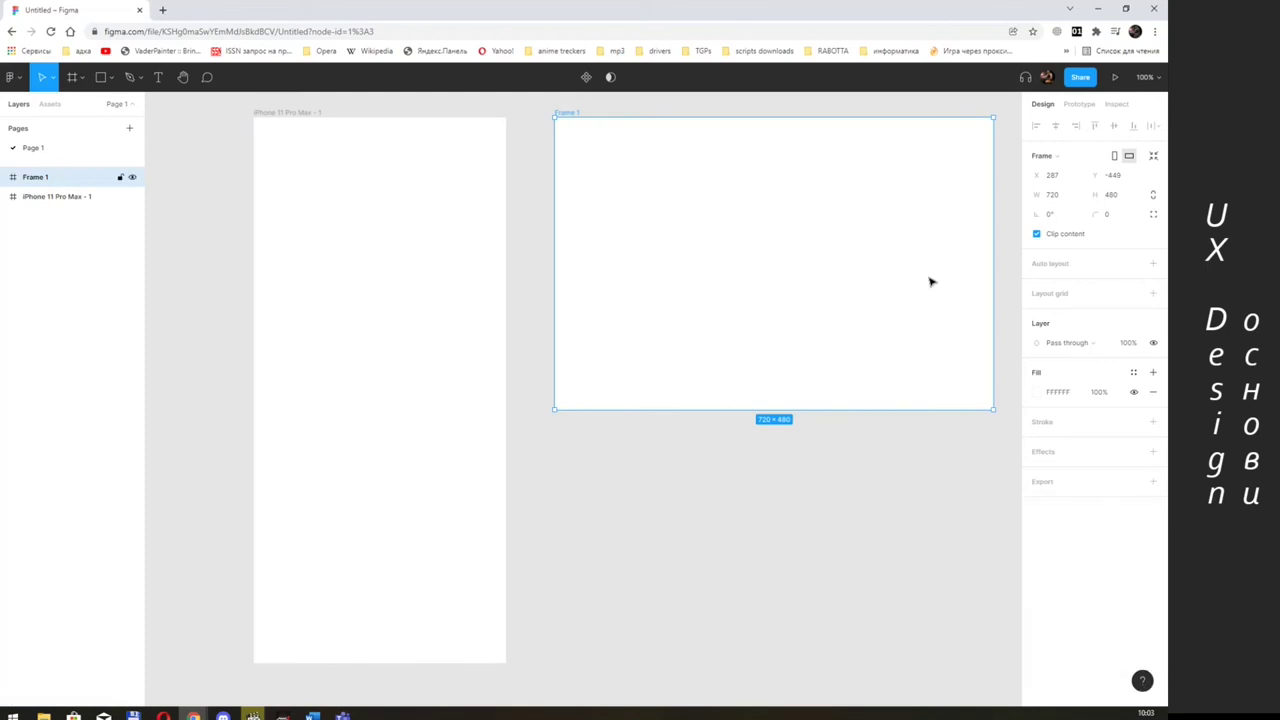
{"action": "left_click_drag", "start_coordinate": [908, 191], "coordinate": [839, 190]}
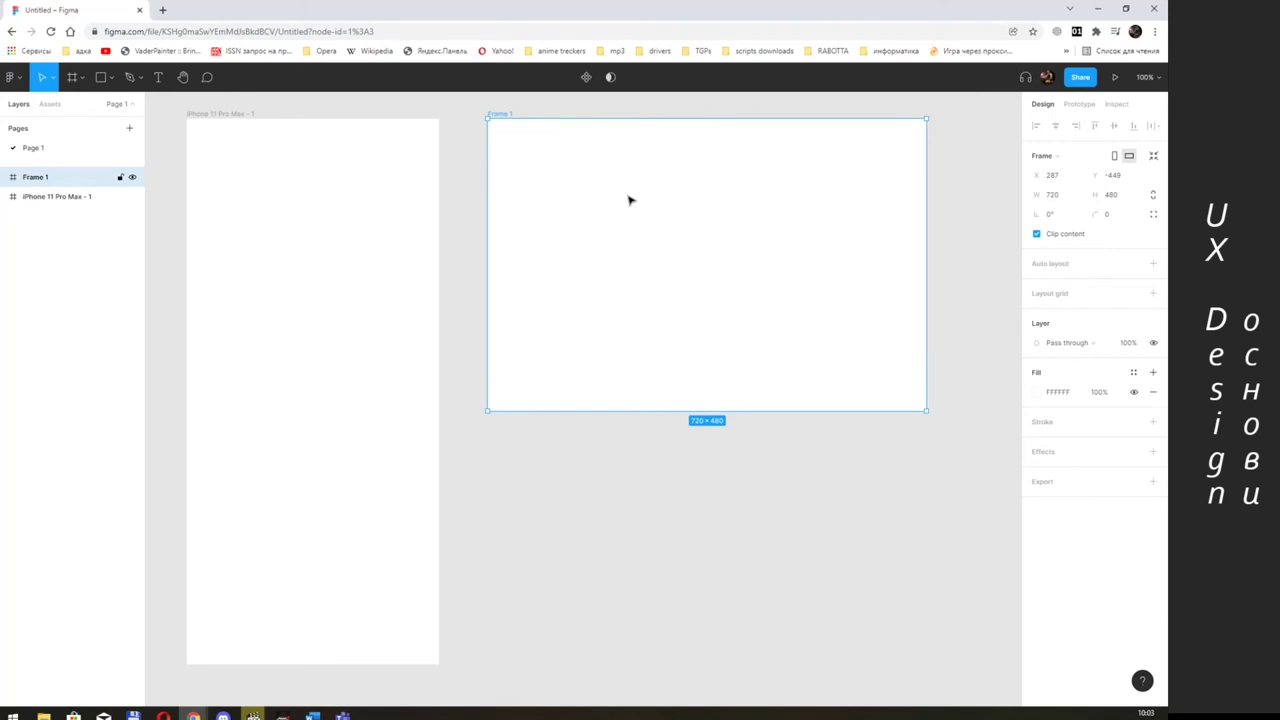
{"action": "left_click_drag", "start_coordinate": [629, 197], "coordinate": [660, 200]}
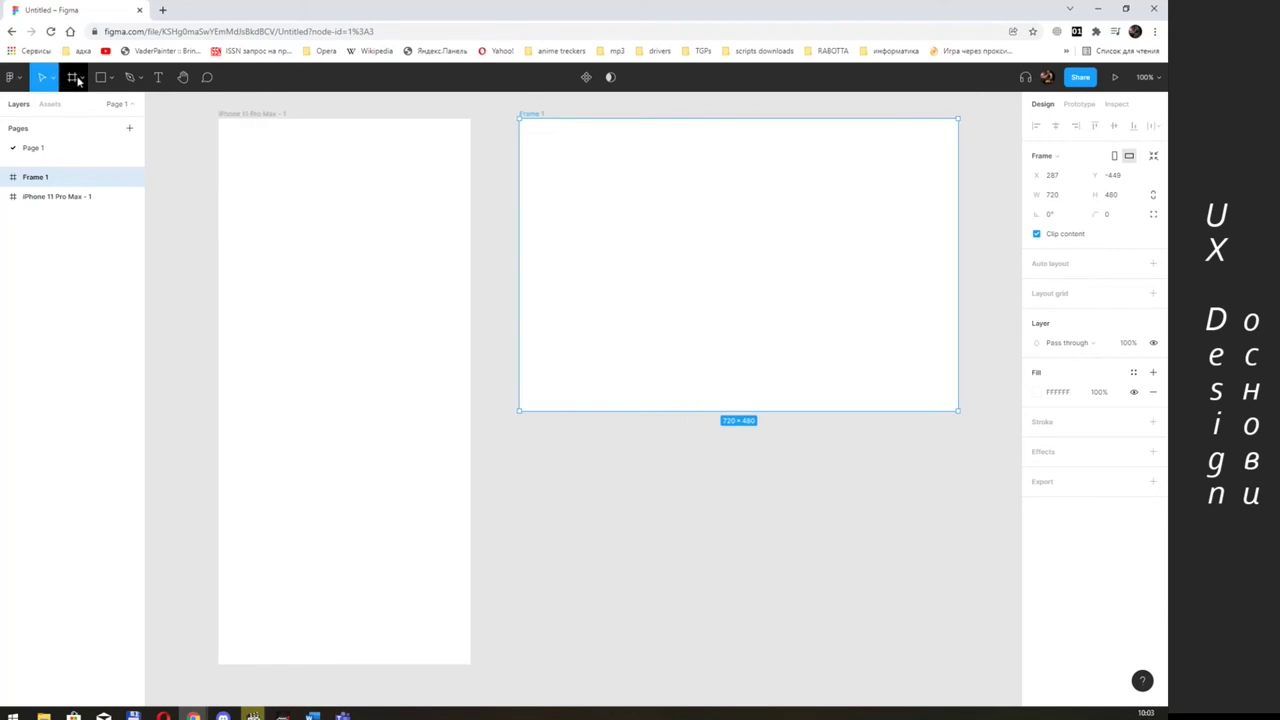
{"action": "left_click", "coordinate": [85, 79]}
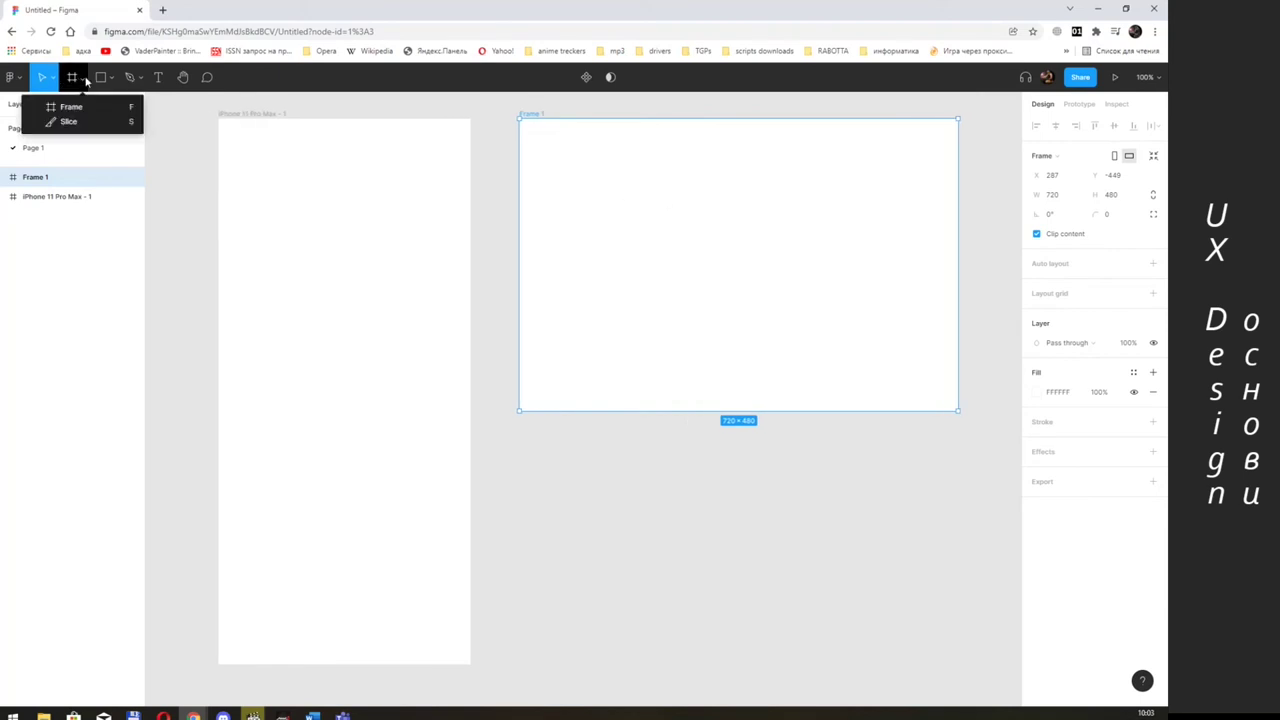
{"action": "left_click", "coordinate": [55, 80]}
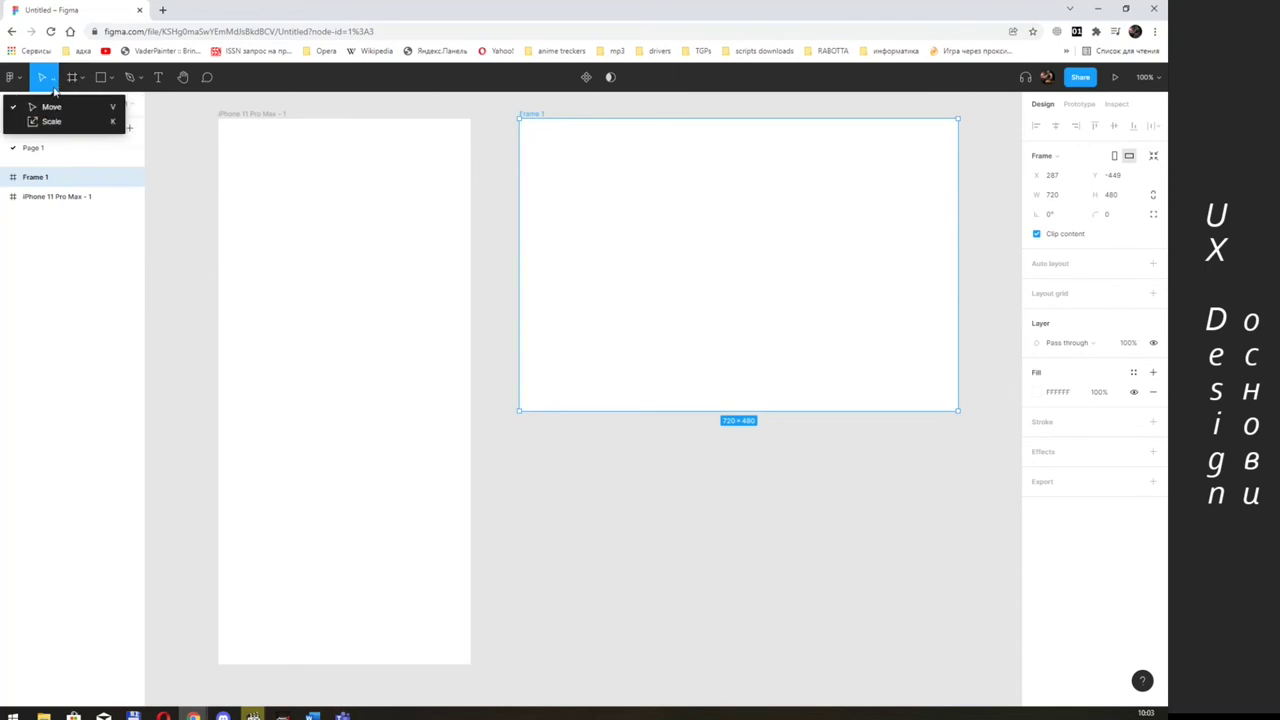
{"action": "left_click", "coordinate": [55, 107]}
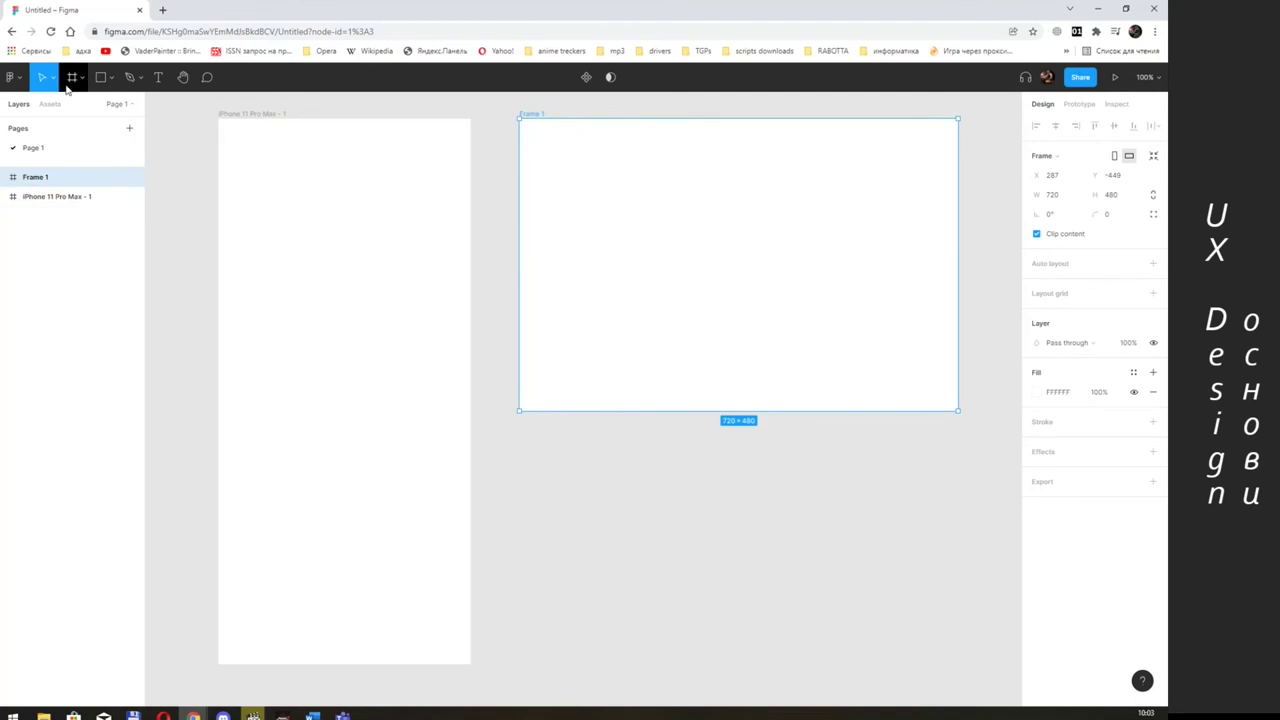
- Centre the iPhone frame in view and show the list of shape tools
{"action": "left_click_drag", "start_coordinate": [411, 200], "coordinate": [569, 231]}
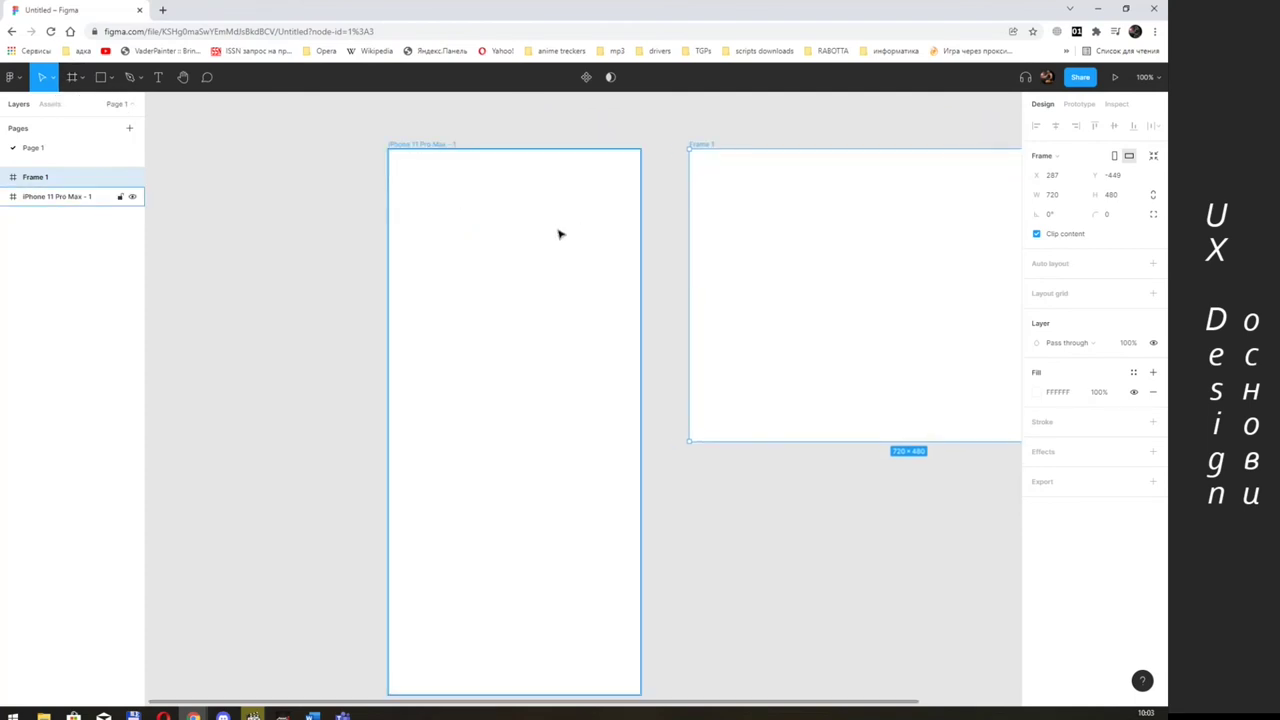
{"action": "scroll", "coordinate": [559, 234], "scroll_direction": "down", "scroll_amount": 1}
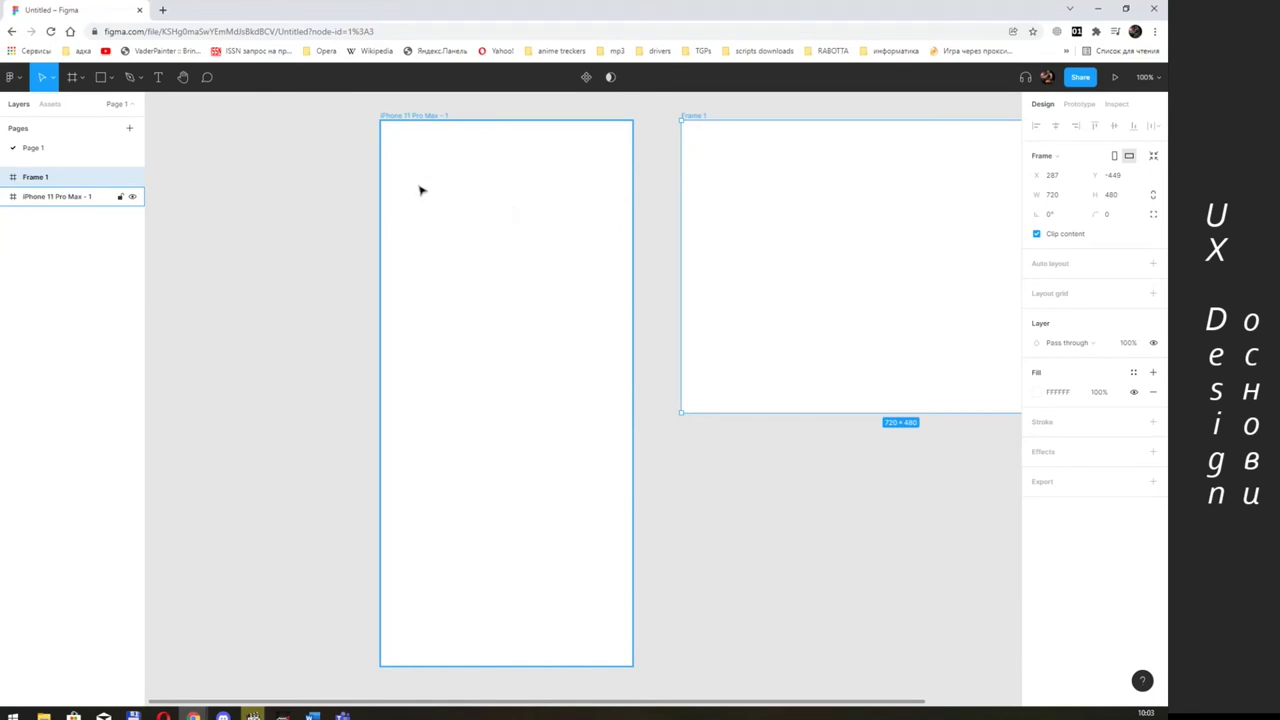
{"action": "left_click", "coordinate": [113, 80]}
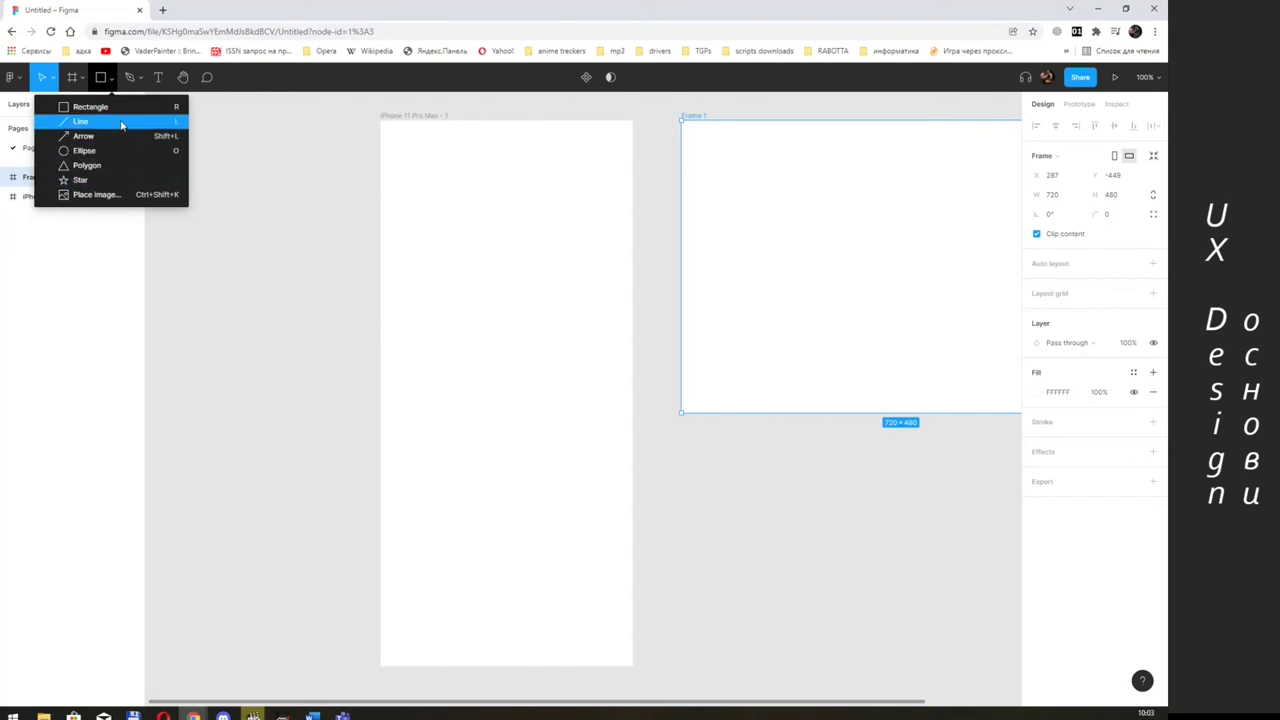
- Draw a 120×120 rectangle and place it at the iPhone frame's top-left, X 23, Y 18
{"action": "left_click", "coordinate": [118, 108]}
{"action": "left_click_drag", "start_coordinate": [398, 143], "coordinate": [478, 217]}
{"action": "left_click", "coordinate": [1056, 176]}
{"action": "type", "text": "120"}
{"action": "key", "text": "Tab"}
{"action": "type", "text": "120"}
{"action": "key", "text": "Return"}
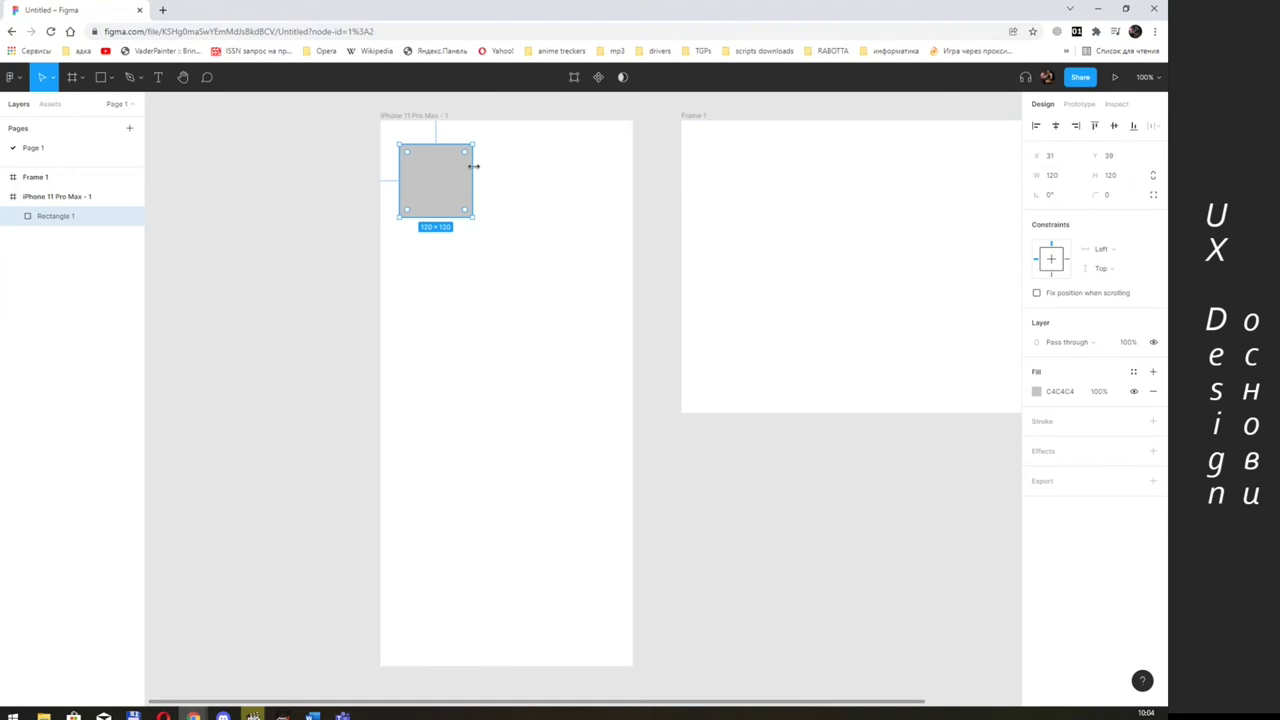
{"action": "left_click_drag", "start_coordinate": [437, 177], "coordinate": [431, 173]}
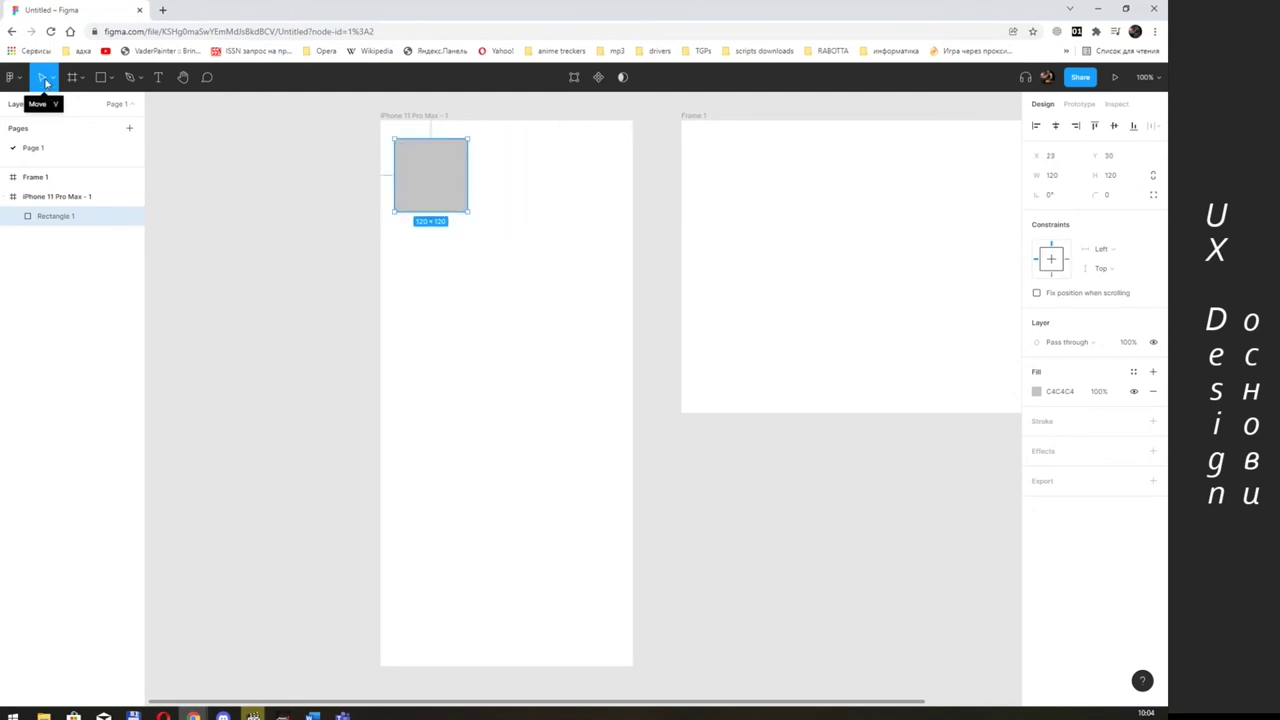
{"action": "mouse_move", "coordinate": [429, 191]}
{"action": "left_mouse_down"}
{"action": "mouse_move", "coordinate": [452, 177]}
{"action": "mouse_move", "coordinate": [434, 165]}
{"action": "left_mouse_up"}
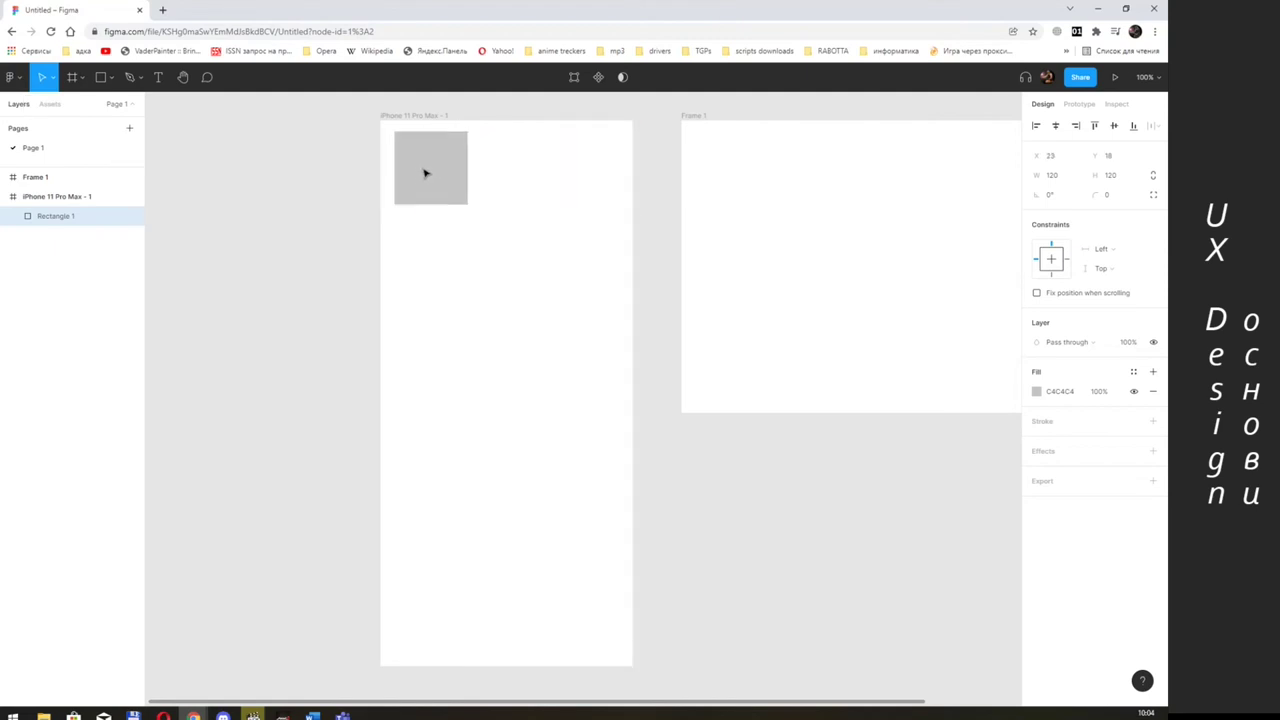
- Try corner radii of 28, 30 and 5 on the square, then reset the radius to 0
{"action": "mouse_move", "coordinate": [463, 143]}
{"action": "left_mouse_down"}
{"action": "mouse_move", "coordinate": [440, 160]}
{"action": "mouse_move", "coordinate": [472, 131]}
{"action": "left_mouse_up"}
{"action": "left_click_drag", "start_coordinate": [460, 140], "coordinate": [455, 156]}
{"action": "left_click", "coordinate": [1108, 195]}
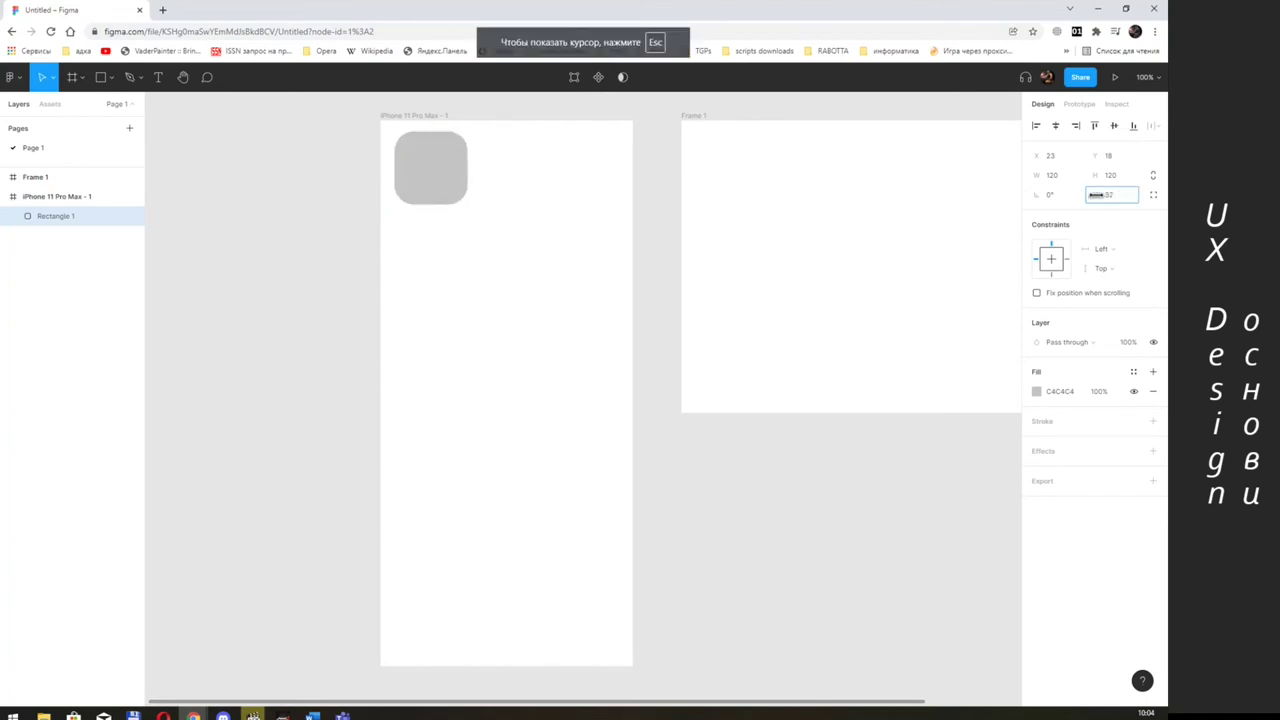
{"action": "type", "text": "30"}
{"action": "key", "text": "Return"}
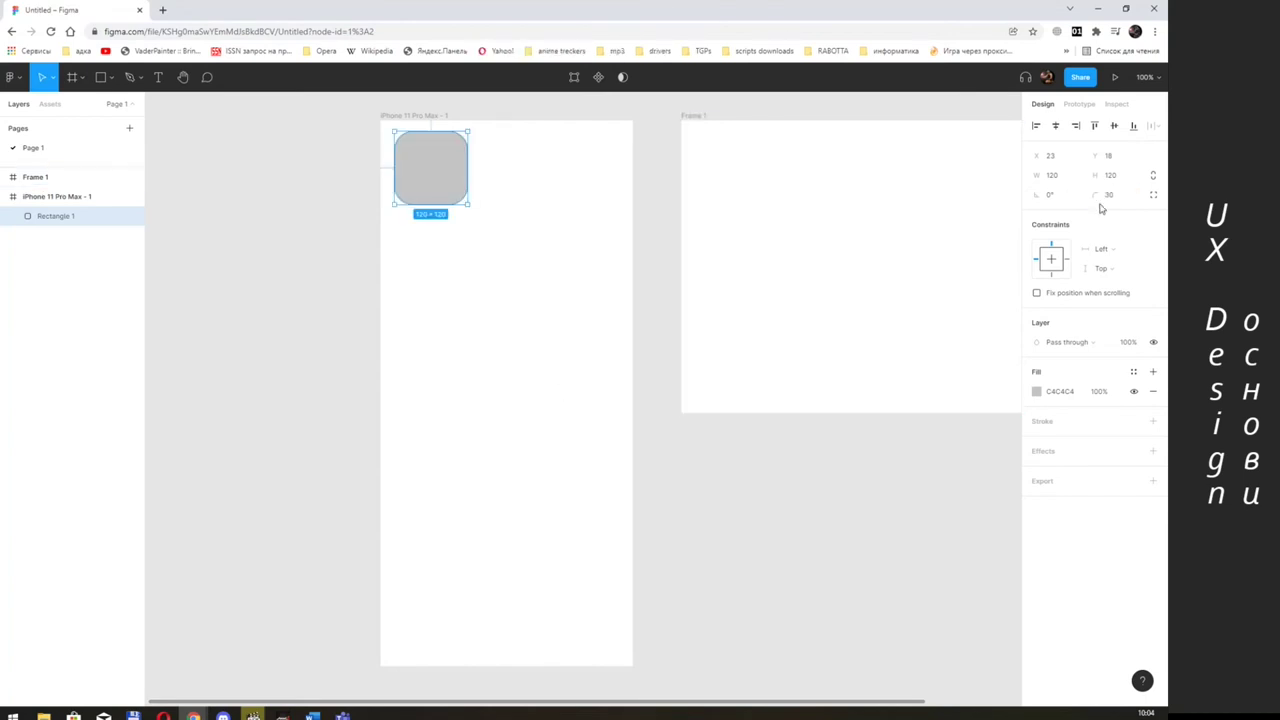
{"action": "left_click", "coordinate": [1107, 198]}
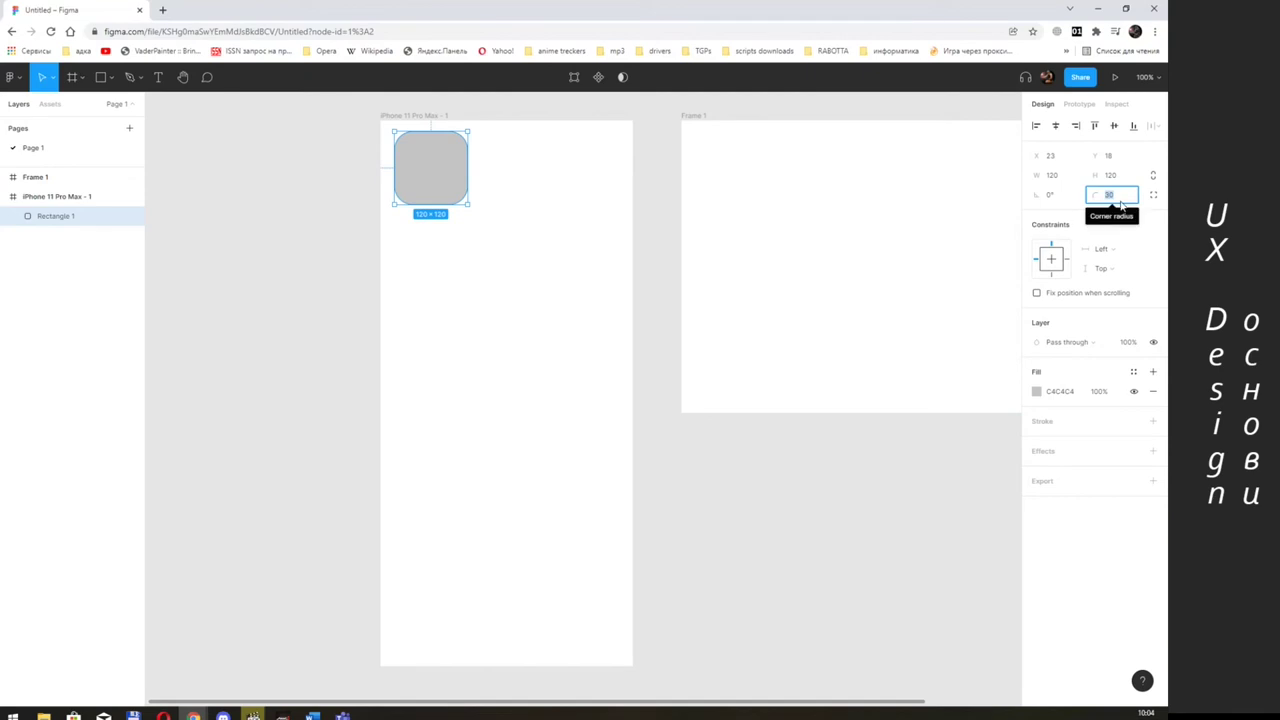
{"action": "type", "text": "5"}
{"action": "key", "text": "Return"}
{"action": "left_click", "coordinate": [1119, 198]}
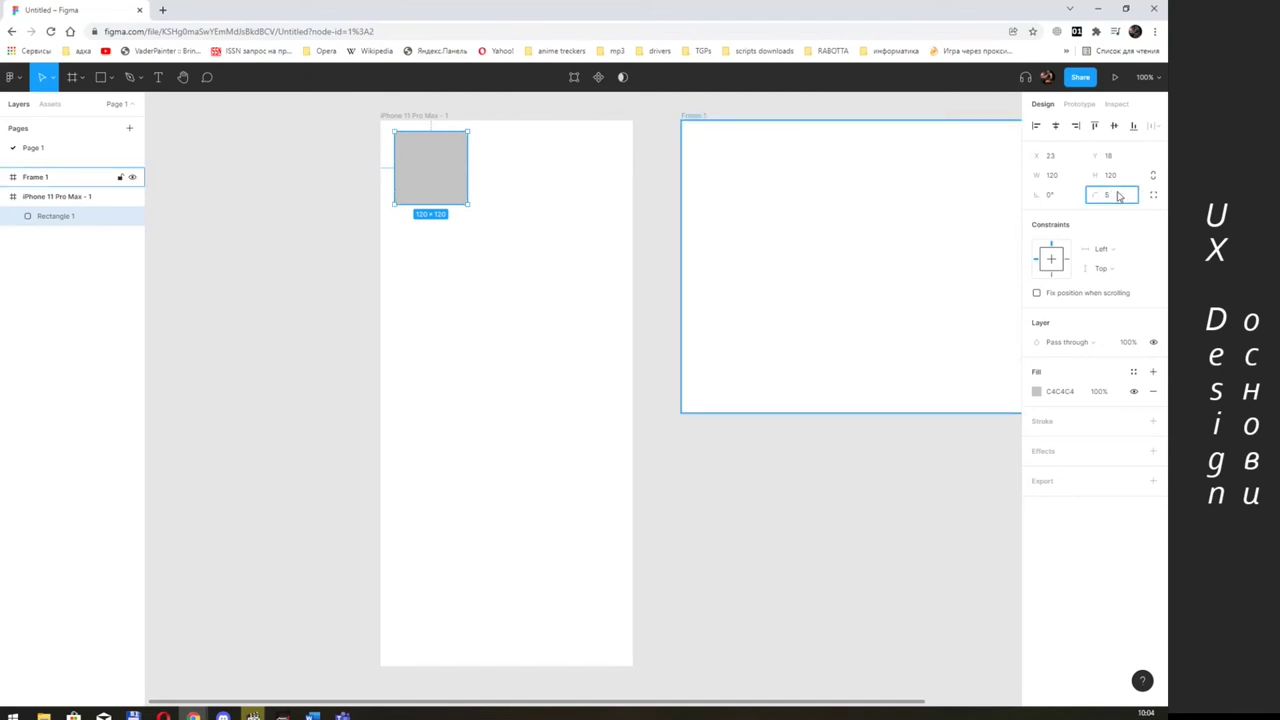
{"action": "key", "text": "Return"}
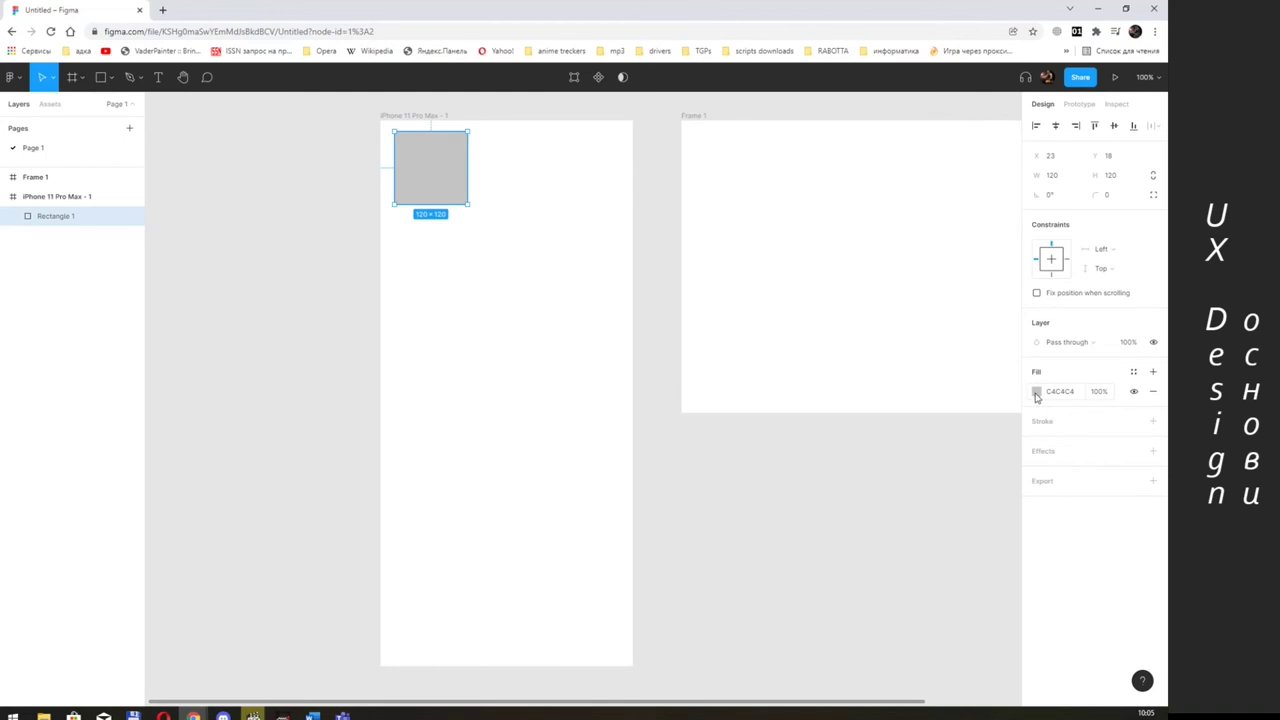
- Try a dark red fill on the square, then remove the fill and reselect the square
{"action": "left_click", "coordinate": [1036, 393]}
{"action": "left_click", "coordinate": [985, 421]}
{"action": "left_click_drag", "start_coordinate": [991, 422], "coordinate": [1005, 437]}
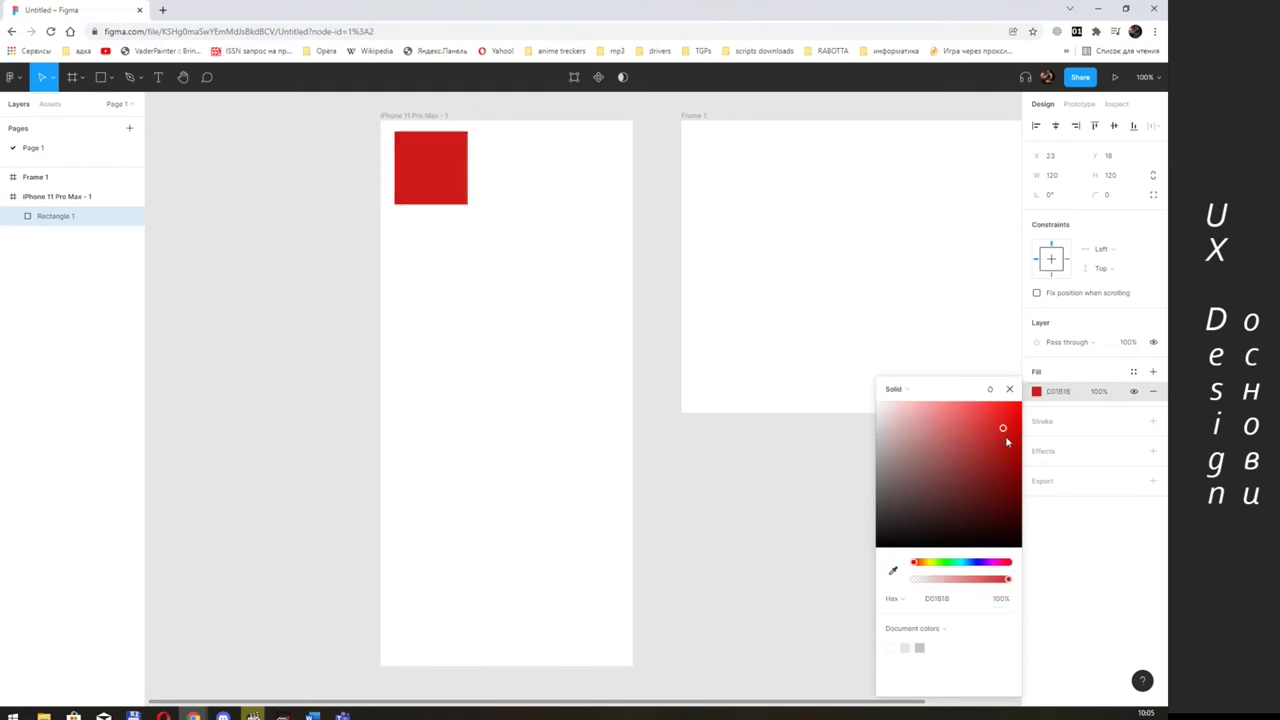
{"action": "left_click", "coordinate": [1079, 373]}
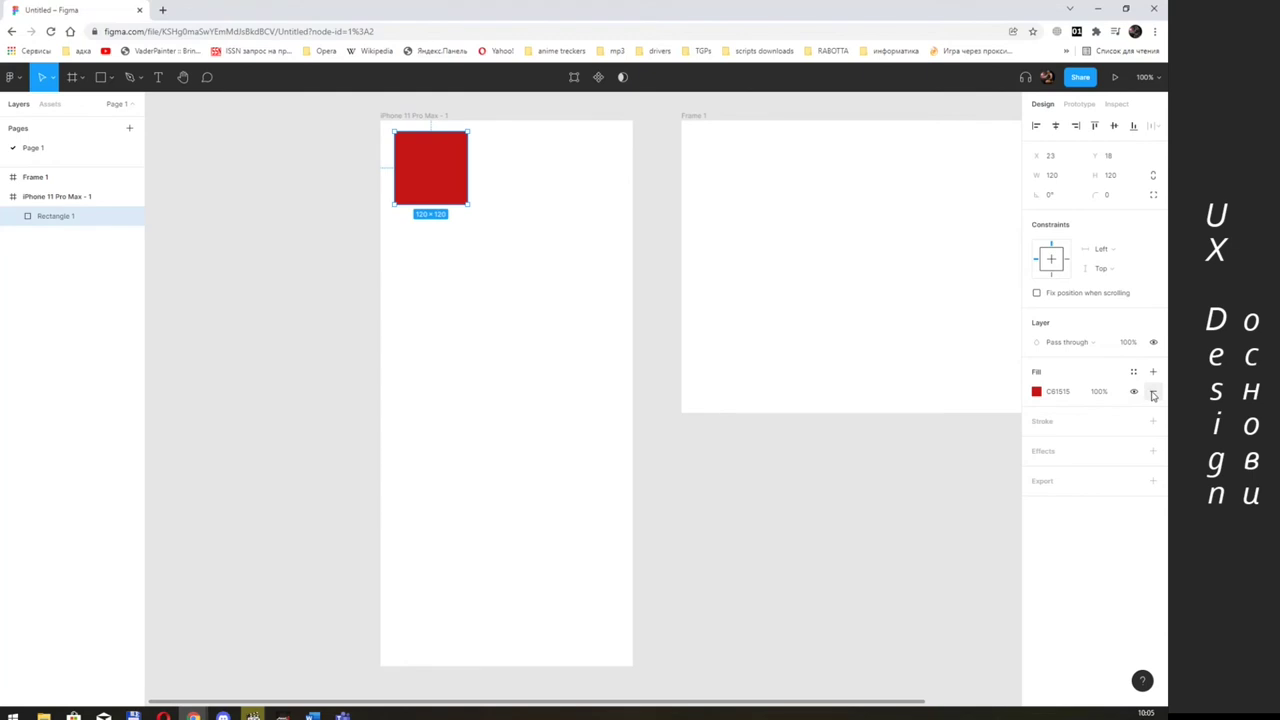
{"action": "left_click", "coordinate": [1153, 395]}
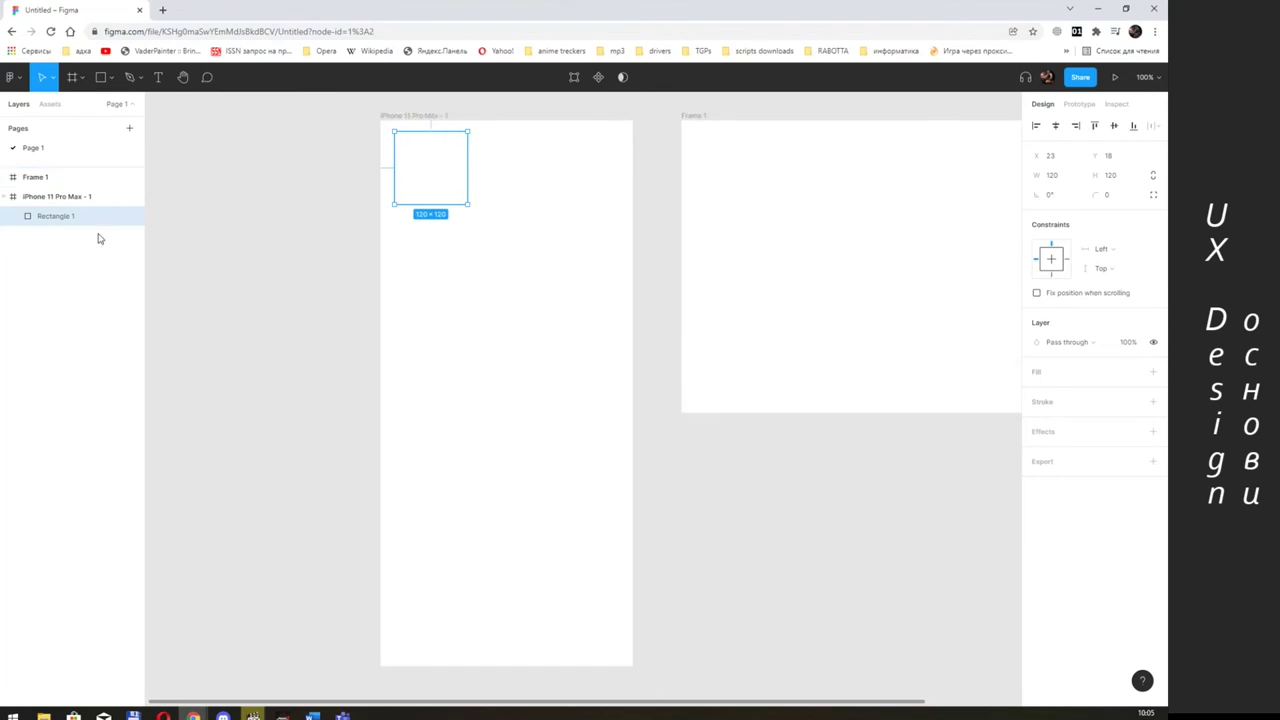
{"action": "left_click", "coordinate": [44, 178]}
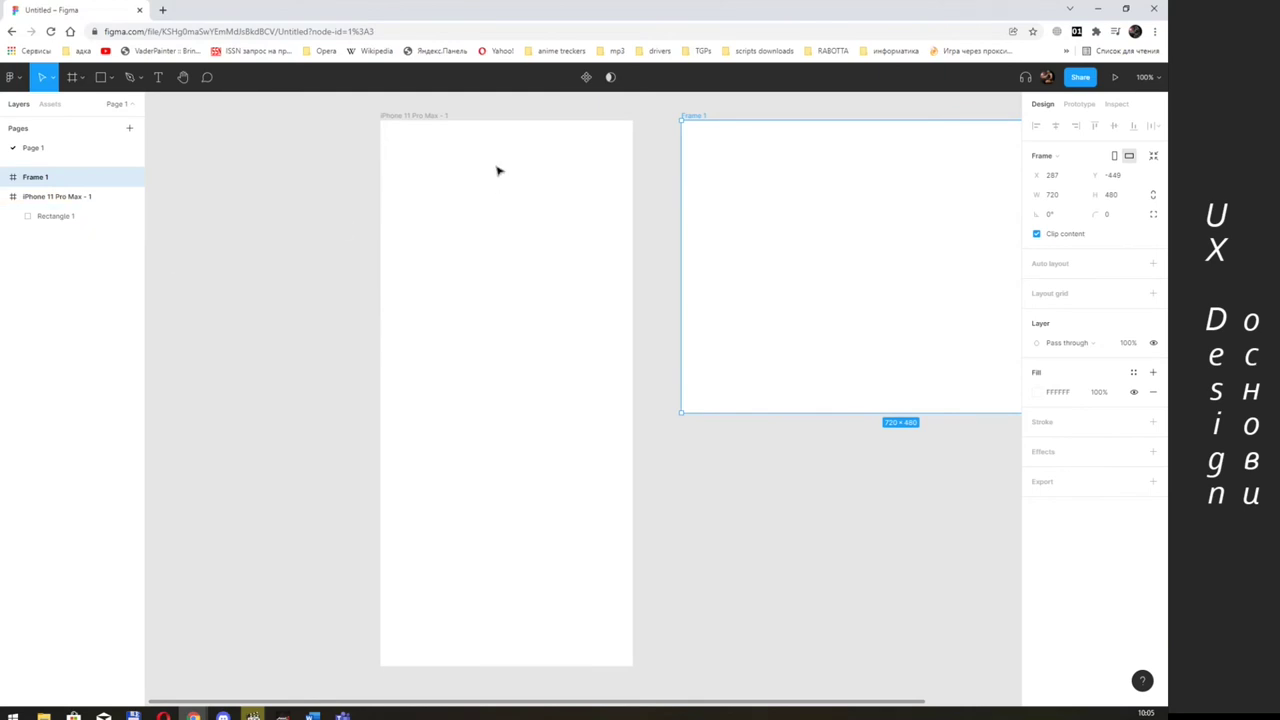
{"action": "left_click", "coordinate": [74, 215]}
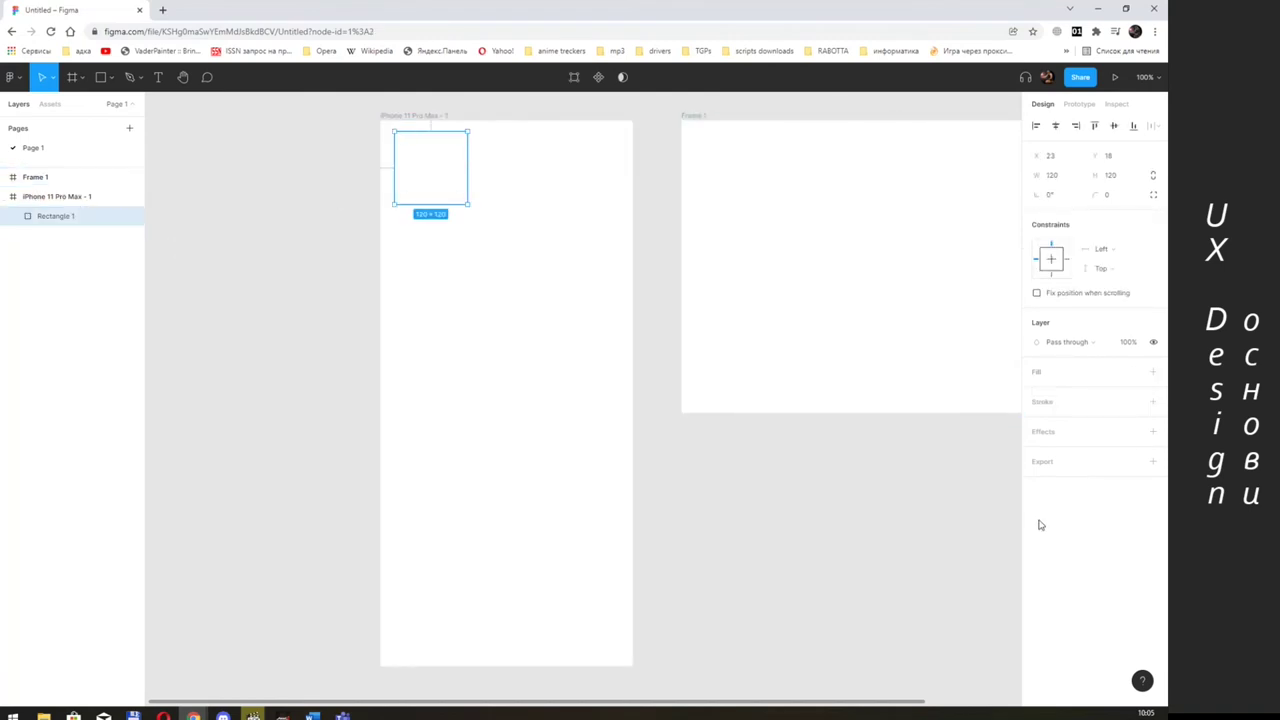
- Give the square a dark red A14949 stroke and thicken it to about 15 px
{"action": "mouse_move", "coordinate": [1090, 401]}
{"action": "left_click", "coordinate": [1152, 403]}
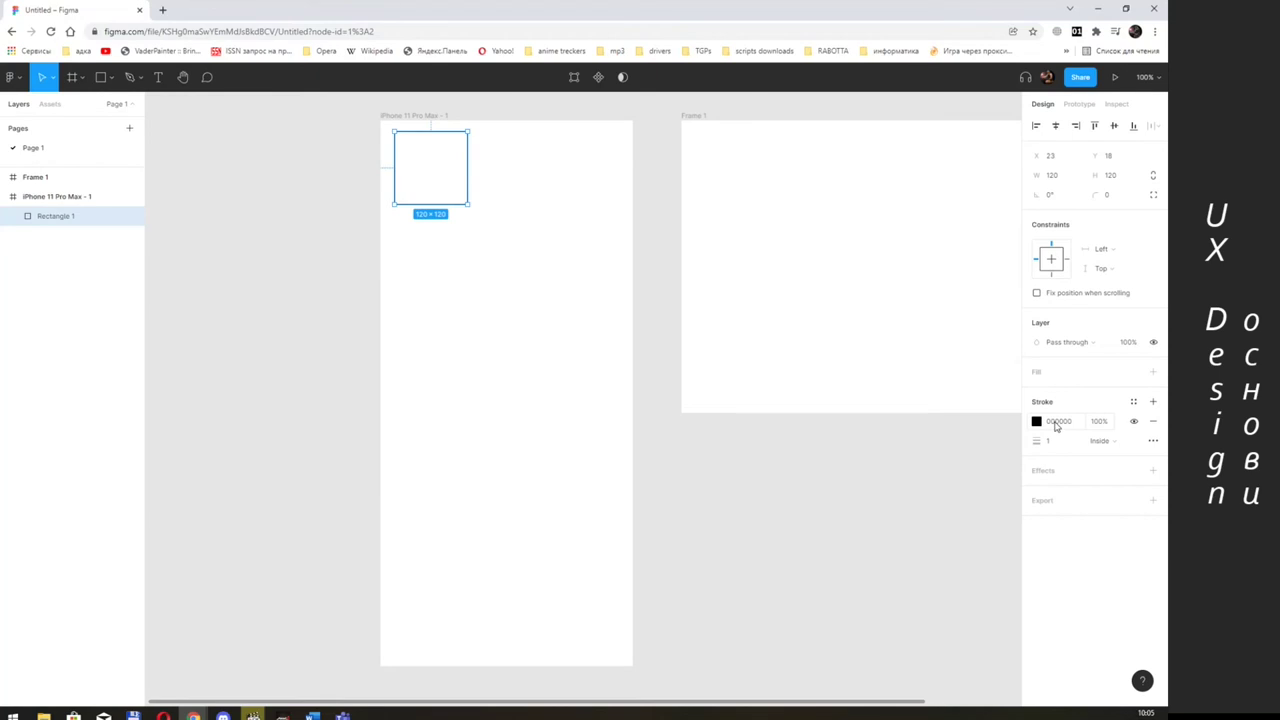
{"action": "left_click", "coordinate": [64, 196]}
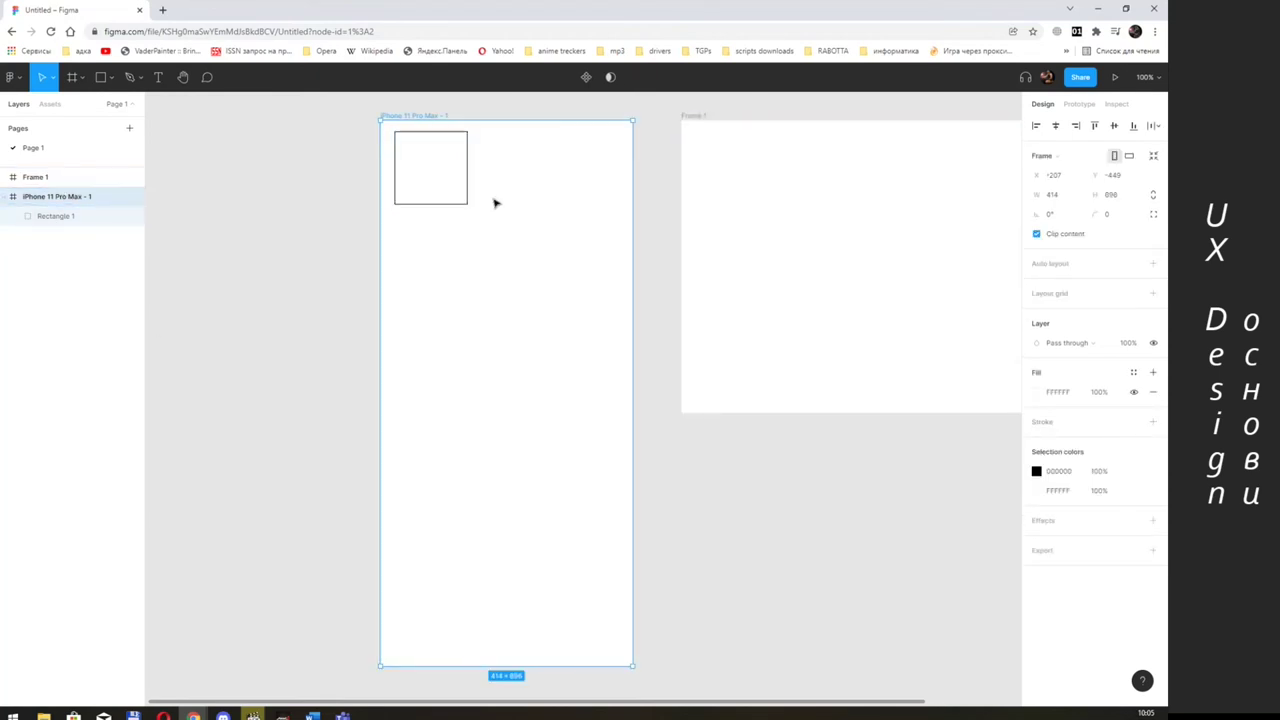
{"action": "left_click", "coordinate": [417, 180]}
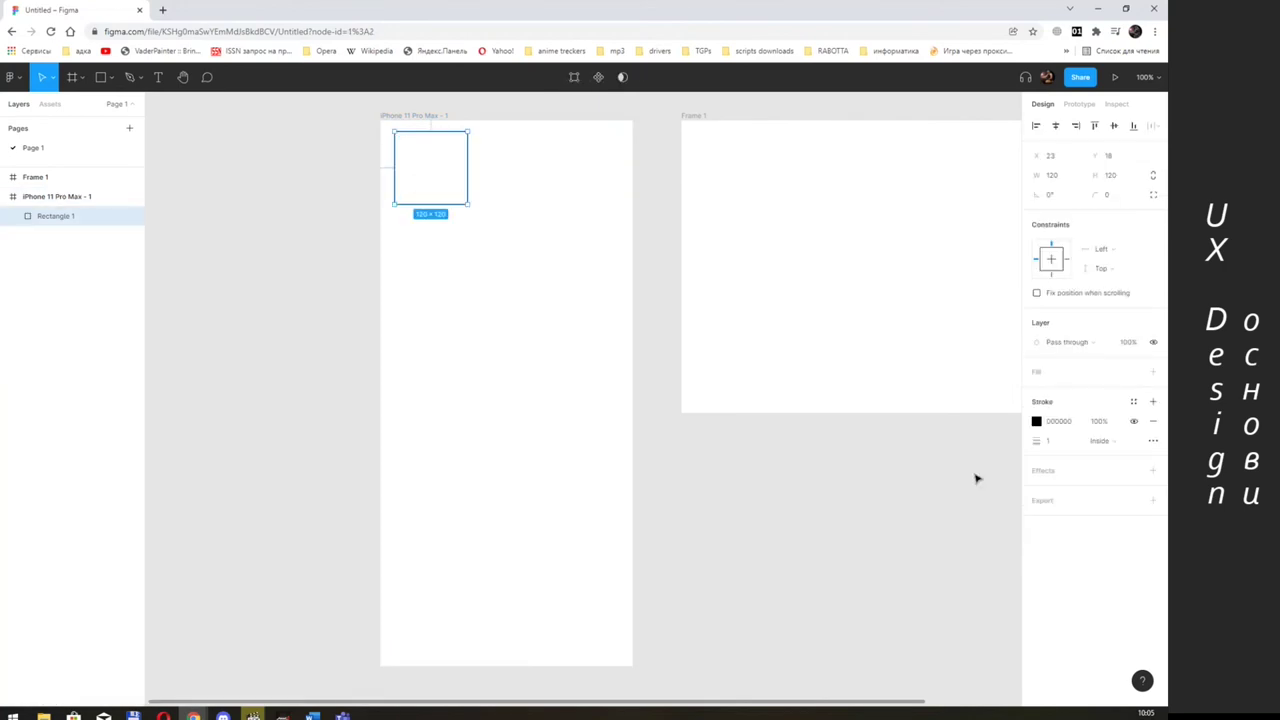
{"action": "left_click", "coordinate": [1036, 421]}
{"action": "mouse_move", "coordinate": [963, 477]}
{"action": "left_mouse_down"}
{"action": "mouse_move", "coordinate": [970, 458]}
{"action": "mouse_move", "coordinate": [955, 457]}
{"action": "left_mouse_up"}
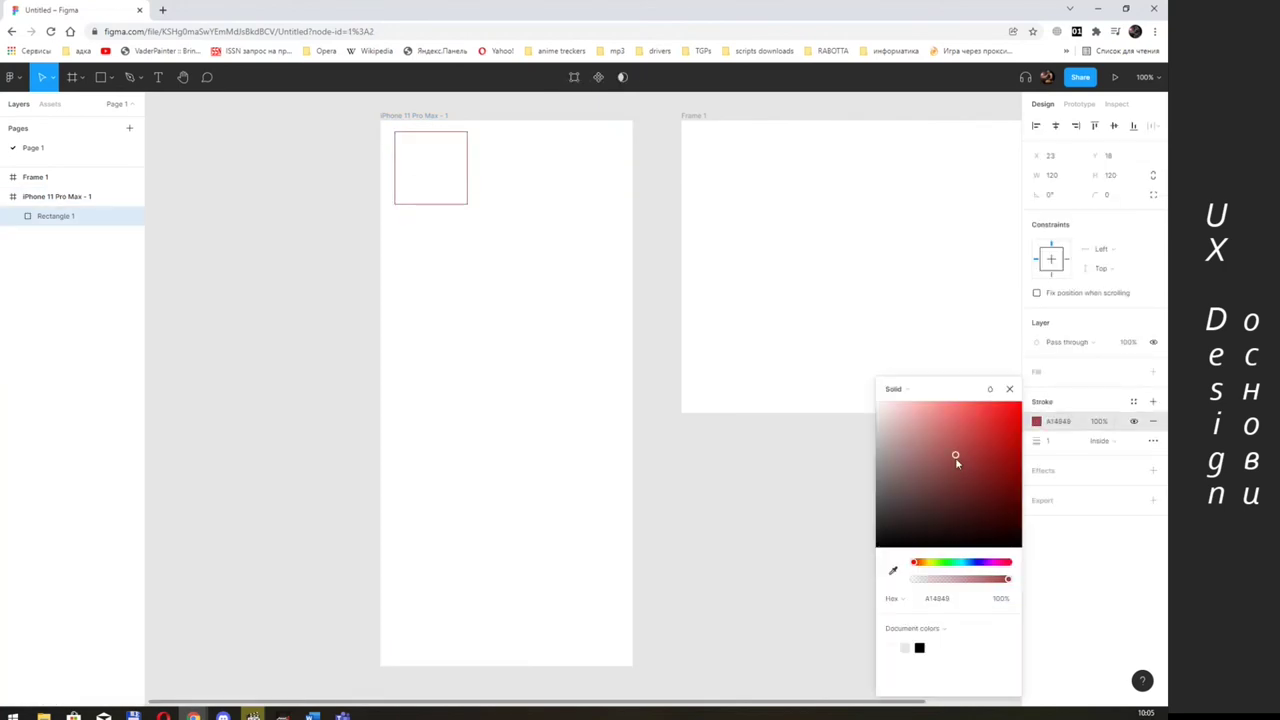
{"action": "left_click", "coordinate": [1090, 521]}
{"action": "left_click", "coordinate": [1062, 446]}
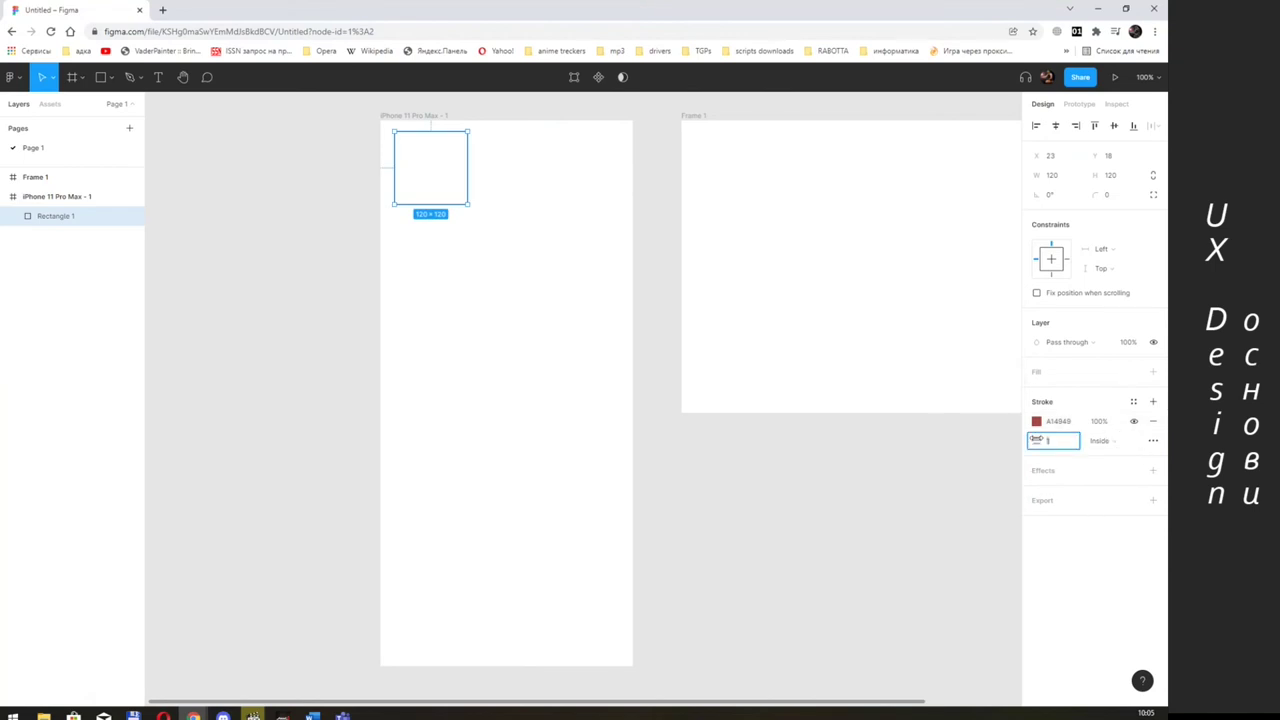
{"action": "left_click_drag", "start_coordinate": [1036, 441], "coordinate": [1060, 441]}
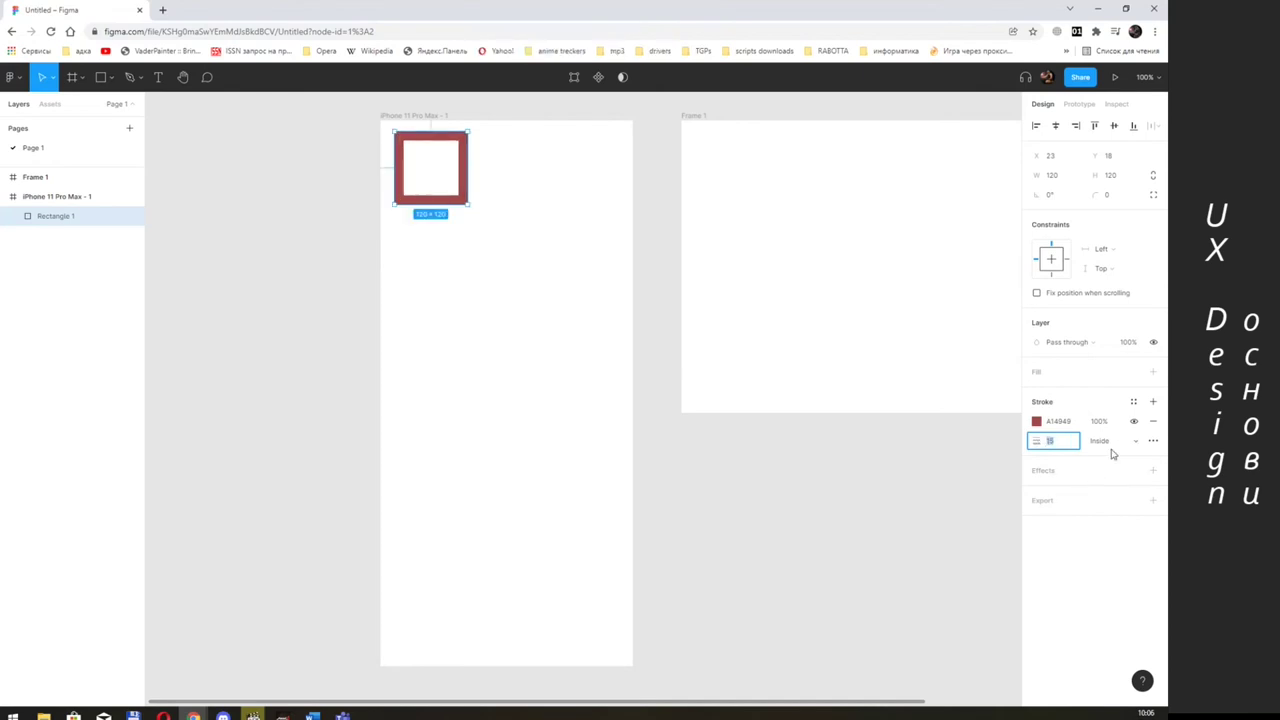
- Set the rectangle's stroke position to Inside, after trying Outside and Center
{"action": "left_click", "coordinate": [1141, 448]}
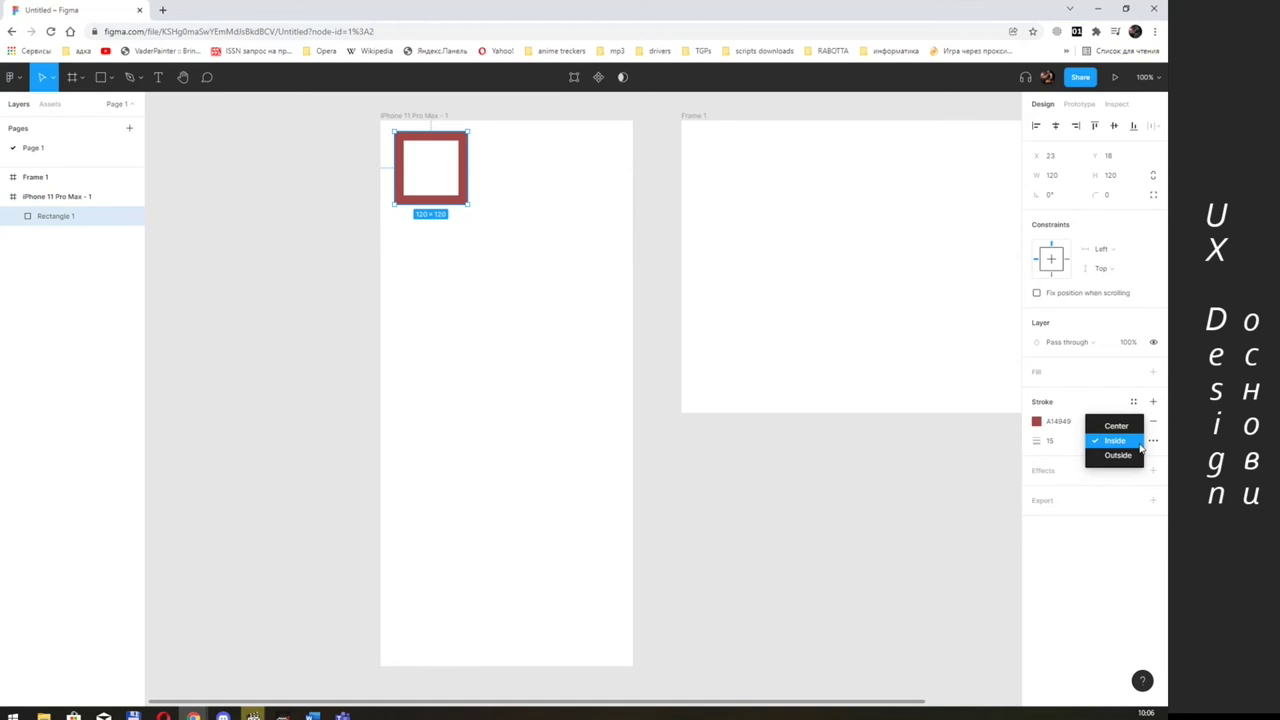
{"action": "left_click", "coordinate": [1127, 457]}
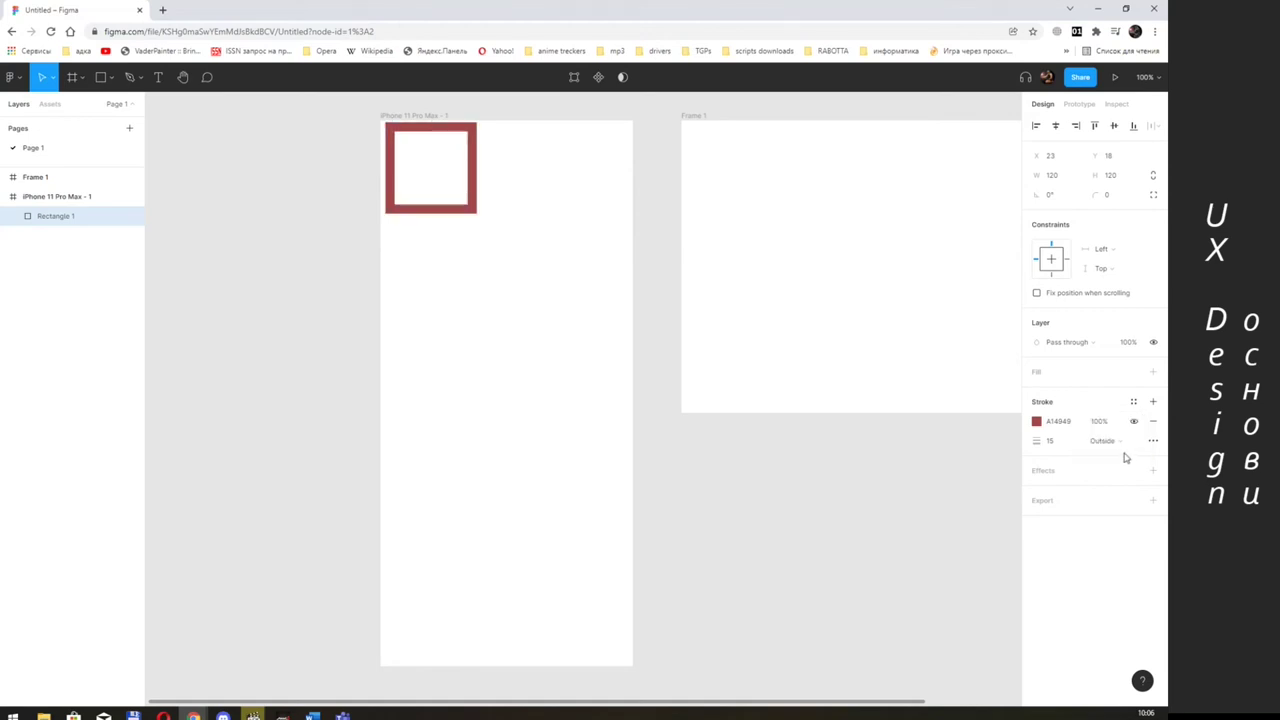
{"action": "left_click", "coordinate": [1125, 443]}
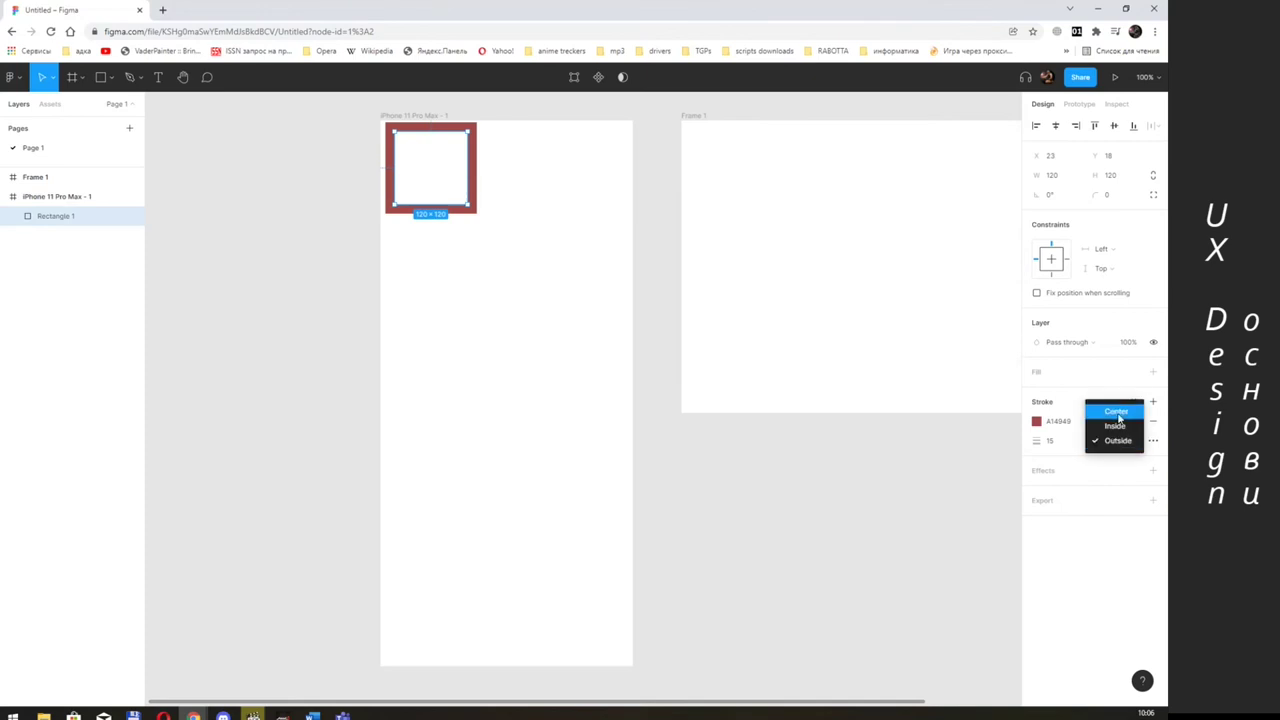
{"action": "left_click", "coordinate": [1116, 412]}
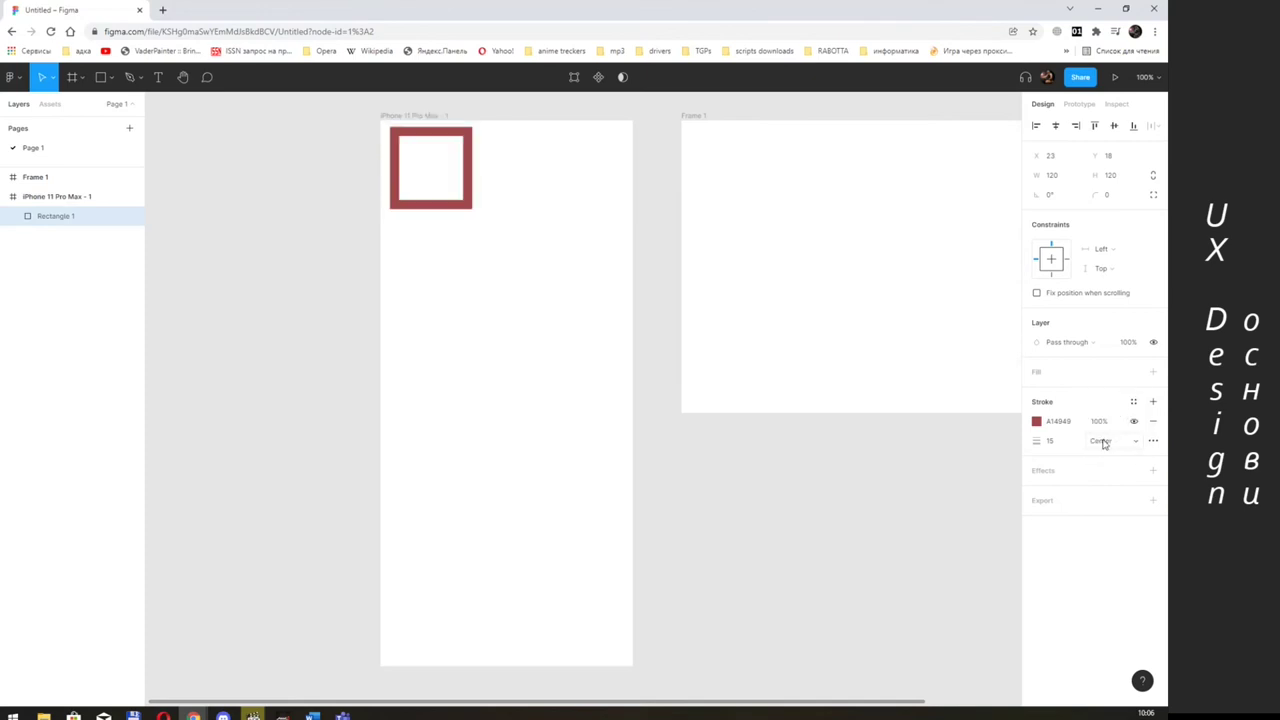
{"action": "left_click", "coordinate": [1056, 447]}
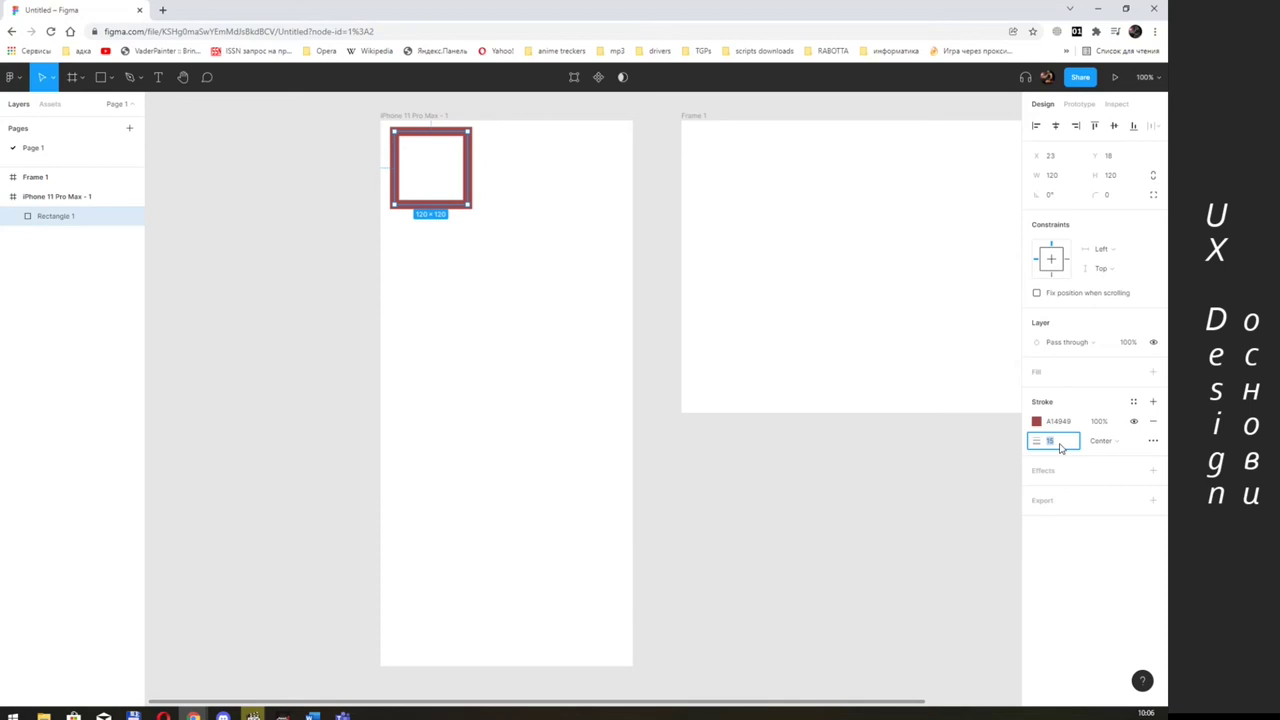
{"action": "left_click", "coordinate": [1125, 442]}
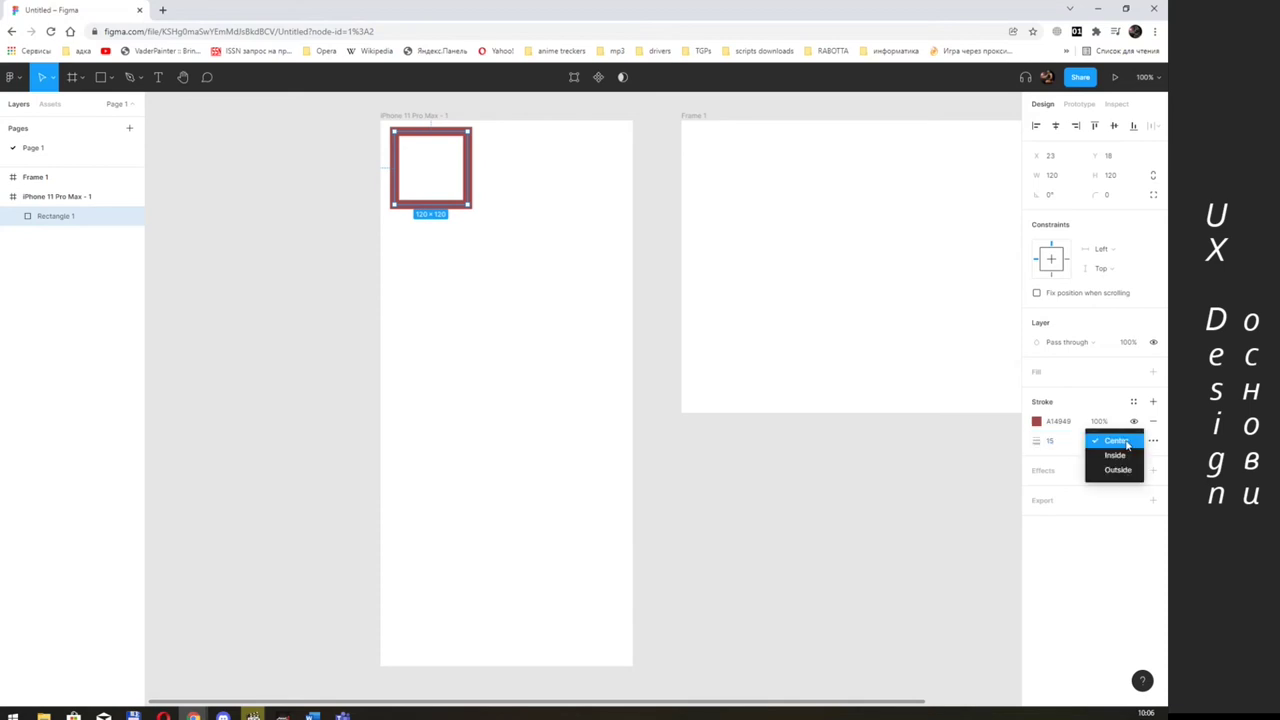
{"action": "left_click", "coordinate": [1127, 443]}
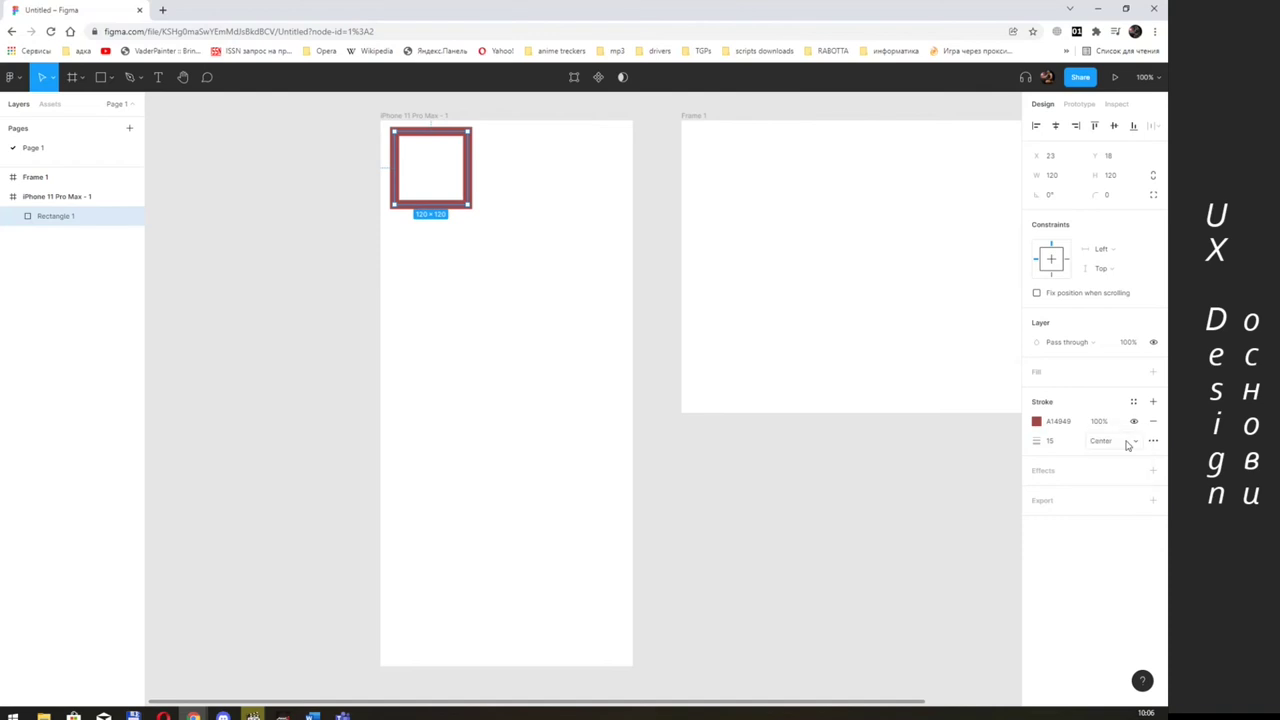
{"action": "left_click", "coordinate": [1127, 456]}
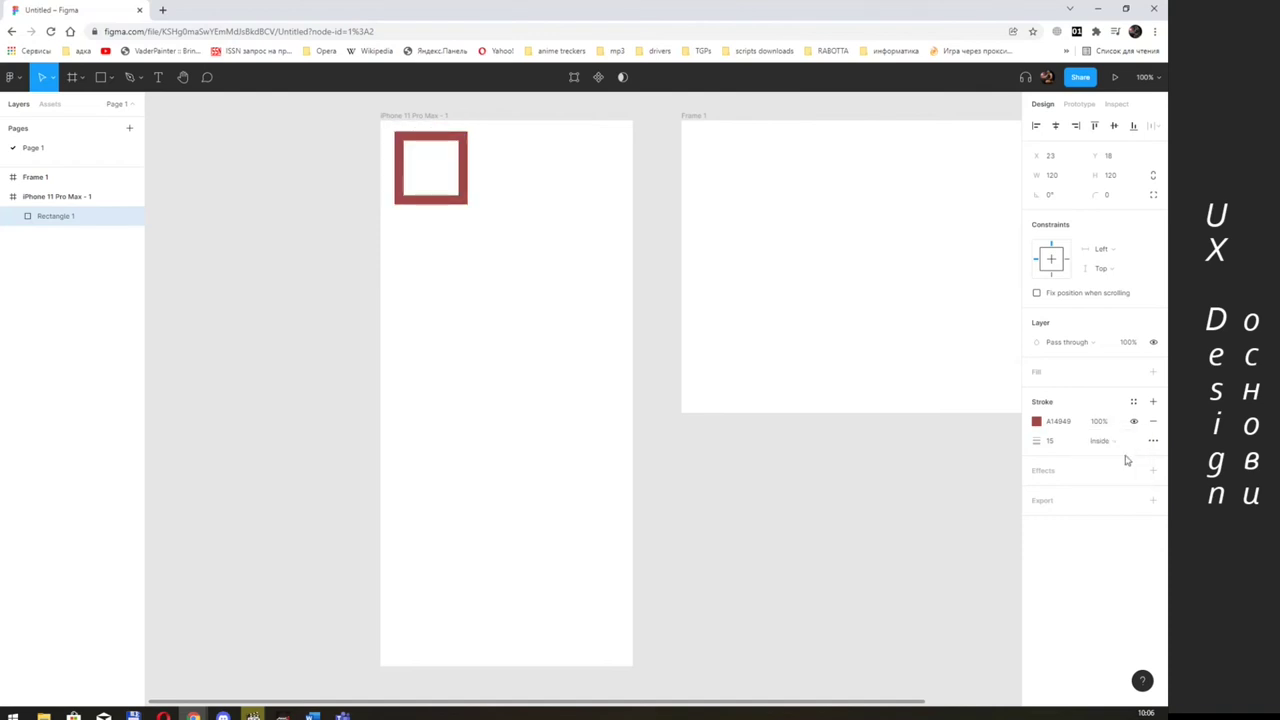
- Set the rectangle's stroke opacity to 50%
{"action": "left_click", "coordinate": [1102, 422]}
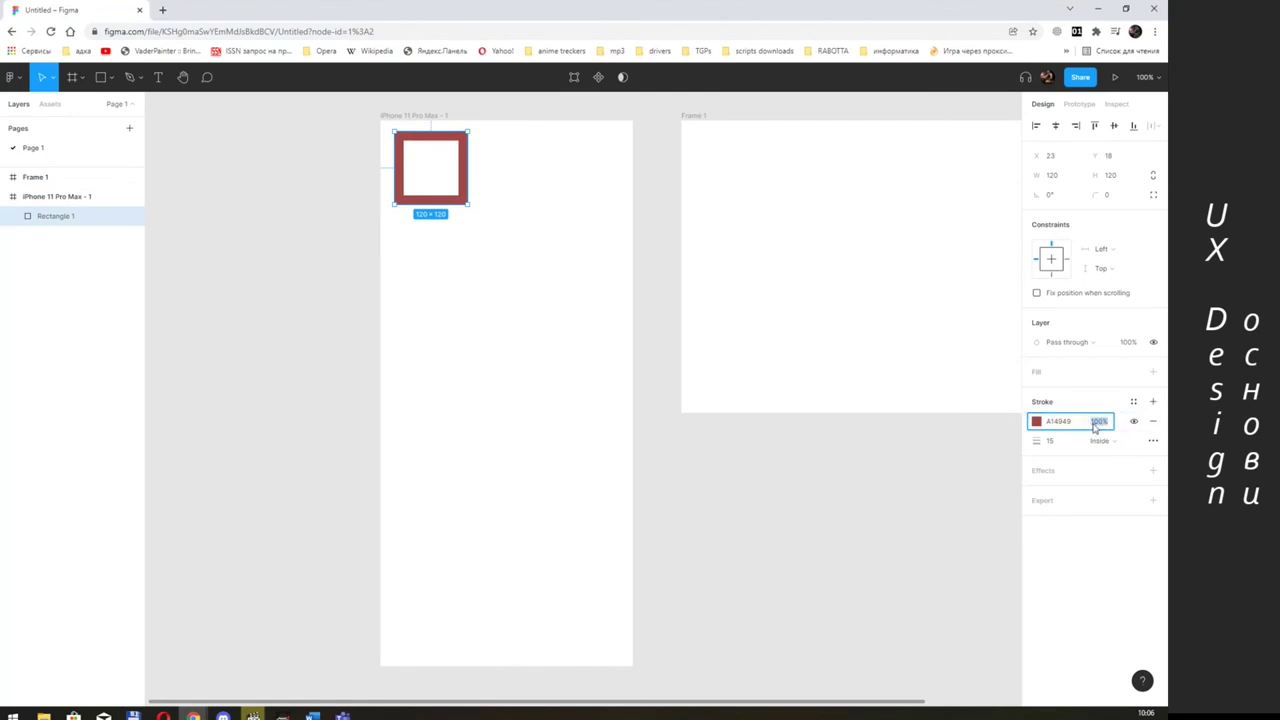
{"action": "left_click", "coordinate": [1107, 425]}
{"action": "left_click_drag", "start_coordinate": [1104, 425], "coordinate": [1062, 428]}
{"action": "type", "text": "5"}
{"action": "key", "text": "Return"}
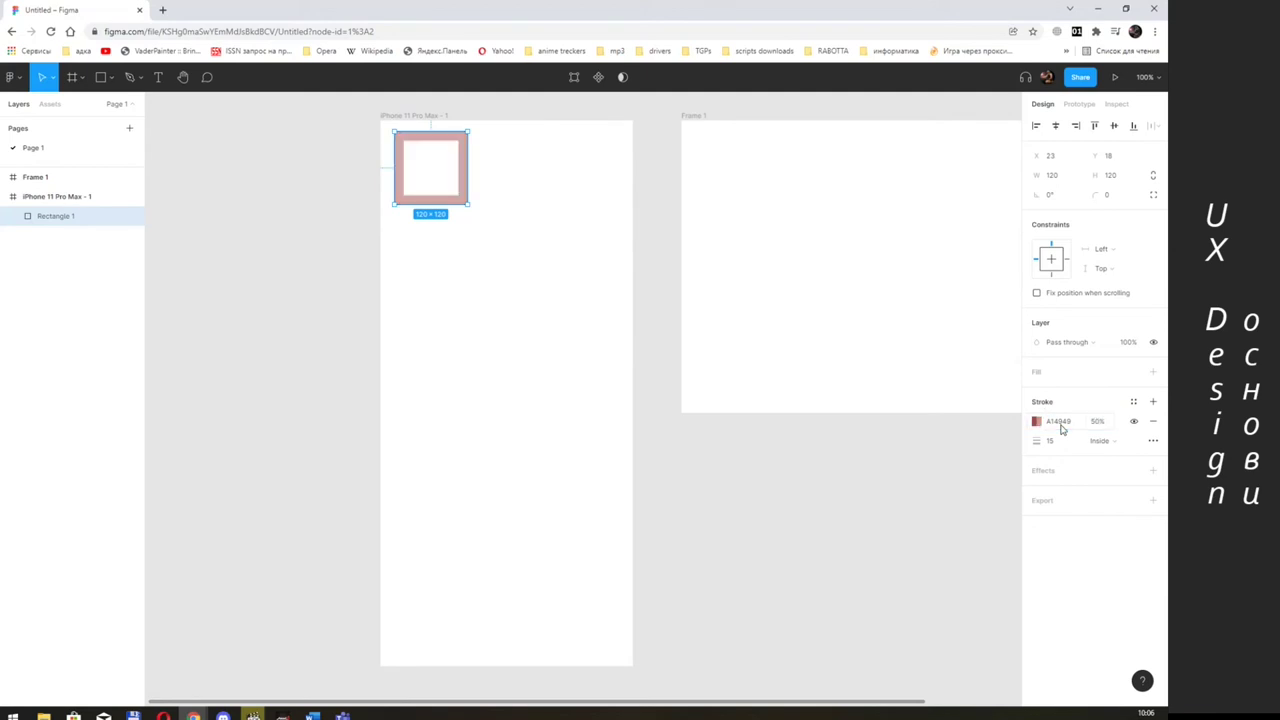
- Draw a grey circle to the right of the square
{"action": "left_click", "coordinate": [113, 79]}
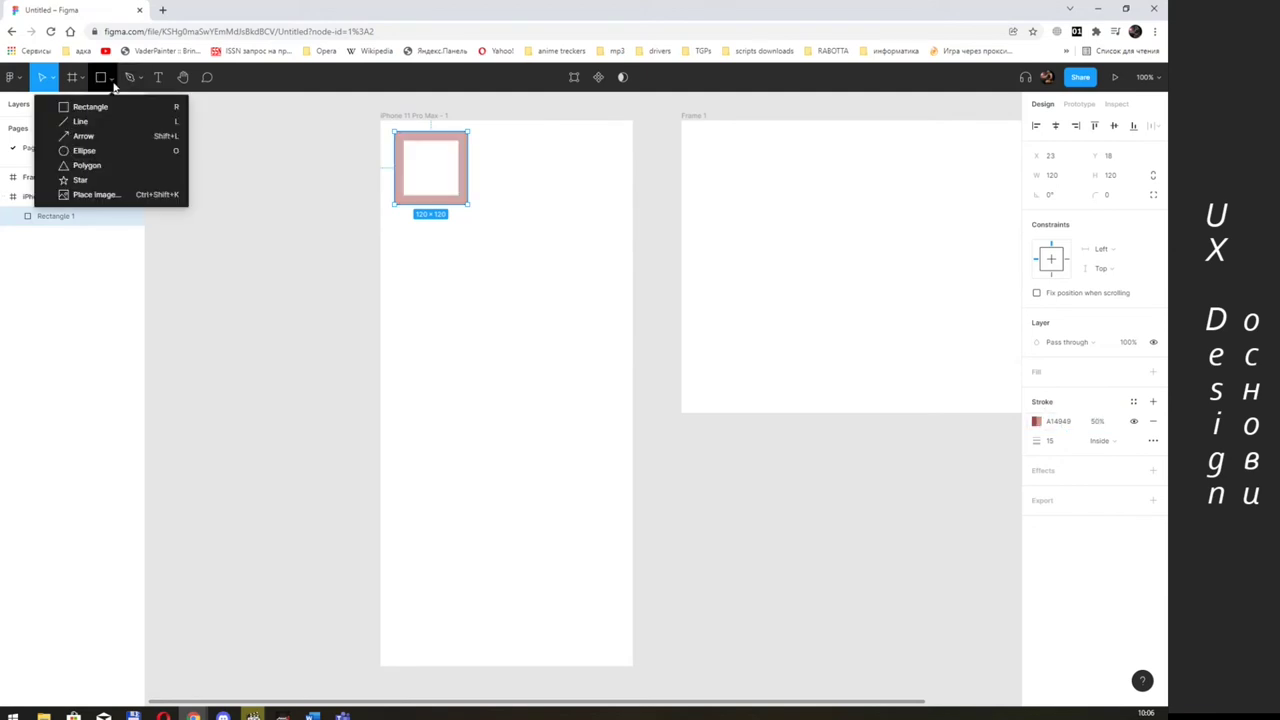
{"action": "left_click", "coordinate": [84, 150]}
{"action": "left_click_drag", "start_coordinate": [505, 210], "coordinate": [600, 302]}
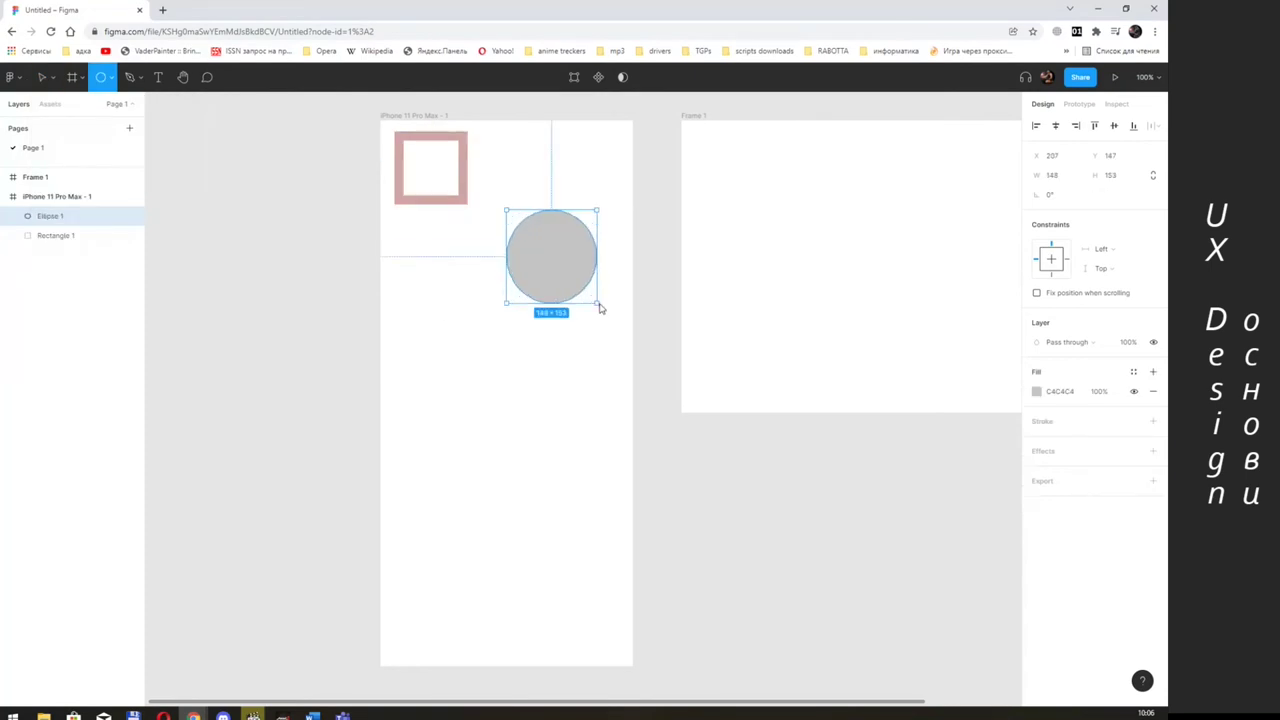
- Bring the rectangle to front and move it over the circle's upper part
{"action": "left_click", "coordinate": [467, 155]}
{"action": "right_click", "coordinate": [463, 152]}
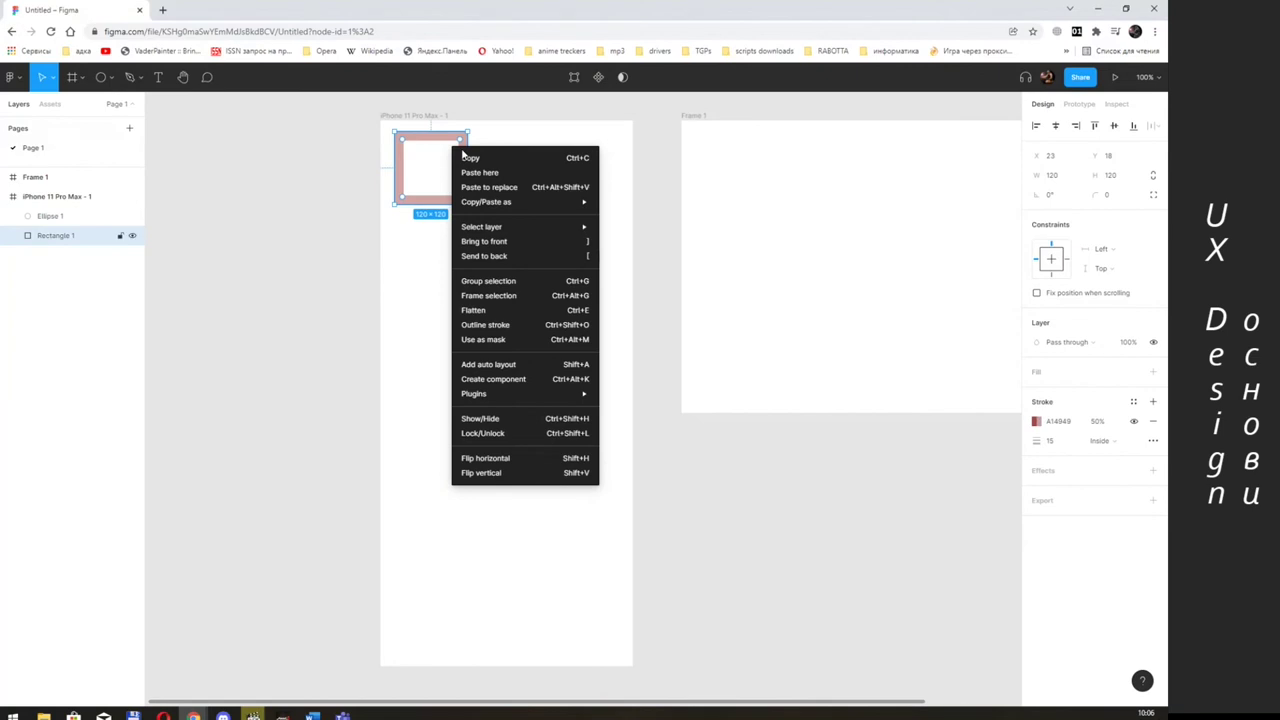
{"action": "left_click", "coordinate": [540, 250]}
{"action": "mouse_move", "coordinate": [466, 173]}
{"action": "left_mouse_down"}
{"action": "mouse_move", "coordinate": [548, 225]}
{"action": "mouse_move", "coordinate": [561, 198]}
{"action": "mouse_move", "coordinate": [584, 205]}
{"action": "left_mouse_up"}
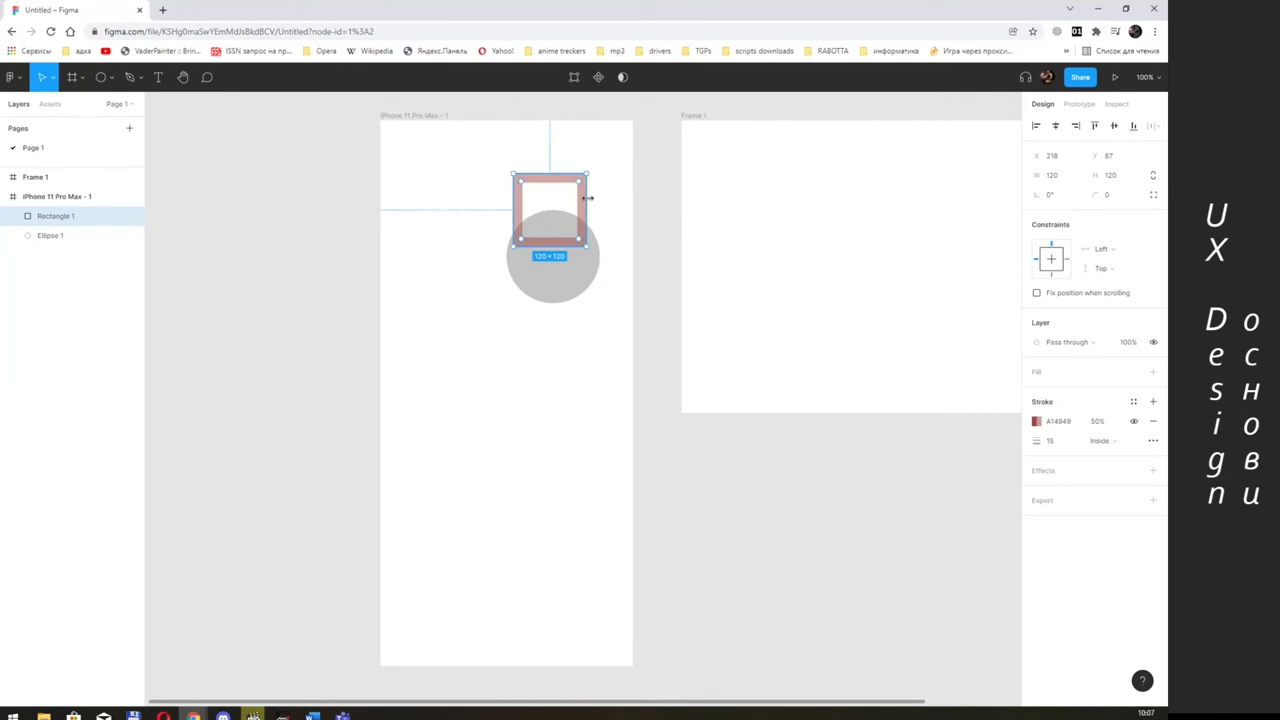
{"action": "right_click", "coordinate": [584, 205]}
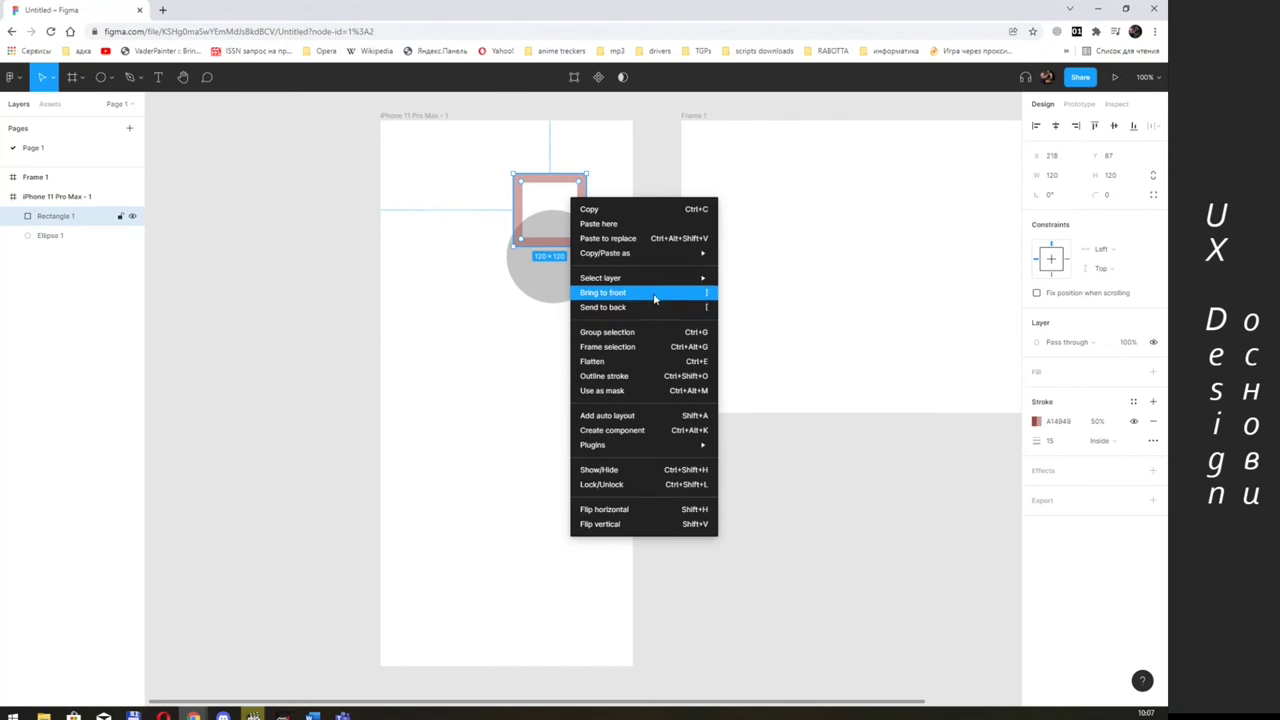
{"action": "left_click", "coordinate": [567, 218]}
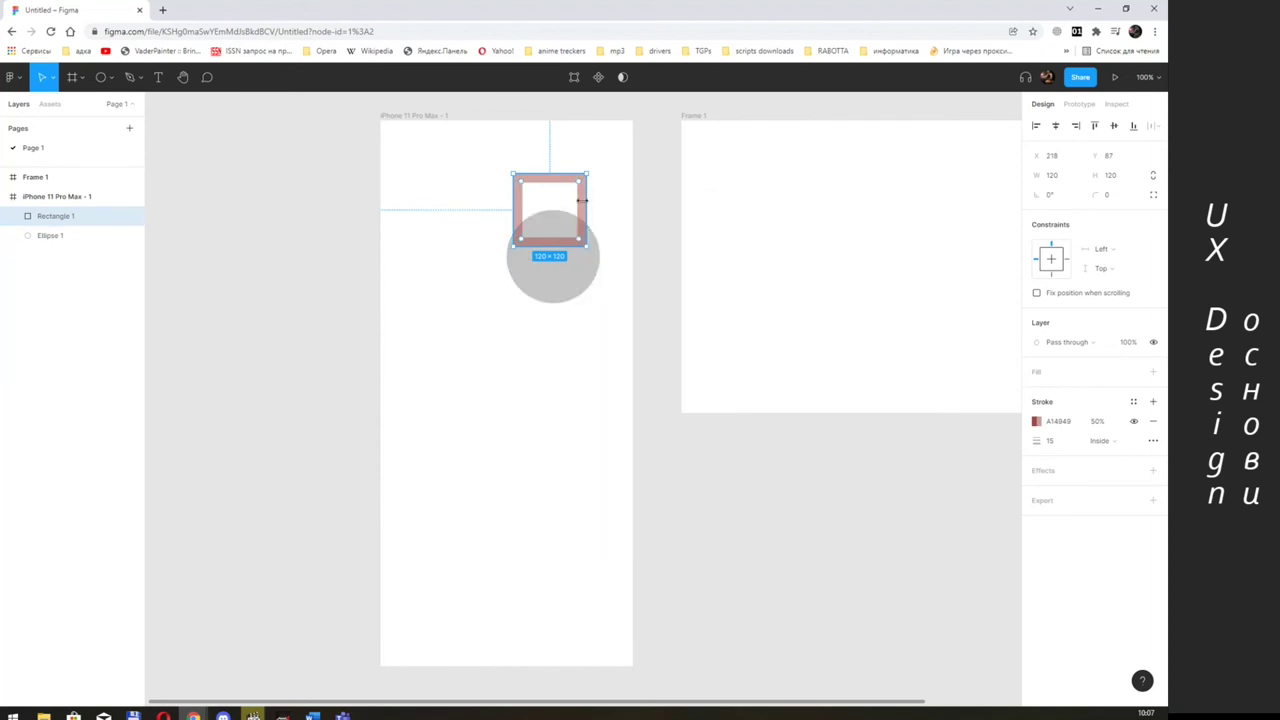
{"action": "left_click_drag", "start_coordinate": [582, 207], "coordinate": [583, 237]}
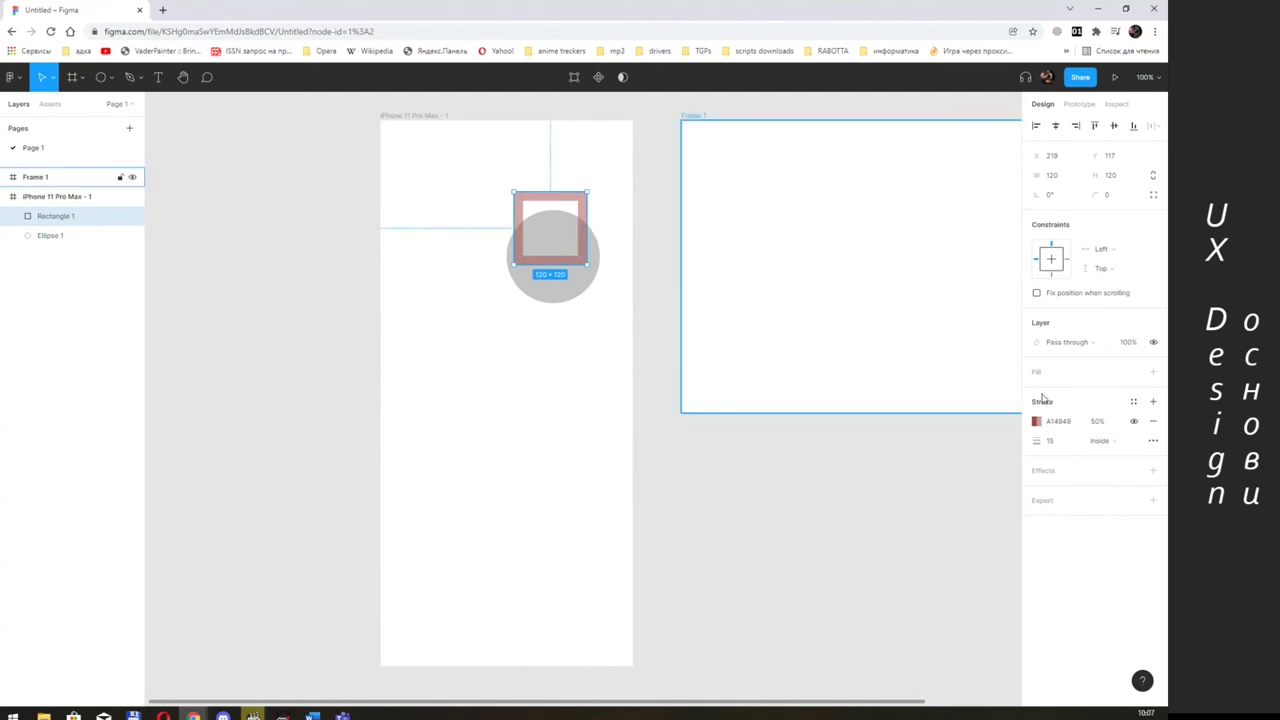
- Give the rectangle a red EA2D2D fill and a blue 1D64EC stroke
{"action": "left_click", "coordinate": [1154, 373]}
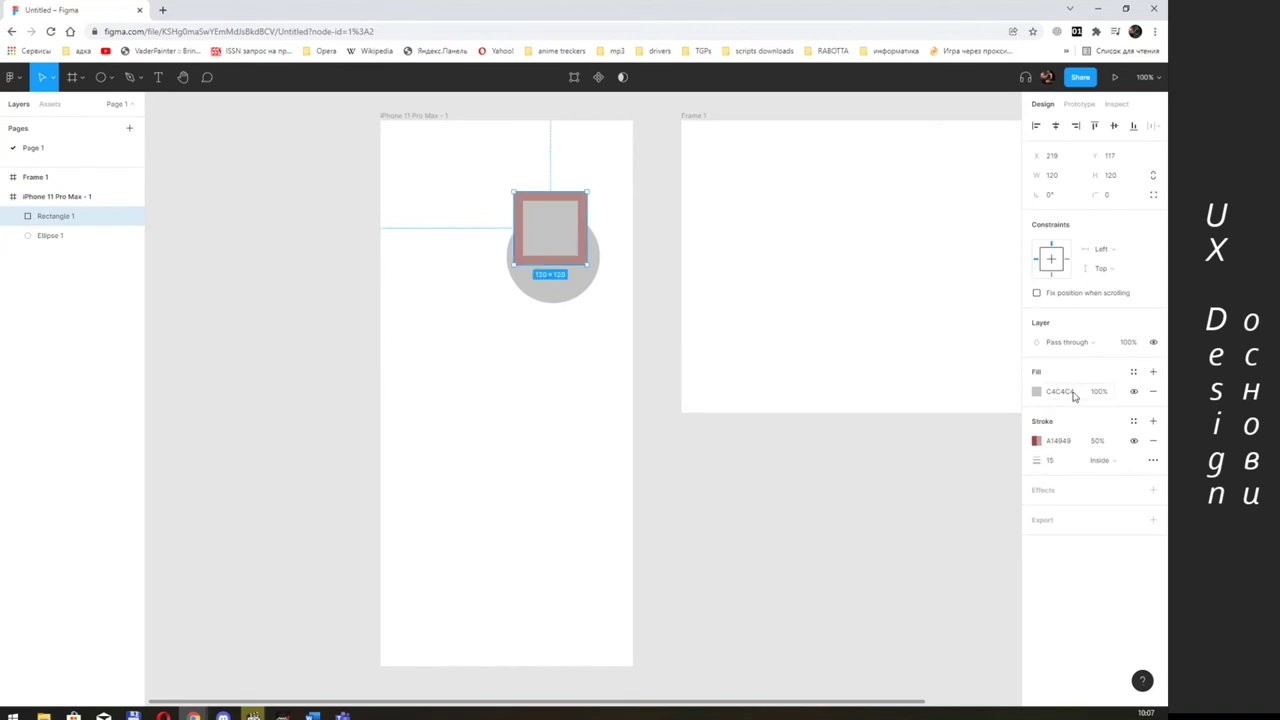
{"action": "left_click", "coordinate": [1037, 391]}
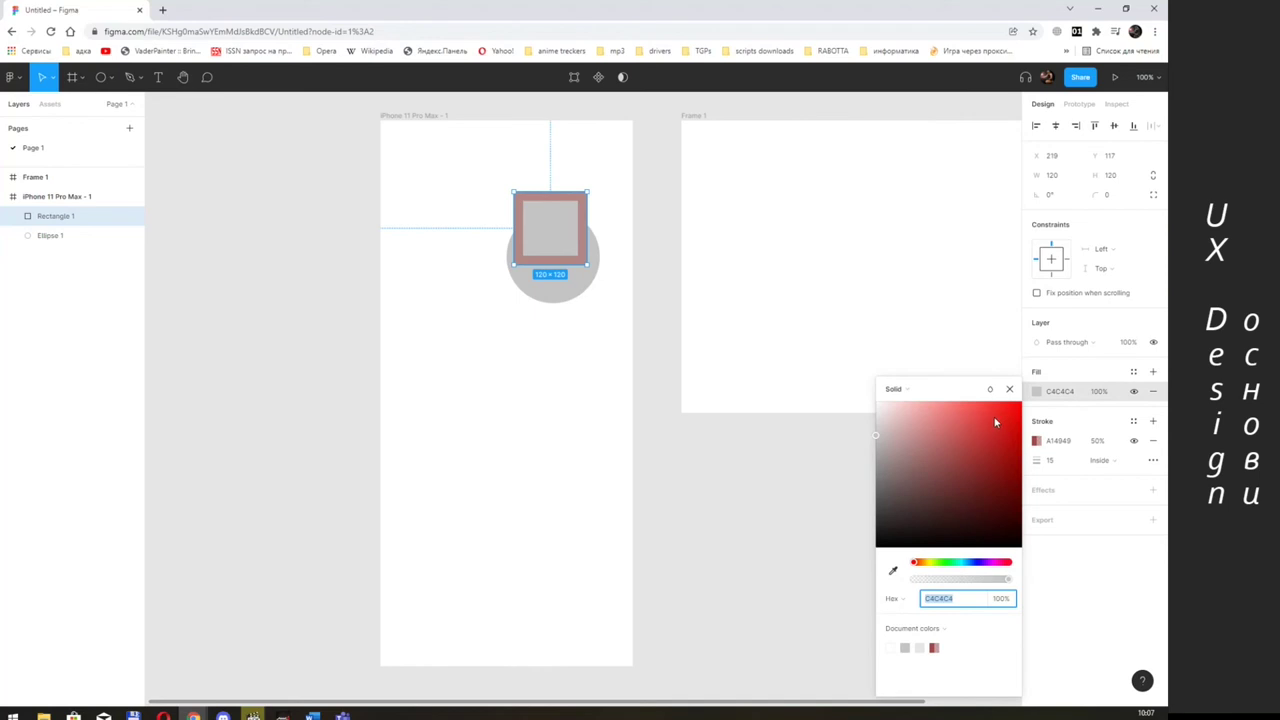
{"action": "left_click", "coordinate": [995, 422]}
{"action": "left_click", "coordinate": [1089, 385]}
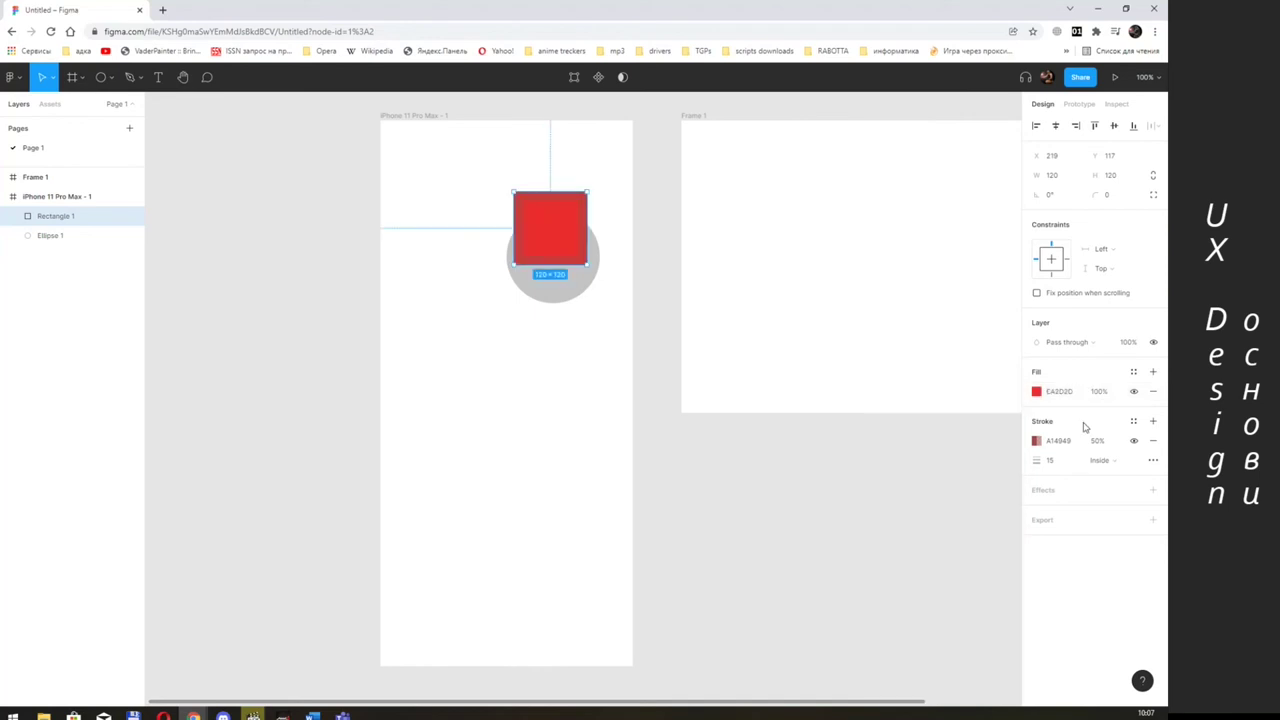
{"action": "left_click", "coordinate": [1037, 442]}
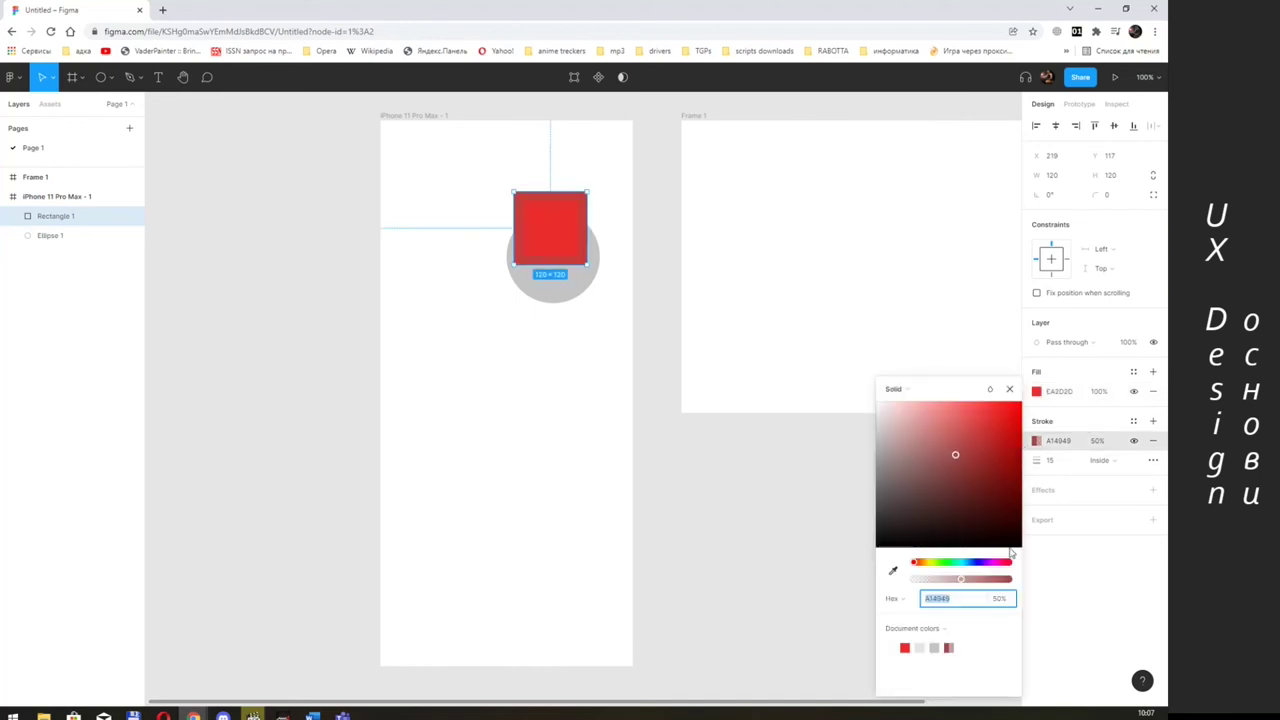
{"action": "left_click", "coordinate": [972, 564]}
{"action": "mouse_move", "coordinate": [998, 462]}
{"action": "left_mouse_down"}
{"action": "mouse_move", "coordinate": [989, 411]}
{"action": "mouse_move", "coordinate": [1003, 412]}
{"action": "left_mouse_up"}
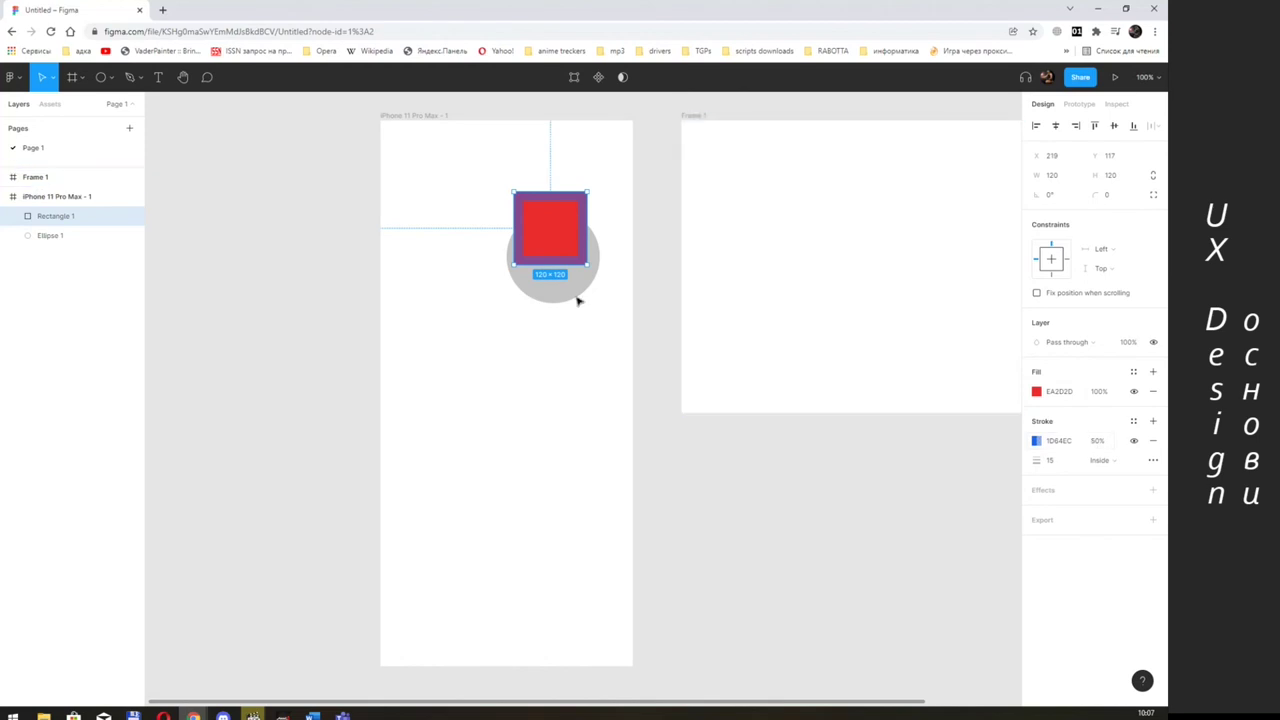
- Set fill opacity to 50% and stroke opacity to 100%, positioning it over the circle
{"action": "mouse_move", "coordinate": [550, 203]}
{"action": "left_mouse_down"}
{"action": "mouse_move", "coordinate": [563, 206]}
{"action": "mouse_move", "coordinate": [542, 217]}
{"action": "left_mouse_up"}
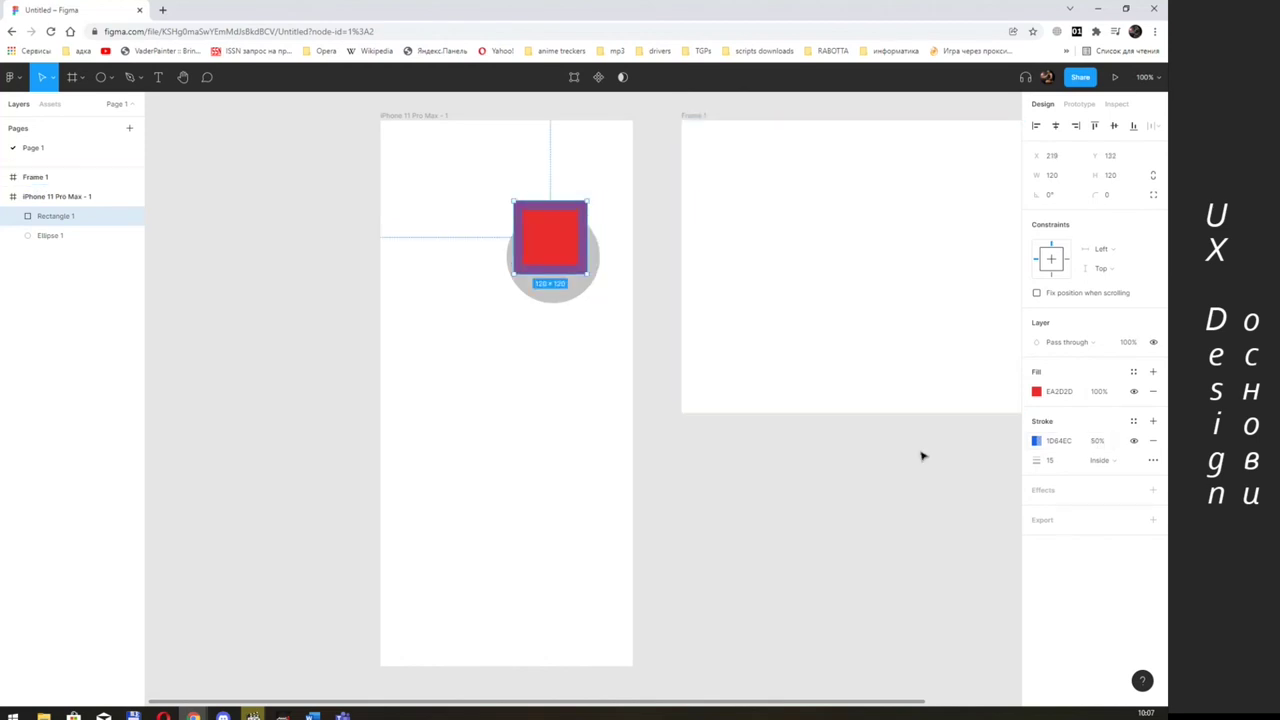
{"action": "left_click", "coordinate": [1099, 393]}
{"action": "type", "text": "5"}
{"action": "key", "text": "Return"}
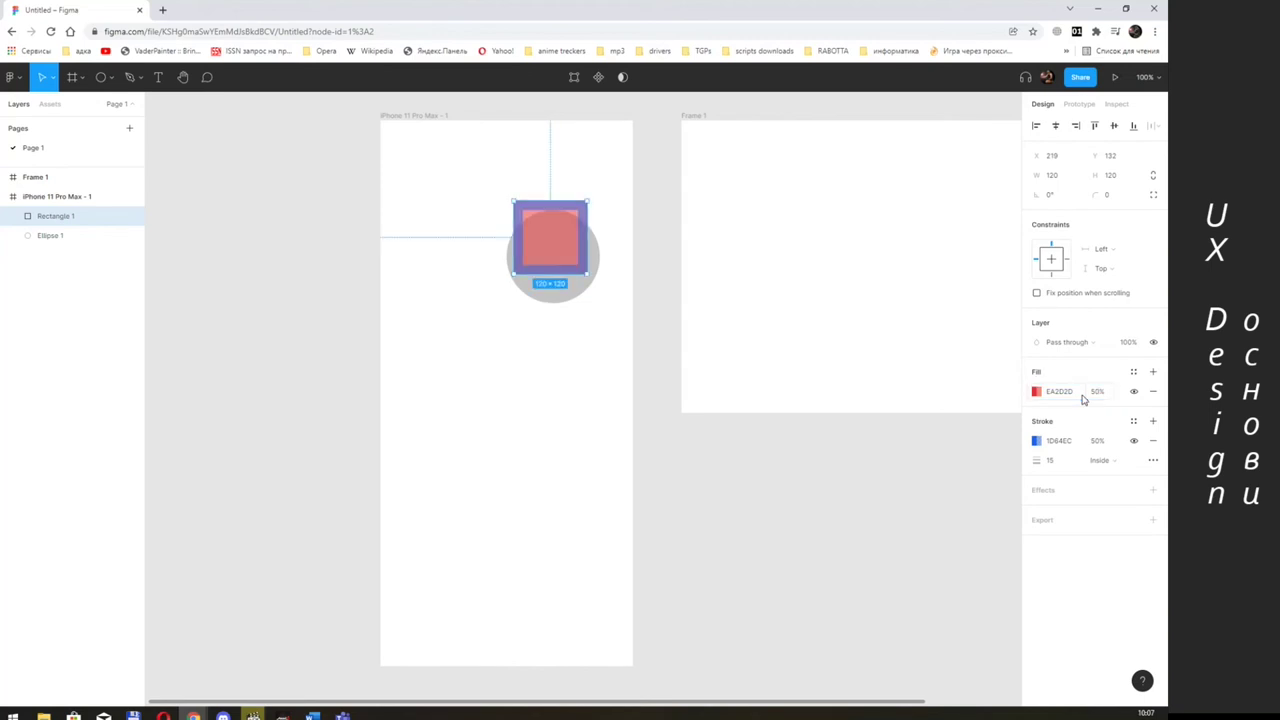
{"action": "left_click", "coordinate": [1096, 442]}
{"action": "type", "text": "100"}
{"action": "key", "text": "Return"}
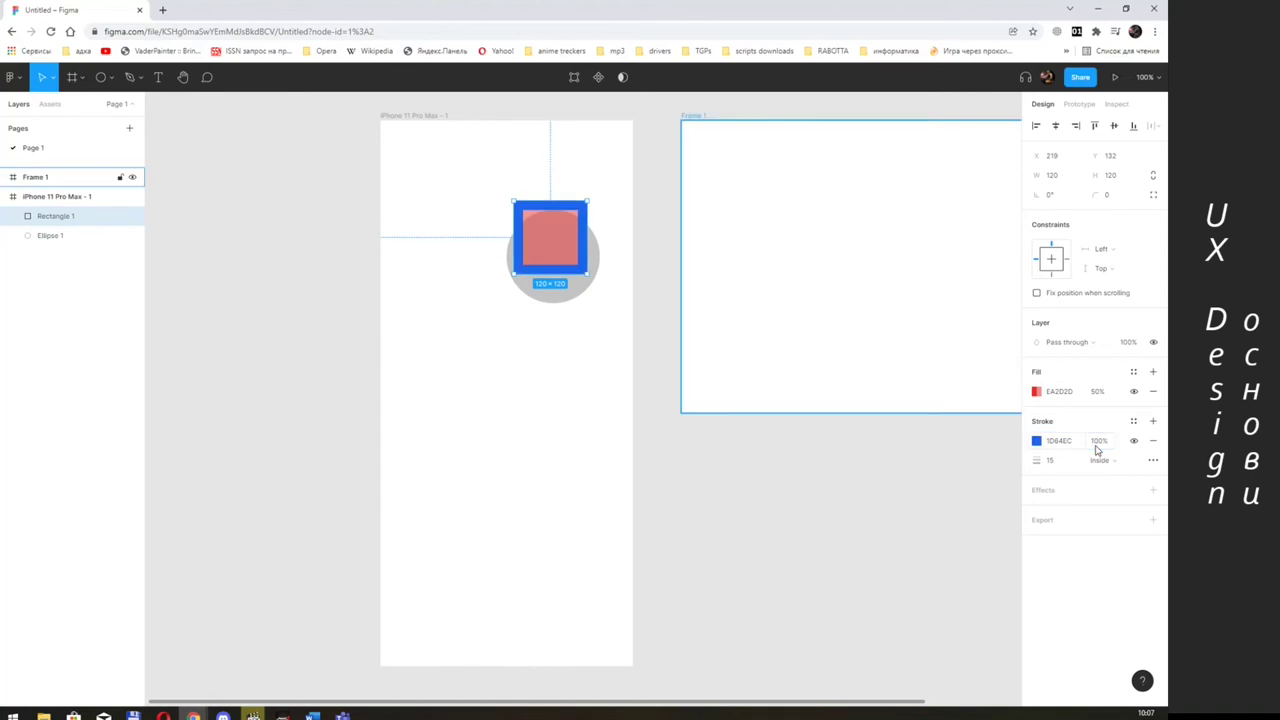
{"action": "left_click_drag", "start_coordinate": [556, 222], "coordinate": [558, 196]}
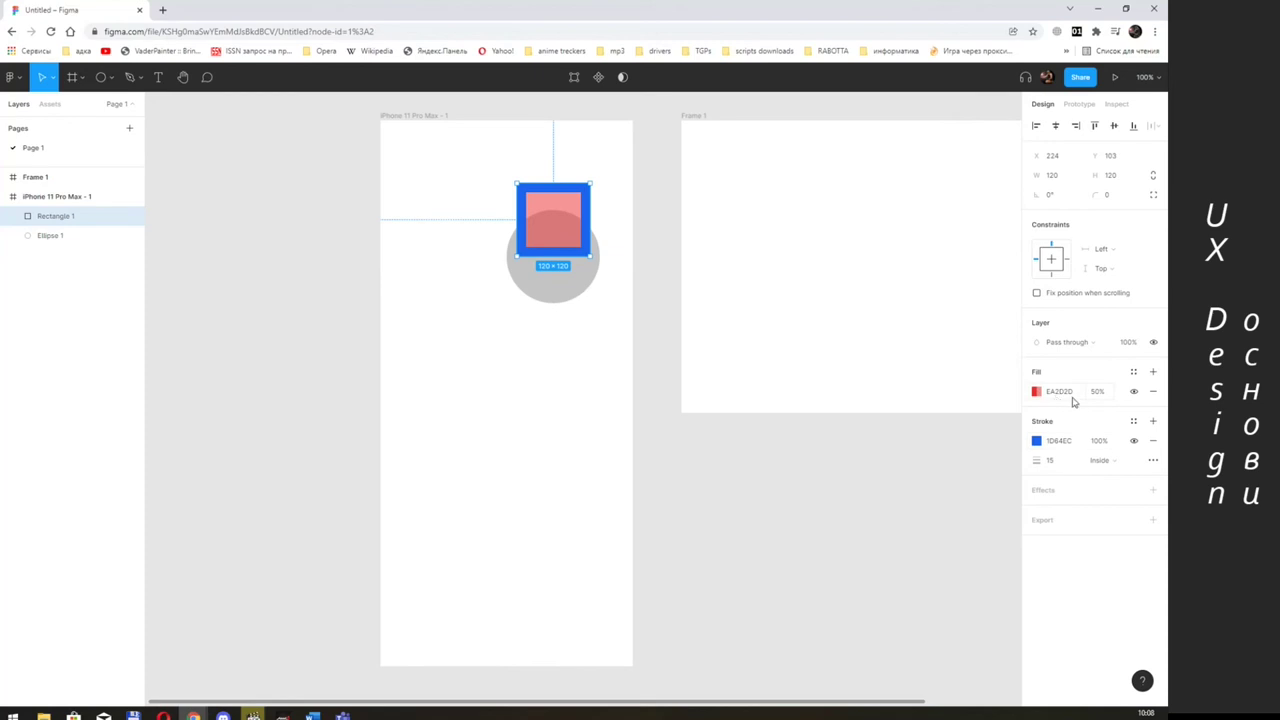
{"action": "left_click", "coordinate": [1134, 392]}
{"action": "left_click", "coordinate": [1134, 392]}
{"action": "left_click", "coordinate": [1134, 441]}
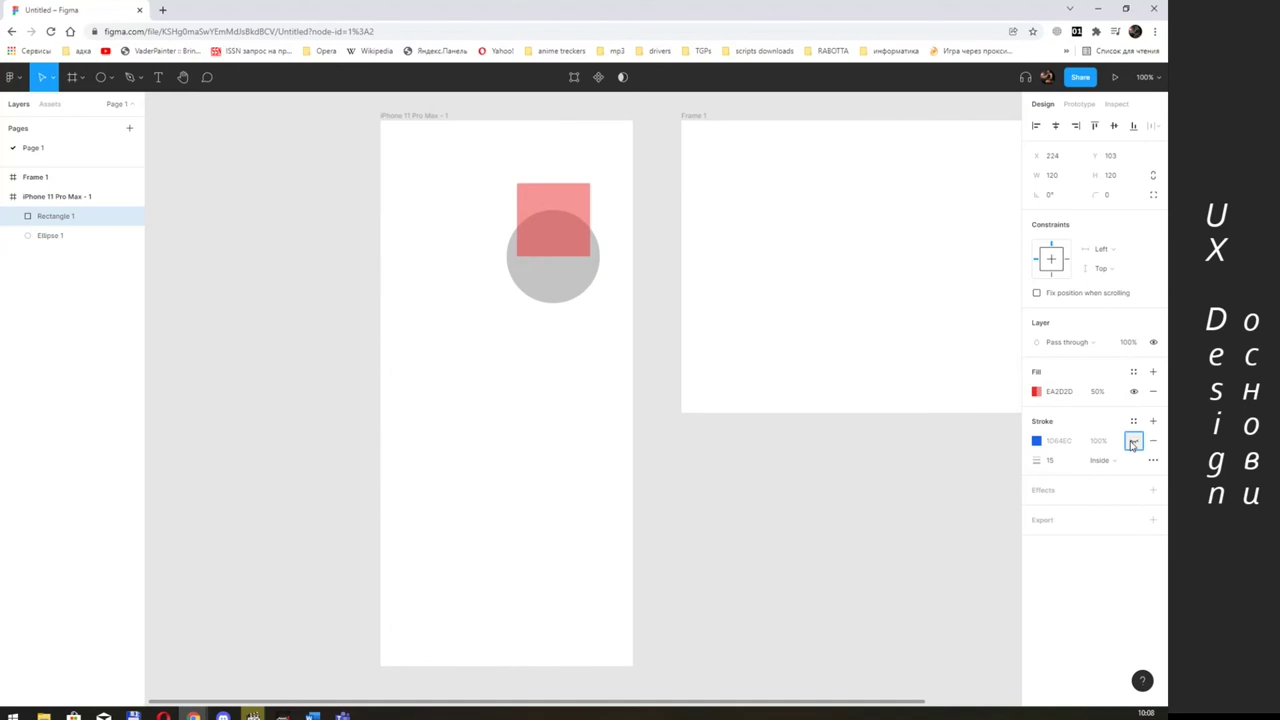
{"action": "left_click", "coordinate": [1134, 441]}
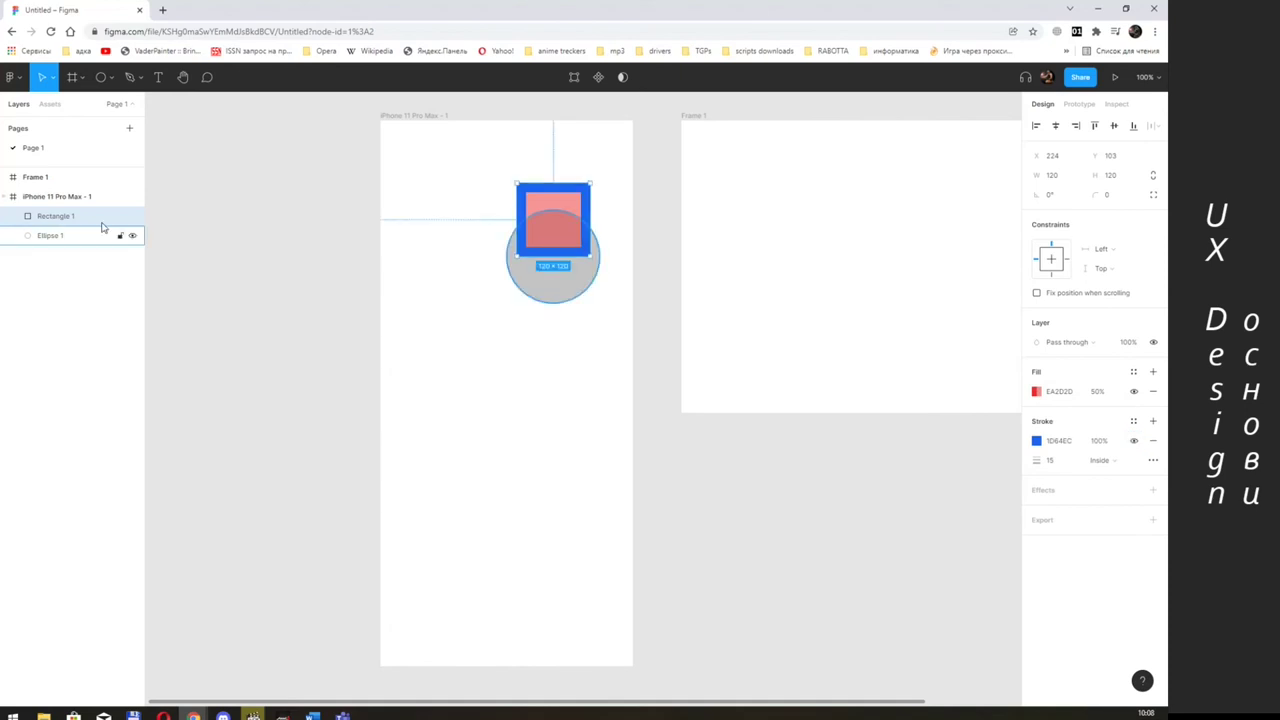
{"action": "left_click", "coordinate": [134, 218]}
{"action": "left_click", "coordinate": [134, 218]}
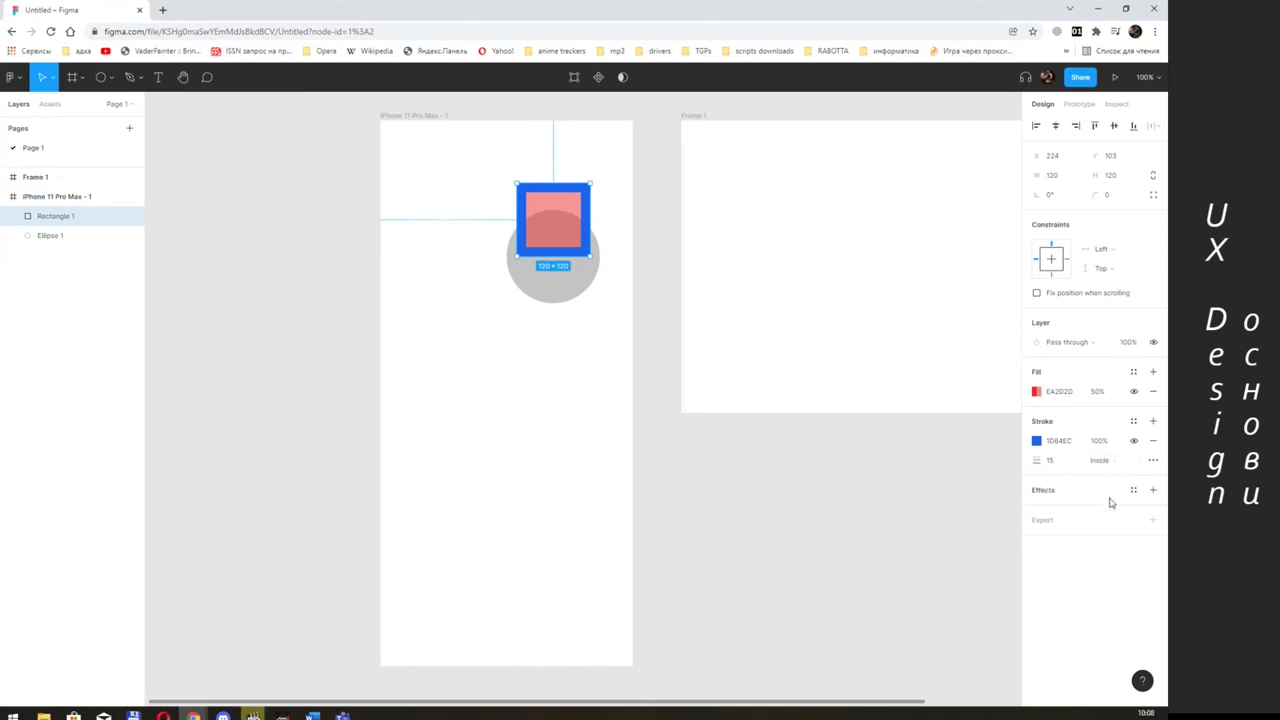
- Add an effect, switch it to Layer blur, then remove it entirely
{"action": "left_click", "coordinate": [1152, 491]}
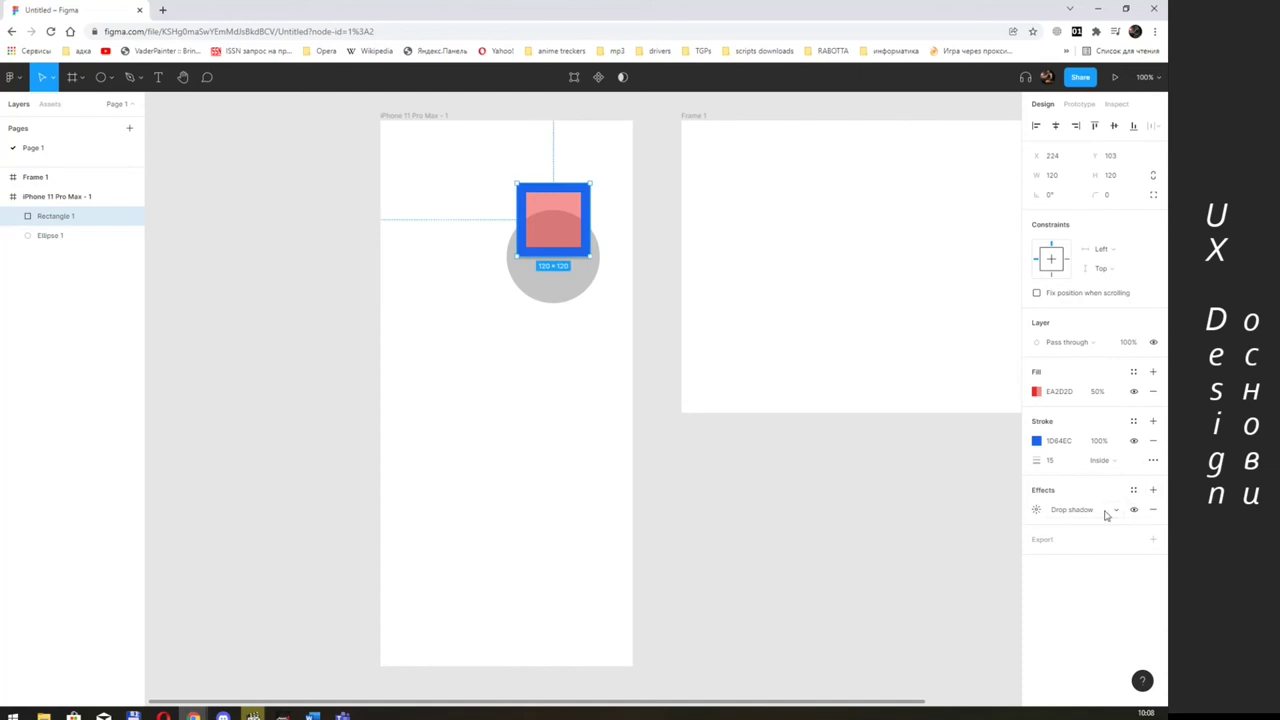
{"action": "left_click", "coordinate": [1106, 514]}
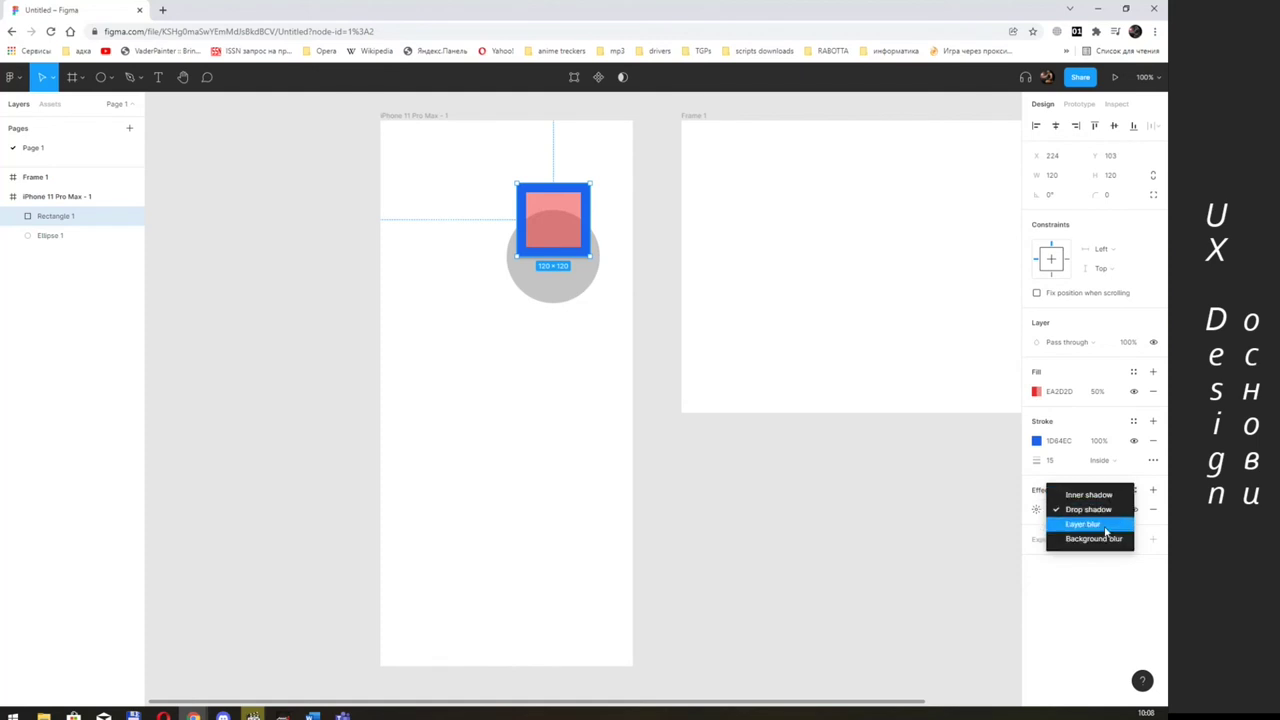
{"action": "left_click", "coordinate": [1103, 525]}
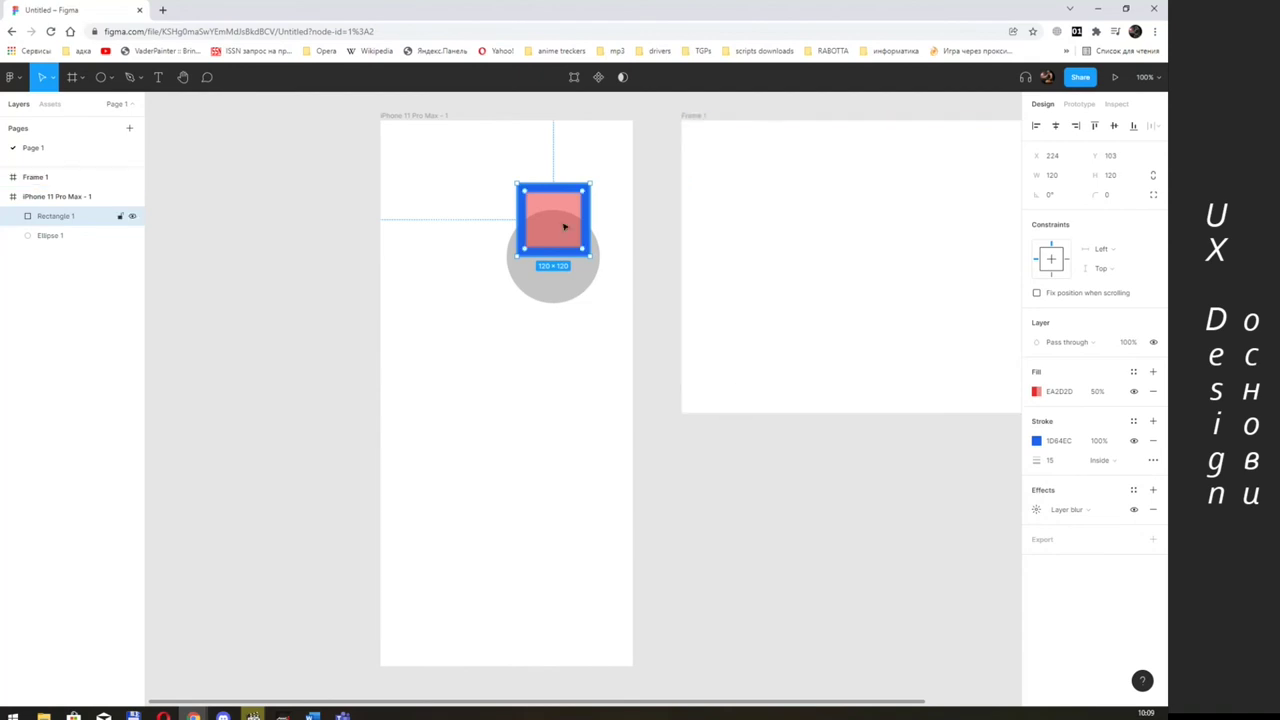
{"action": "left_click", "coordinate": [1152, 512]}
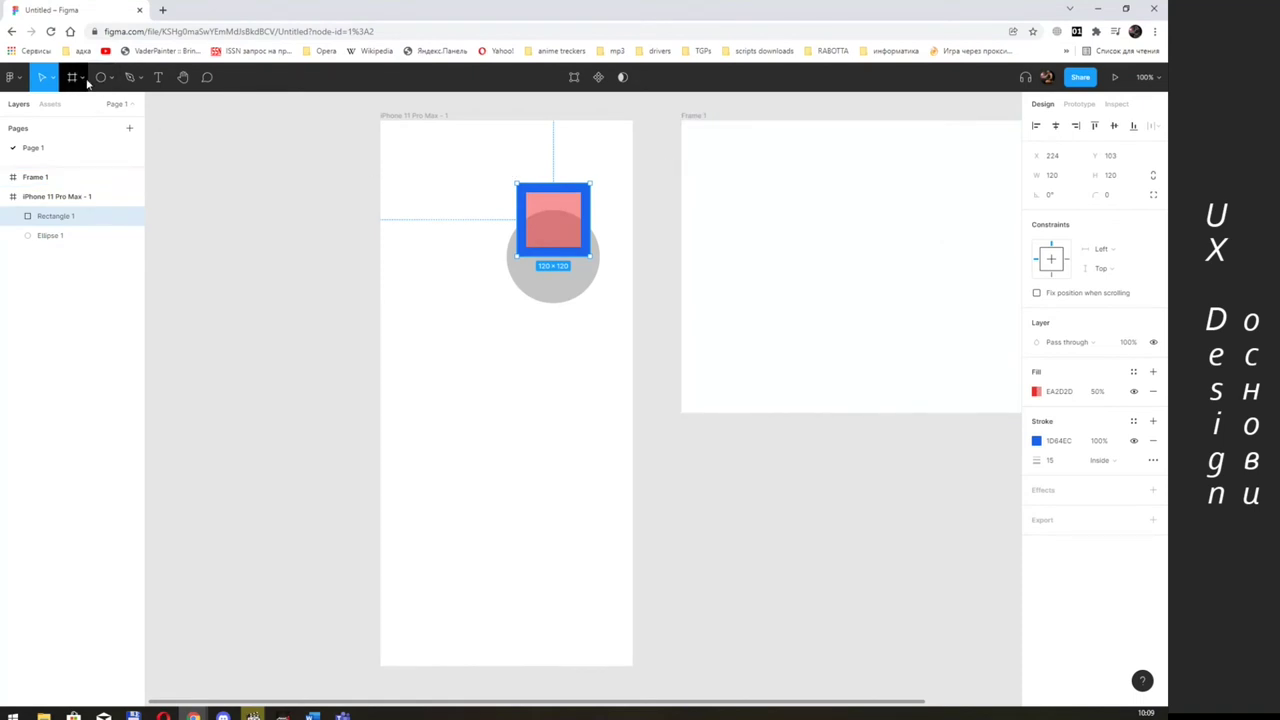
- Draw a 339-wide horizontal line across the iPhone frame below the circle
{"action": "left_click", "coordinate": [85, 80]}
{"action": "left_click", "coordinate": [85, 83]}
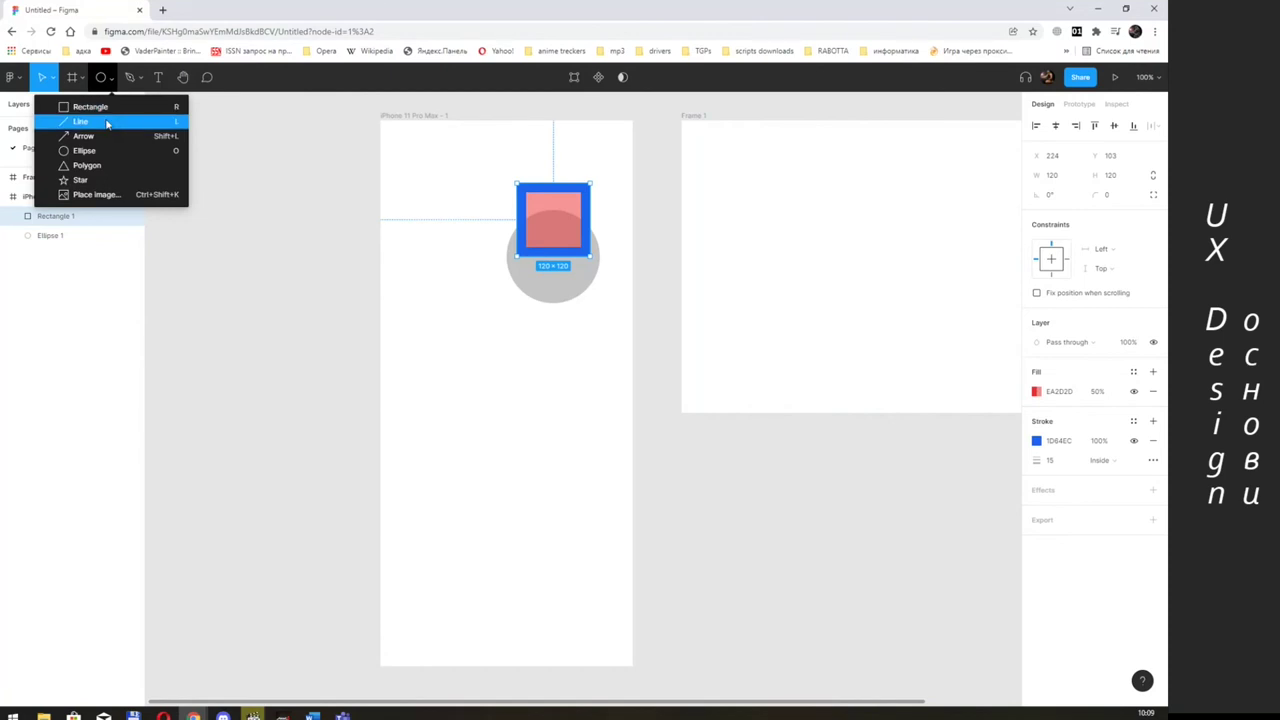
{"action": "left_click", "coordinate": [138, 122]}
{"action": "left_click_drag", "start_coordinate": [392, 324], "coordinate": [601, 329]}
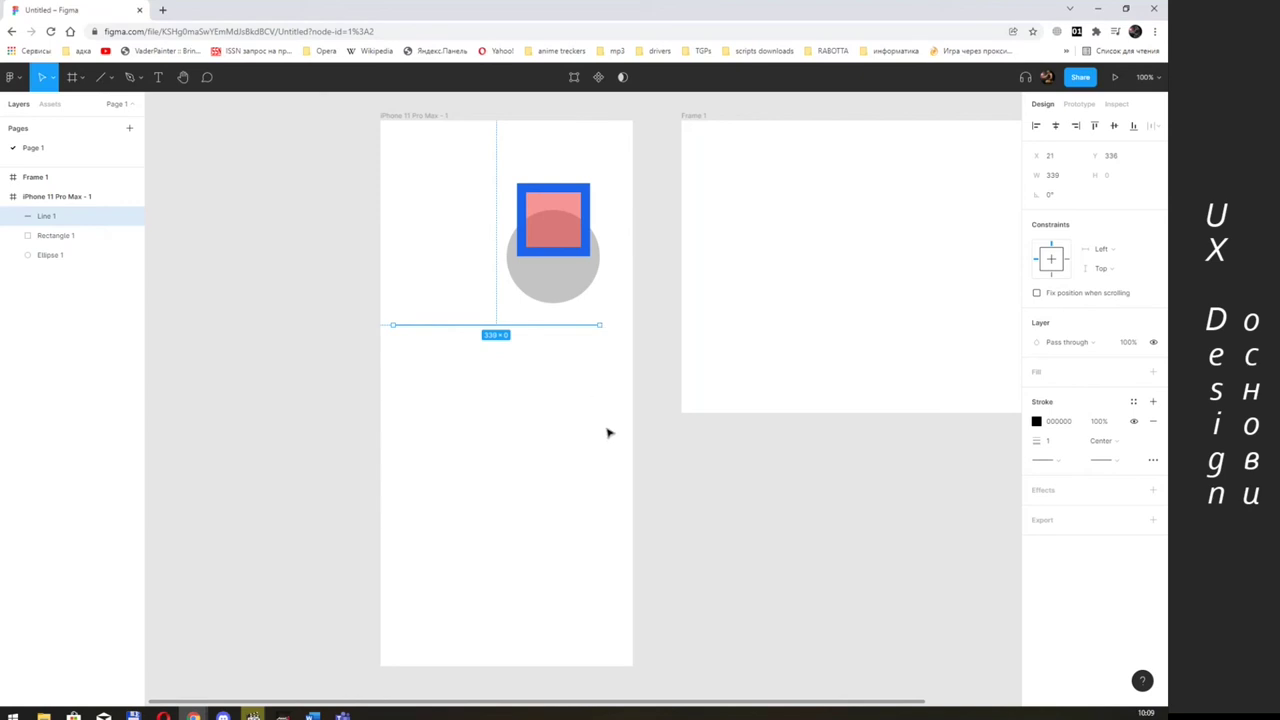
{"action": "left_click", "coordinate": [575, 346]}
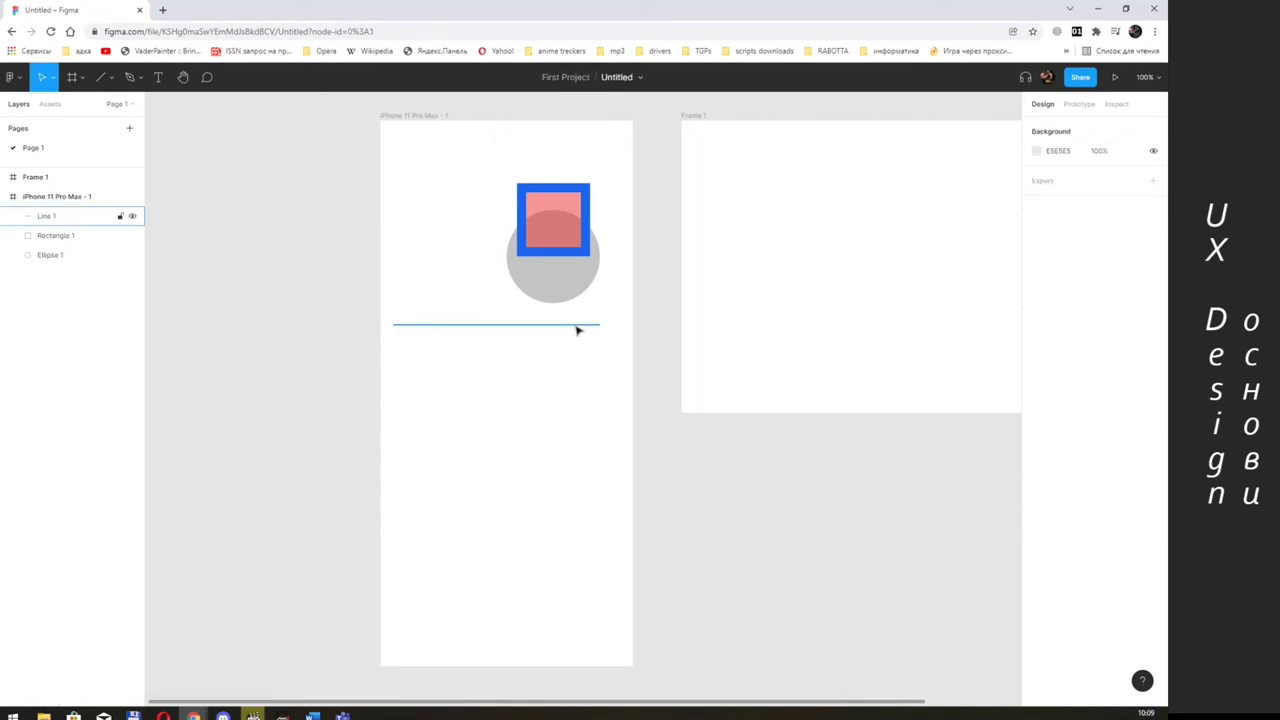
{"action": "left_click", "coordinate": [577, 330]}
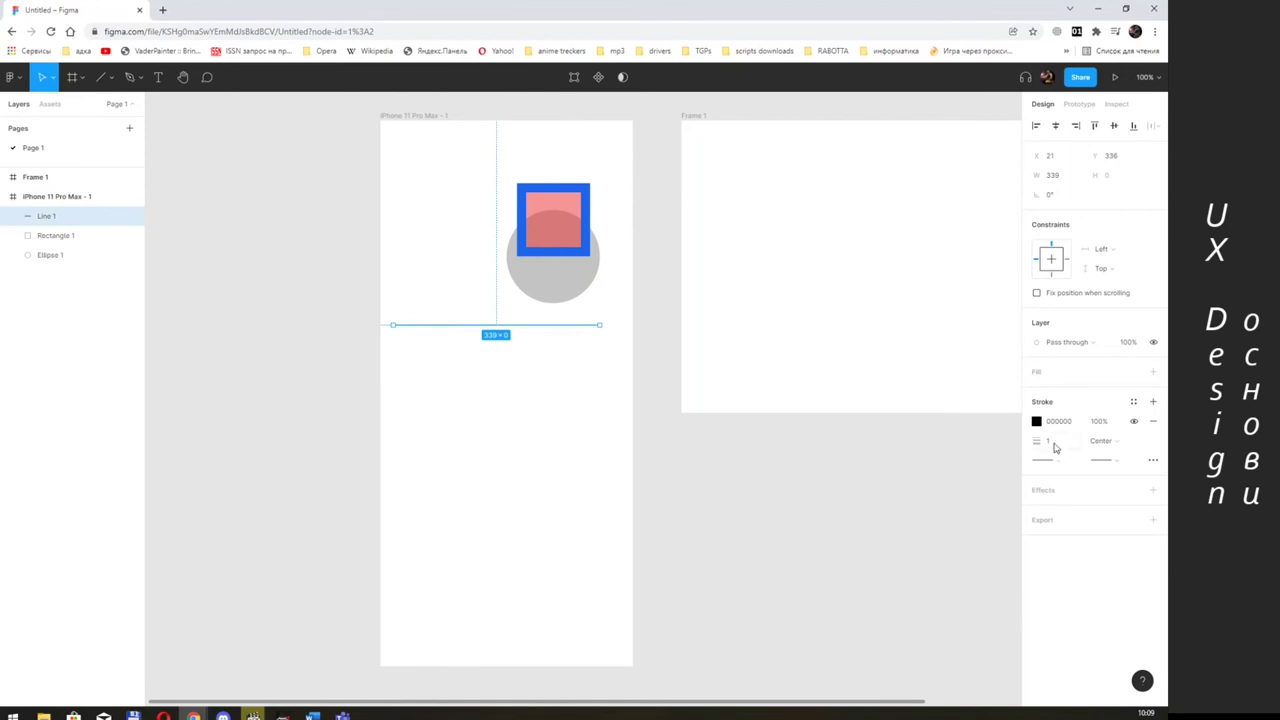
- Give the line stroke weight 12, a Reversed triangle start and a Diamond arrow end
{"action": "left_click", "coordinate": [1047, 442]}
{"action": "left_click_drag", "start_coordinate": [1036, 441], "coordinate": [1070, 441]}
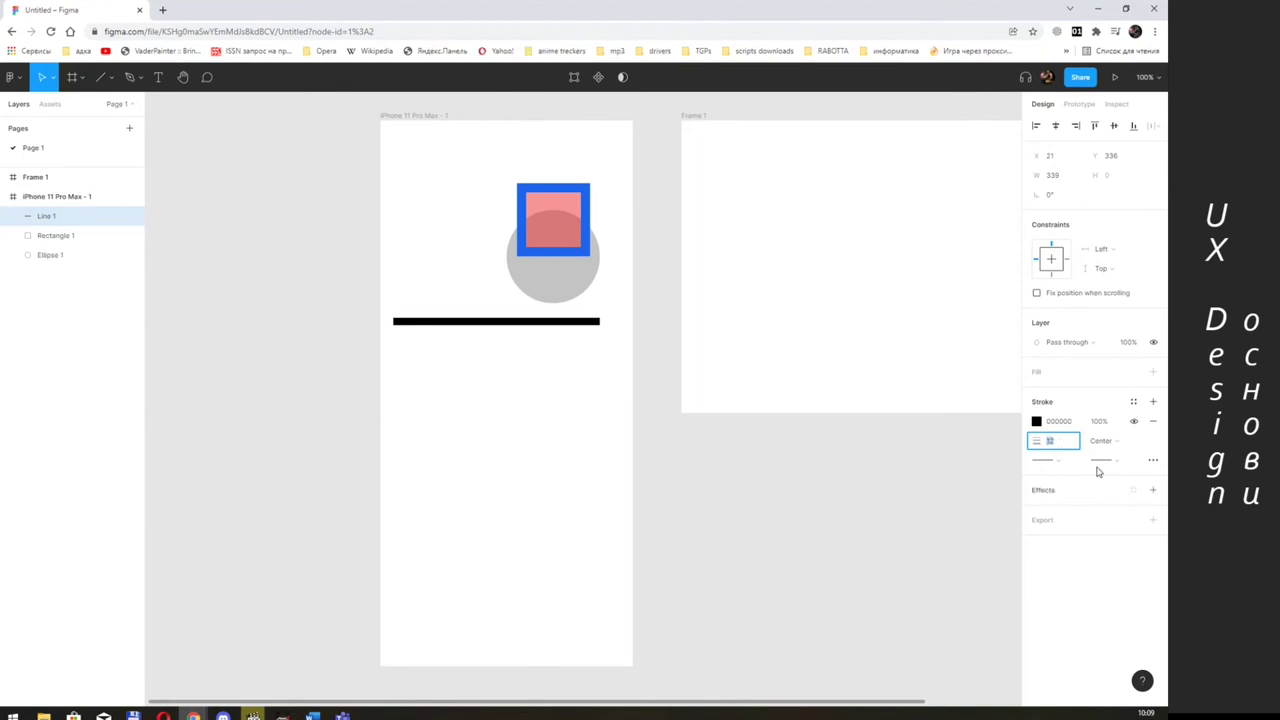
{"action": "left_click", "coordinate": [1062, 464]}
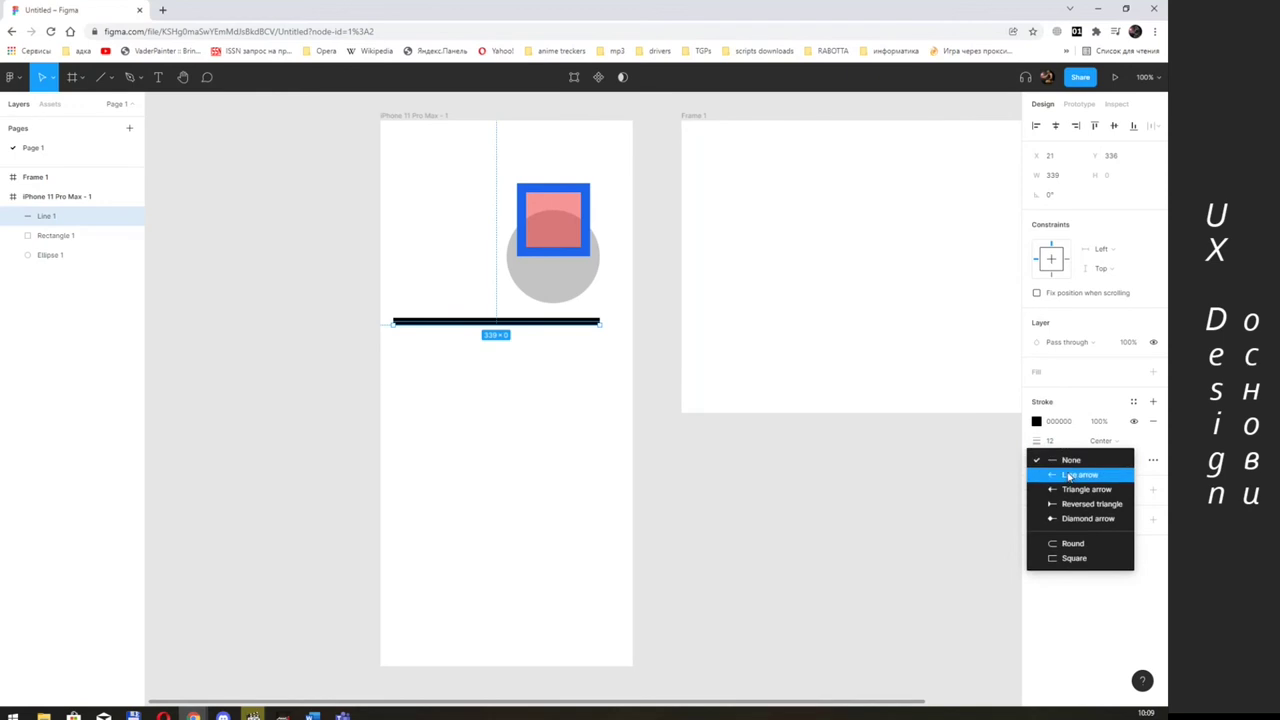
{"action": "left_click", "coordinate": [1068, 475]}
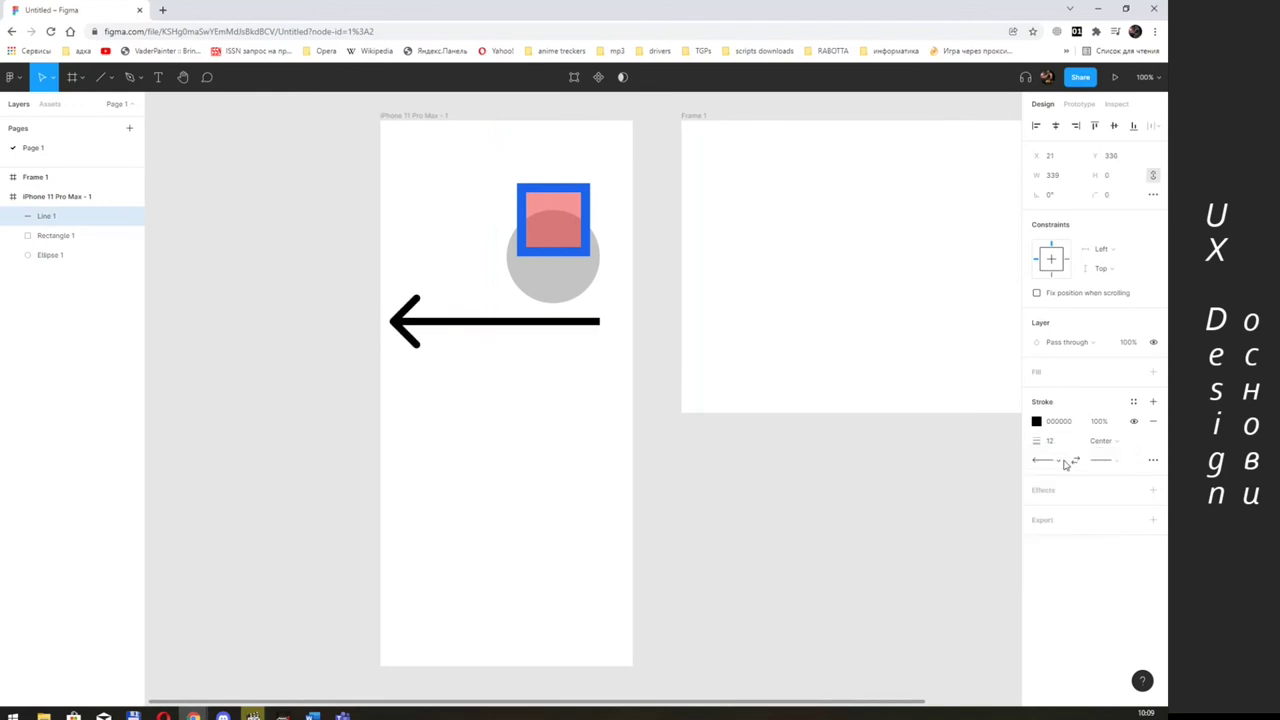
{"action": "left_click", "coordinate": [1062, 462]}
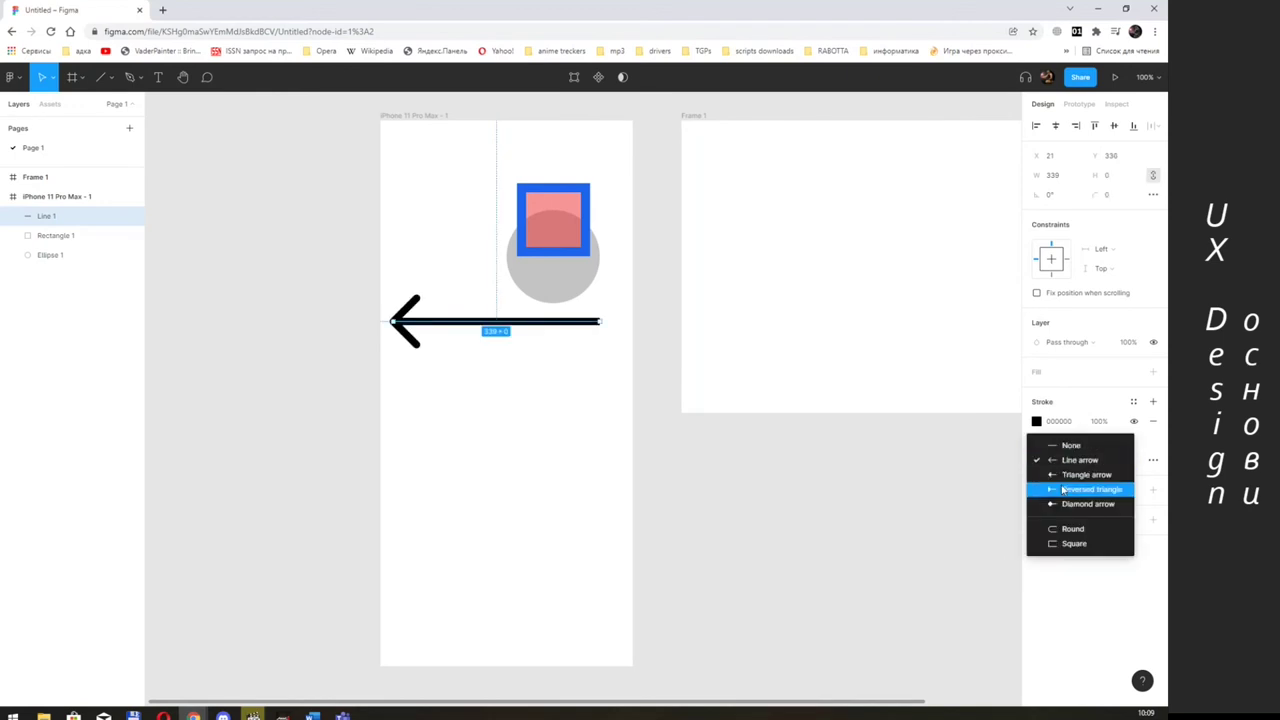
{"action": "left_click", "coordinate": [1063, 489]}
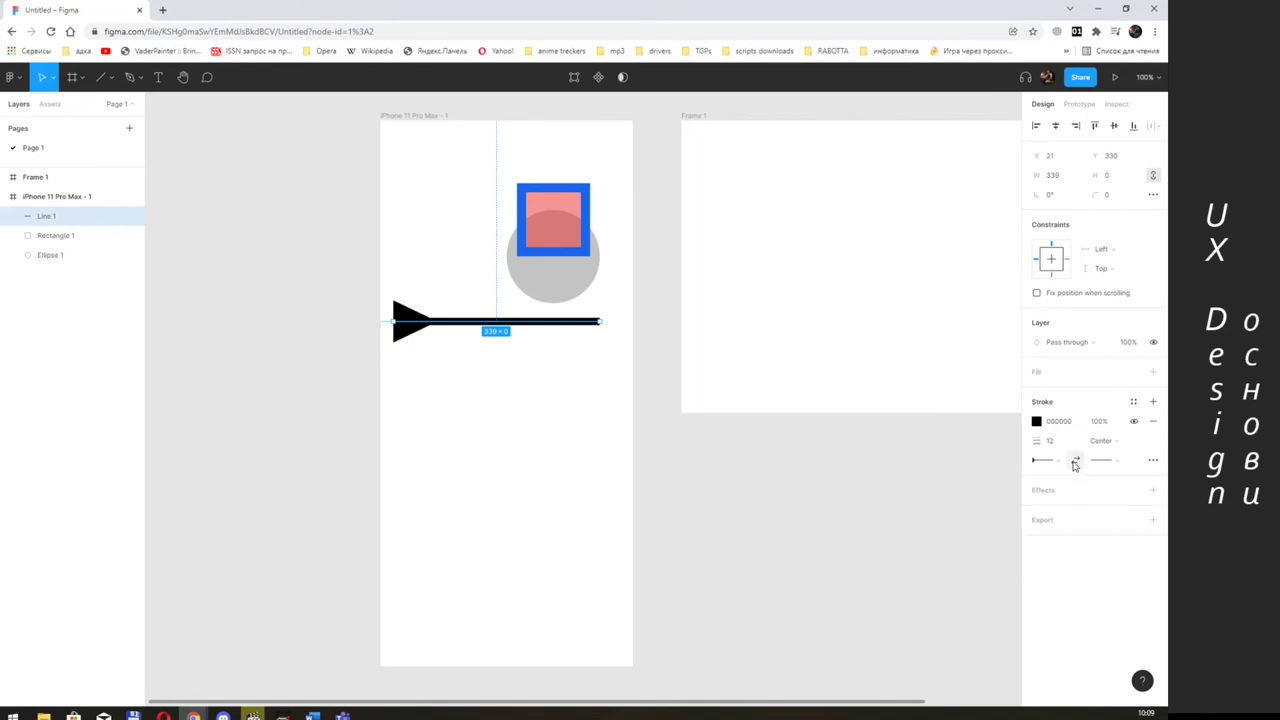
{"action": "left_click", "coordinate": [1117, 465]}
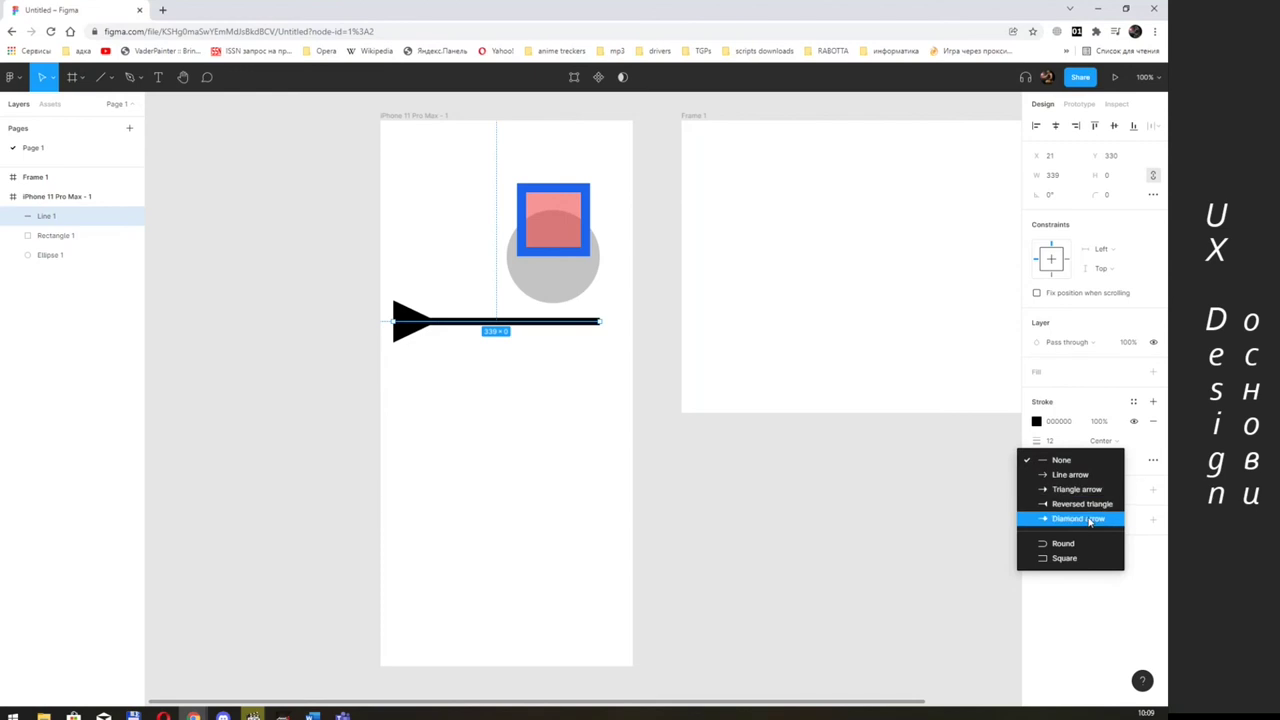
{"action": "left_click", "coordinate": [1085, 518]}
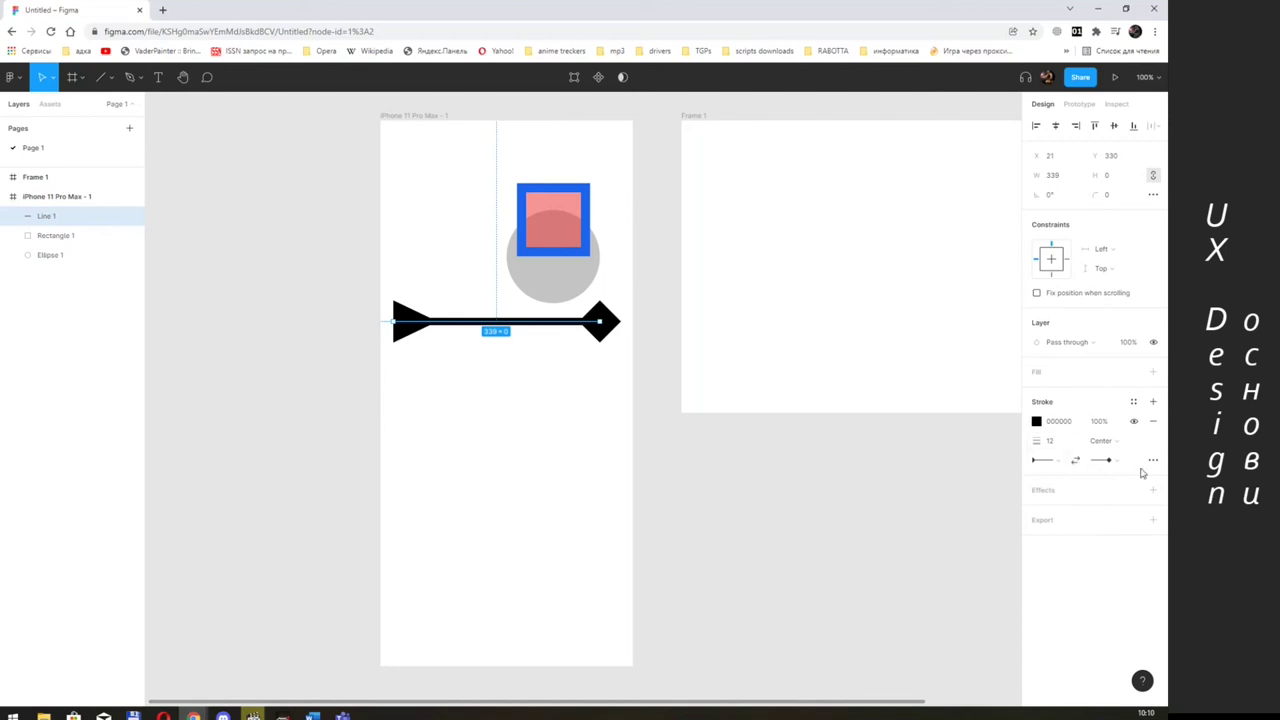
{"action": "left_click", "coordinate": [1062, 424]}
- Add a second stroke to the line coloured F62121 at 50% opacity
{"action": "left_click", "coordinate": [1153, 402]}
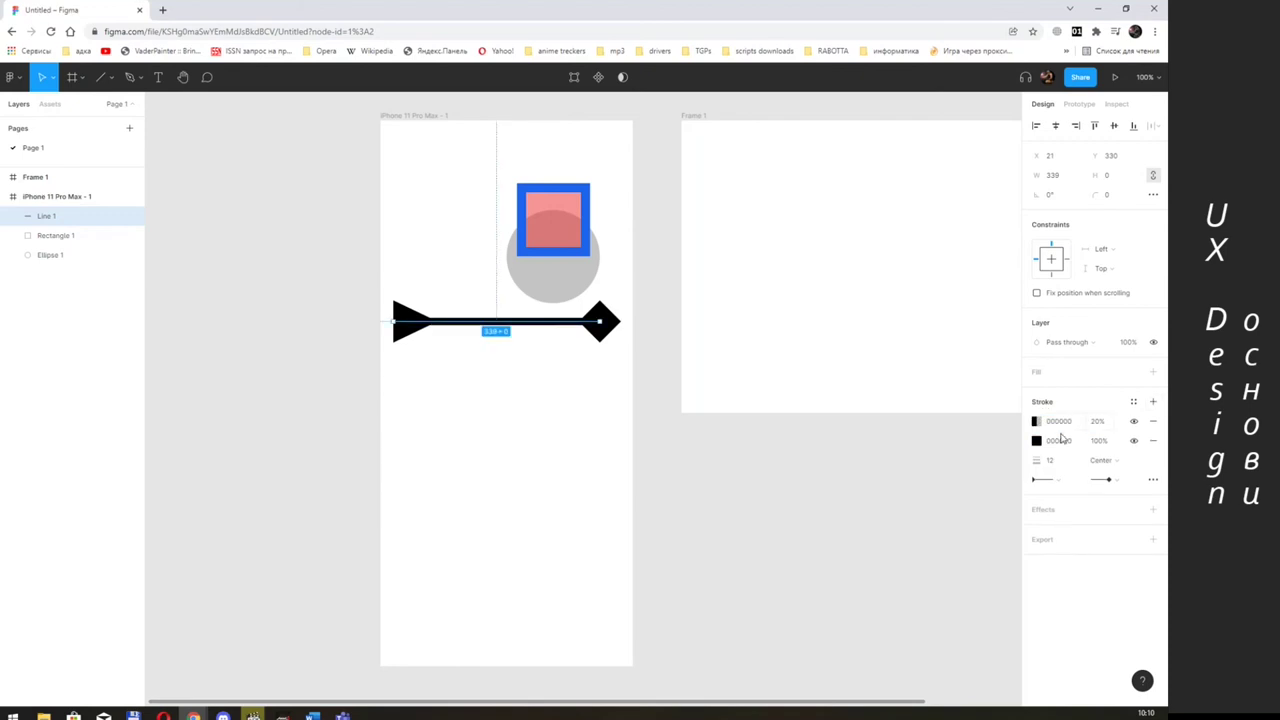
{"action": "left_click", "coordinate": [1052, 441]}
{"action": "left_click", "coordinate": [1097, 443]}
{"action": "type", "text": "30"}
{"action": "key", "text": "Return"}
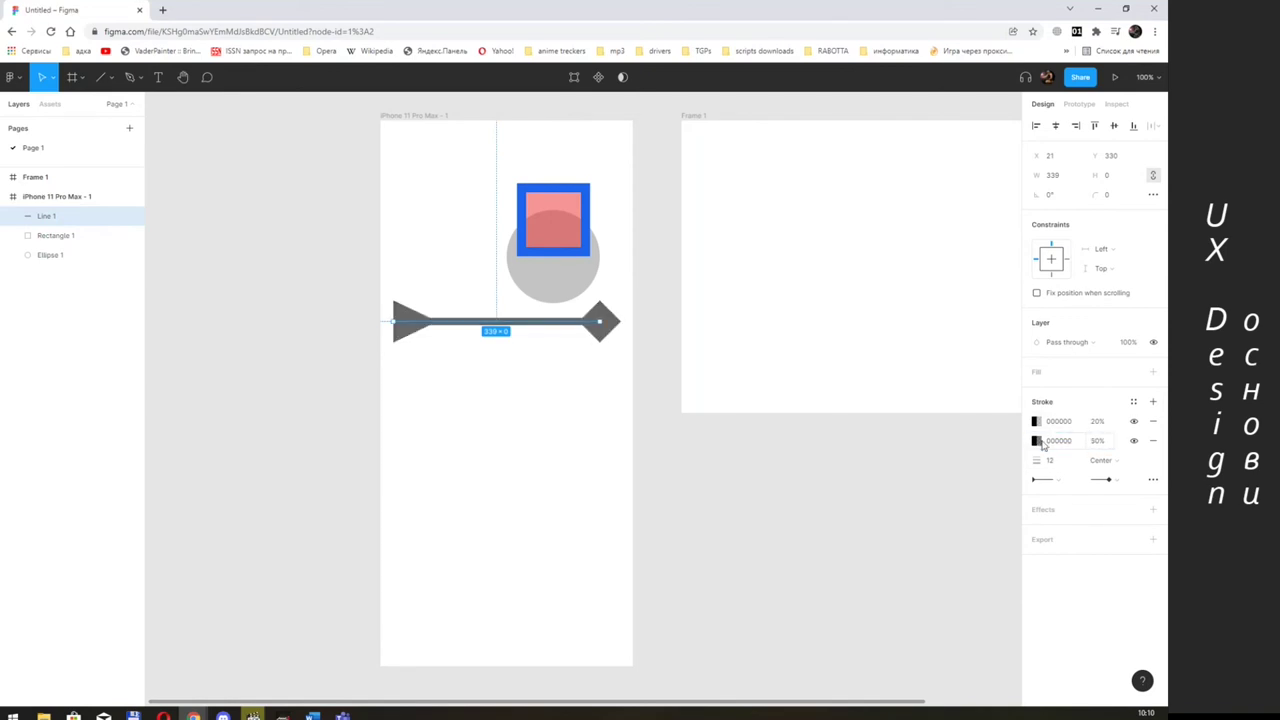
{"action": "left_click", "coordinate": [1036, 441]}
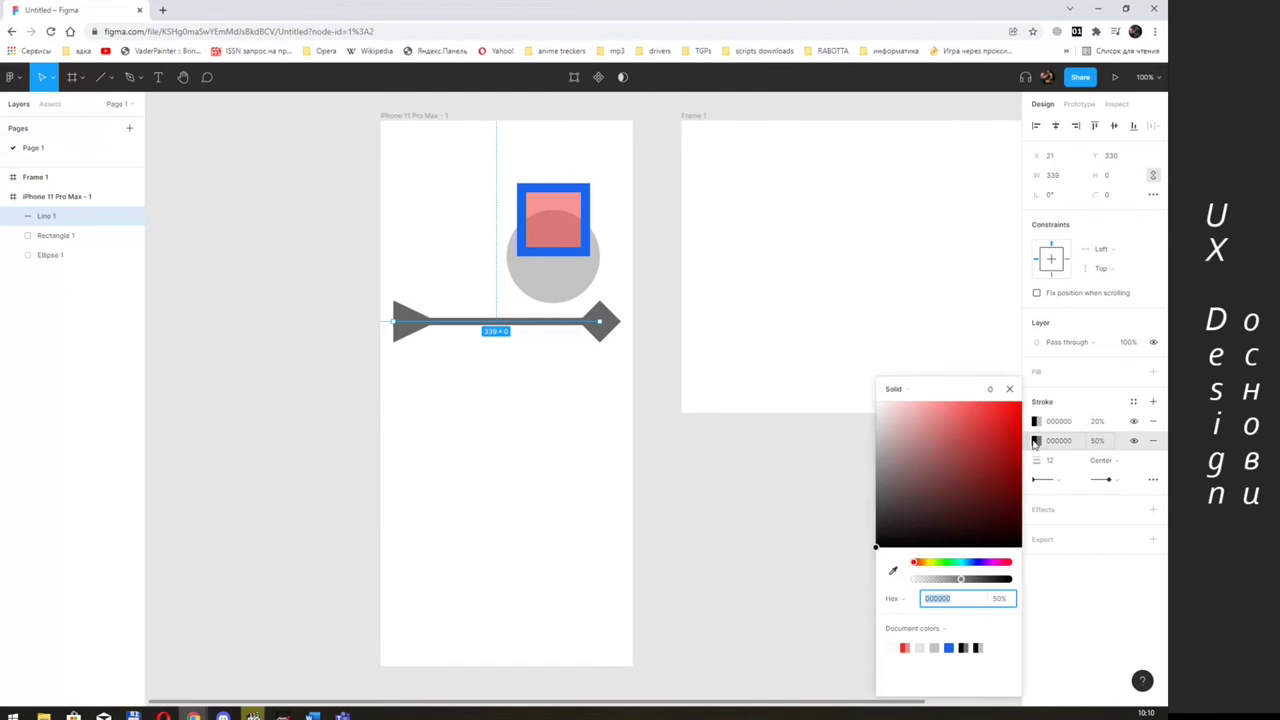
{"action": "type", "text": "F82121"}
{"action": "key", "text": "Return"}
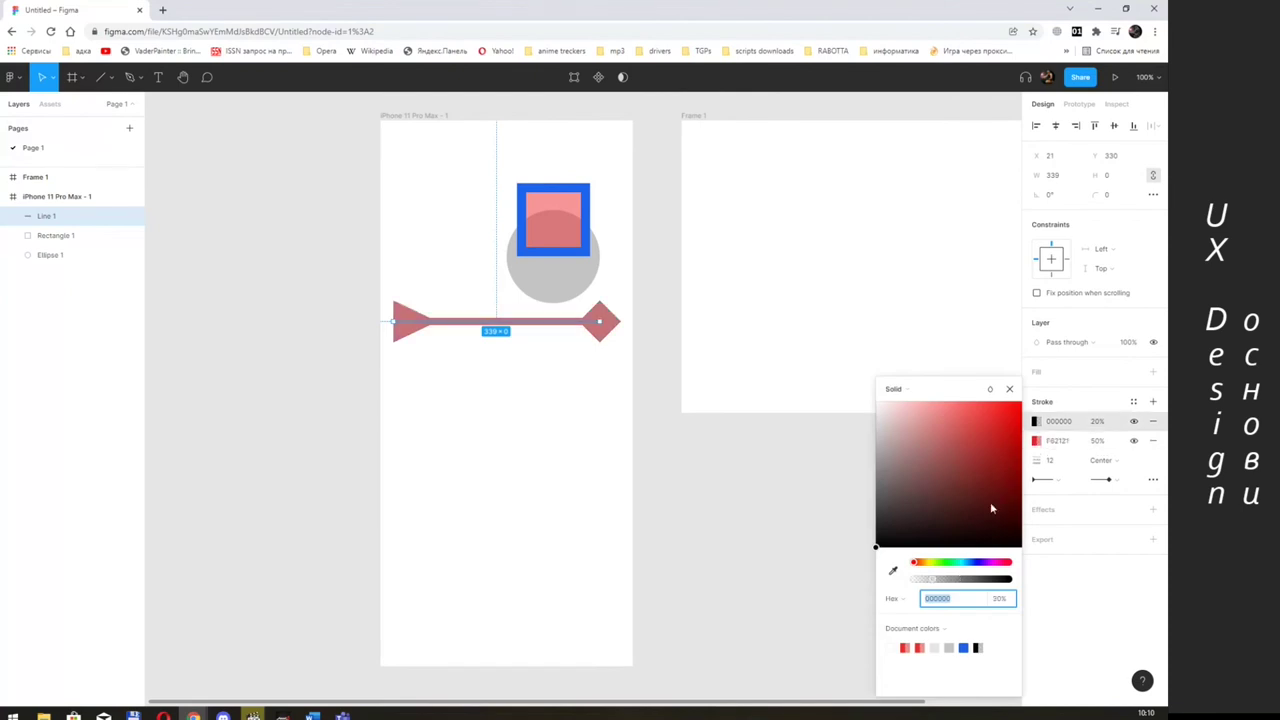
{"action": "left_click", "coordinate": [971, 562]}
{"action": "left_click", "coordinate": [979, 432]}
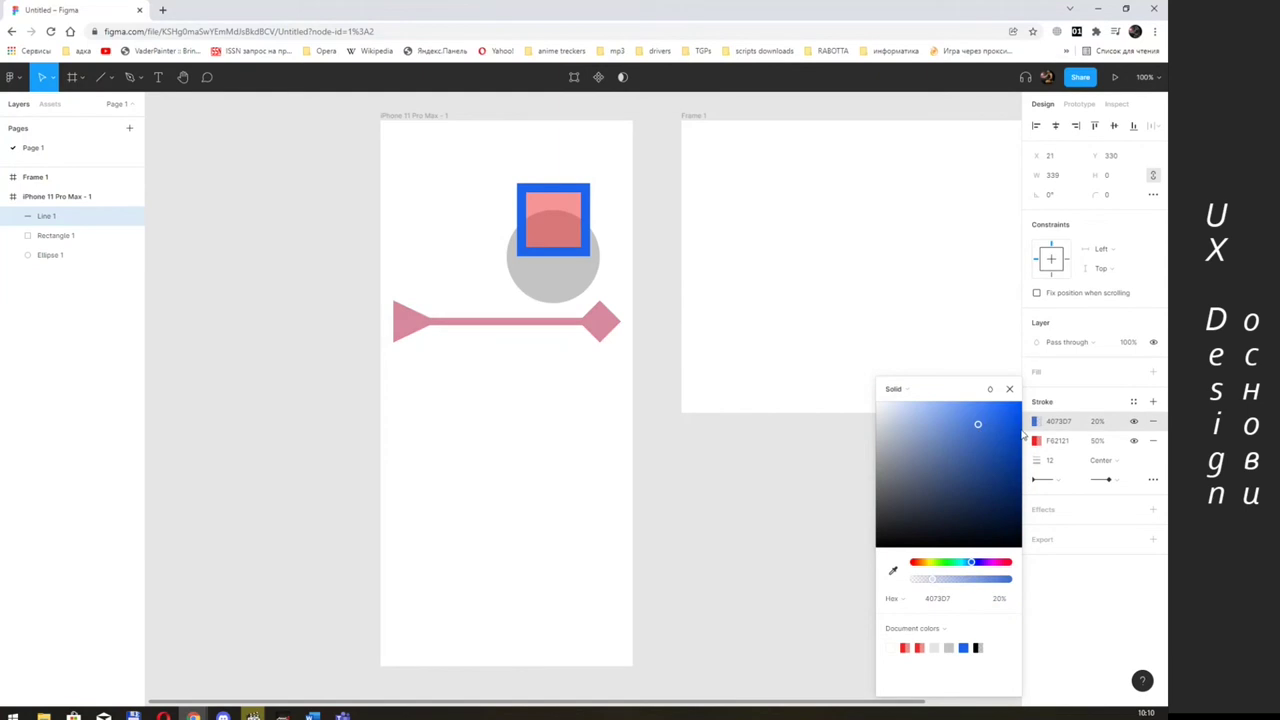
{"action": "left_click", "coordinate": [1076, 404]}
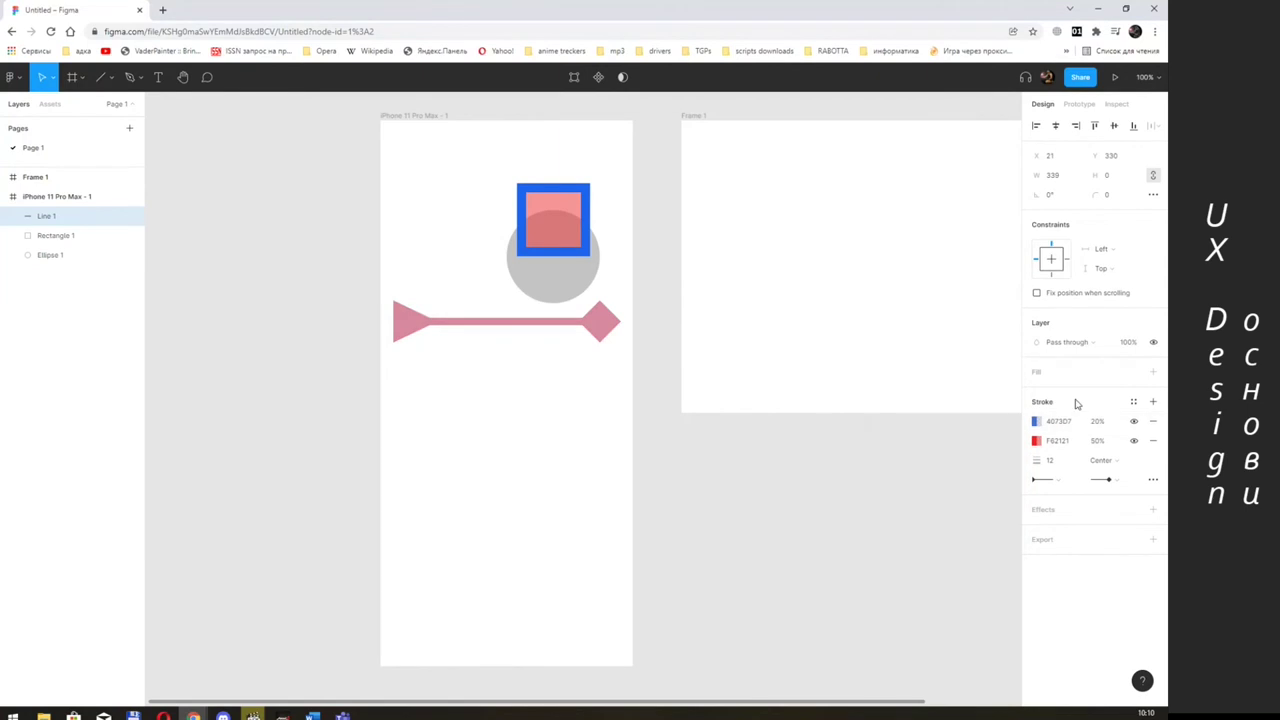
- Remove the blue stroke so only the pink stroke remains
{"action": "left_click", "coordinate": [927, 494]}
{"action": "left_click", "coordinate": [606, 323]}
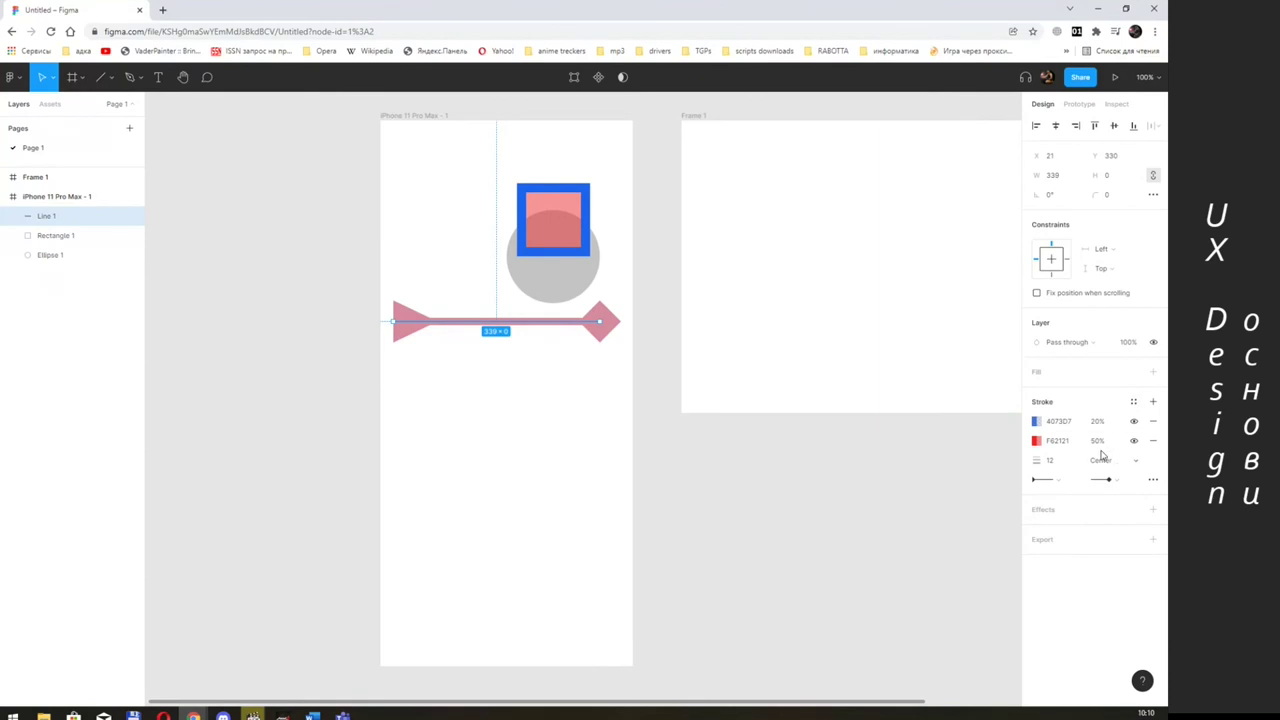
{"action": "left_click", "coordinate": [1151, 423]}
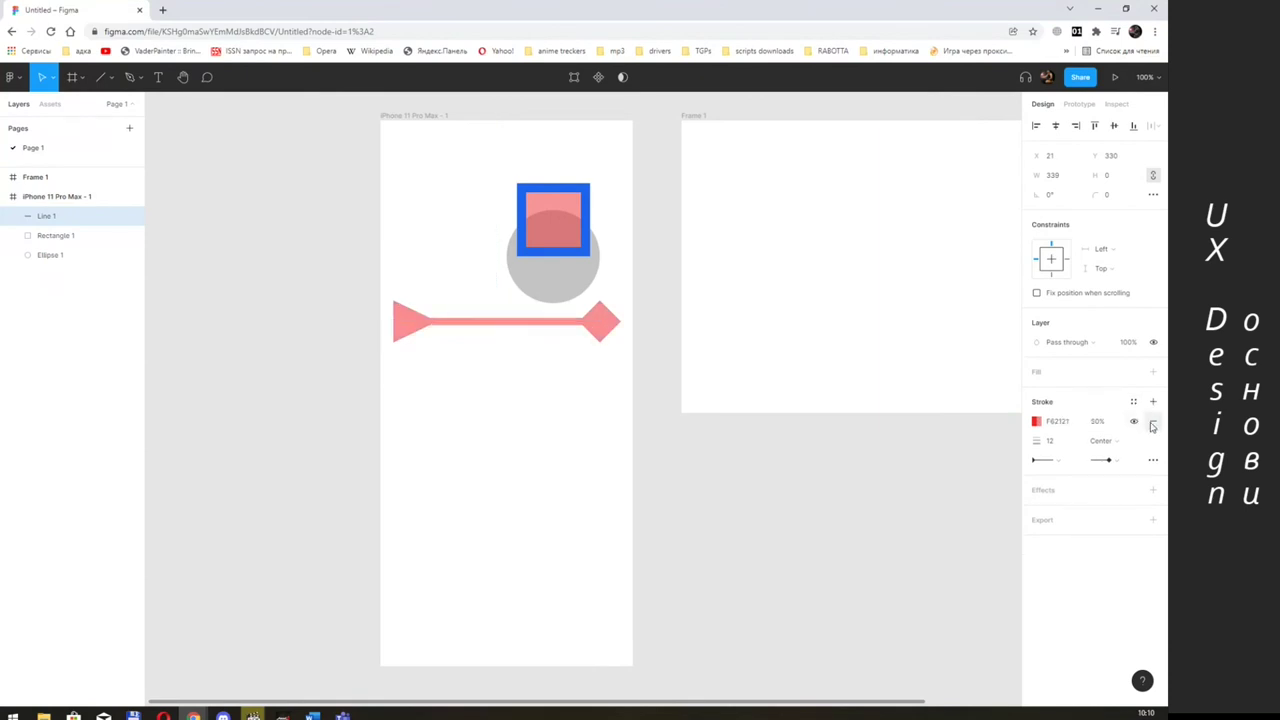
{"action": "left_click", "coordinate": [1097, 422]}
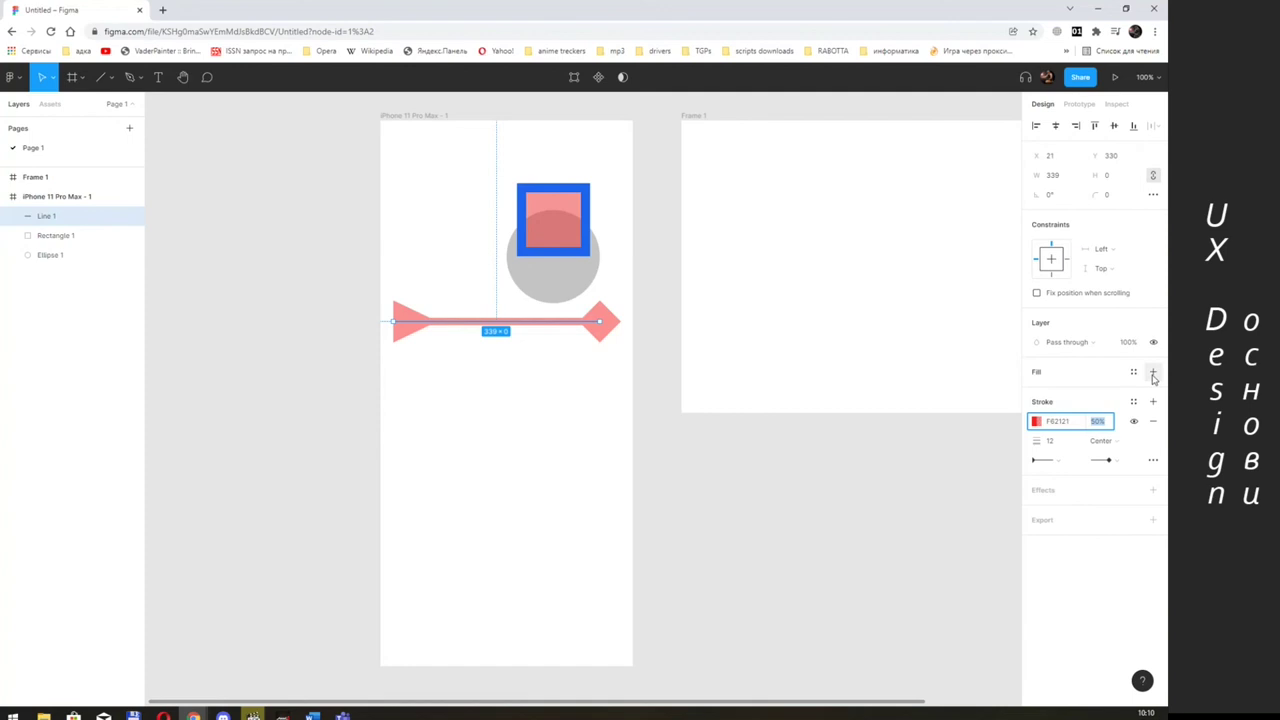
- Add a dark 1A0606 fill to the line
{"action": "left_click", "coordinate": [1153, 373]}
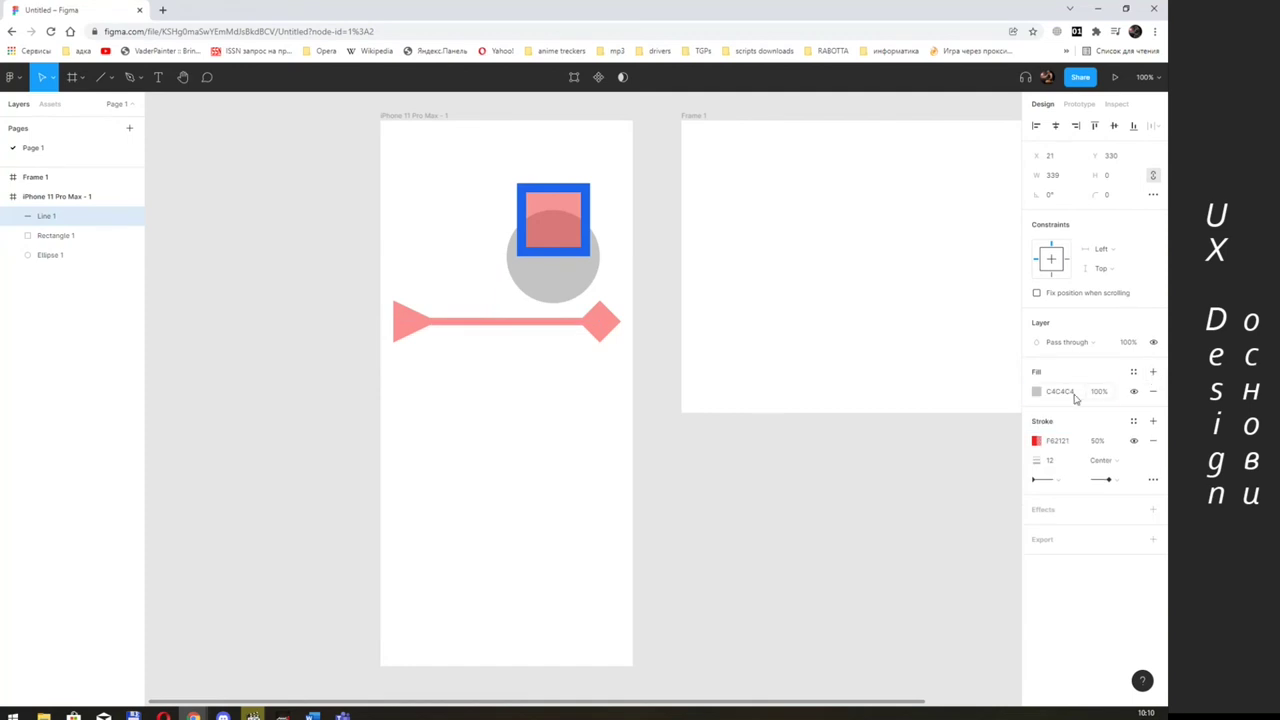
{"action": "left_click", "coordinate": [1060, 391]}
{"action": "left_click_drag", "start_coordinate": [968, 422], "coordinate": [989, 434]}
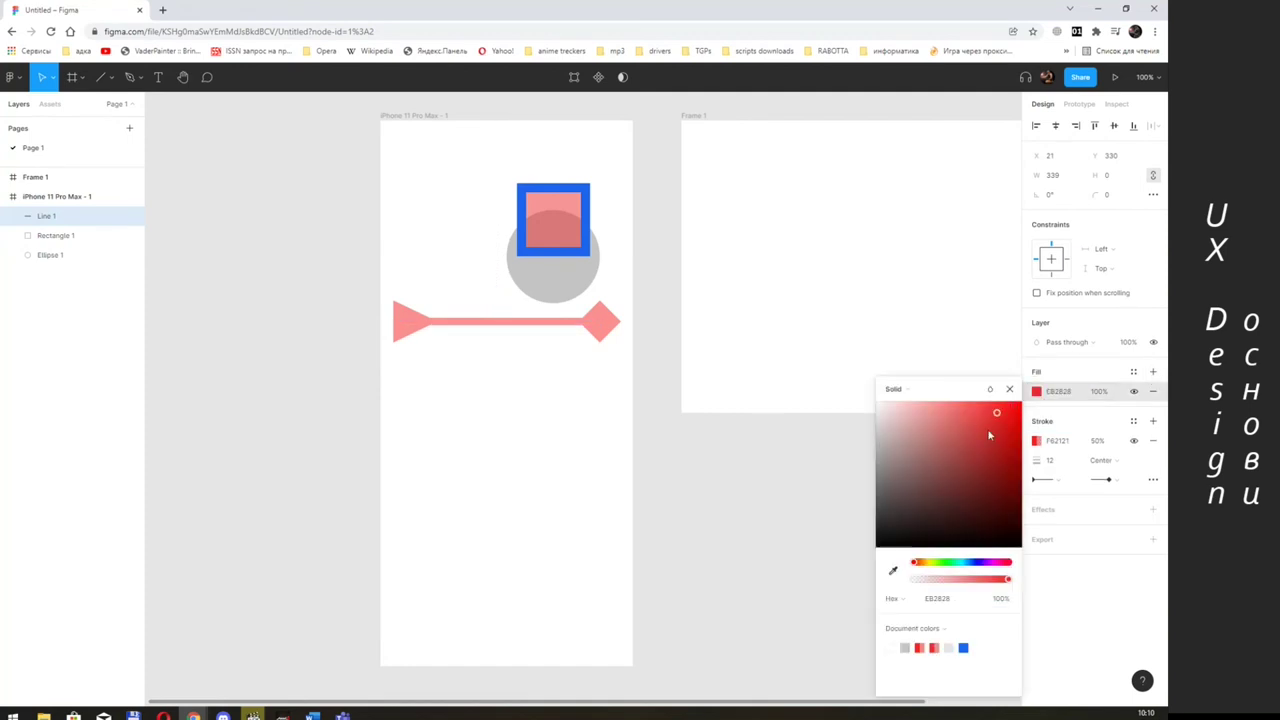
{"action": "left_click", "coordinate": [989, 541]}
{"action": "left_click", "coordinate": [1097, 376]}
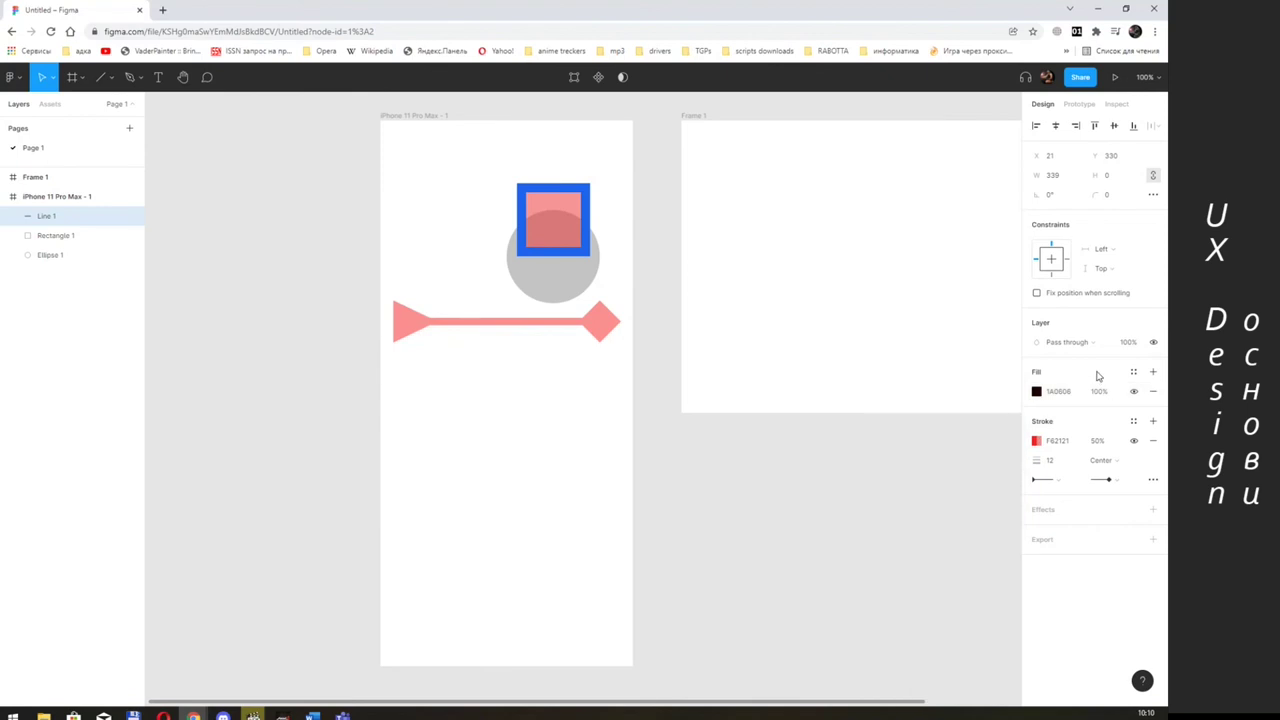
- Move the blue-bordered square toward the frame's top-left corner
{"action": "left_click", "coordinate": [540, 226]}
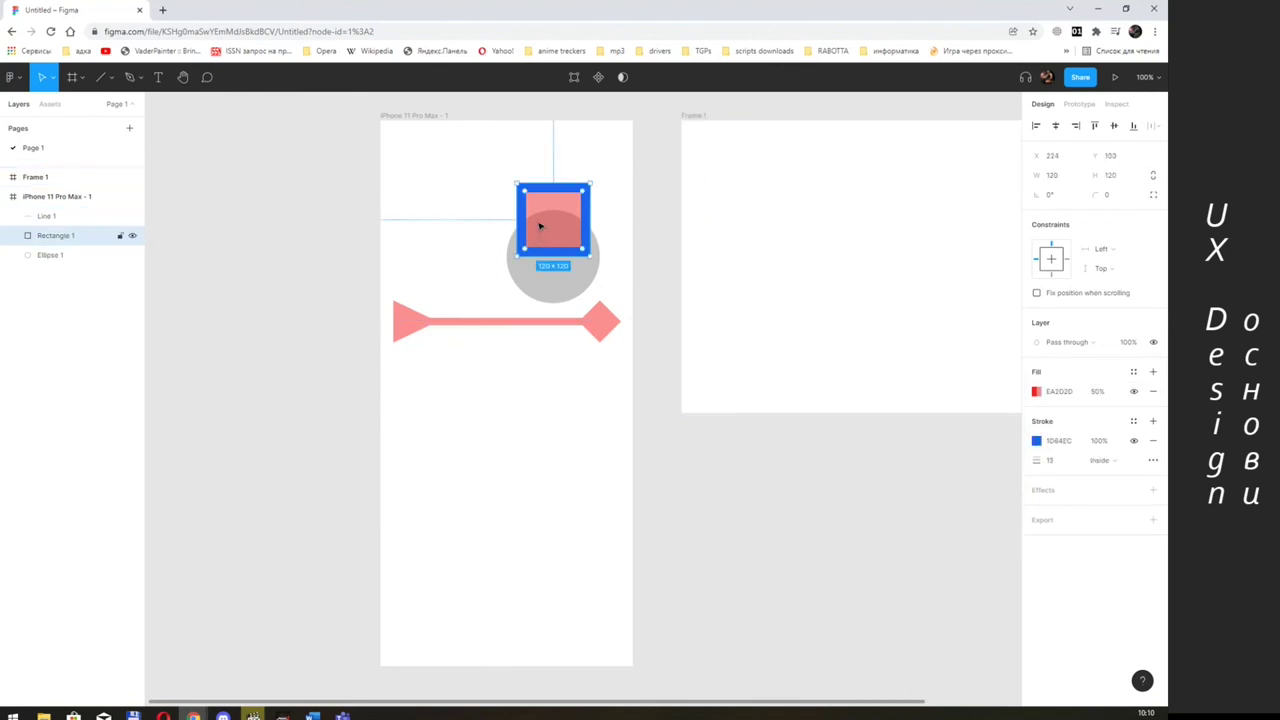
{"action": "mouse_move", "coordinate": [540, 226]}
{"action": "left_mouse_down"}
{"action": "mouse_move", "coordinate": [430, 186]}
{"action": "mouse_move", "coordinate": [470, 195]}
{"action": "mouse_move", "coordinate": [444, 162]}
{"action": "left_mouse_up"}
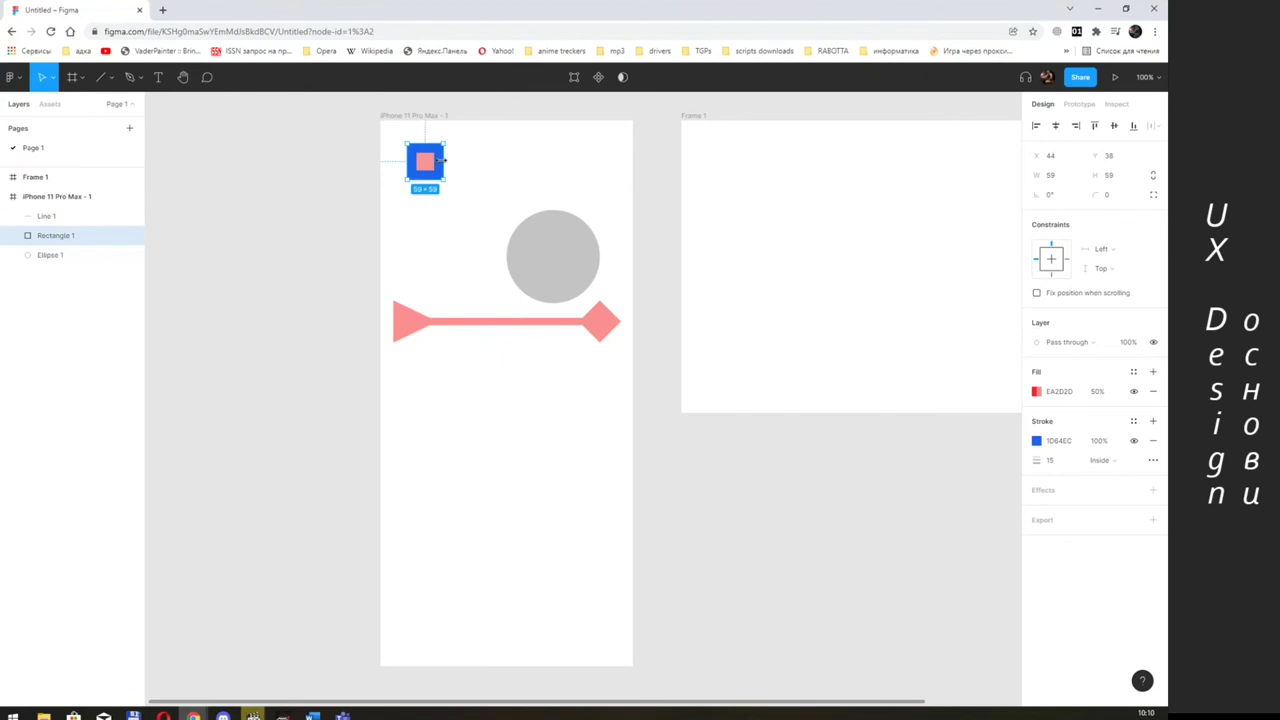
{"action": "left_click_drag", "start_coordinate": [442, 160], "coordinate": [464, 210]}
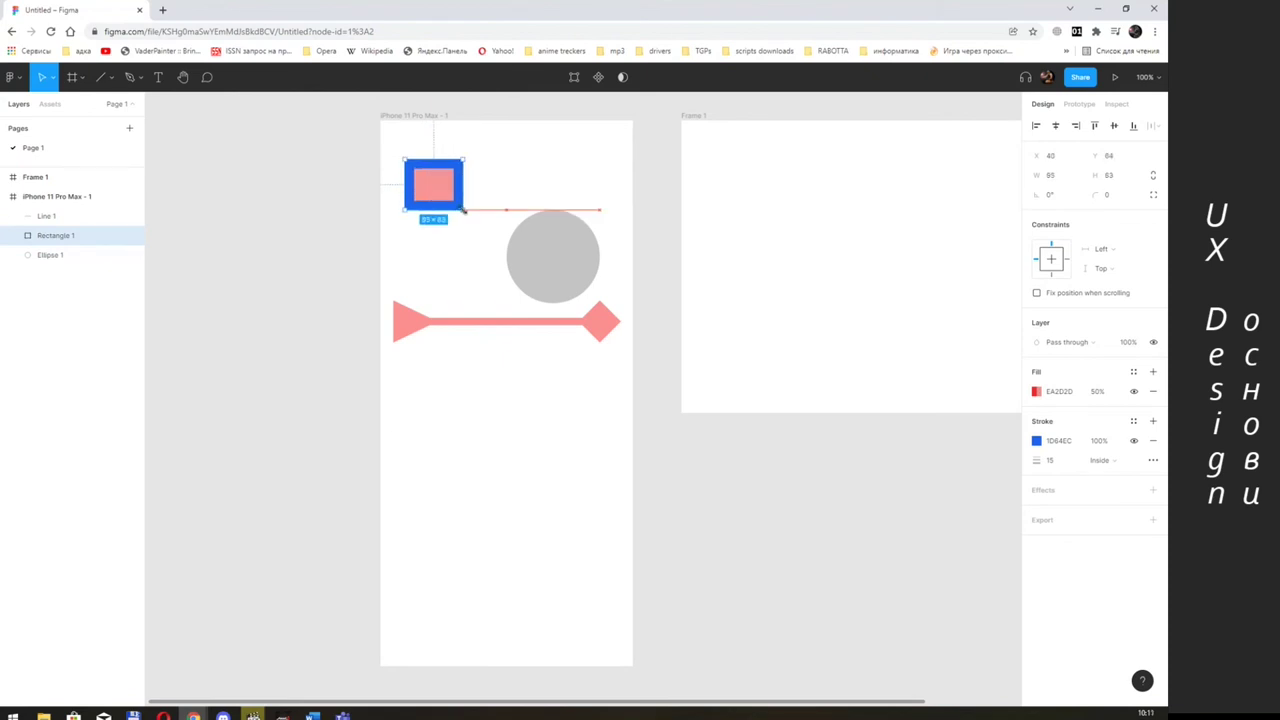
{"action": "left_click", "coordinate": [1112, 175]}
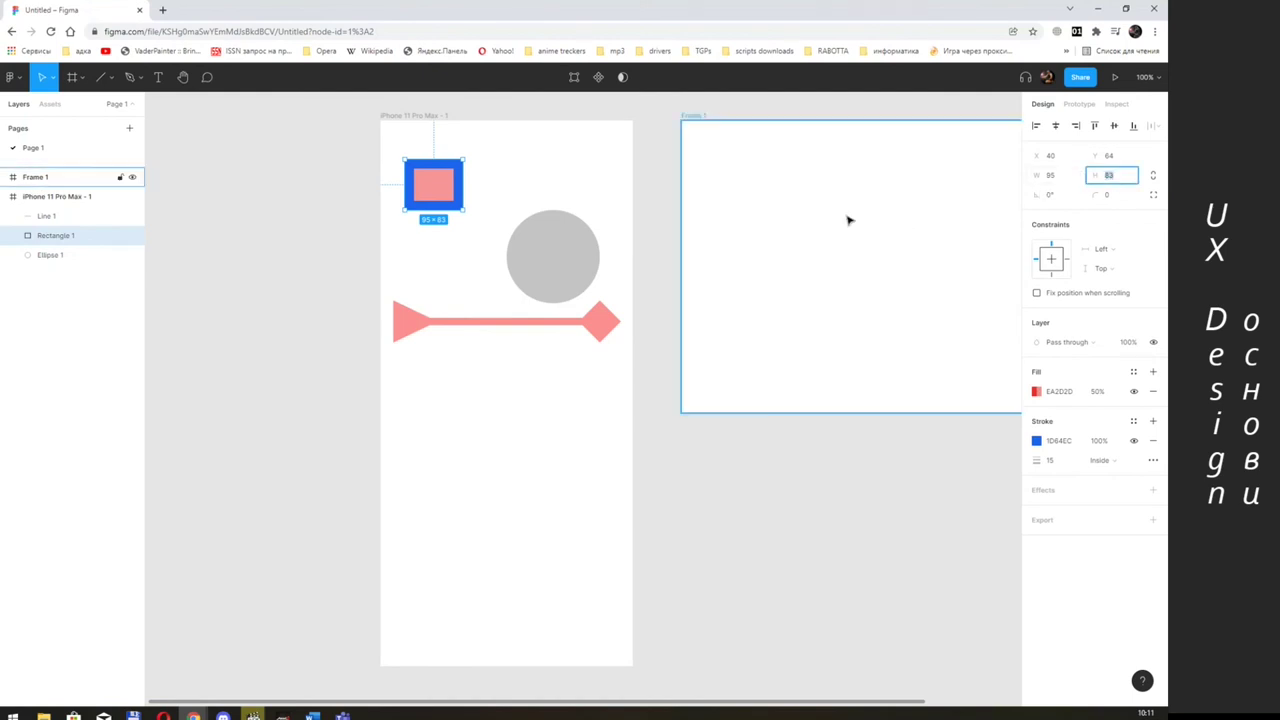
- Delete the grey circle, then reselect the square and browse the main menu
{"action": "left_click", "coordinate": [575, 240]}
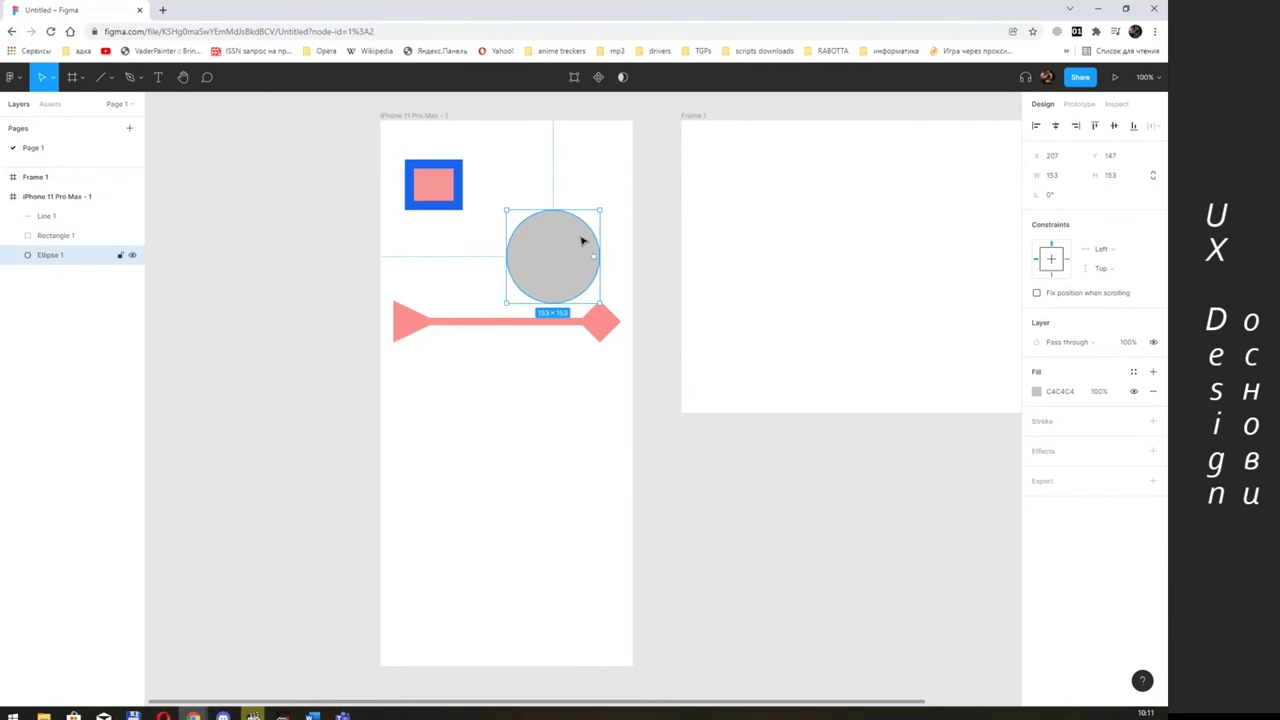
{"action": "left_click_drag", "start_coordinate": [583, 240], "coordinate": [583, 206]}
{"action": "right_click", "coordinate": [575, 210]}
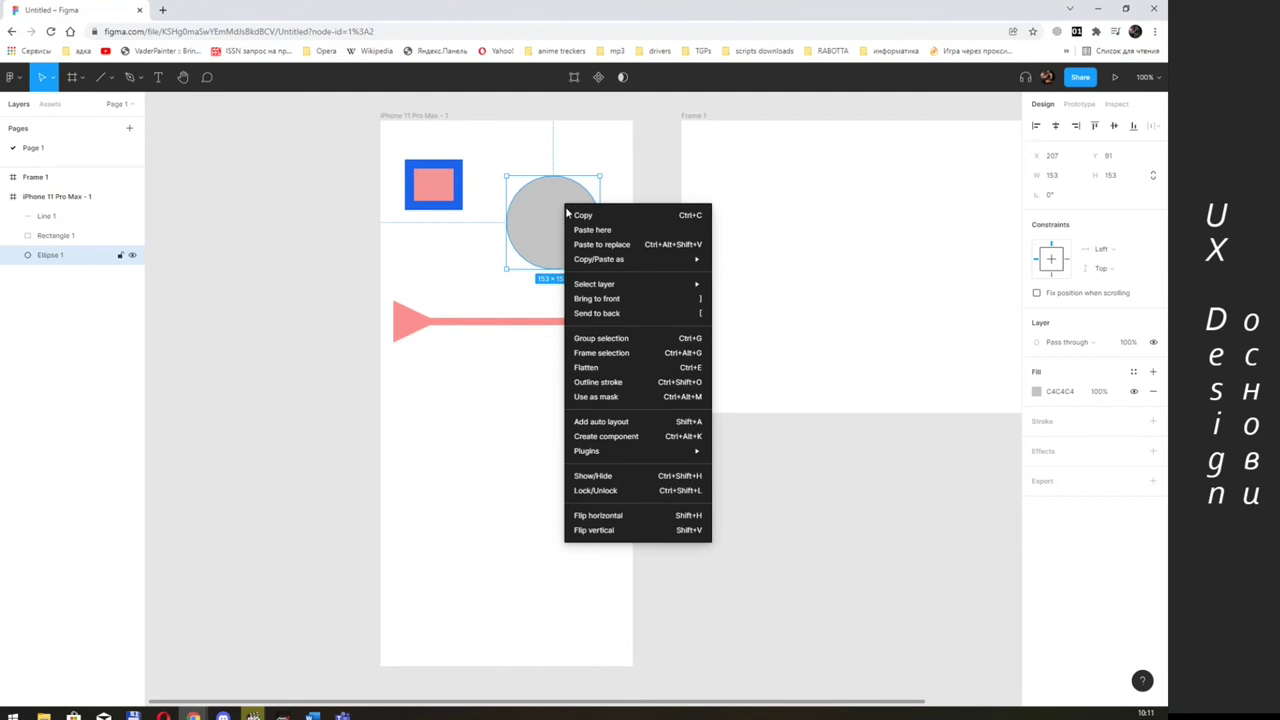
{"action": "left_click", "coordinate": [557, 214]}
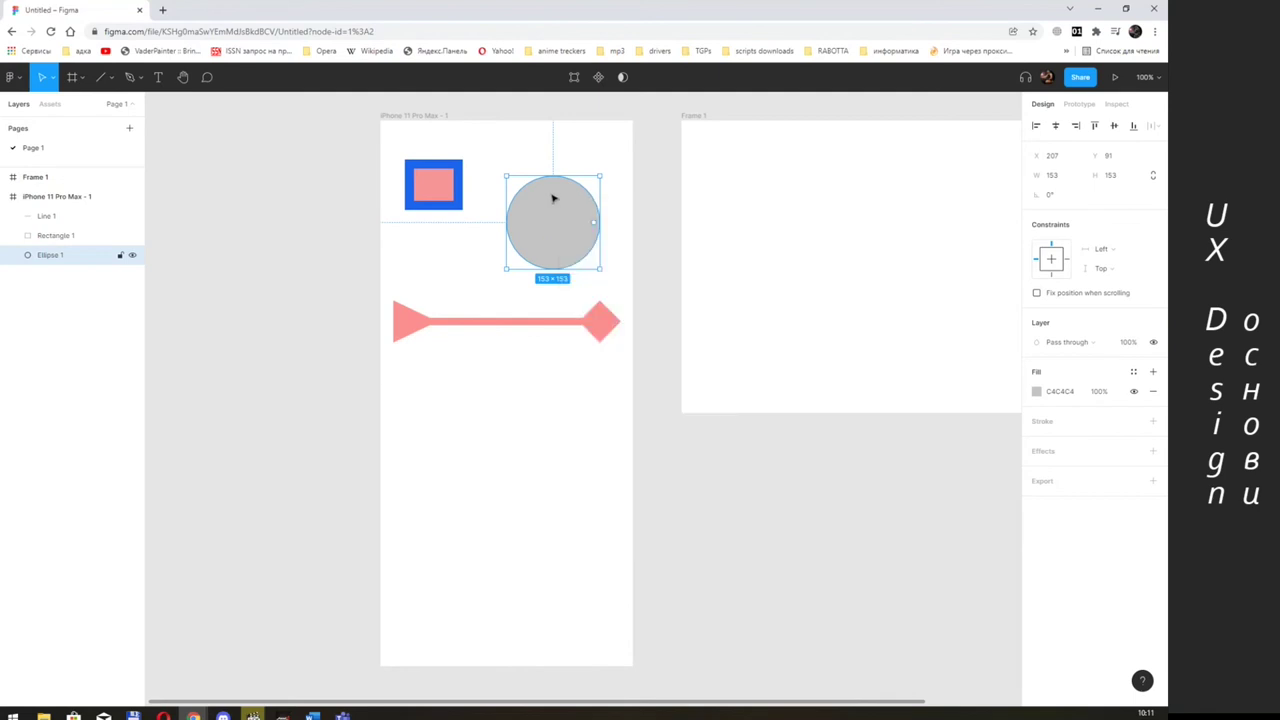
{"action": "key", "text": "Delete"}
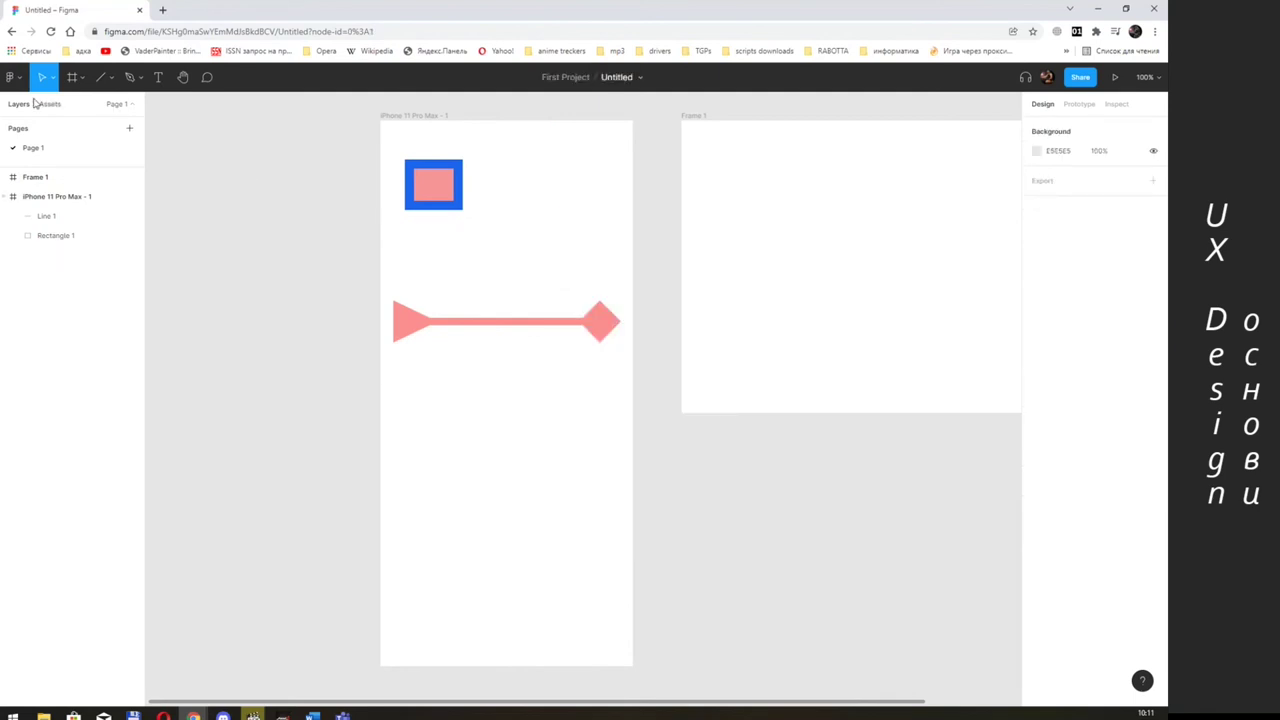
{"action": "left_click", "coordinate": [12, 77]}
{"action": "left_click", "coordinate": [437, 190]}
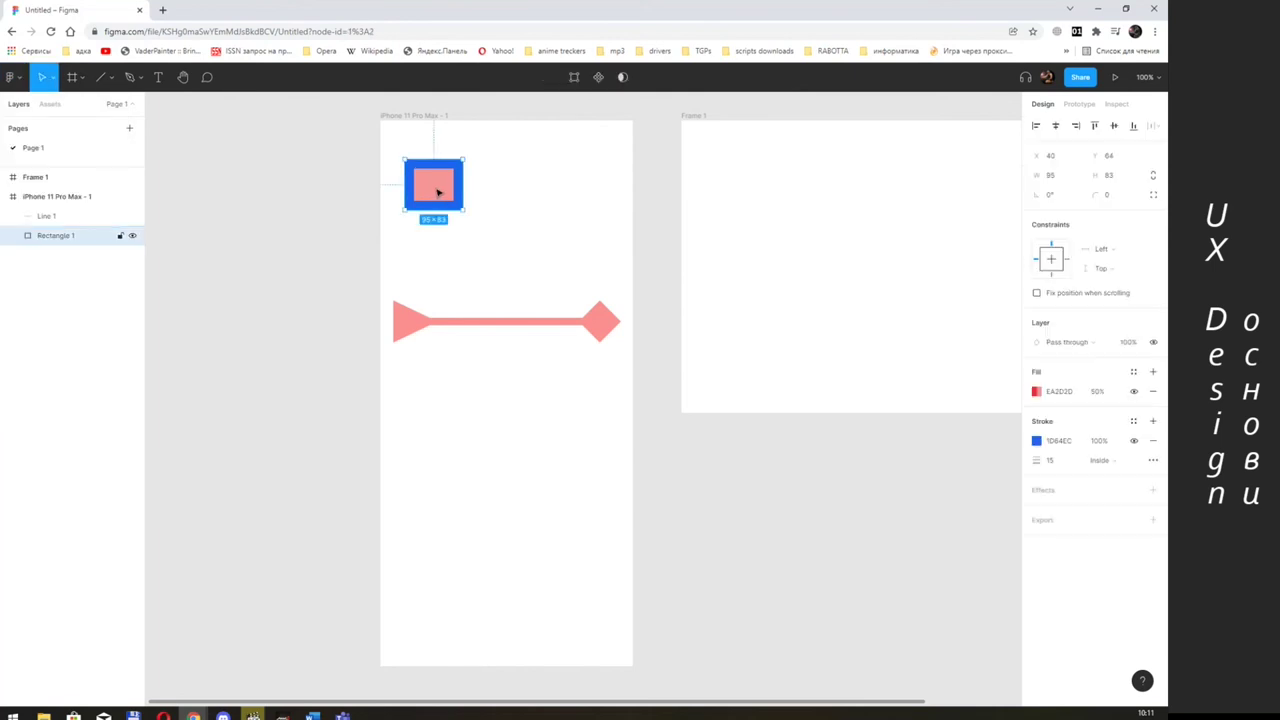
{"action": "left_click", "coordinate": [12, 77]}
{"action": "mouse_move", "coordinate": [60, 200]}
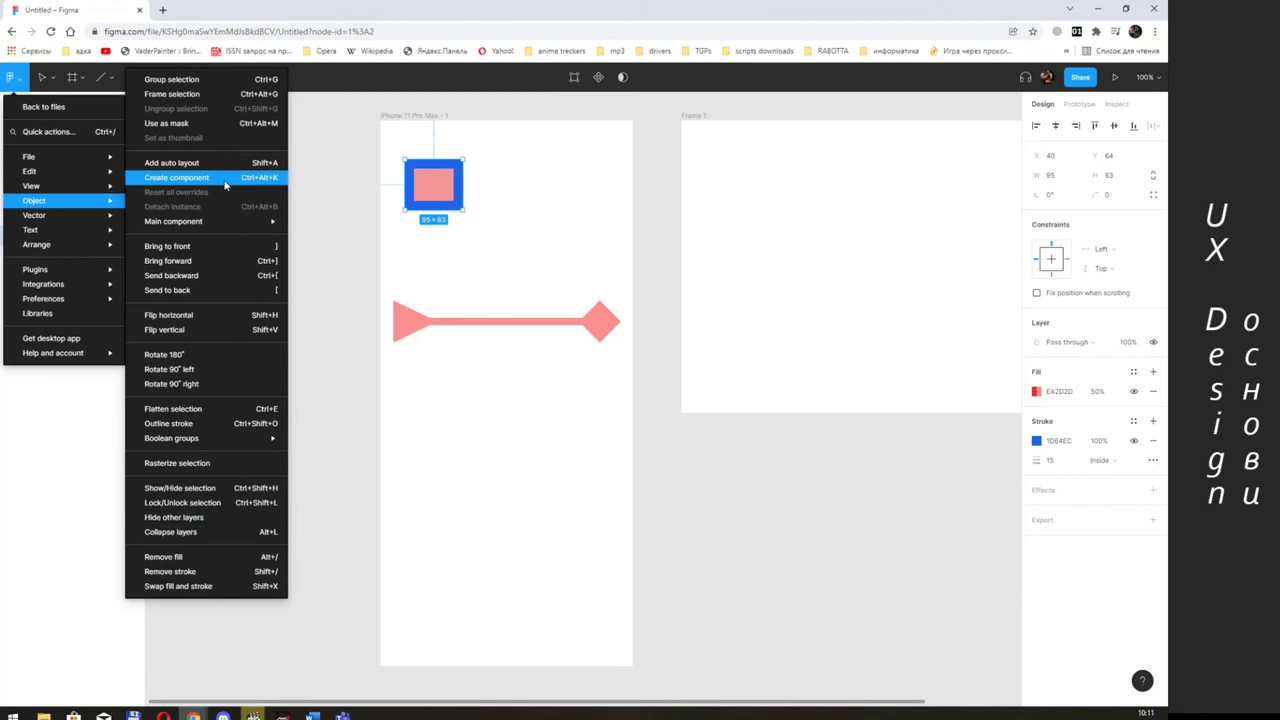
- Resize the square to 124×118 at X 32, Y 26 with a 10-weight stroke and no fill
{"action": "left_click", "coordinate": [338, 129]}
{"action": "mouse_move", "coordinate": [462, 210]}
{"action": "left_mouse_down"}
{"action": "mouse_move", "coordinate": [492, 236]}
{"action": "mouse_move", "coordinate": [481, 231]}
{"action": "left_mouse_up"}
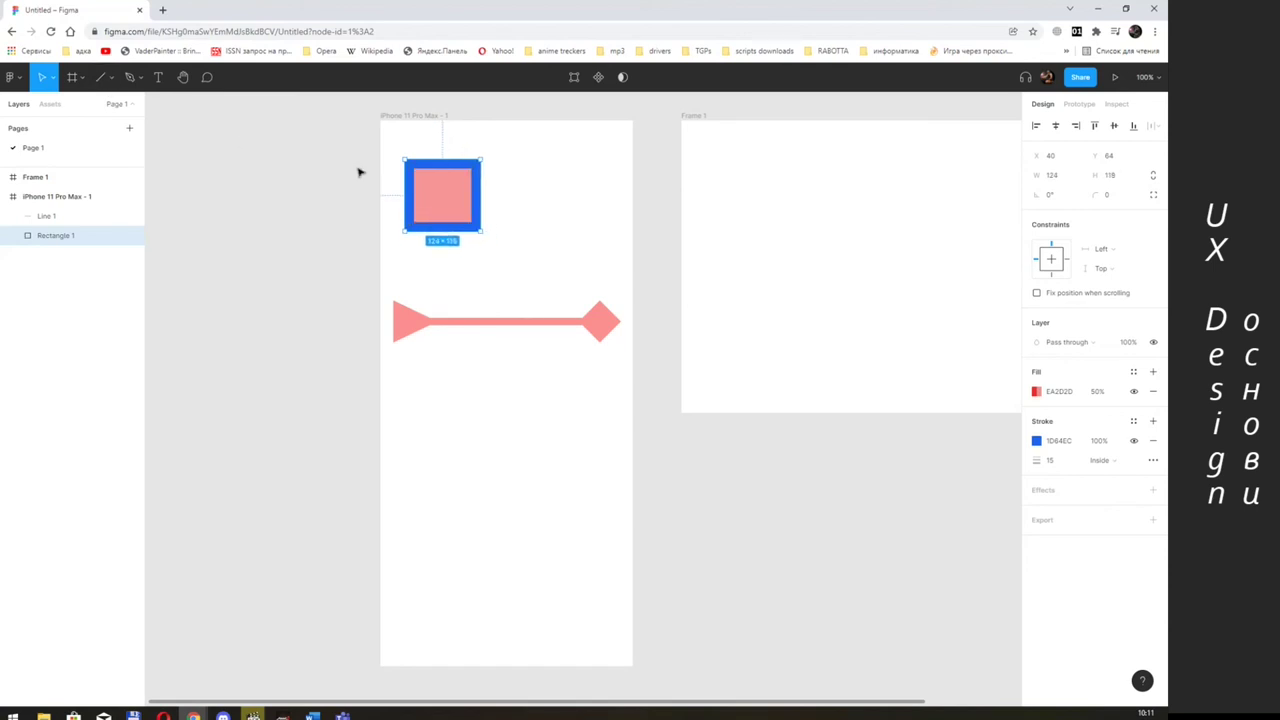
{"action": "left_click_drag", "start_coordinate": [440, 191], "coordinate": [435, 167]}
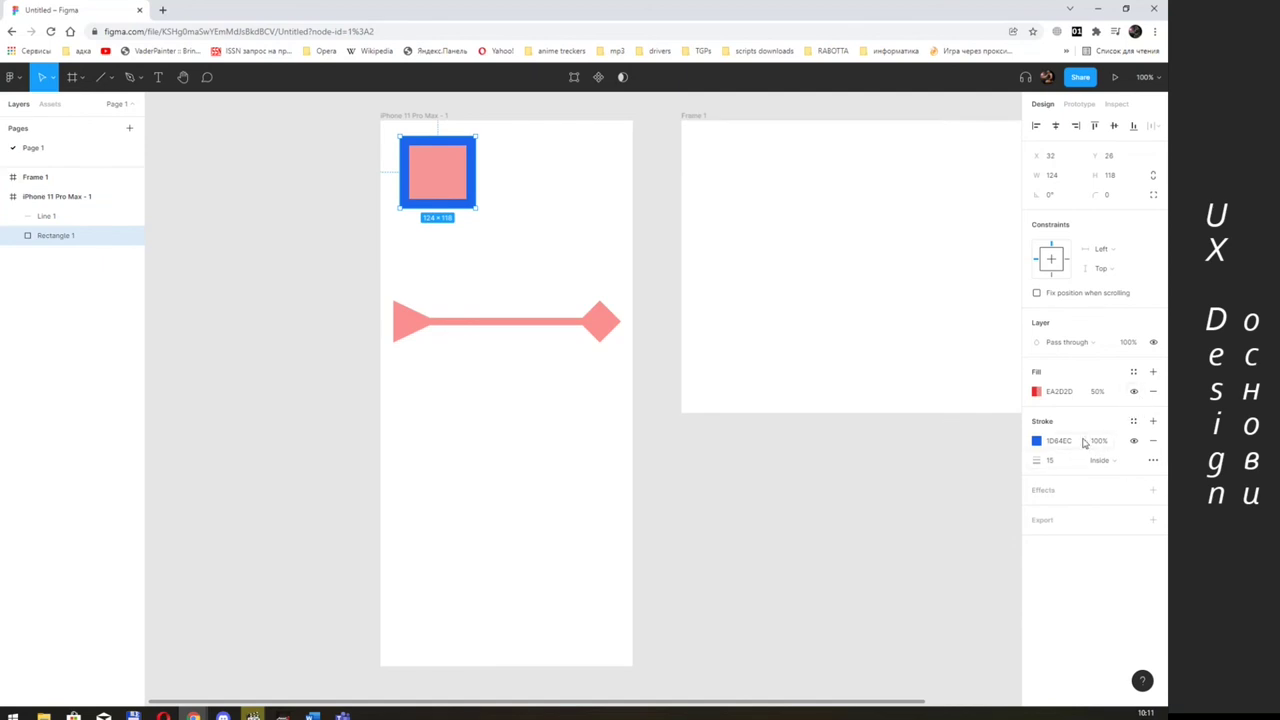
{"action": "left_click", "coordinate": [1050, 460]}
{"action": "left_click_drag", "start_coordinate": [1036, 460], "coordinate": [1040, 460]}
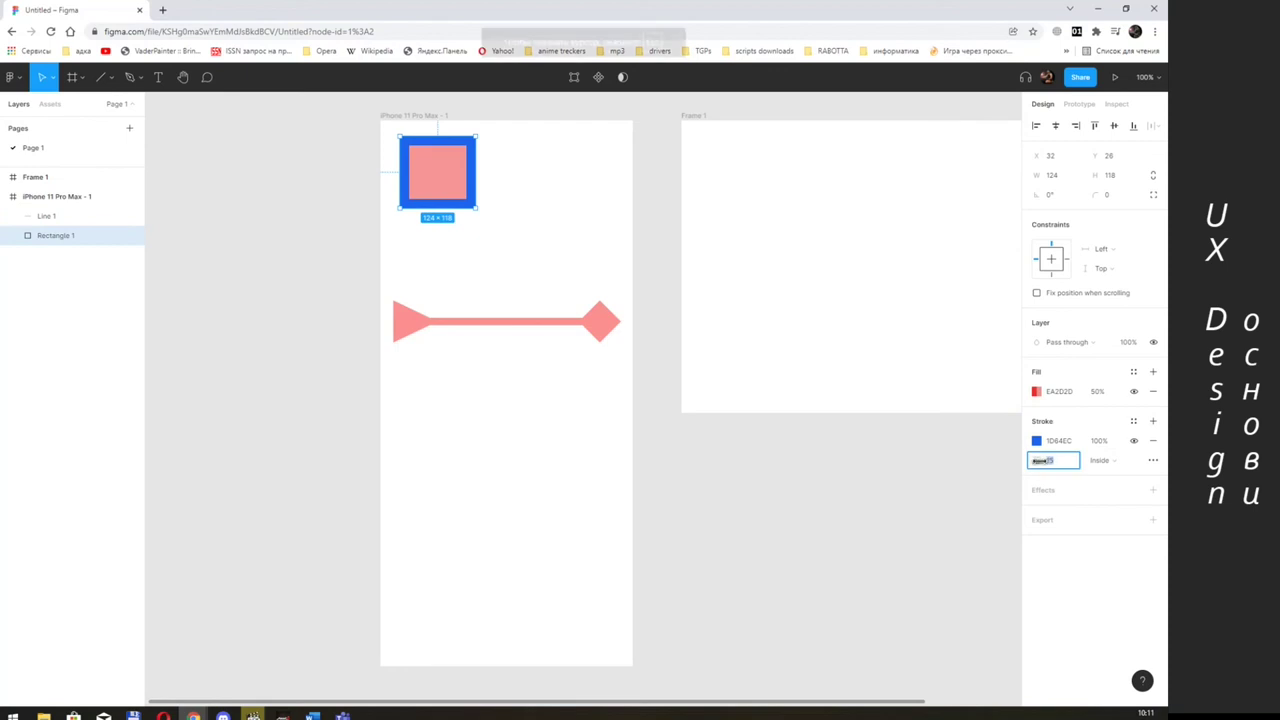
{"action": "left_click", "coordinate": [1152, 391]}
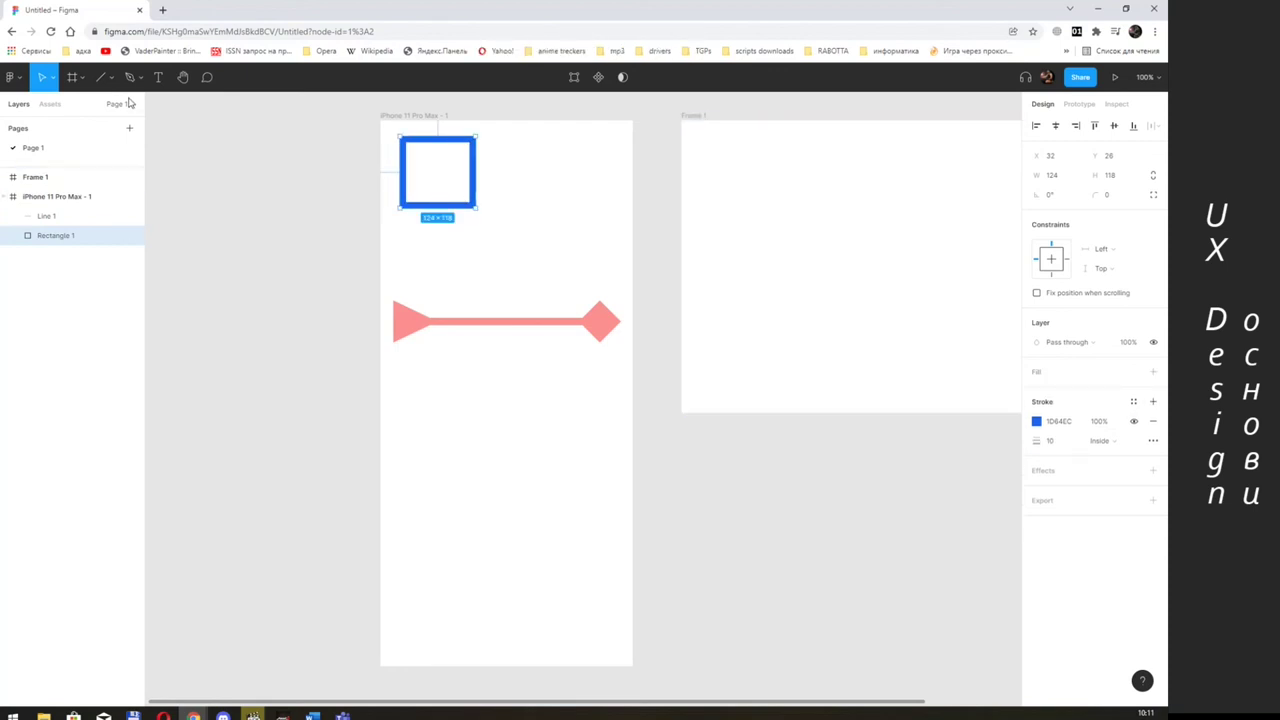
{"action": "left_click", "coordinate": [85, 79]}
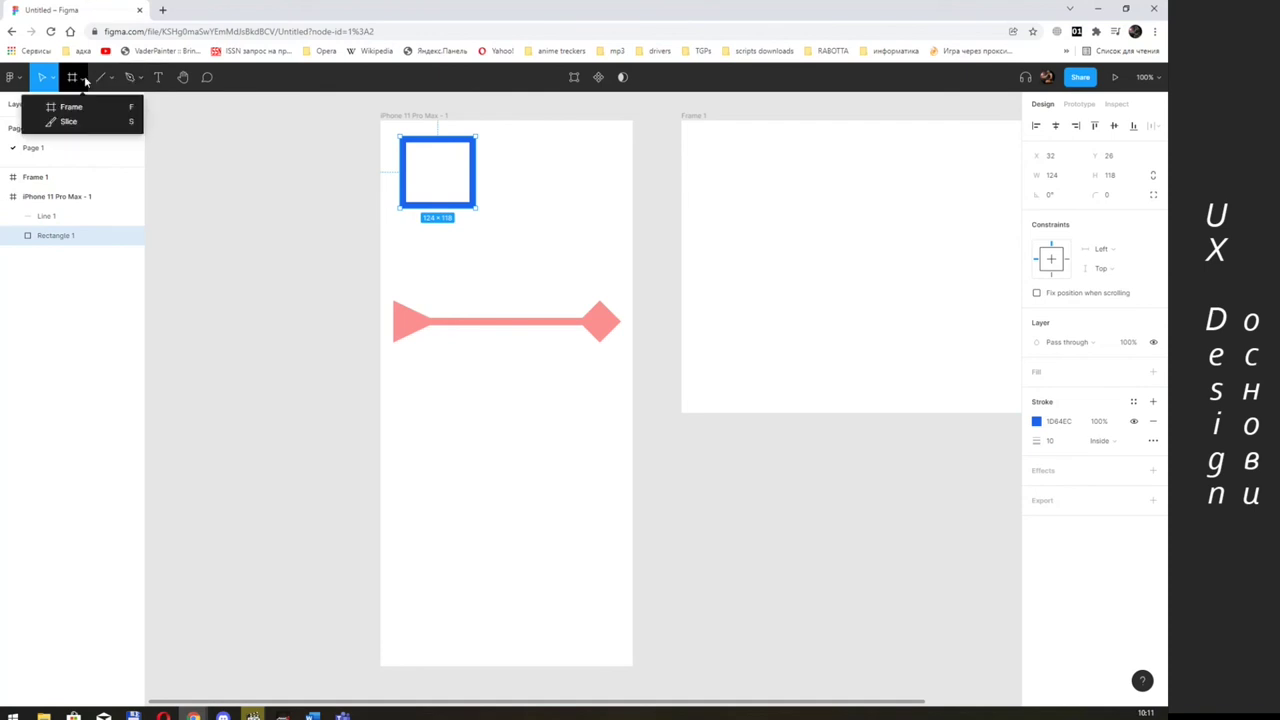
- Add a size-24 'Logo' text inside the blue square and raise the pink arrow line
{"action": "left_click", "coordinate": [158, 78]}
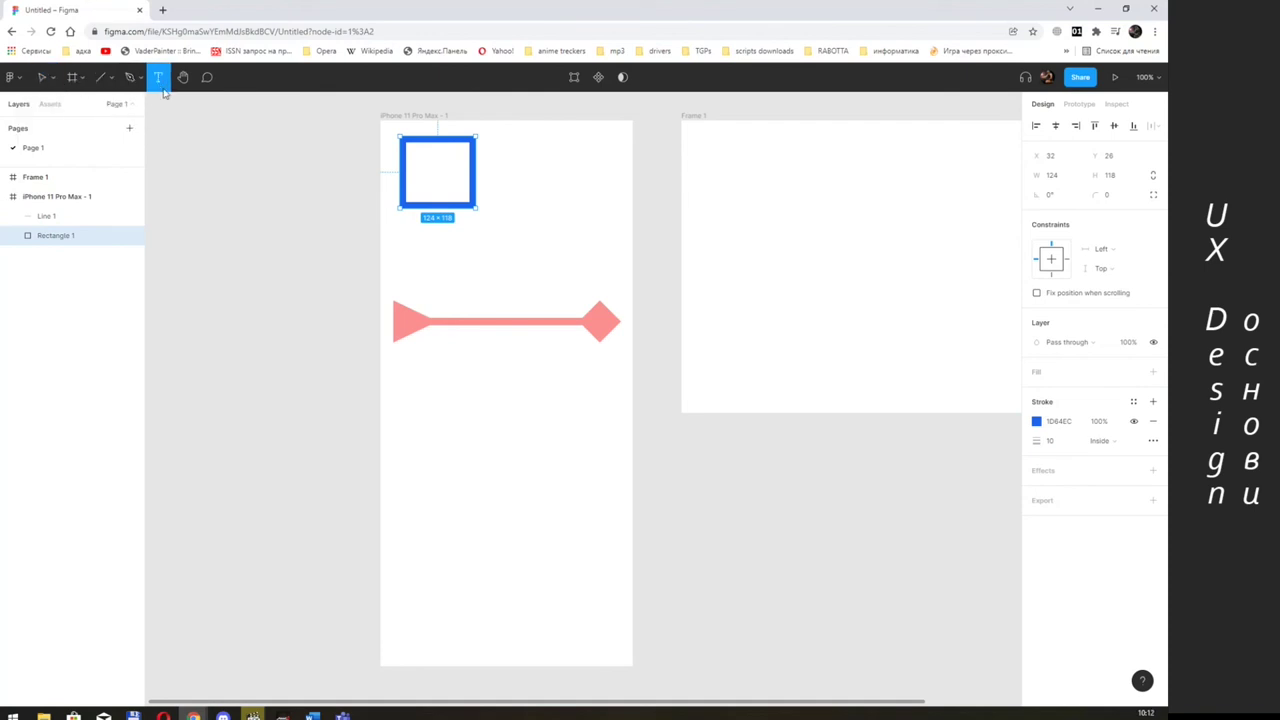
{"action": "left_click", "coordinate": [411, 252]}
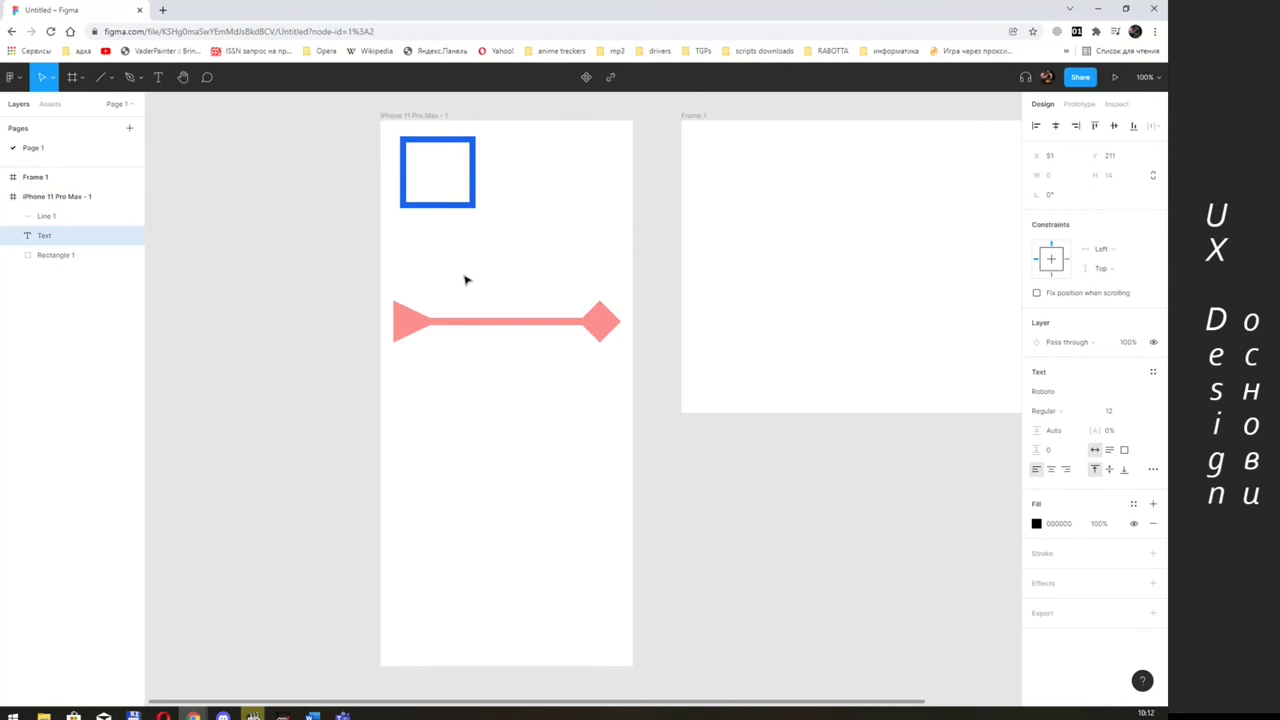
{"action": "type", "text": "Logo"}
{"action": "key", "text": "ctrl+a"}
{"action": "left_click", "coordinate": [1143, 413]}
{"action": "left_click", "coordinate": [1132, 470]}
{"action": "key", "text": "Escape"}
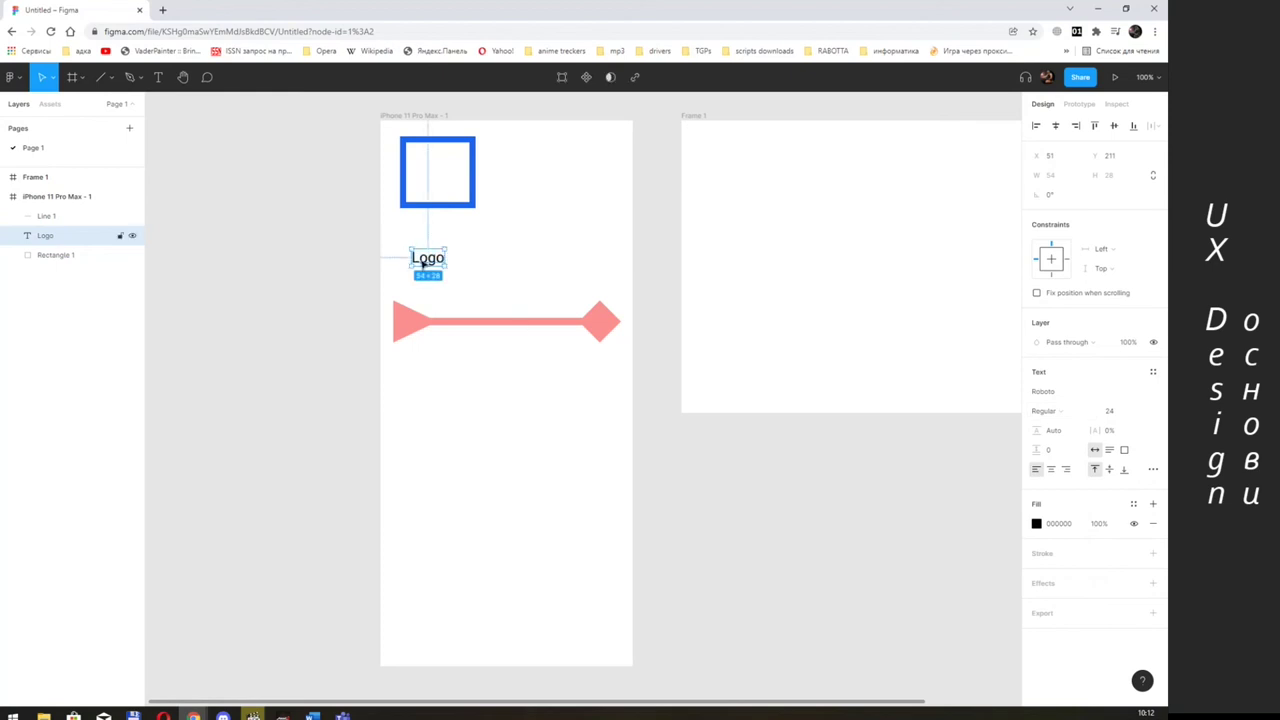
{"action": "left_click_drag", "start_coordinate": [426, 261], "coordinate": [435, 179]}
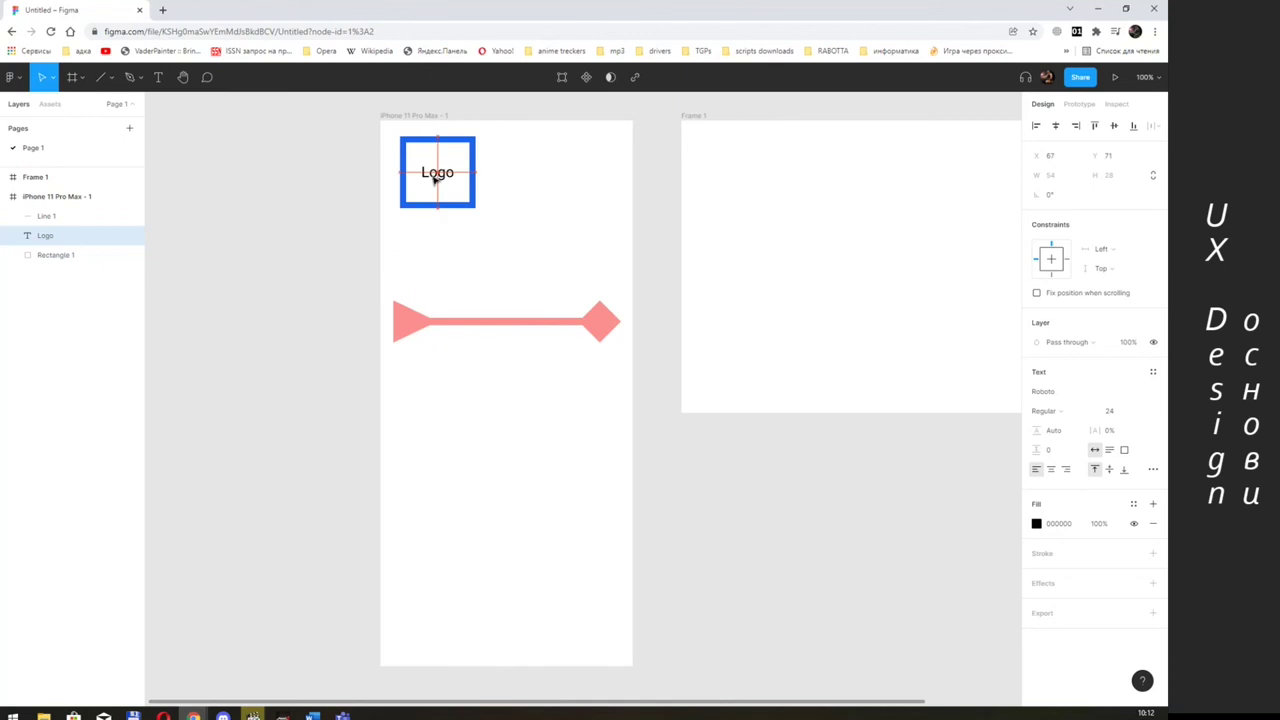
{"action": "mouse_move", "coordinate": [500, 318]}
{"action": "left_mouse_down"}
{"action": "mouse_move", "coordinate": [496, 237]}
{"action": "mouse_move", "coordinate": [502, 265]}
{"action": "left_mouse_up"}
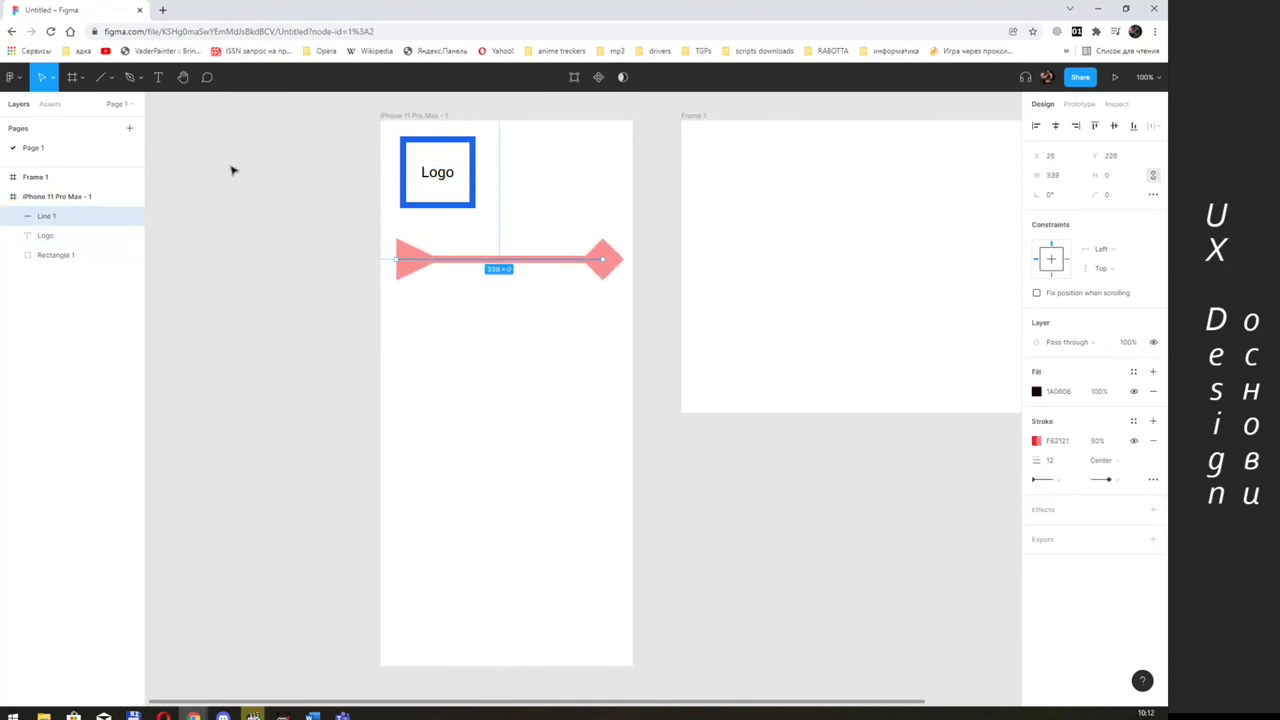
- Draw a text box below the pink arrow and paste in the Ukrainian paragraphs about commenting on projects
{"action": "left_click", "coordinate": [158, 77]}
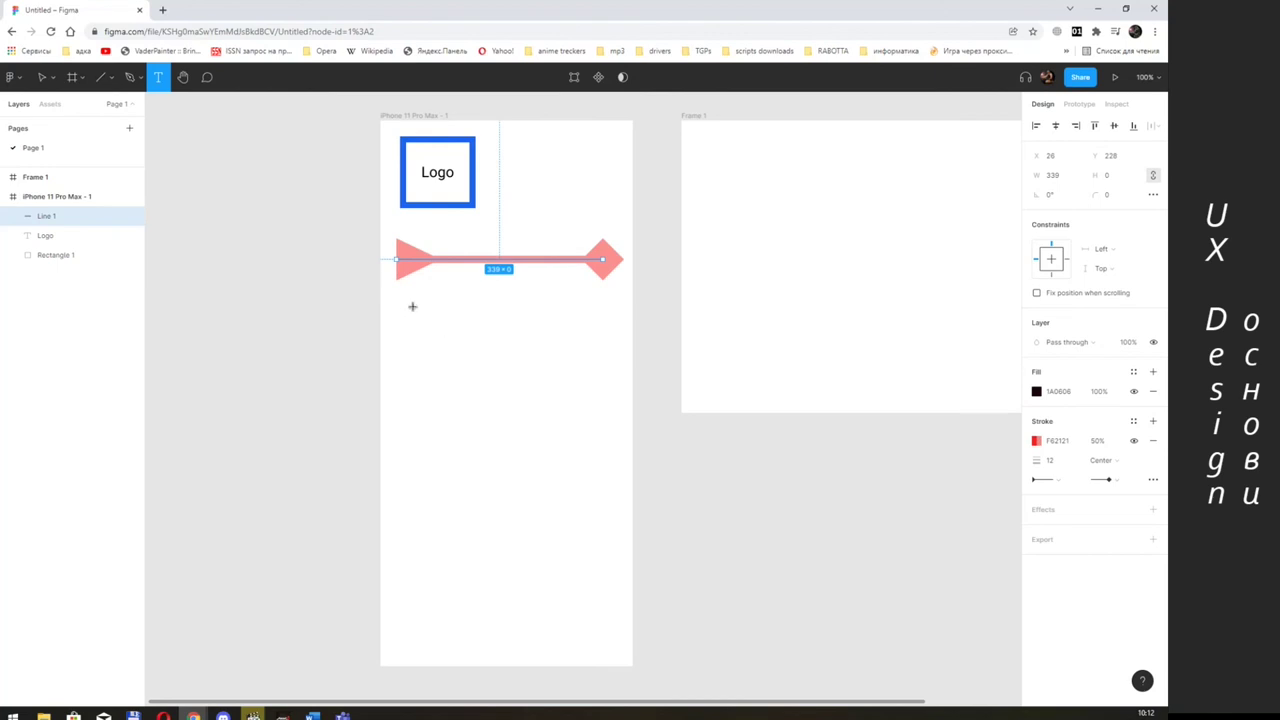
{"action": "left_click_drag", "start_coordinate": [405, 301], "coordinate": [610, 497]}
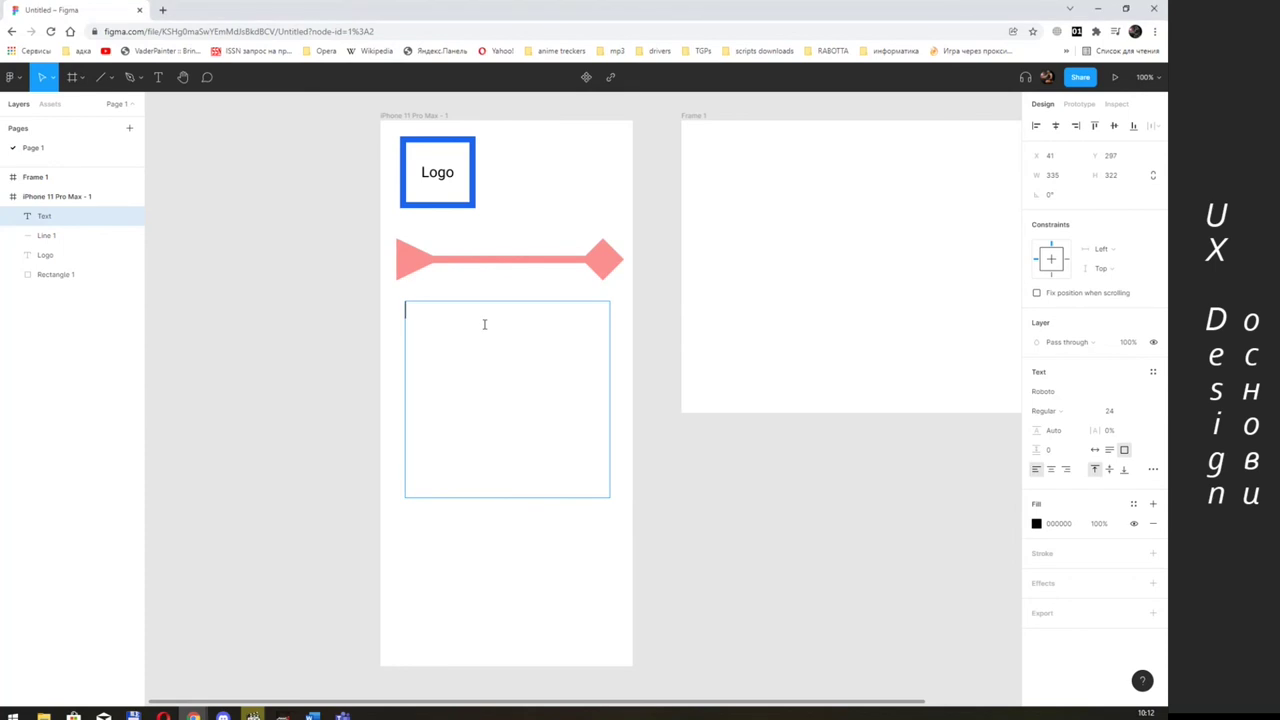
{"action": "key", "text": "ctrl+v"}
{"action": "scroll", "coordinate": [521, 316], "scroll_direction": "down", "scroll_amount": 1}
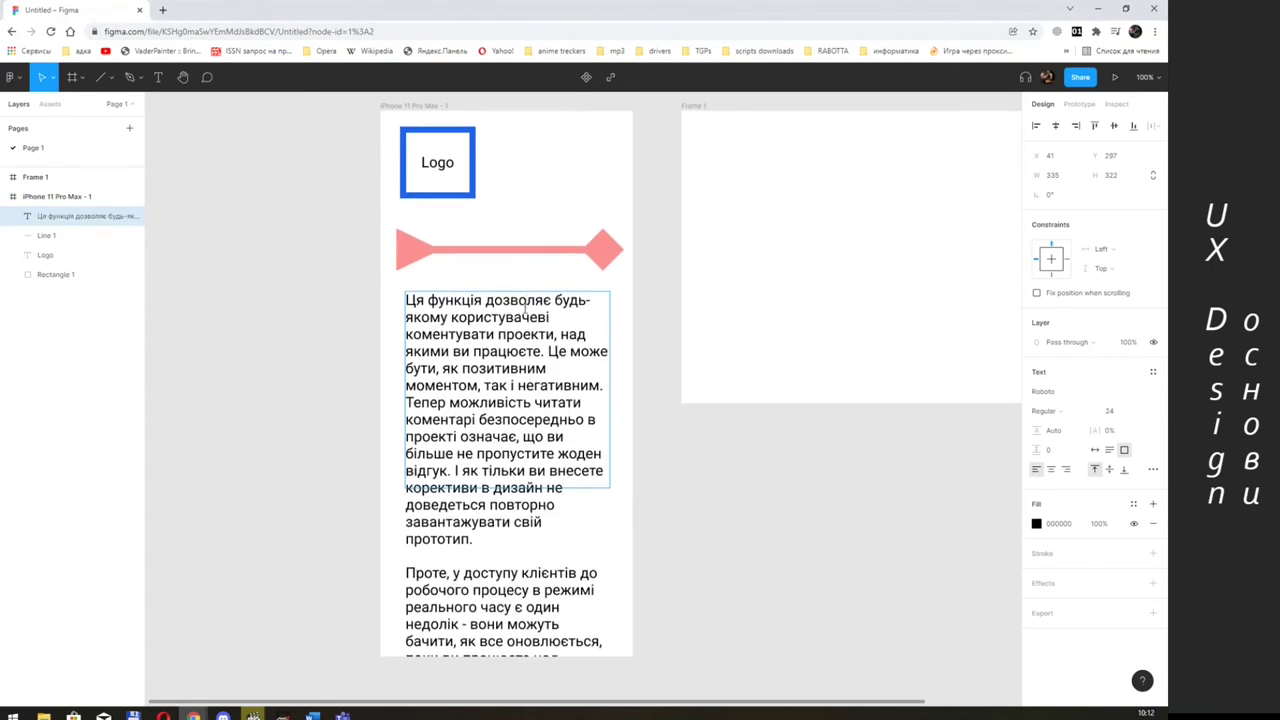
{"action": "scroll", "coordinate": [522, 318], "scroll_direction": "down", "scroll_amount": 5}
{"action": "scroll", "coordinate": [525, 321], "scroll_direction": "up", "scroll_amount": 1}
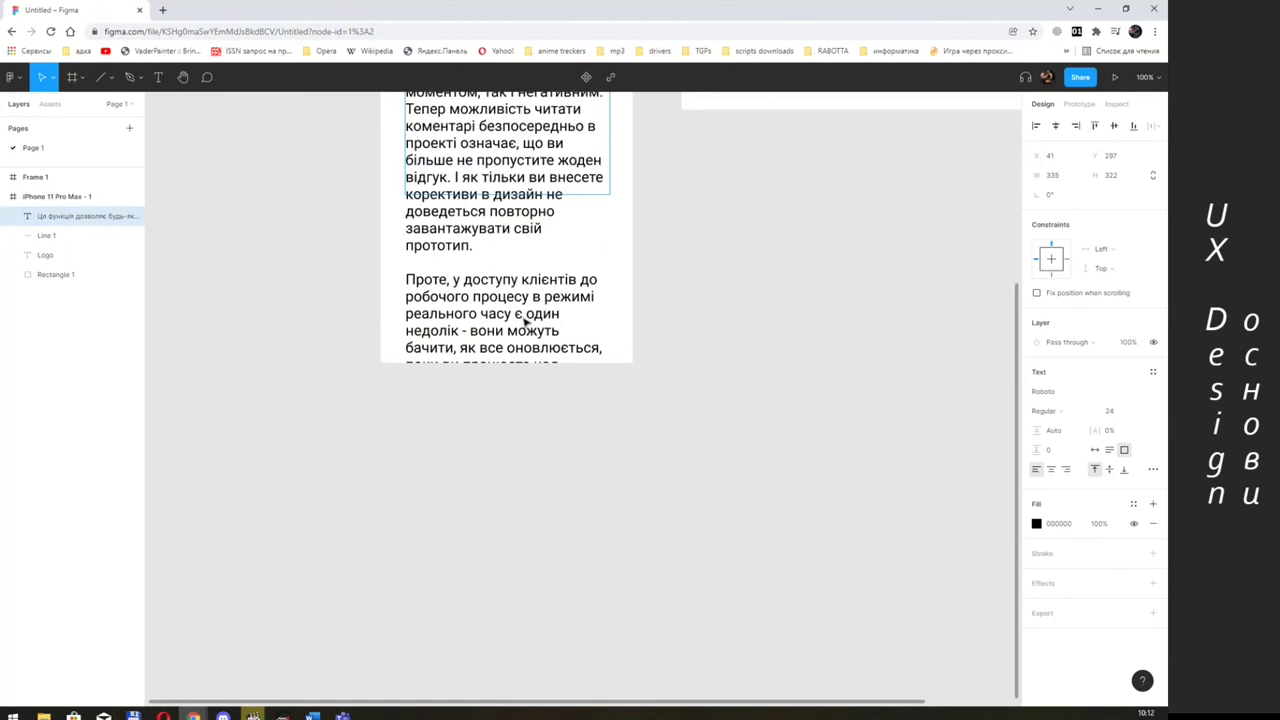
{"action": "scroll", "coordinate": [525, 321], "scroll_direction": "up", "scroll_amount": 1}
{"action": "scroll", "coordinate": [525, 321], "scroll_direction": "up", "scroll_amount": 1}
{"action": "scroll", "coordinate": [554, 254], "scroll_direction": "up", "scroll_amount": 2}
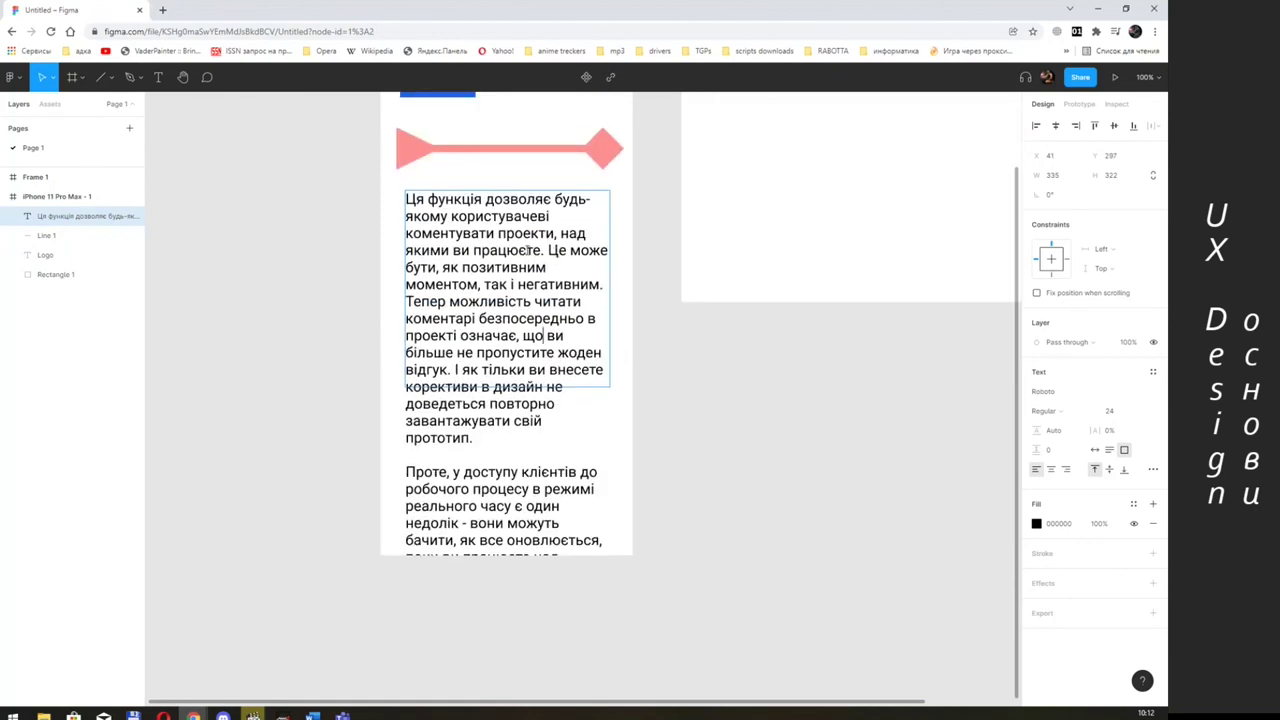
{"action": "key", "text": "Escape"}
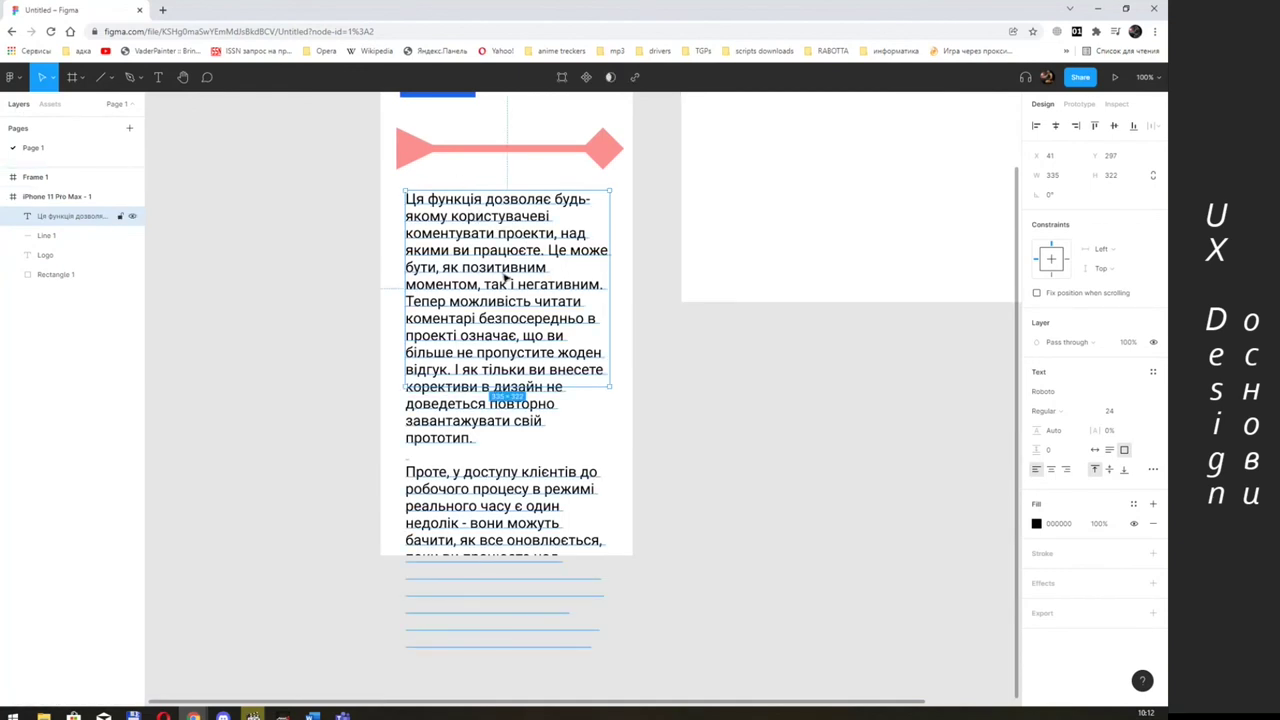
- Widen the Ukrainian text box to 340×332 and set its font size to 14, after trying 12 and 13
{"action": "scroll", "coordinate": [634, 297], "scroll_direction": "up", "scroll_amount": 2}
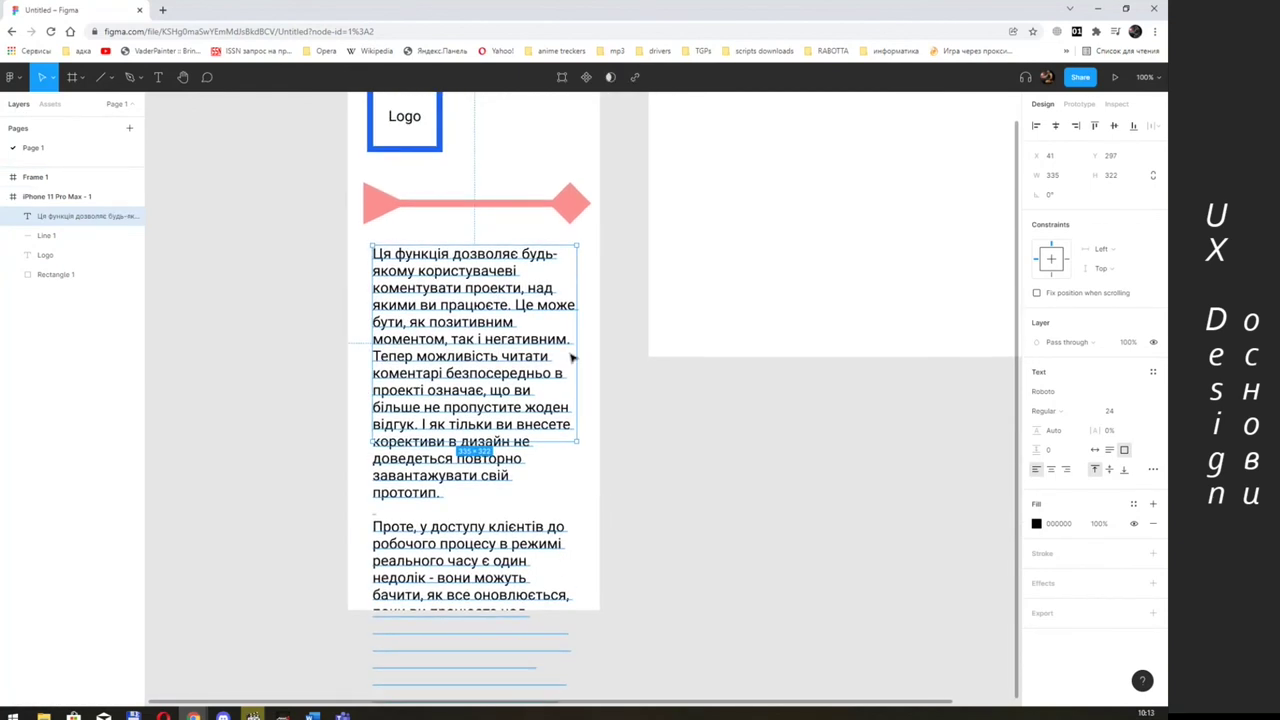
{"action": "left_click_drag", "start_coordinate": [577, 441], "coordinate": [575, 447]}
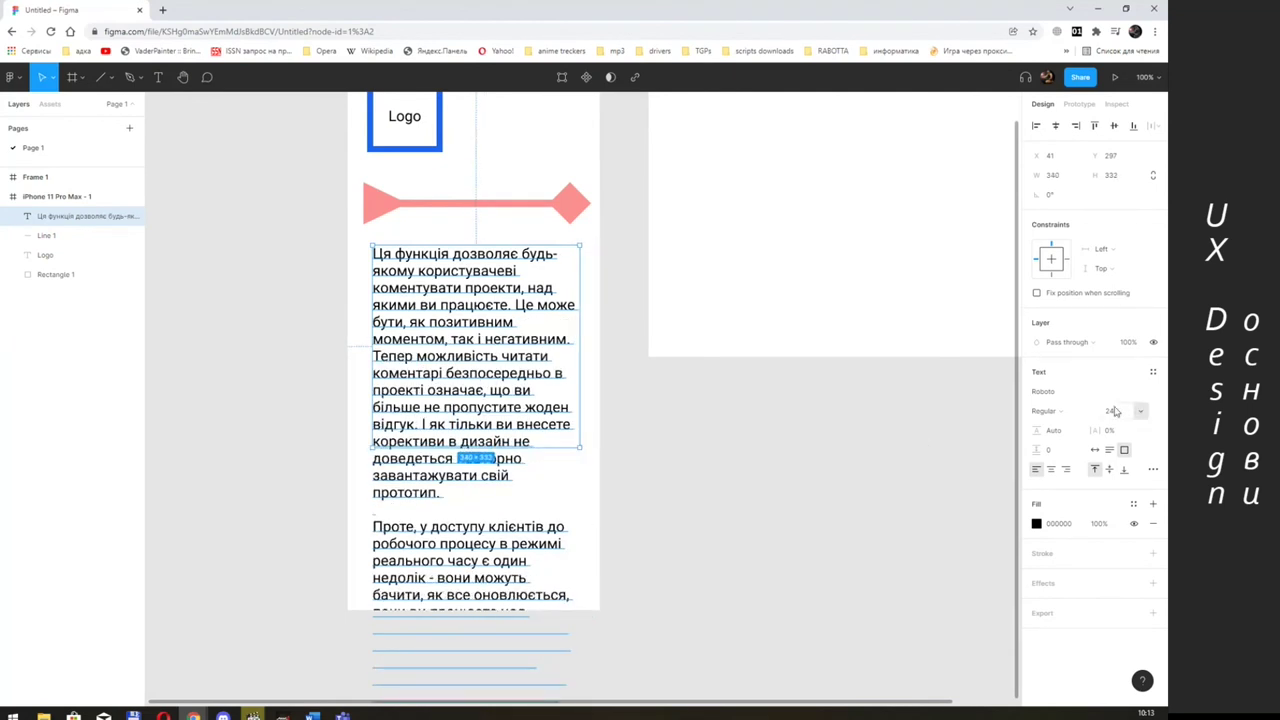
{"action": "left_click", "coordinate": [1140, 411]}
{"action": "left_click", "coordinate": [1137, 352]}
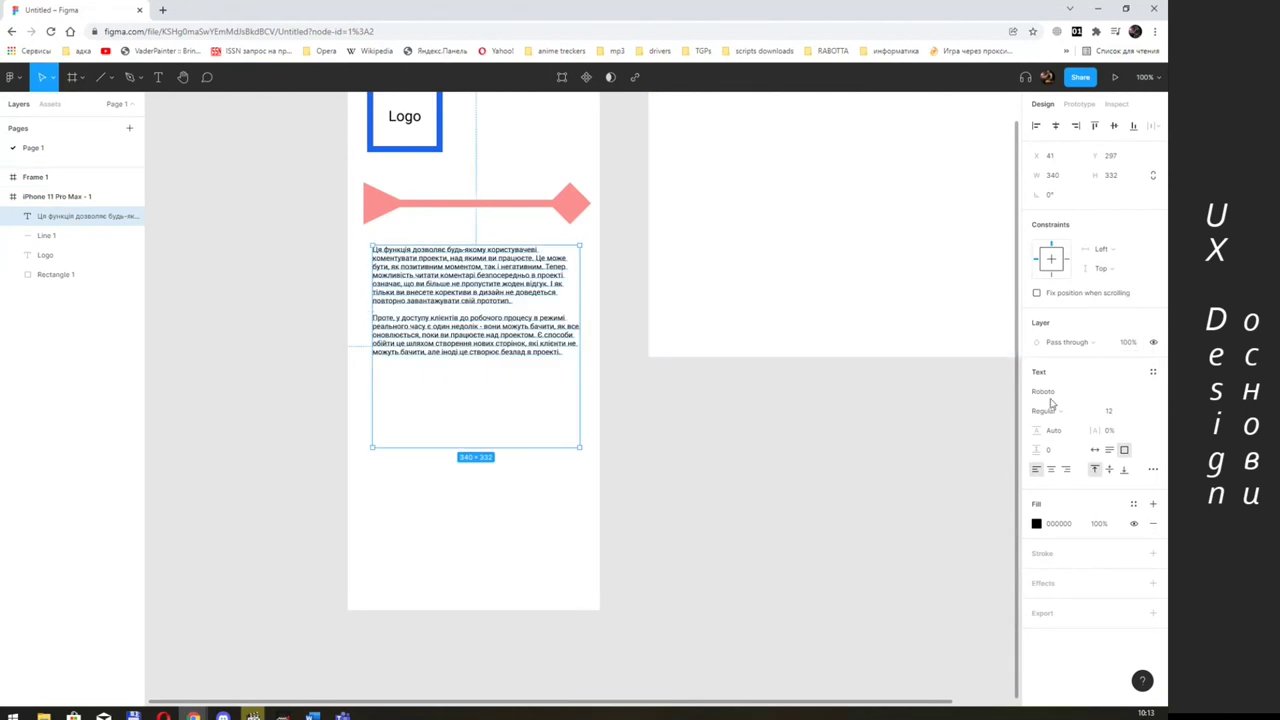
{"action": "left_click", "coordinate": [1140, 411]}
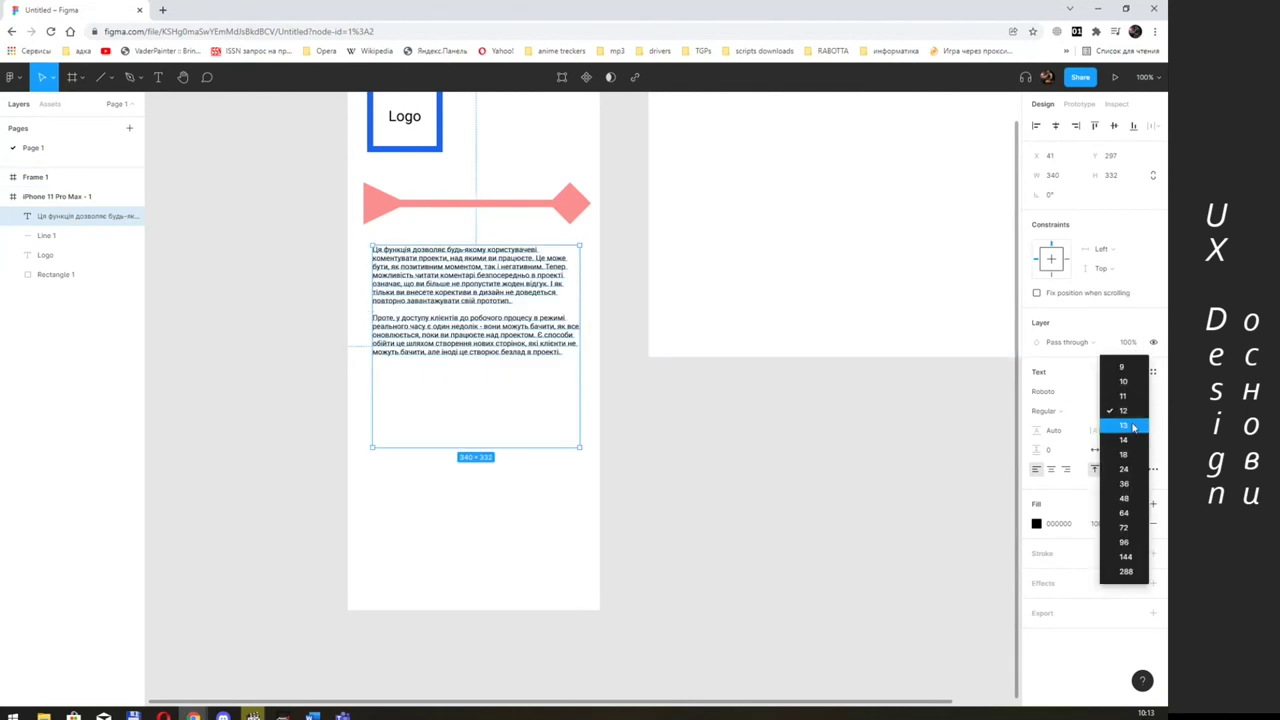
{"action": "left_click", "coordinate": [1133, 426]}
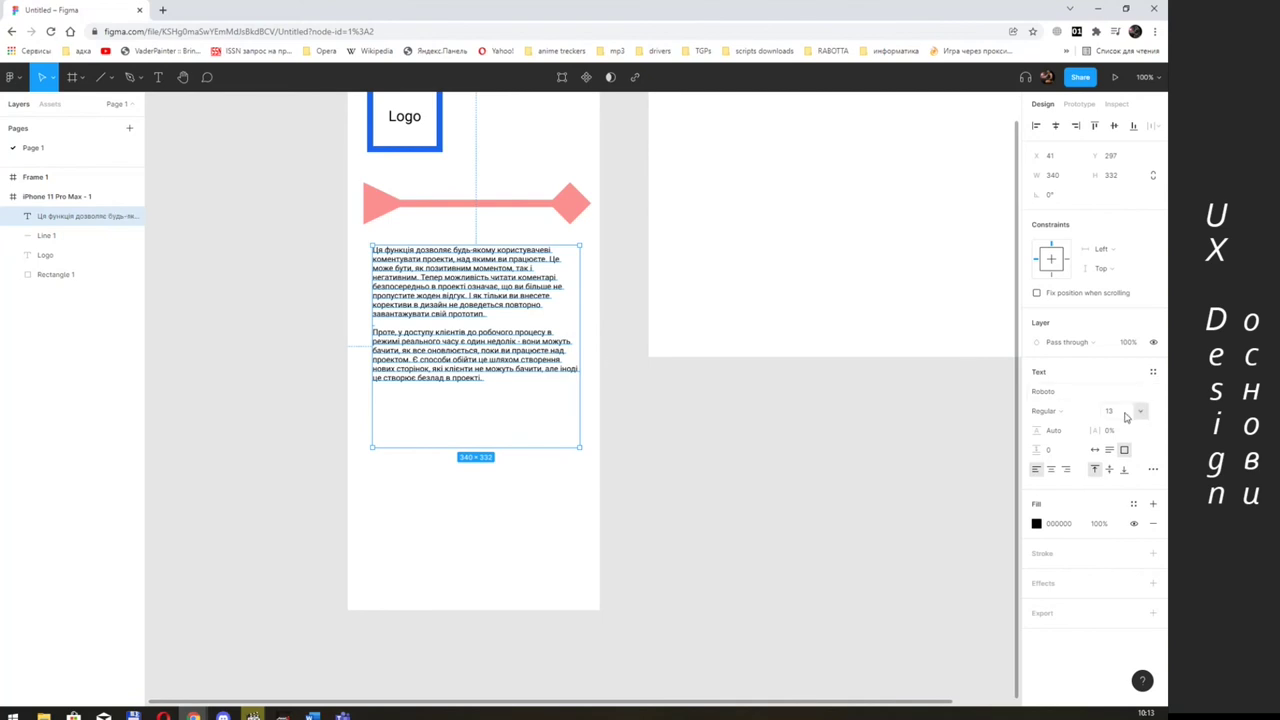
{"action": "left_click", "coordinate": [1144, 418]}
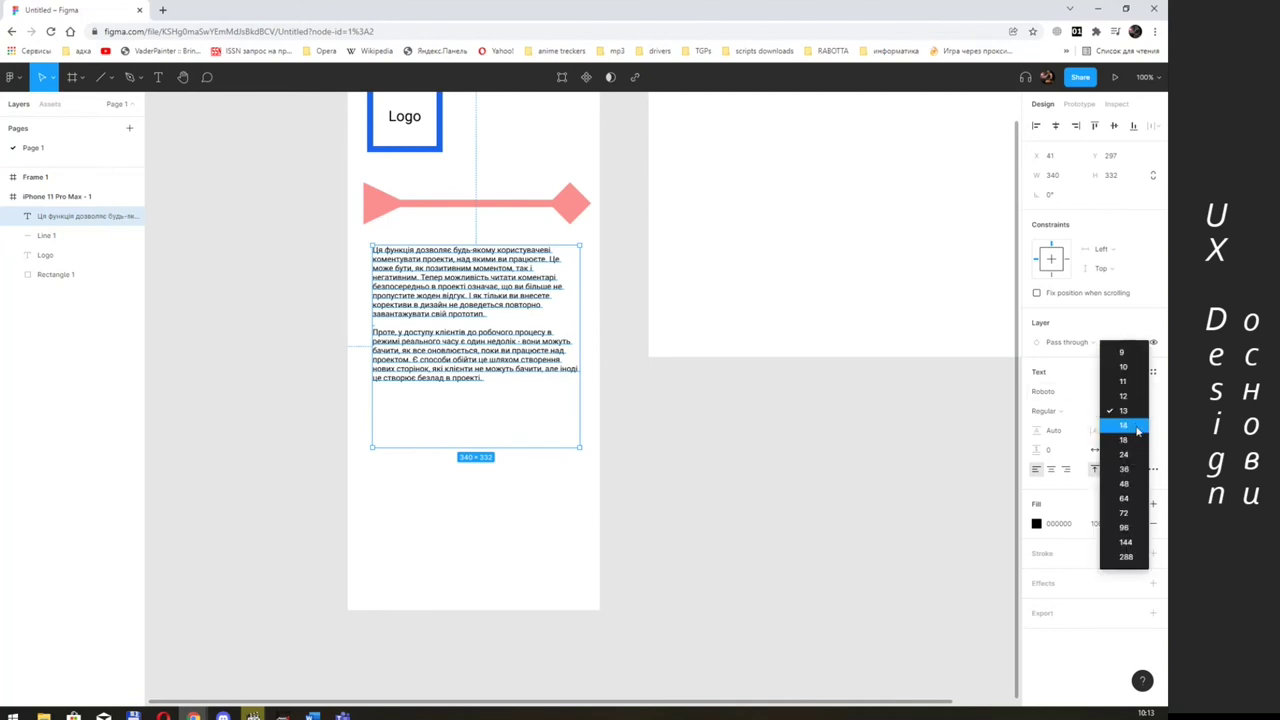
{"action": "left_click", "coordinate": [1137, 426]}
{"action": "scroll", "coordinate": [650, 400], "scroll_direction": "up", "scroll_amount": 3}
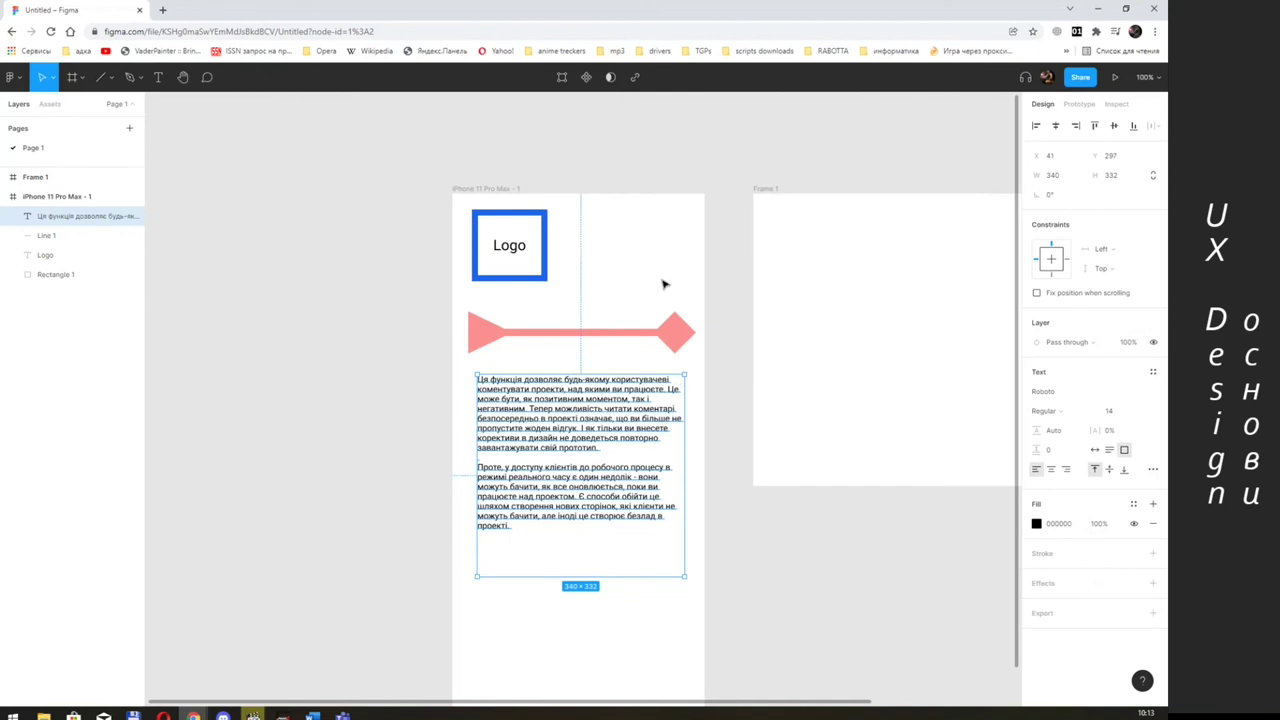
{"action": "scroll", "coordinate": [610, 240], "scroll_direction": "down", "scroll_amount": 2}
{"action": "left_click_drag", "start_coordinate": [599, 199], "coordinate": [540, 183]}
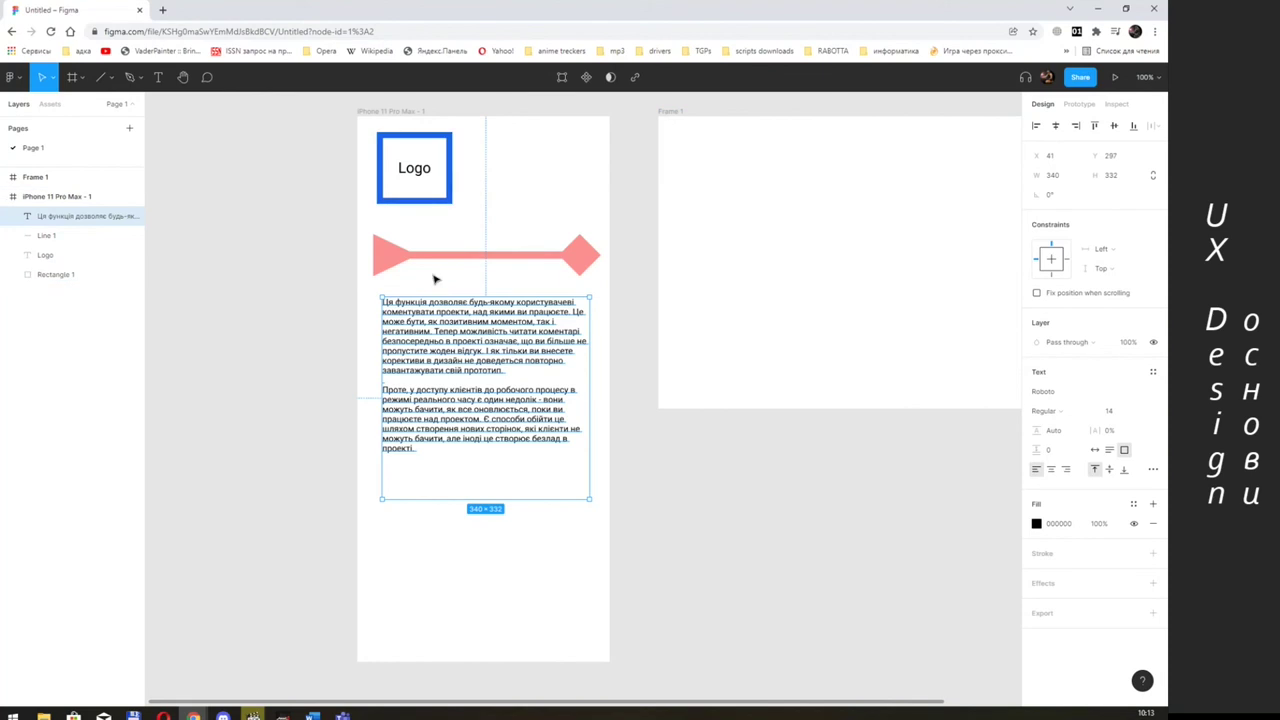
- Show the Layers list, deselect the text, then select the Logo text and the iPhone frame
{"action": "left_click", "coordinate": [49, 104]}
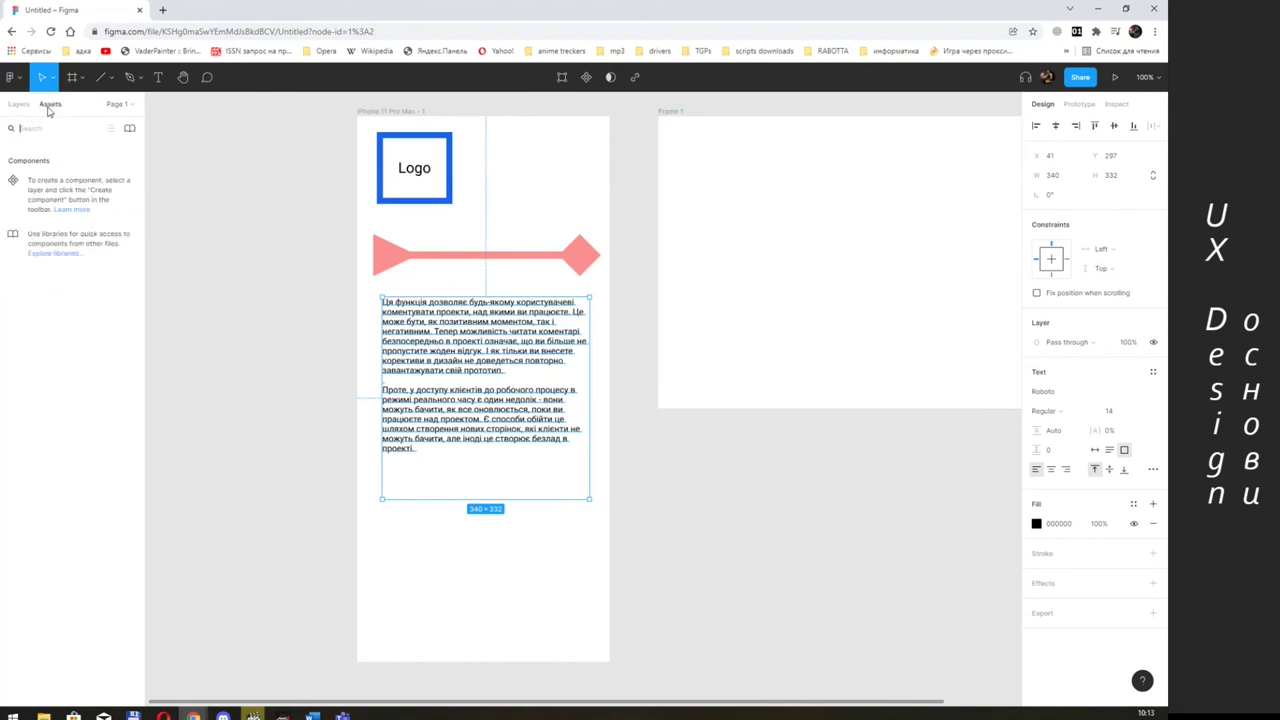
{"action": "left_click", "coordinate": [20, 104]}
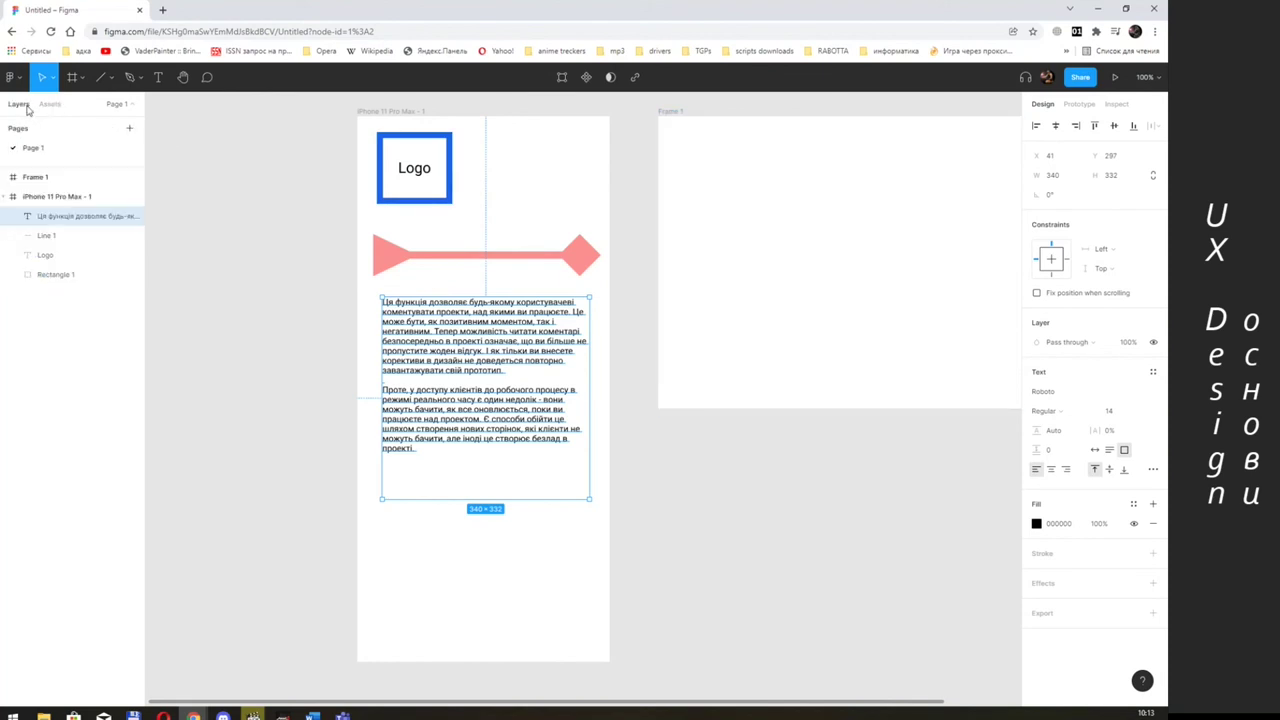
{"action": "left_click", "coordinate": [83, 343]}
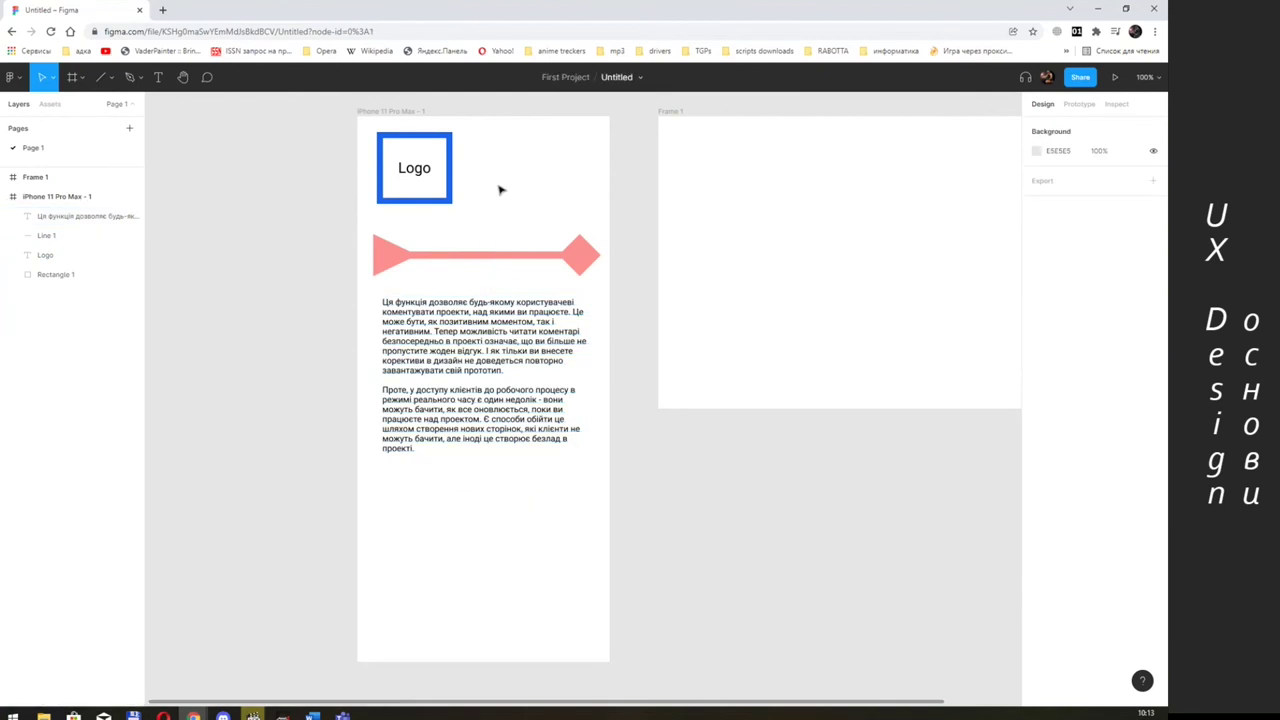
{"action": "left_click", "coordinate": [416, 164]}
{"action": "left_click", "coordinate": [526, 177]}
{"action": "right_click", "coordinate": [525, 176]}
{"action": "left_click", "coordinate": [668, 170]}
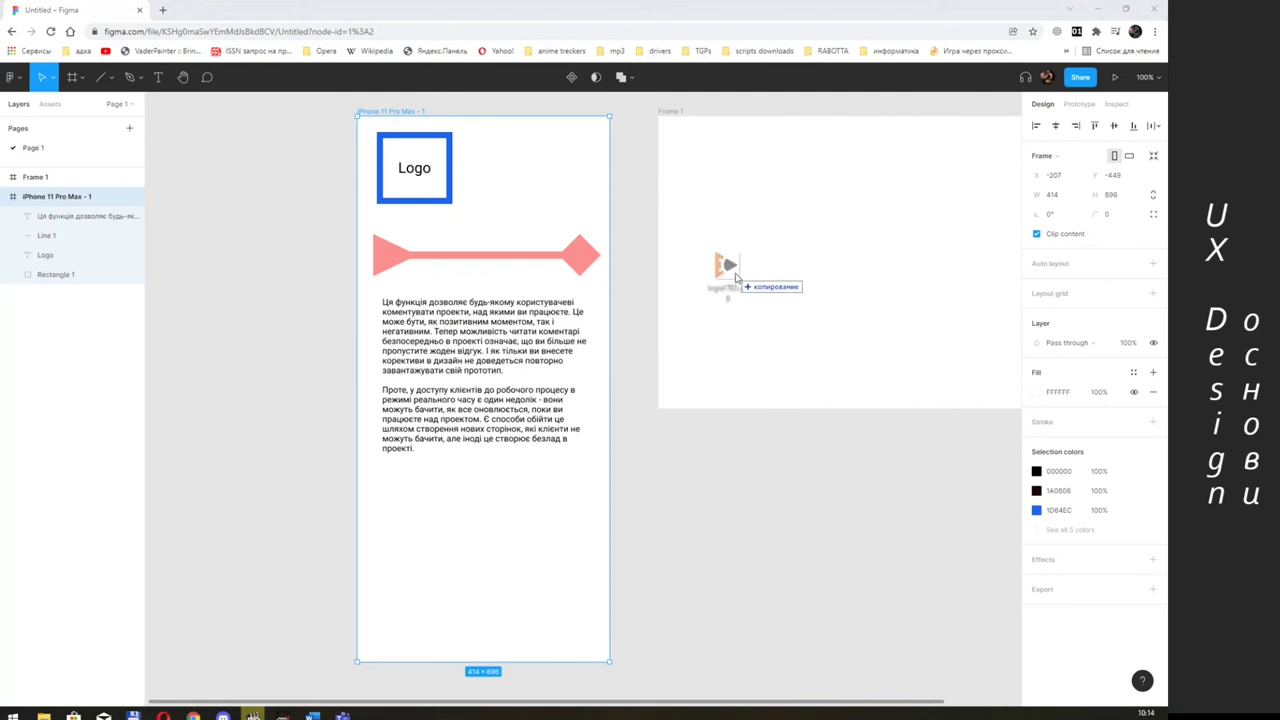
- Import the logoKTED image, shrink it to the blue box's size, and place the Logo text beneath it
{"action": "mouse_move", "coordinate": [894, 229]}
{"action": "left_mouse_down"}
{"action": "mouse_move", "coordinate": [738, 278]}
{"action": "mouse_move", "coordinate": [478, 394]}
{"action": "mouse_move", "coordinate": [501, 420]}
{"action": "left_mouse_up"}
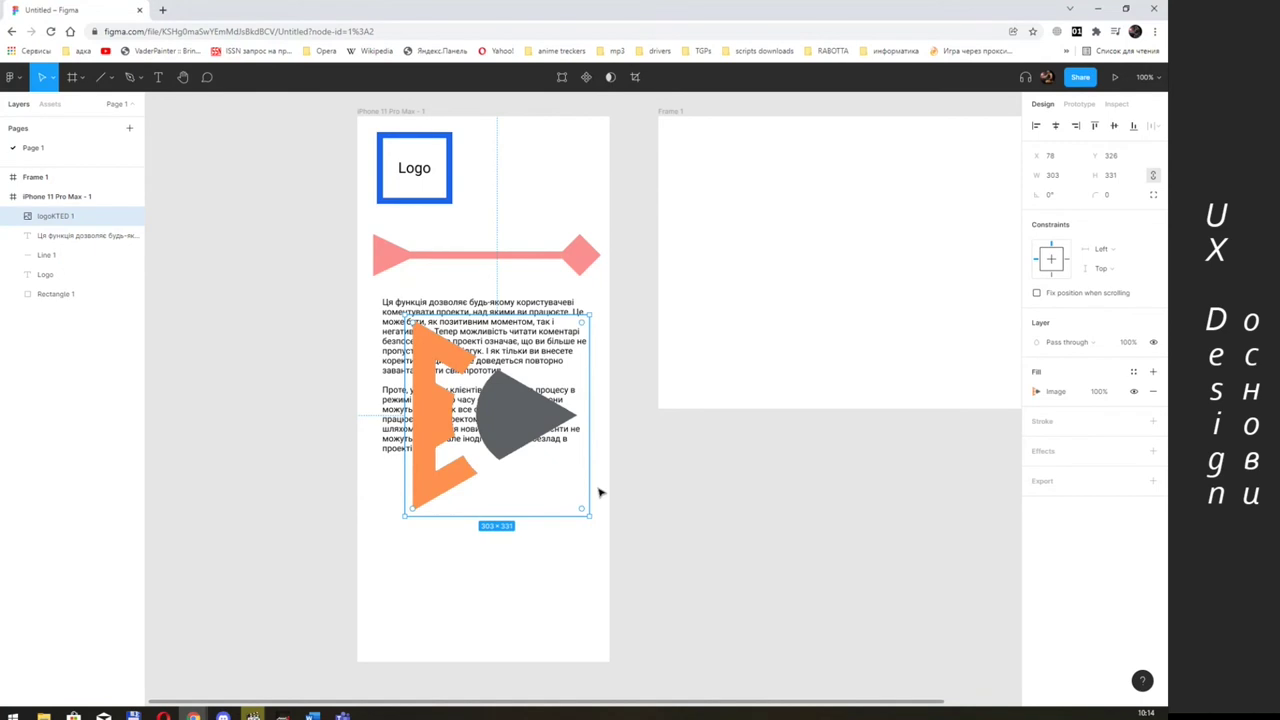
{"action": "mouse_move", "coordinate": [589, 516]}
{"action": "left_mouse_down"}
{"action": "mouse_move", "coordinate": [474, 377]}
{"action": "mouse_move", "coordinate": [486, 168]}
{"action": "left_mouse_up"}
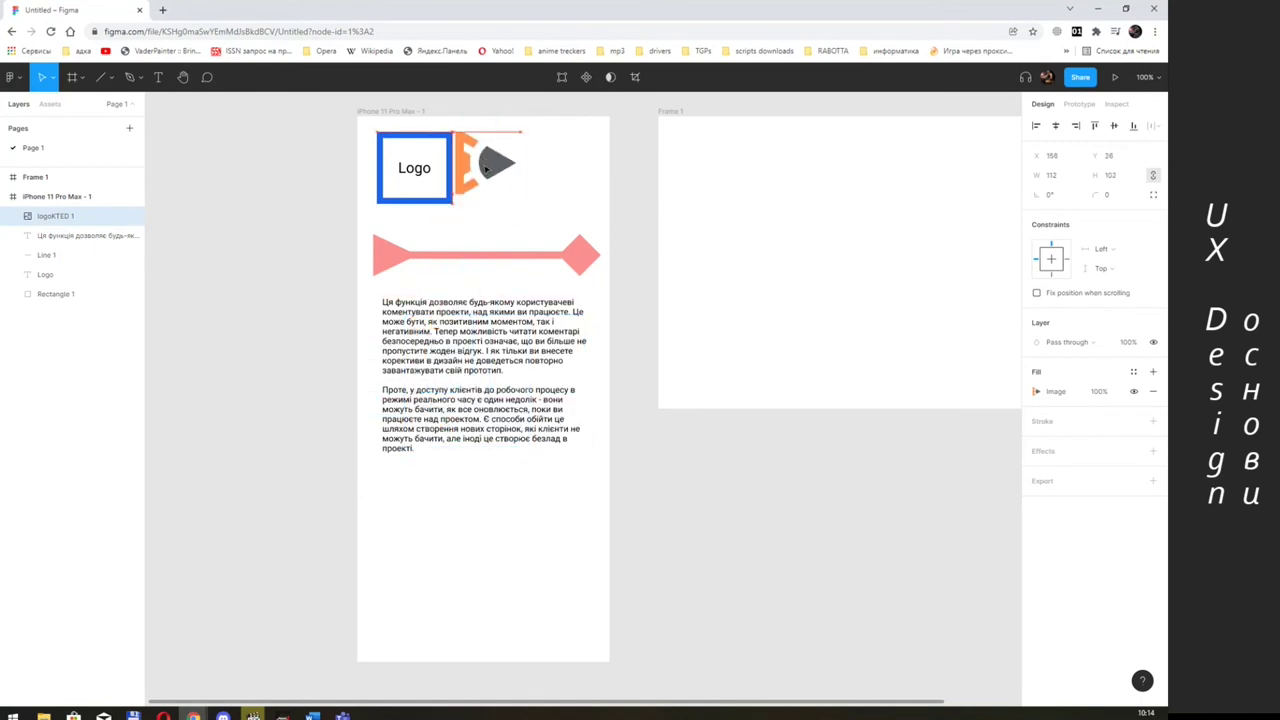
{"action": "left_click", "coordinate": [428, 201]}
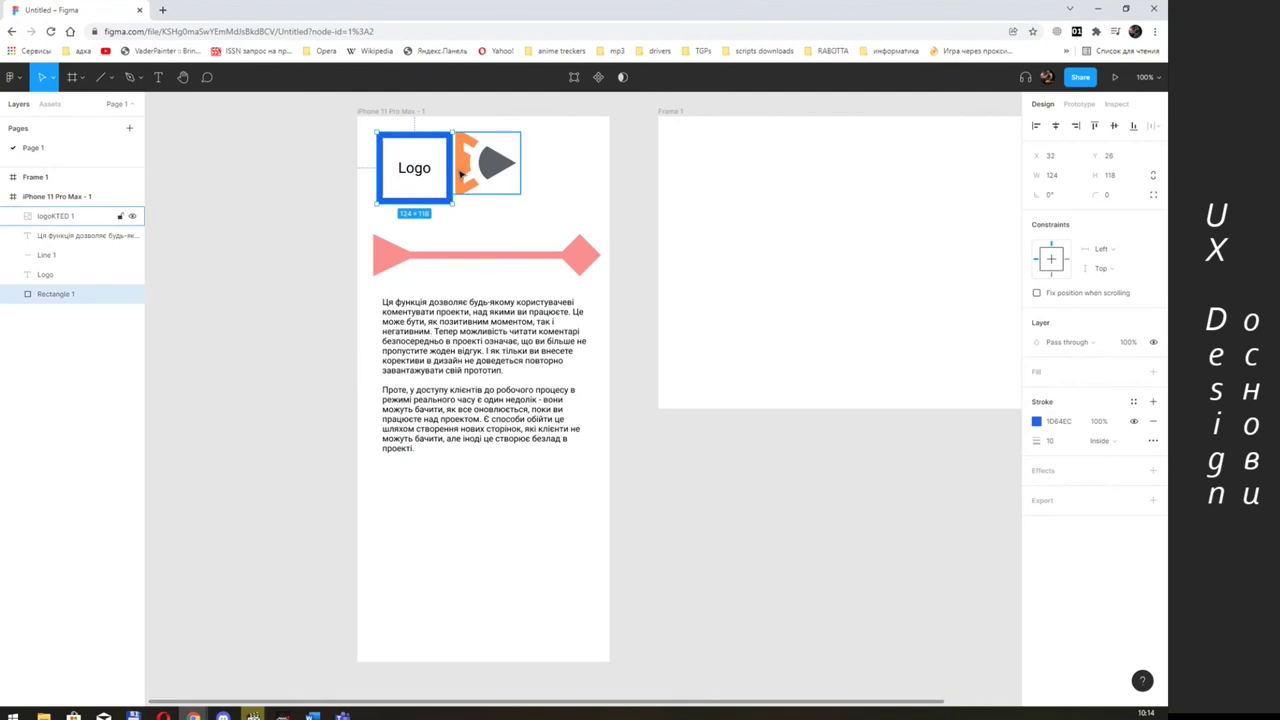
{"action": "mouse_move", "coordinate": [418, 176]}
{"action": "left_mouse_down"}
{"action": "mouse_move", "coordinate": [531, 205]}
{"action": "mouse_move", "coordinate": [455, 185]}
{"action": "left_mouse_up"}
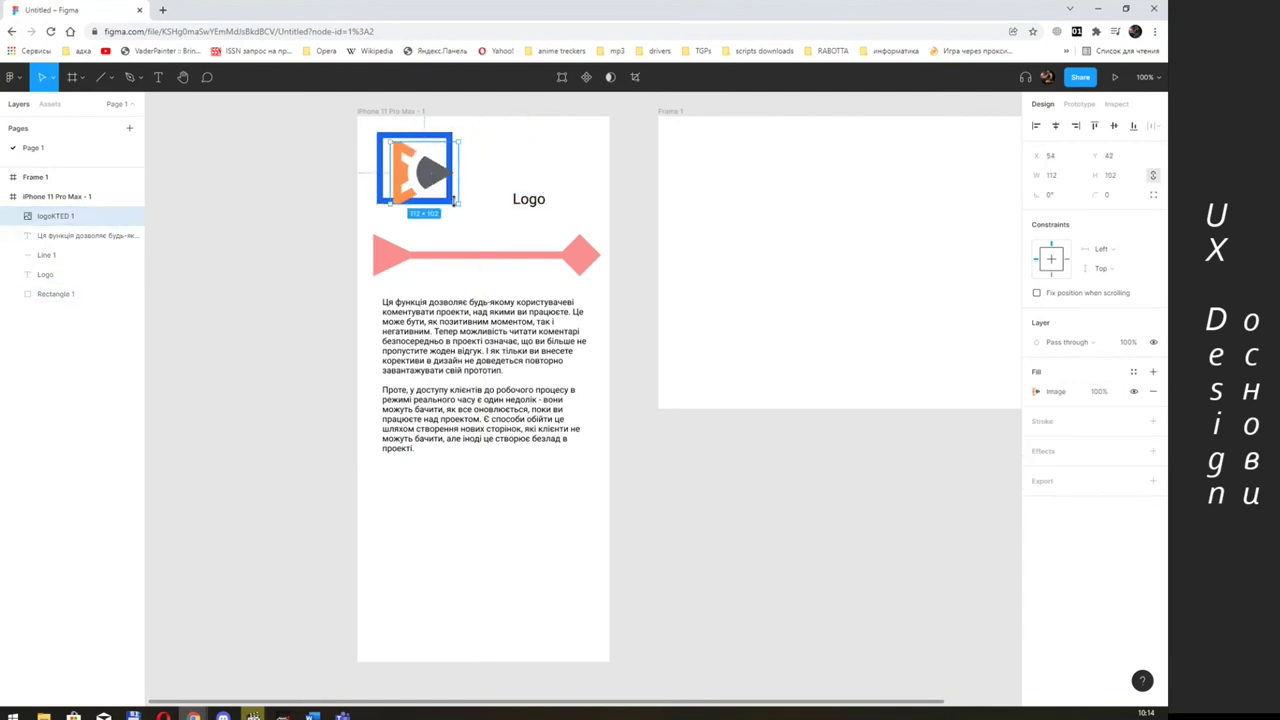
{"action": "left_click_drag", "start_coordinate": [452, 197], "coordinate": [441, 190]}
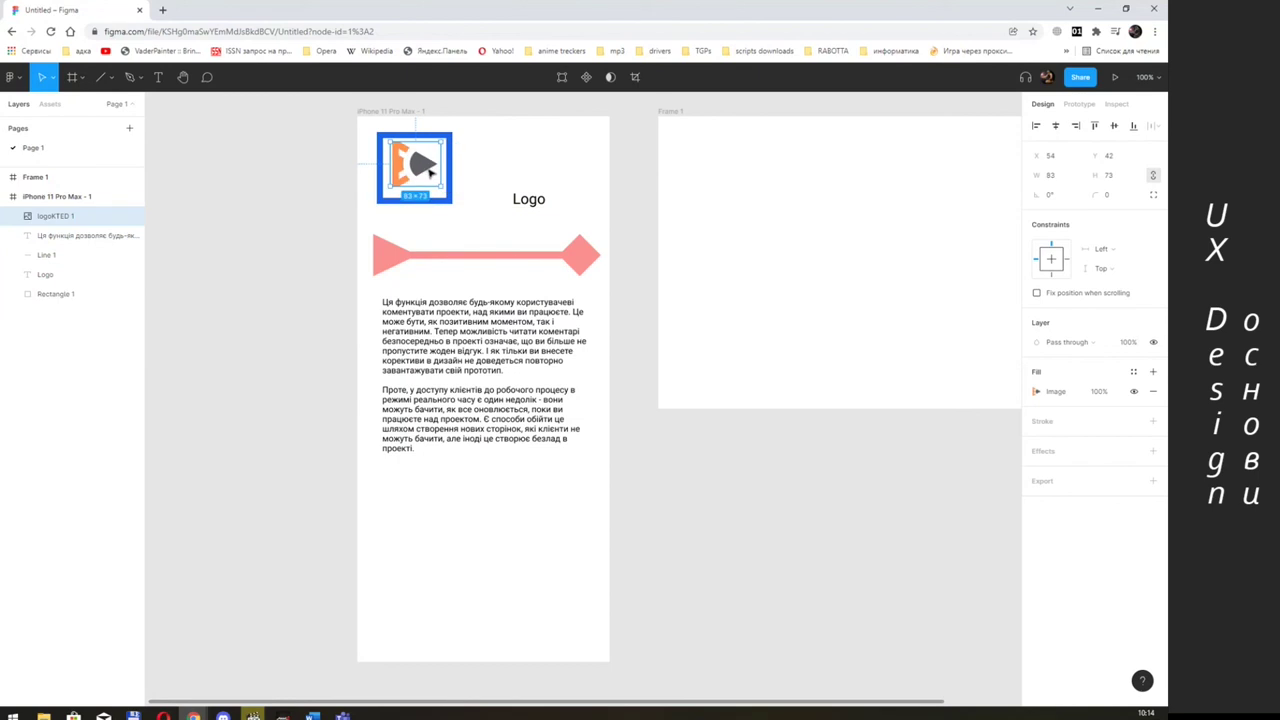
{"action": "left_click_drag", "start_coordinate": [531, 200], "coordinate": [403, 213]}
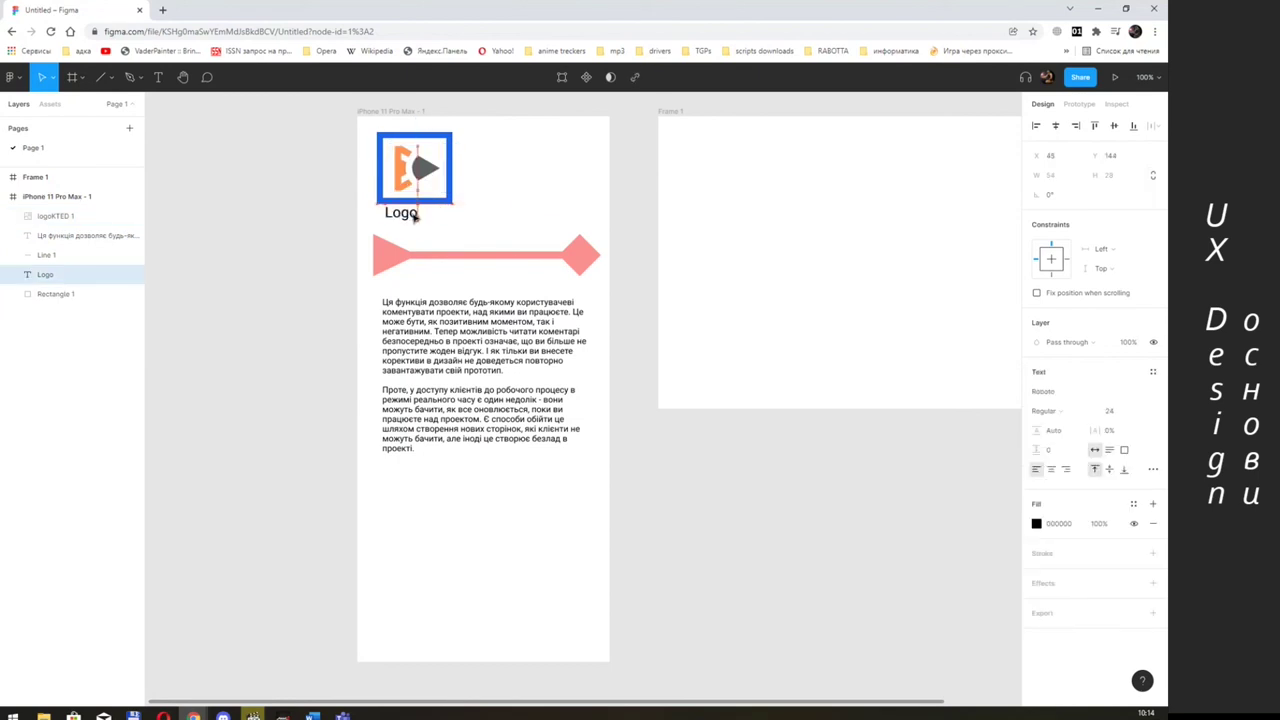
- Delete the blue placeholder box and move the logo image up near the frame's top
{"action": "left_click", "coordinate": [450, 205]}
{"action": "key", "text": "Delete"}
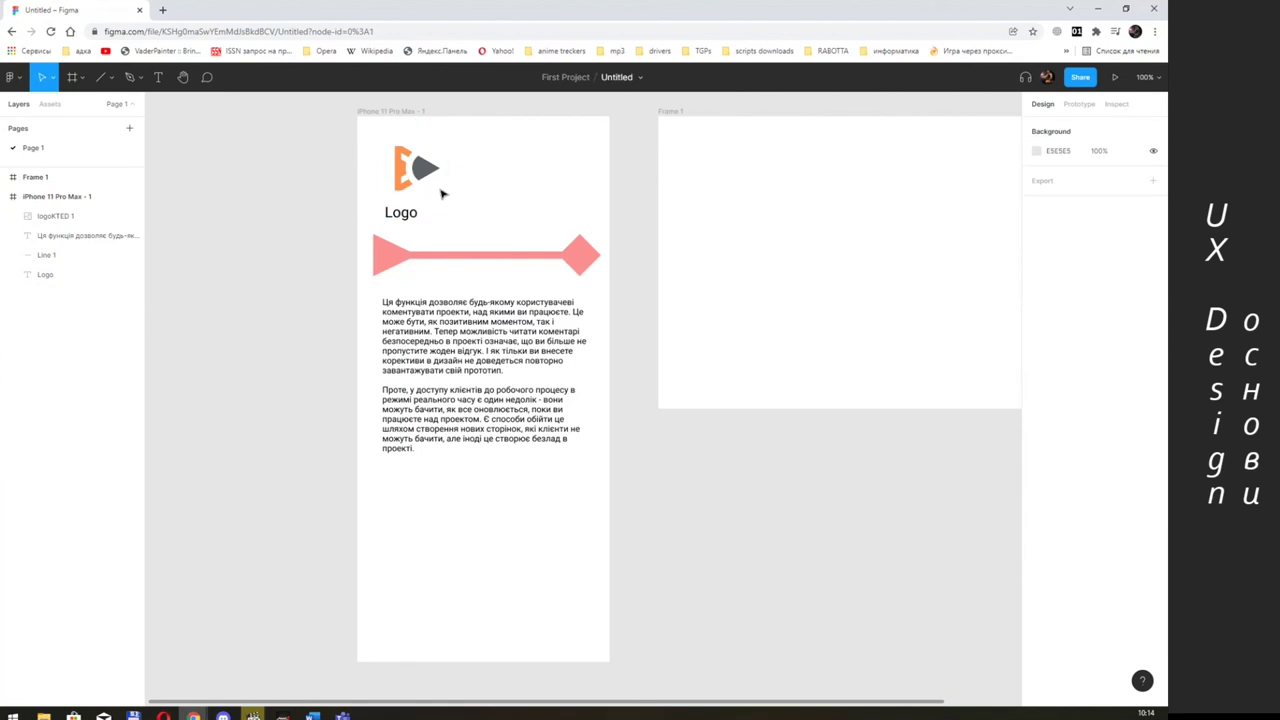
{"action": "left_click", "coordinate": [420, 170]}
{"action": "mouse_move", "coordinate": [436, 190]}
{"action": "left_mouse_down"}
{"action": "mouse_move", "coordinate": [436, 175]}
{"action": "mouse_move", "coordinate": [486, 198]}
{"action": "mouse_move", "coordinate": [425, 178]}
{"action": "left_mouse_up"}
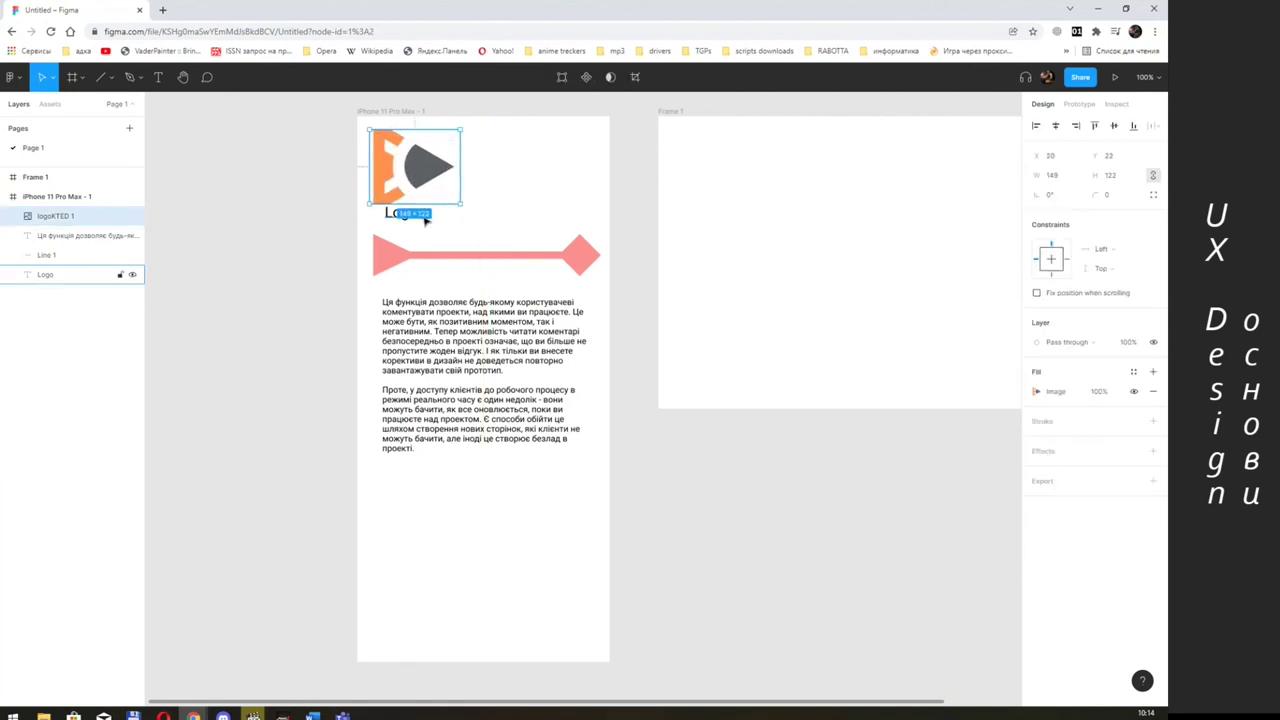
{"action": "left_click", "coordinate": [505, 231]}
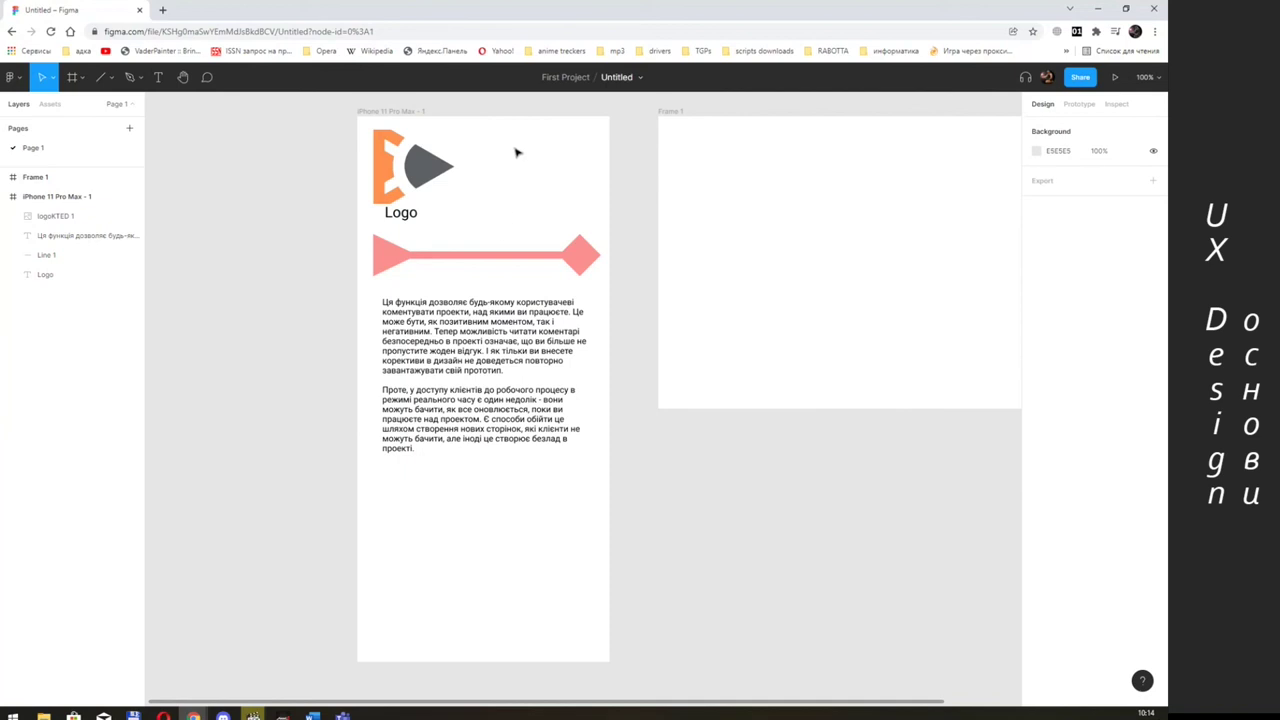
{"action": "left_click", "coordinate": [520, 256]}
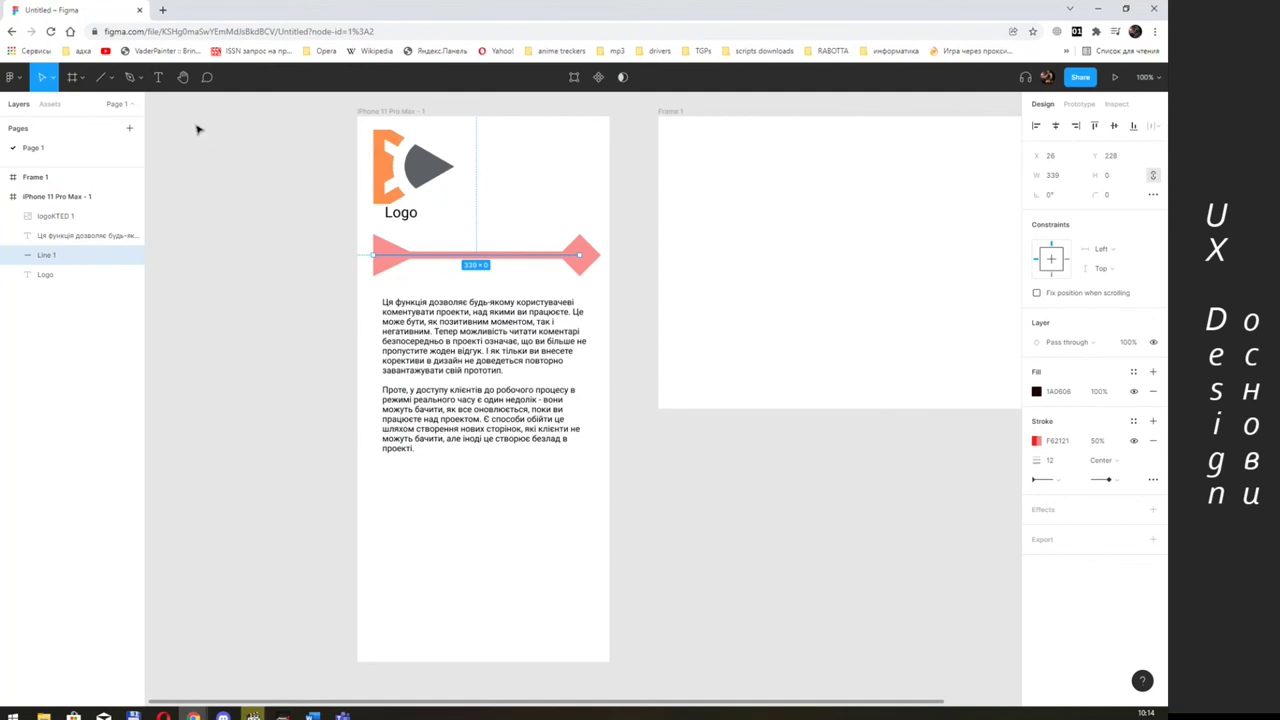
{"action": "left_click", "coordinate": [52, 80]}
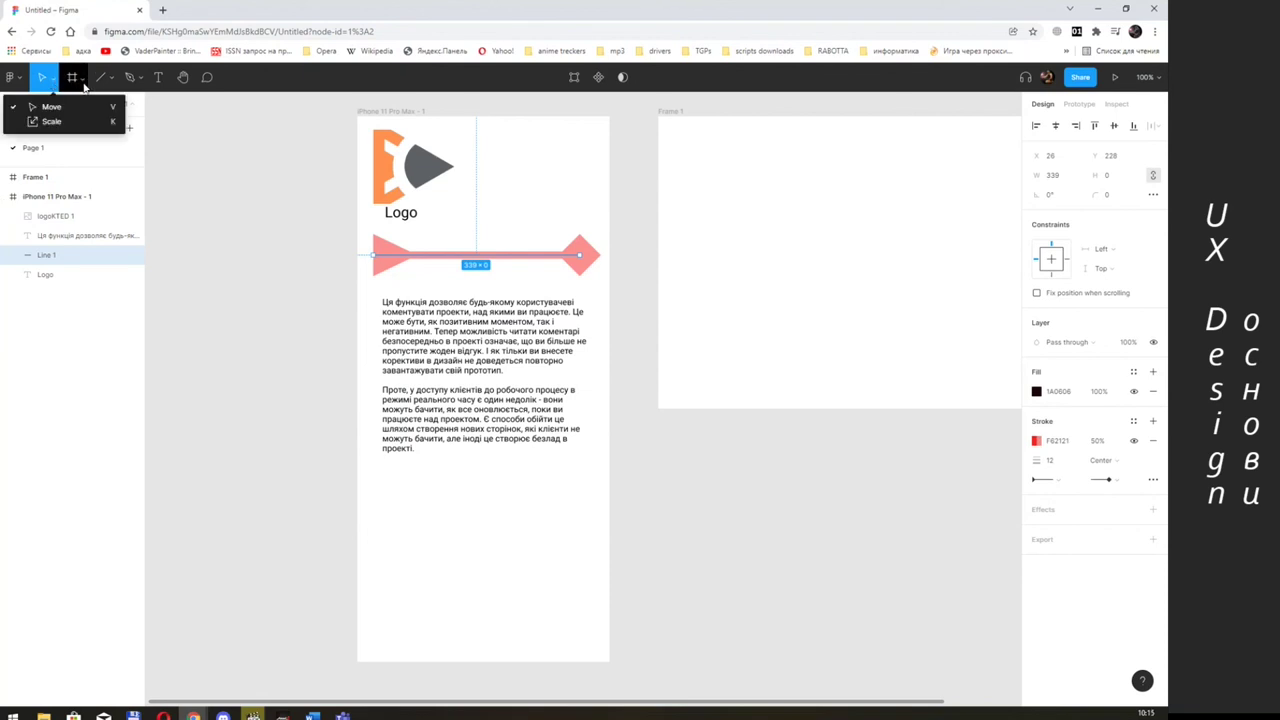
{"action": "left_click", "coordinate": [111, 80]}
- Draw a small rectangle bar at the top-right of the iPhone frame
{"action": "left_click", "coordinate": [60, 106]}
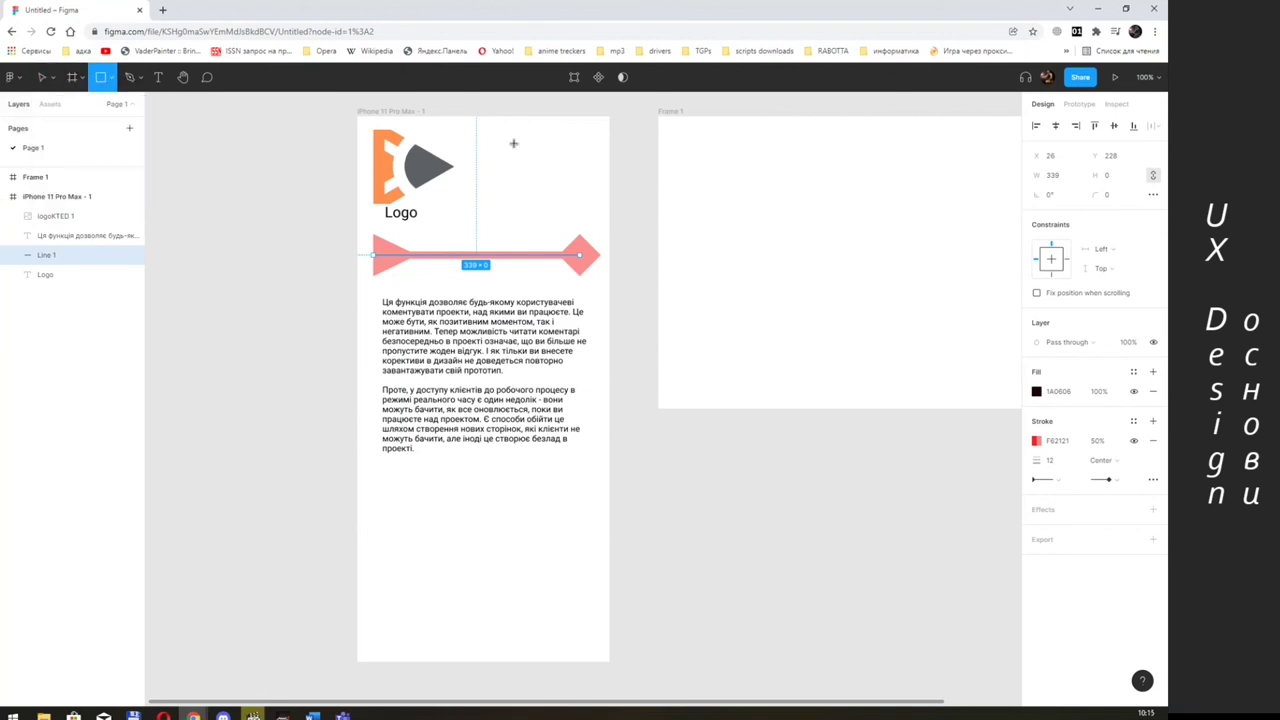
{"action": "left_click_drag", "start_coordinate": [542, 136], "coordinate": [583, 146]}
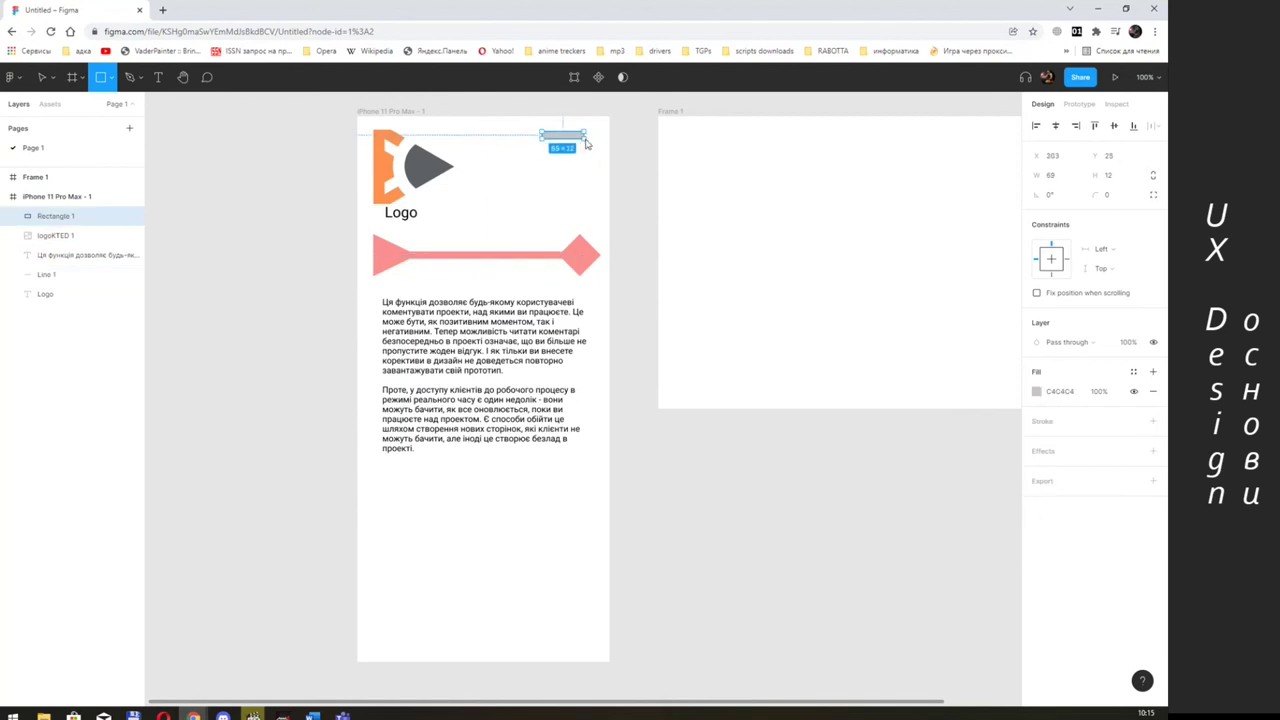
{"action": "left_click_drag", "start_coordinate": [583, 146], "coordinate": [572, 149]}
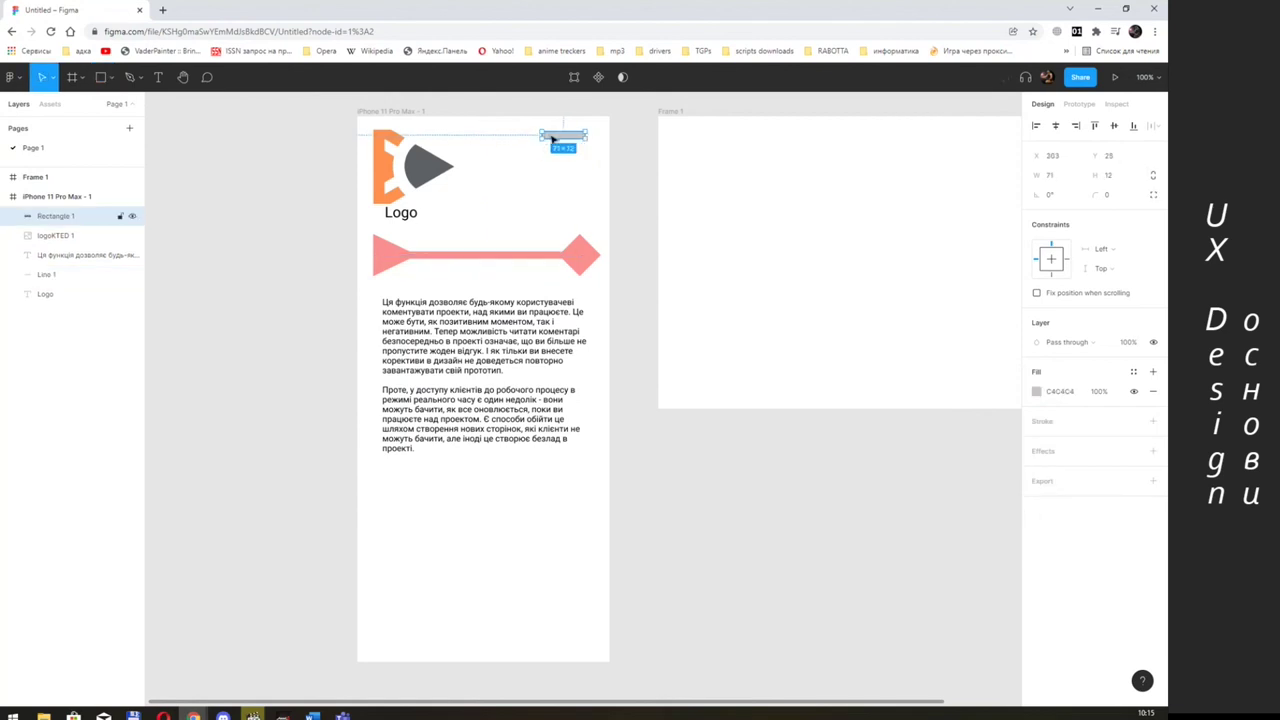
{"action": "scroll", "coordinate": [565, 140], "scroll_direction": "up", "scroll_amount": 2}
{"action": "scroll", "coordinate": [565, 140], "scroll_direction": "up", "scroll_amount": 2}
{"action": "scroll", "coordinate": [565, 140], "scroll_direction": "up", "scroll_amount": 2}
{"action": "scroll", "coordinate": [572, 148], "scroll_direction": "down", "scroll_amount": 1}
{"action": "scroll", "coordinate": [572, 150], "scroll_direction": "down", "scroll_amount": 1}
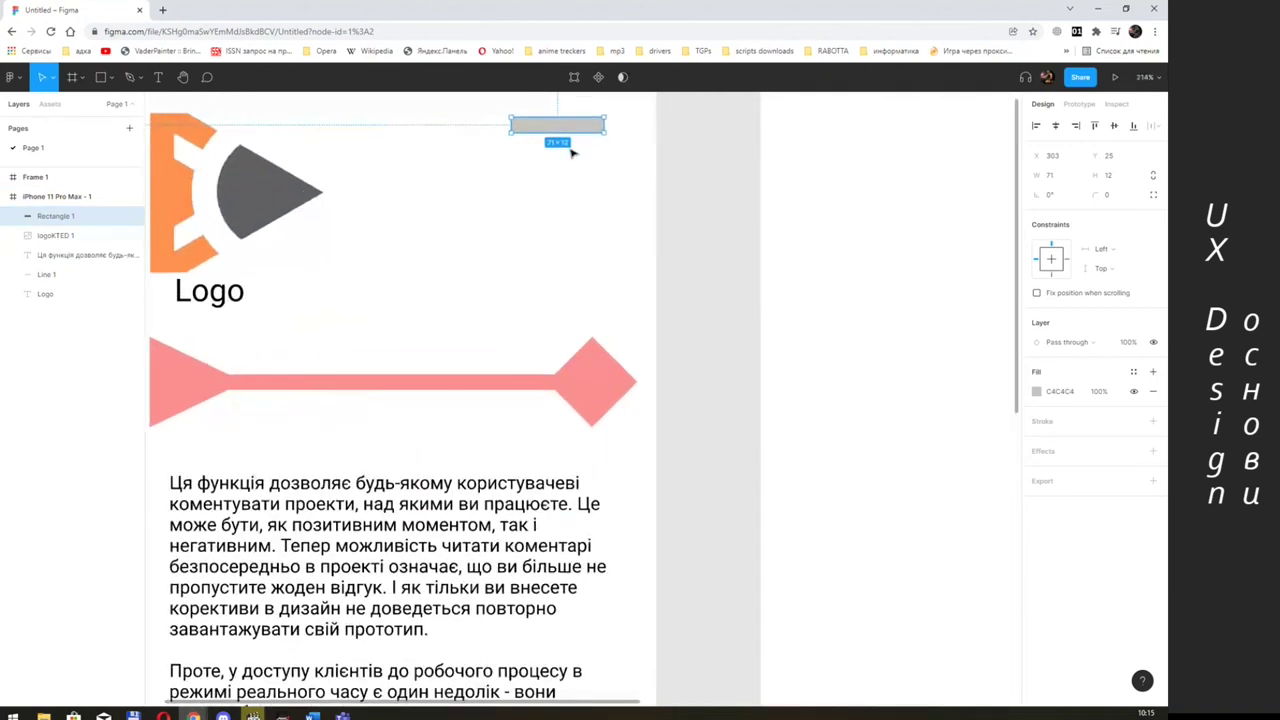
{"action": "scroll", "coordinate": [590, 200], "scroll_direction": "up", "scroll_amount": 1}
{"action": "scroll", "coordinate": [640, 240], "scroll_direction": "left", "scroll_amount": 2}
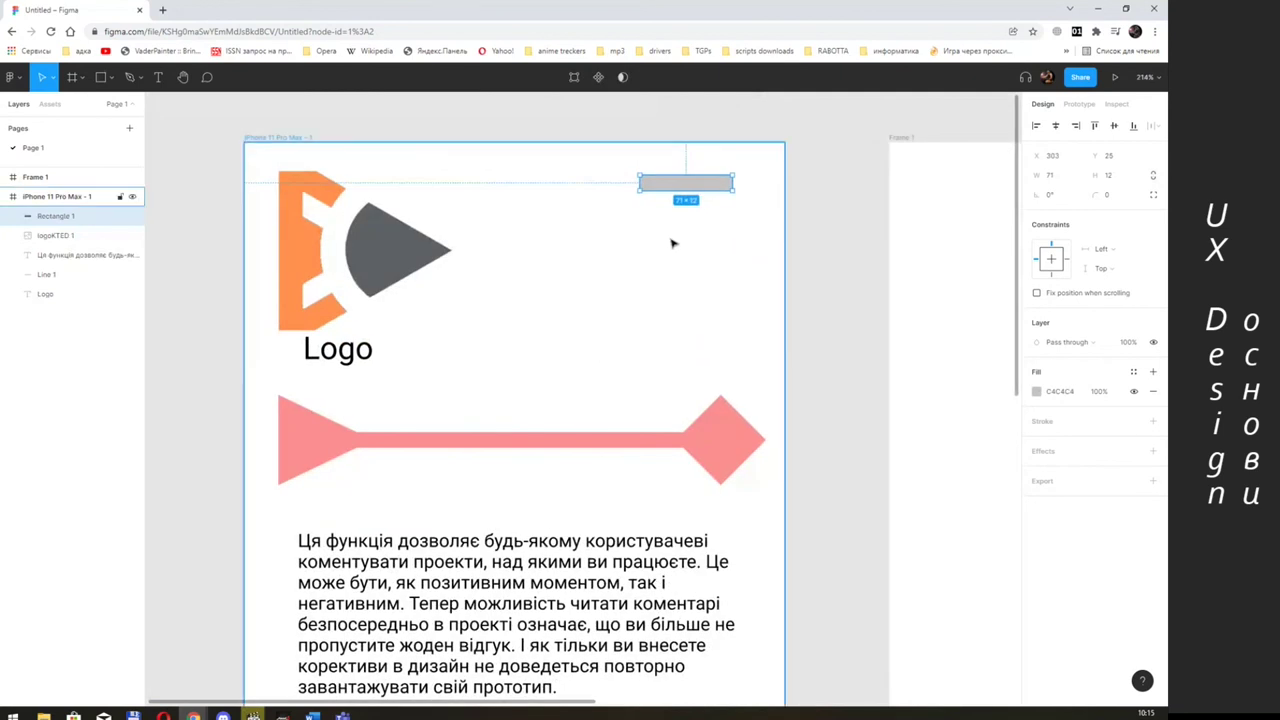
{"action": "scroll", "coordinate": [668, 241], "scroll_direction": "down", "scroll_amount": 1}
{"action": "scroll", "coordinate": [670, 242], "scroll_direction": "up", "scroll_amount": 1}
{"action": "scroll", "coordinate": [672, 243], "scroll_direction": "up", "scroll_amount": 1}
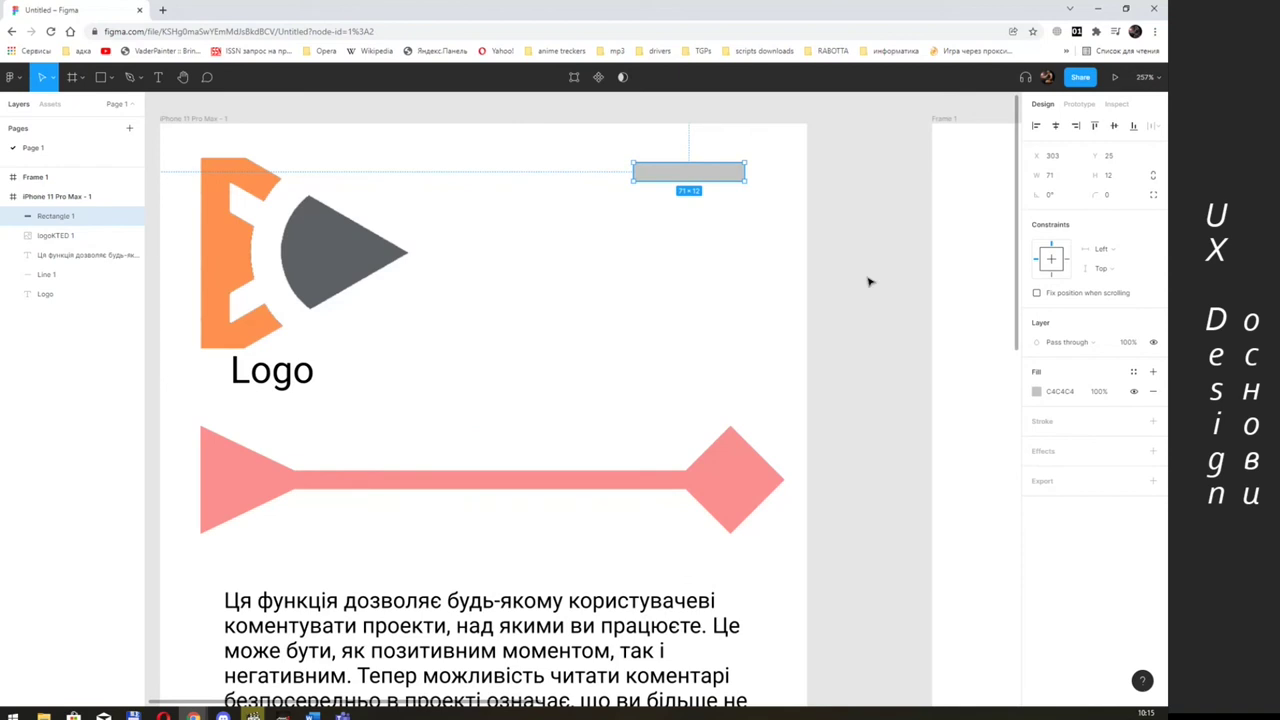
{"action": "mouse_move", "coordinate": [768, 225]}
{"action": "left_mouse_down"}
{"action": "mouse_move", "coordinate": [577, 257]}
{"action": "mouse_move", "coordinate": [848, 251]}
{"action": "mouse_move", "coordinate": [646, 257]}
{"action": "mouse_move", "coordinate": [831, 246]}
{"action": "left_mouse_up"}
{"action": "mouse_move", "coordinate": [686, 266]}
{"action": "left_mouse_down"}
{"action": "mouse_move", "coordinate": [824, 258]}
{"action": "mouse_move", "coordinate": [651, 263]}
{"action": "left_mouse_up"}
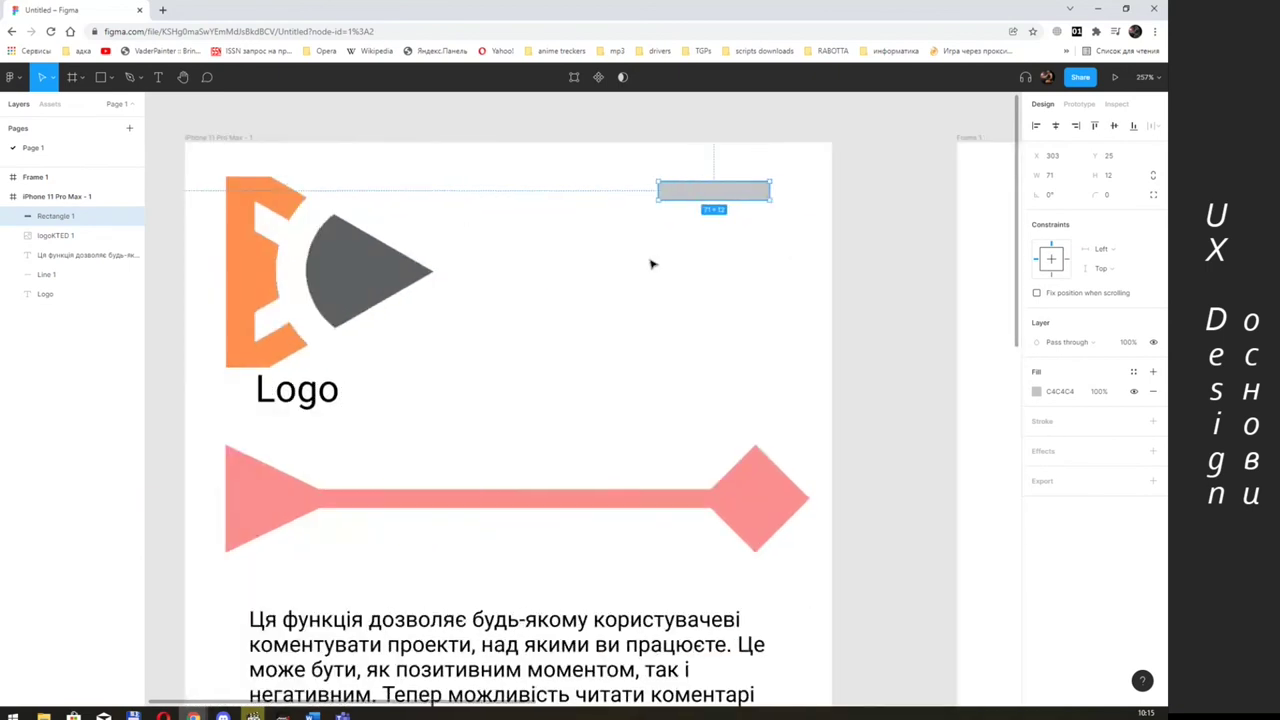
{"action": "mouse_move", "coordinate": [734, 274]}
{"action": "left_mouse_down"}
{"action": "mouse_move", "coordinate": [851, 249]}
{"action": "mouse_move", "coordinate": [680, 280]}
{"action": "mouse_move", "coordinate": [711, 271]}
{"action": "left_mouse_up"}
{"action": "left_click", "coordinate": [182, 78]}
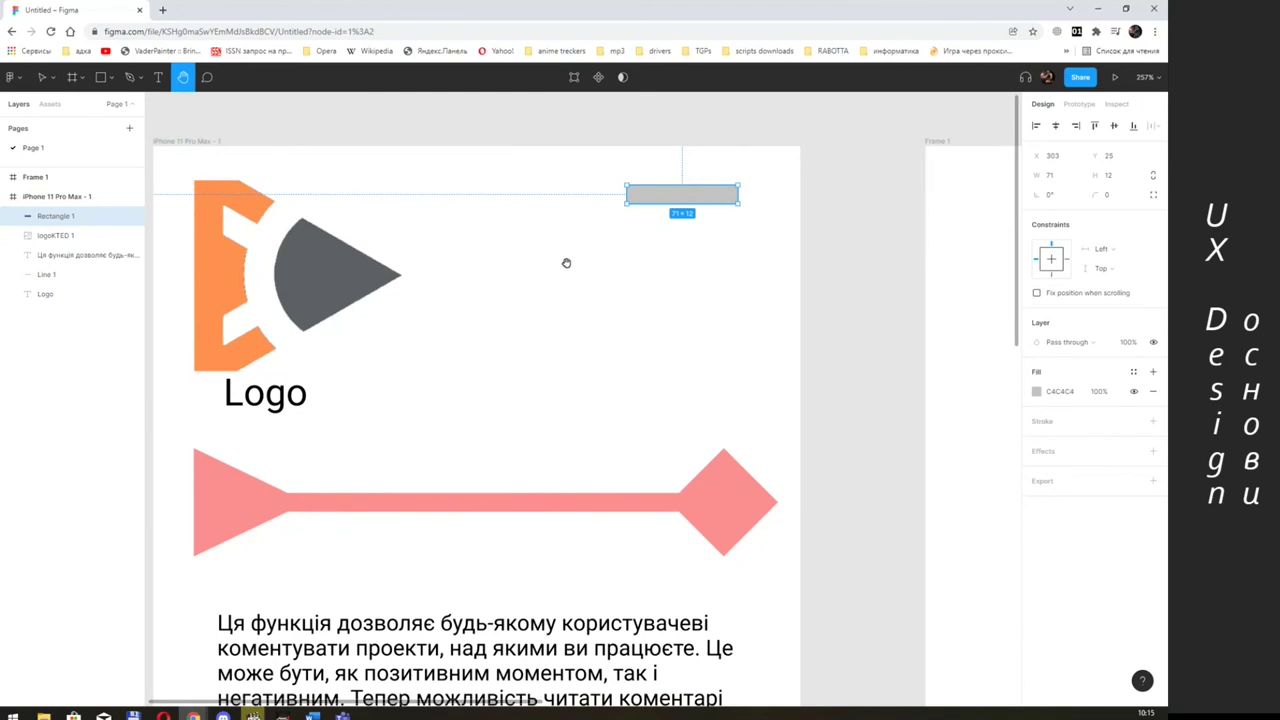
{"action": "left_click_drag", "start_coordinate": [566, 263], "coordinate": [752, 274]}
{"action": "left_click_drag", "start_coordinate": [637, 217], "coordinate": [483, 217]}
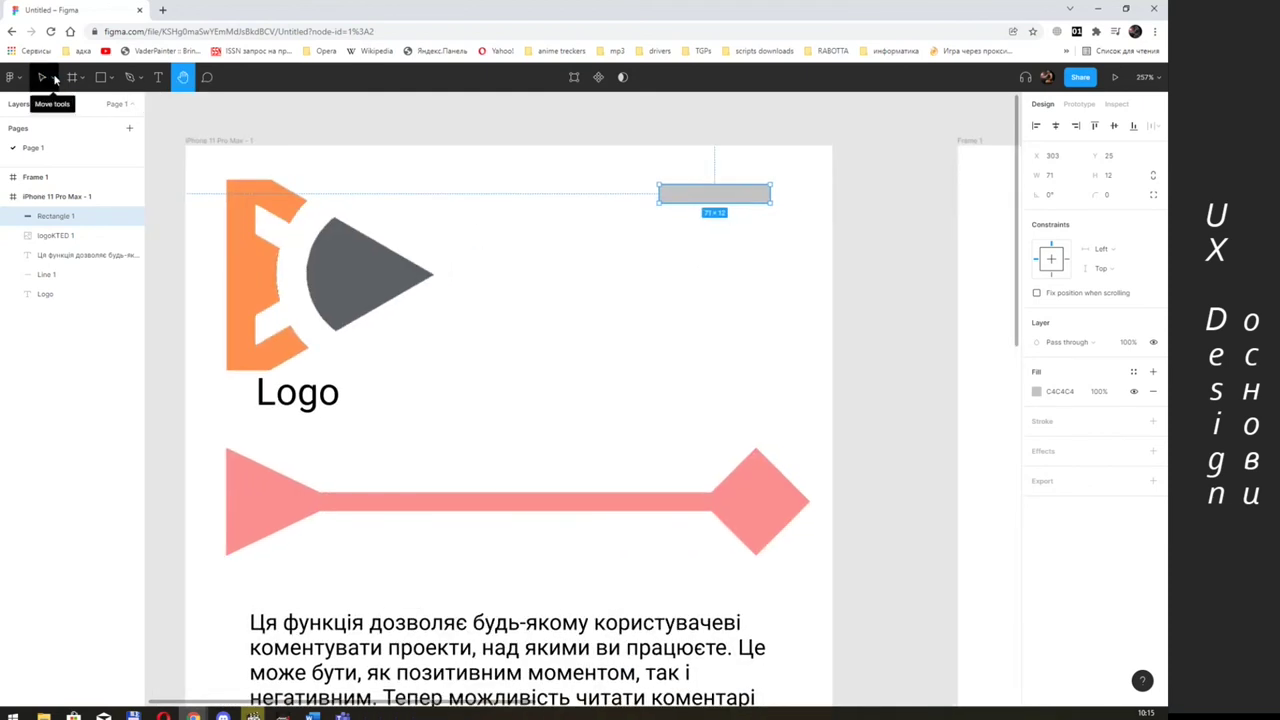
{"action": "left_click_drag", "start_coordinate": [670, 250], "coordinate": [706, 252]}
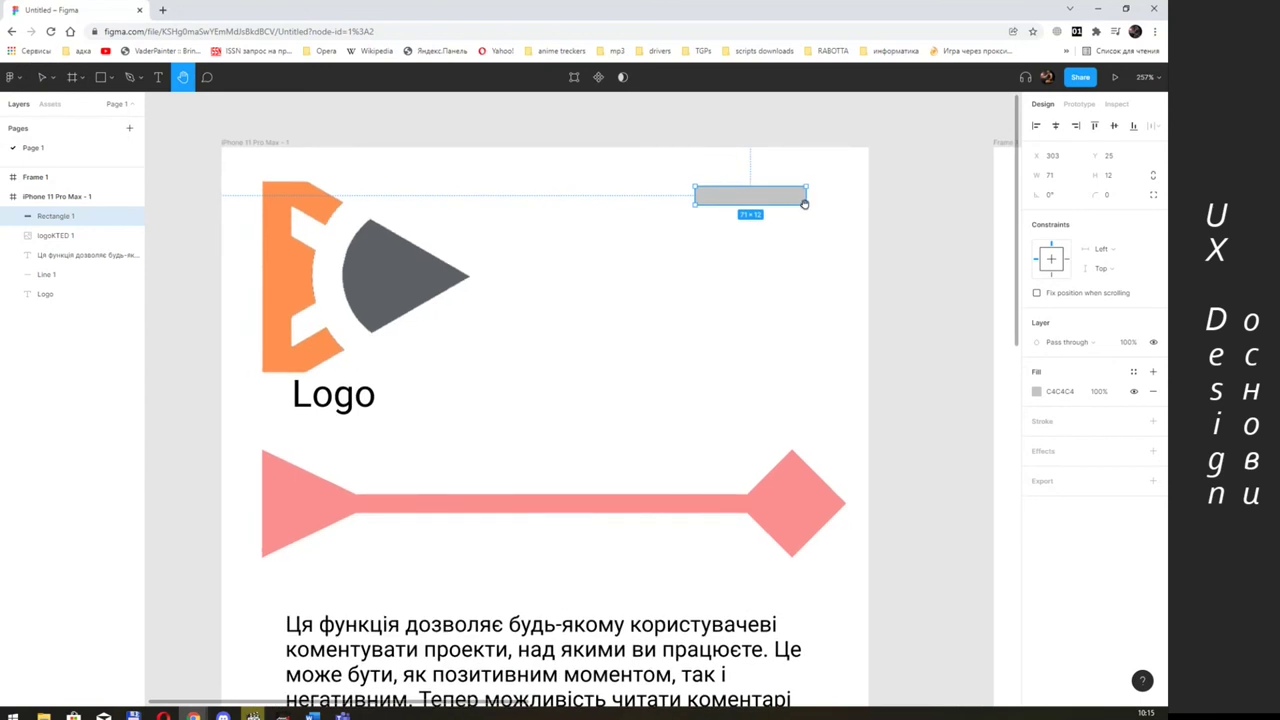
{"action": "mouse_move", "coordinate": [774, 196]}
{"action": "left_mouse_down"}
{"action": "mouse_move", "coordinate": [727, 202]}
{"action": "mouse_move", "coordinate": [780, 208]}
{"action": "left_mouse_up"}
{"action": "key", "text": "v"}
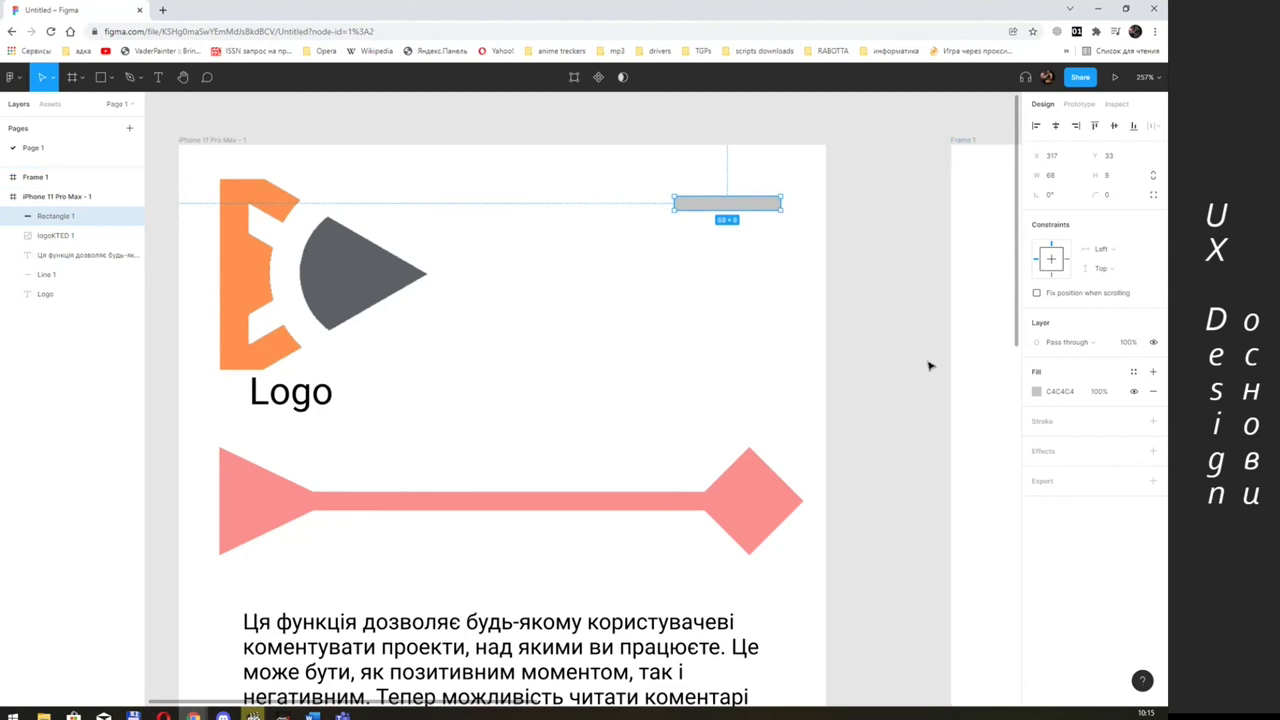
- Set the bar's fill to dark grey 4F4848
{"action": "left_click", "coordinate": [1056, 392]}
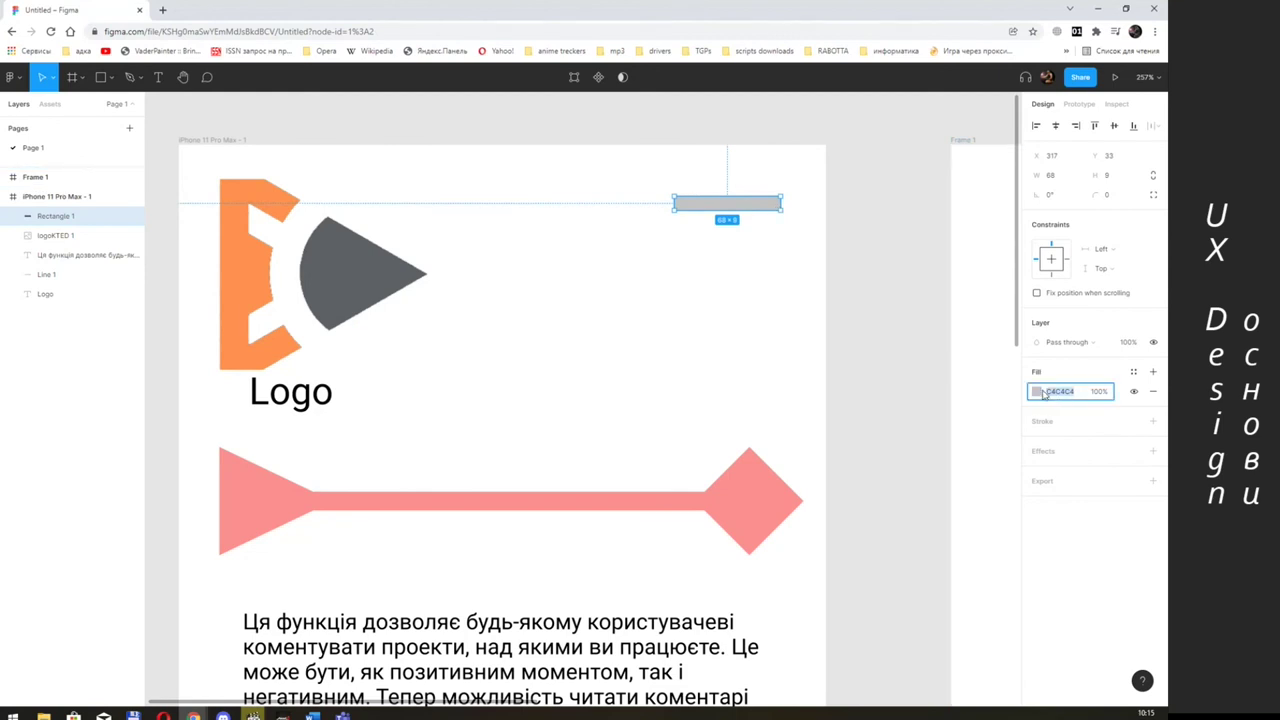
{"action": "left_click", "coordinate": [1040, 392]}
{"action": "left_click", "coordinate": [893, 488]}
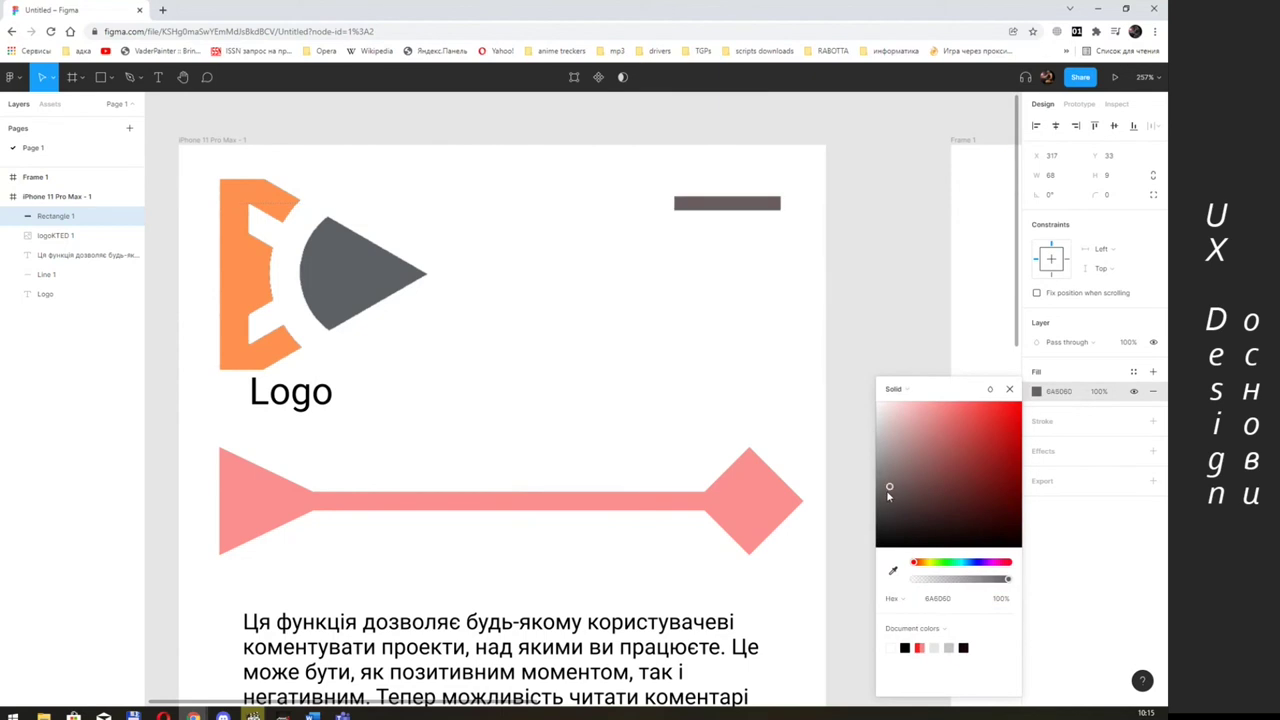
{"action": "left_click_drag", "start_coordinate": [887, 493], "coordinate": [888, 508]}
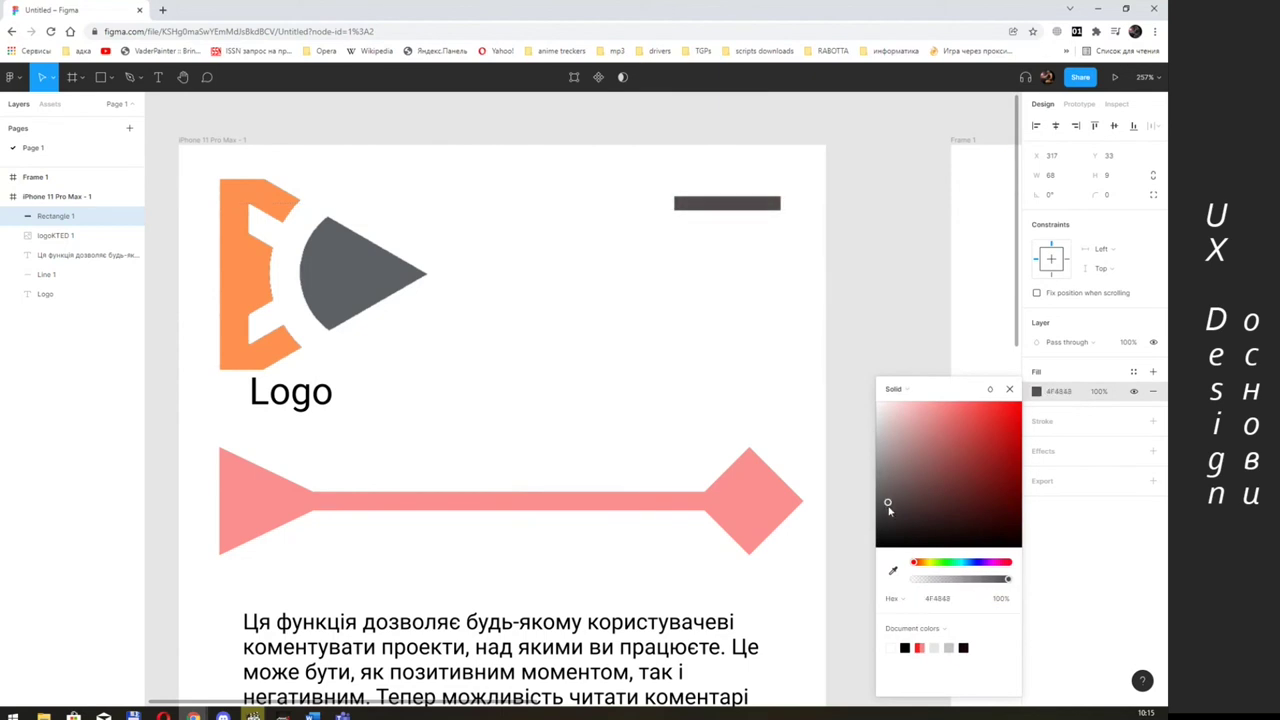
{"action": "left_click", "coordinate": [1070, 600]}
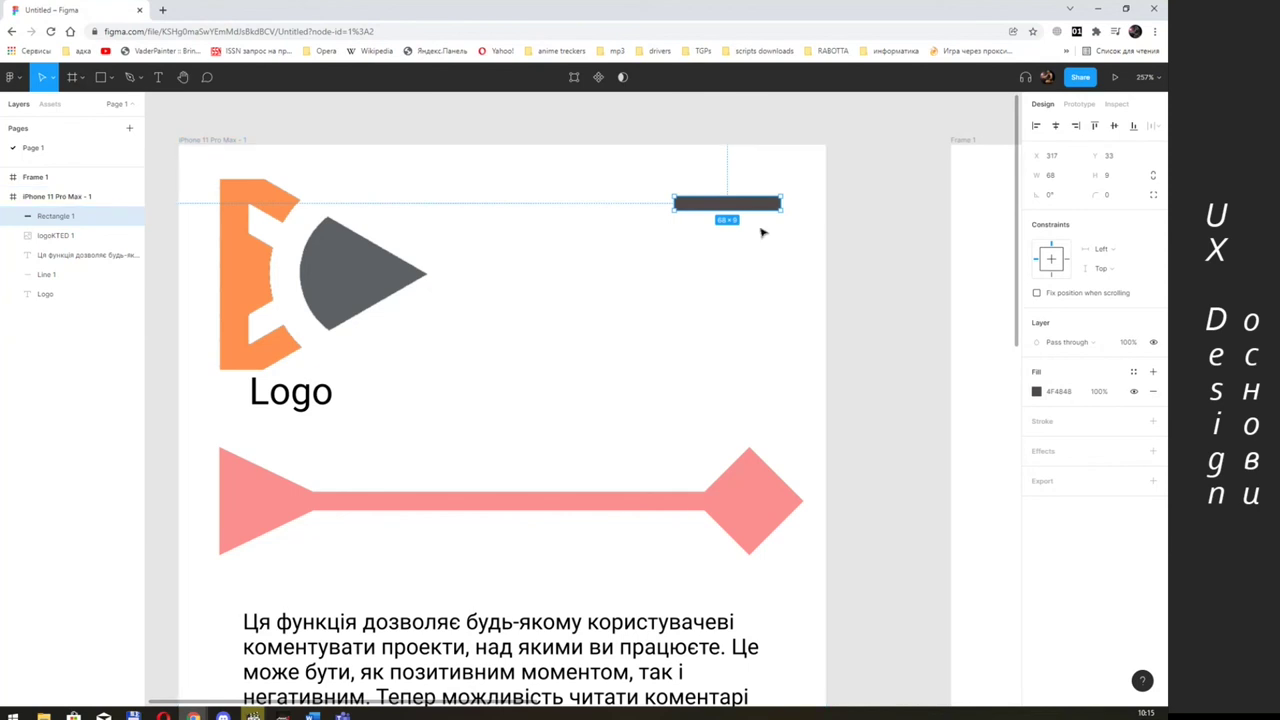
- Copy and duplicate the grey bar into four stacked bars
{"action": "key", "text": "ctrl+v"}
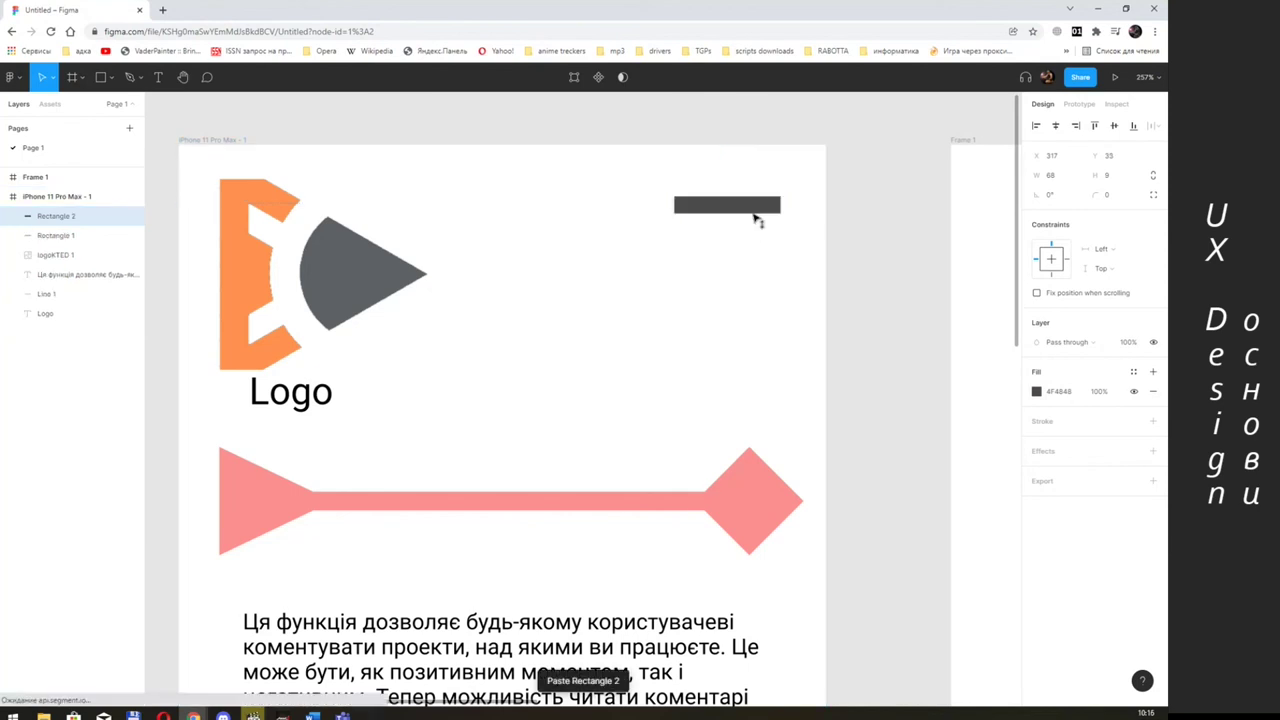
{"action": "left_click_drag", "start_coordinate": [756, 210], "coordinate": [758, 231]}
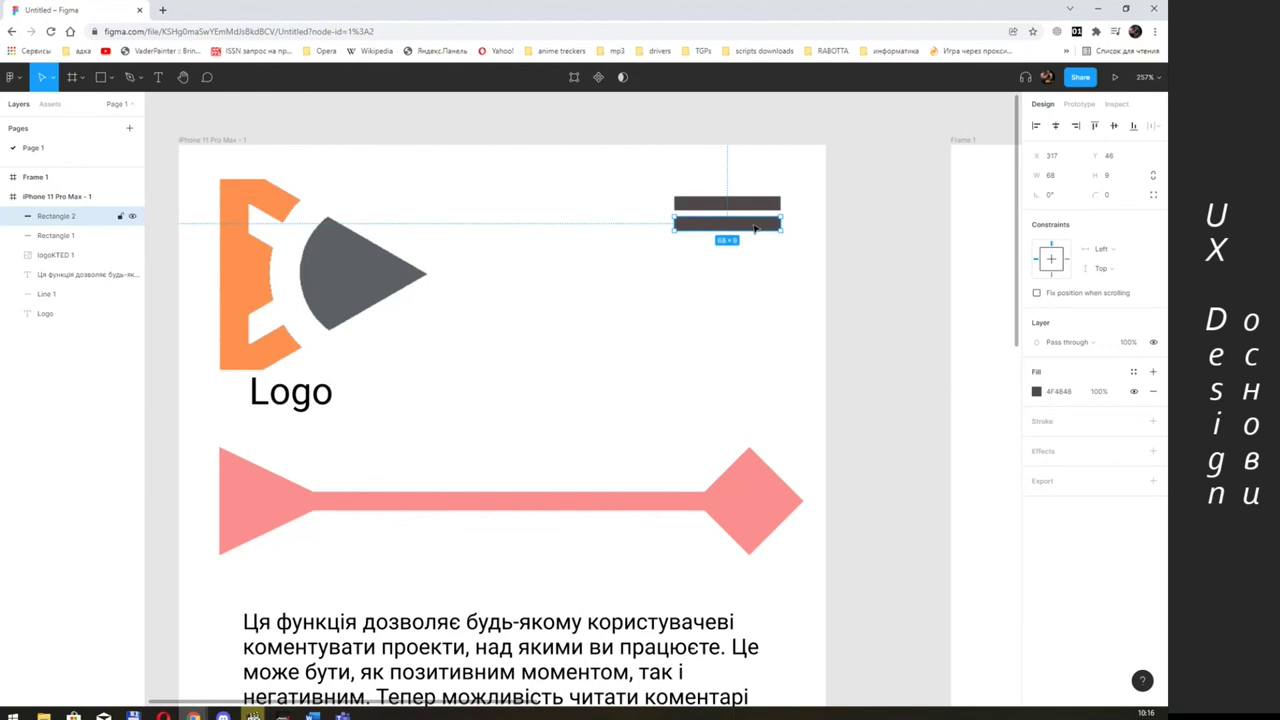
{"action": "left_click", "coordinate": [733, 208], "text": "shift"}
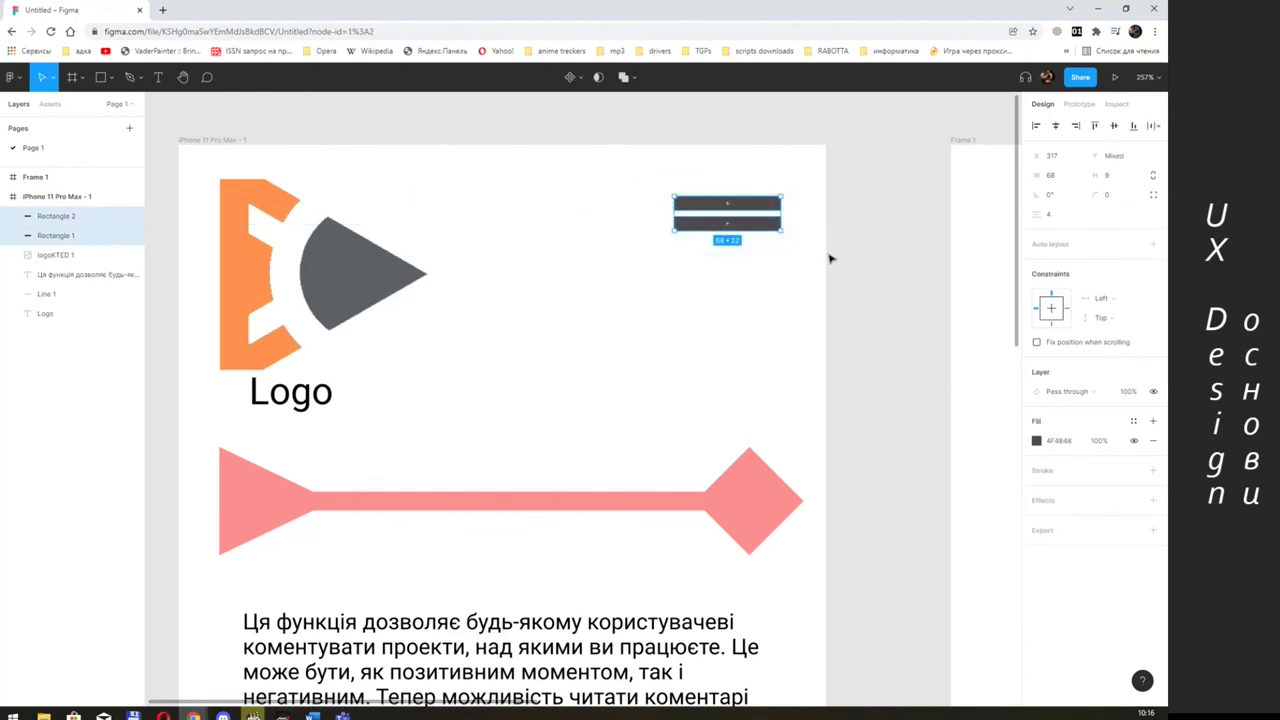
{"action": "key", "text": "ctrl+d"}
{"action": "left_click_drag", "start_coordinate": [757, 209], "coordinate": [756, 247]}
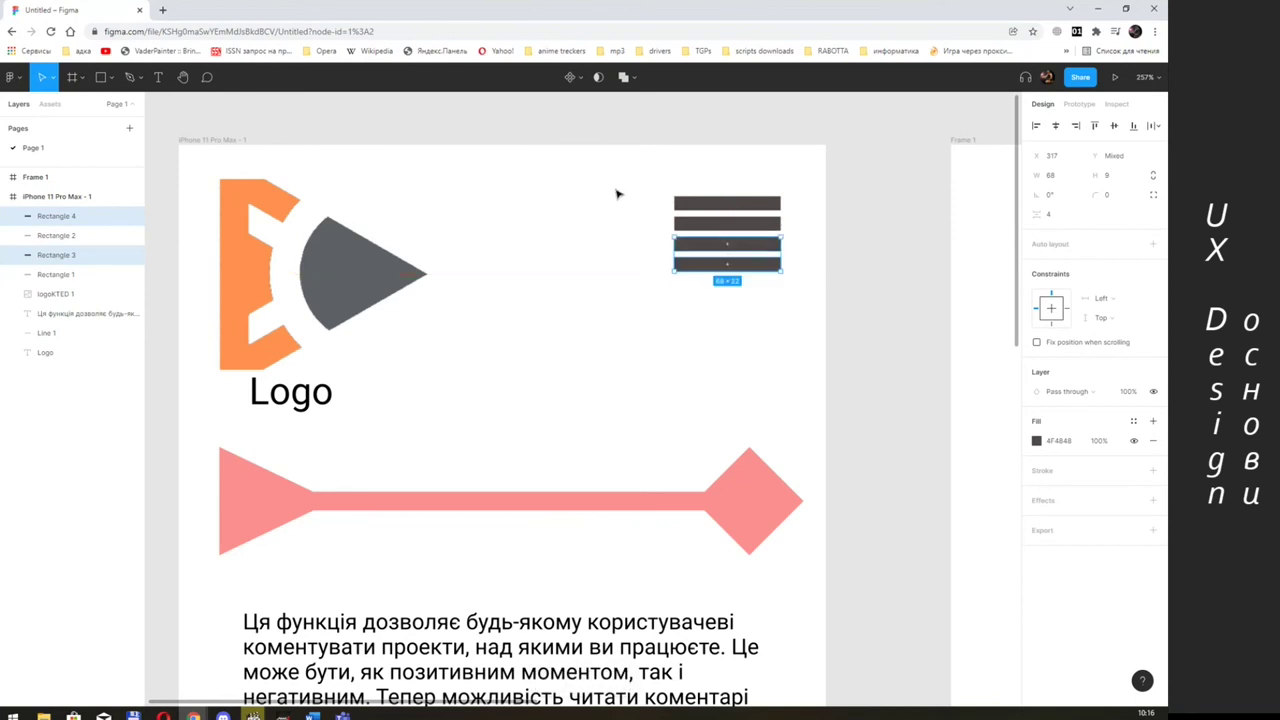
- Group the four bars, rename the group 'Menu Icon', and nudge it slightly up and right
{"action": "left_click_drag", "start_coordinate": [617, 193], "coordinate": [805, 297]}
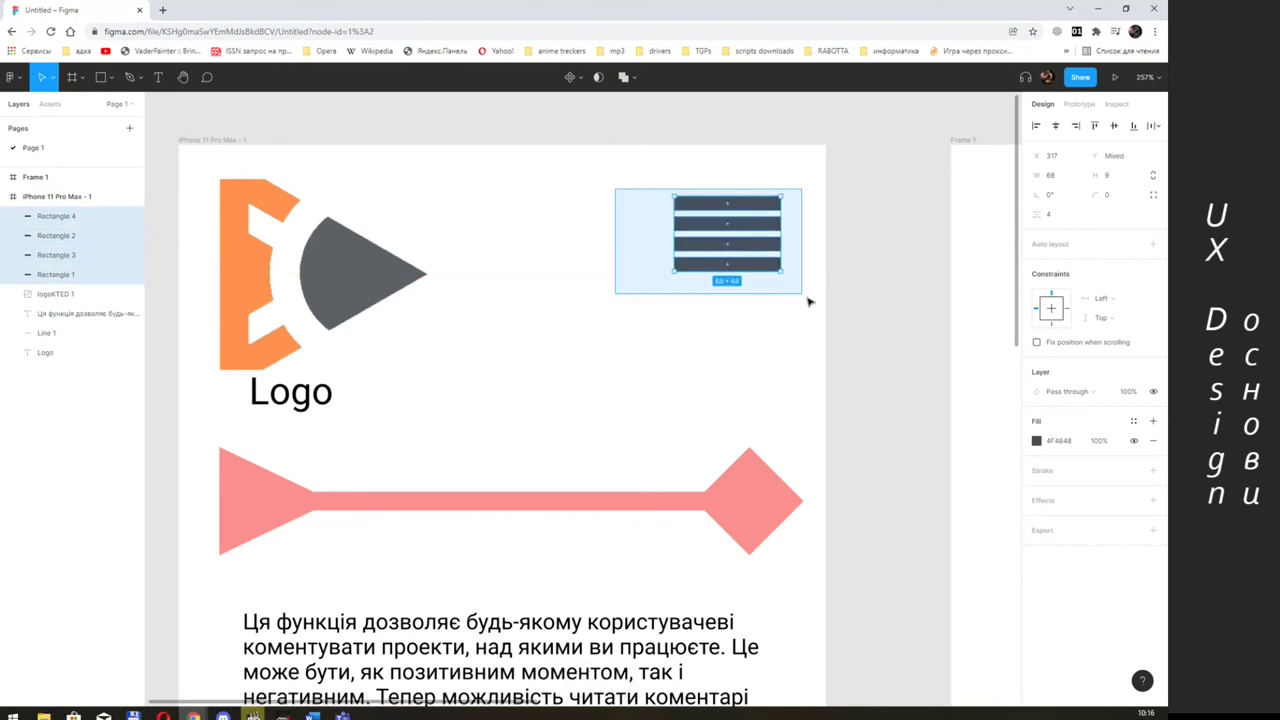
{"action": "right_click", "coordinate": [766, 248]}
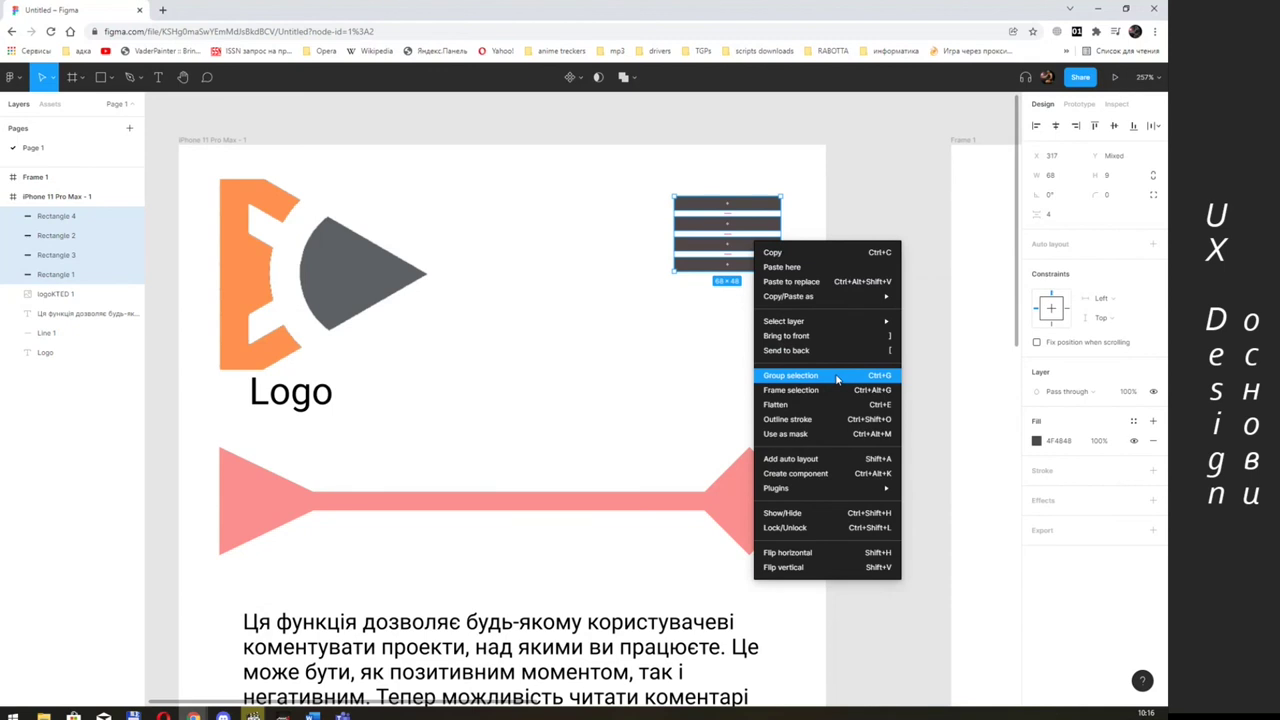
{"action": "left_click", "coordinate": [836, 377]}
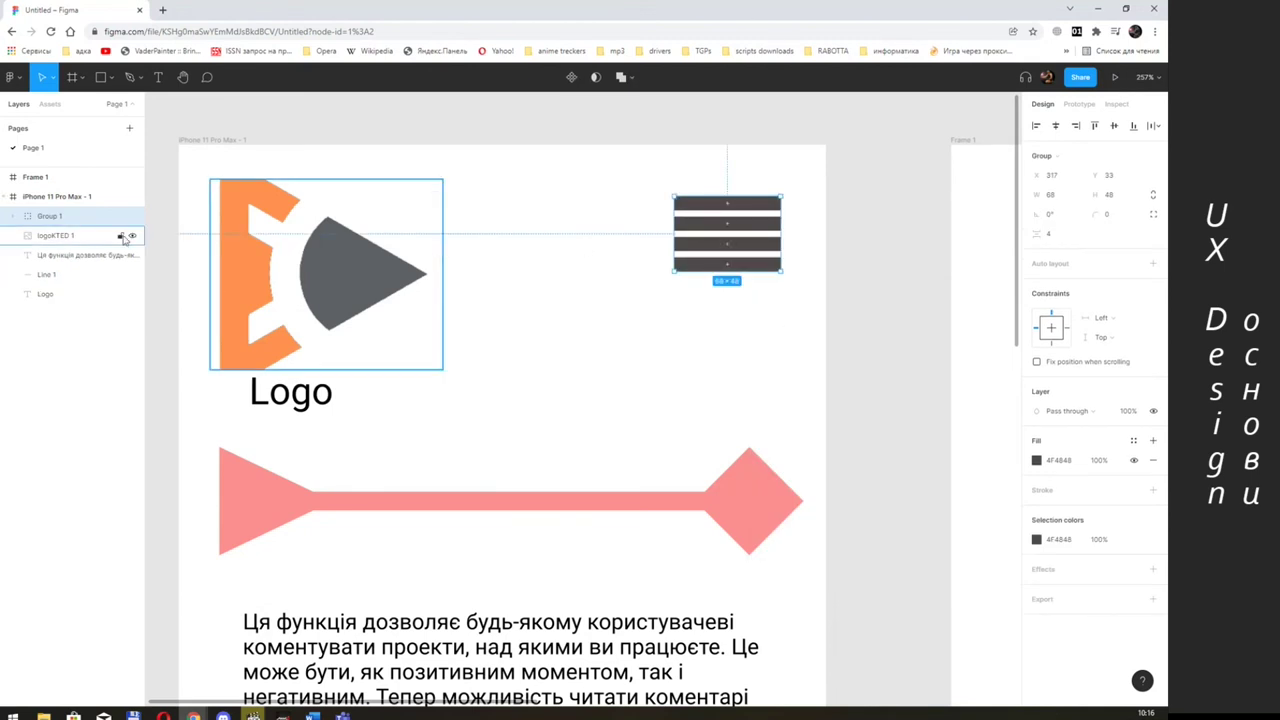
{"action": "double_click", "coordinate": [50, 216]}
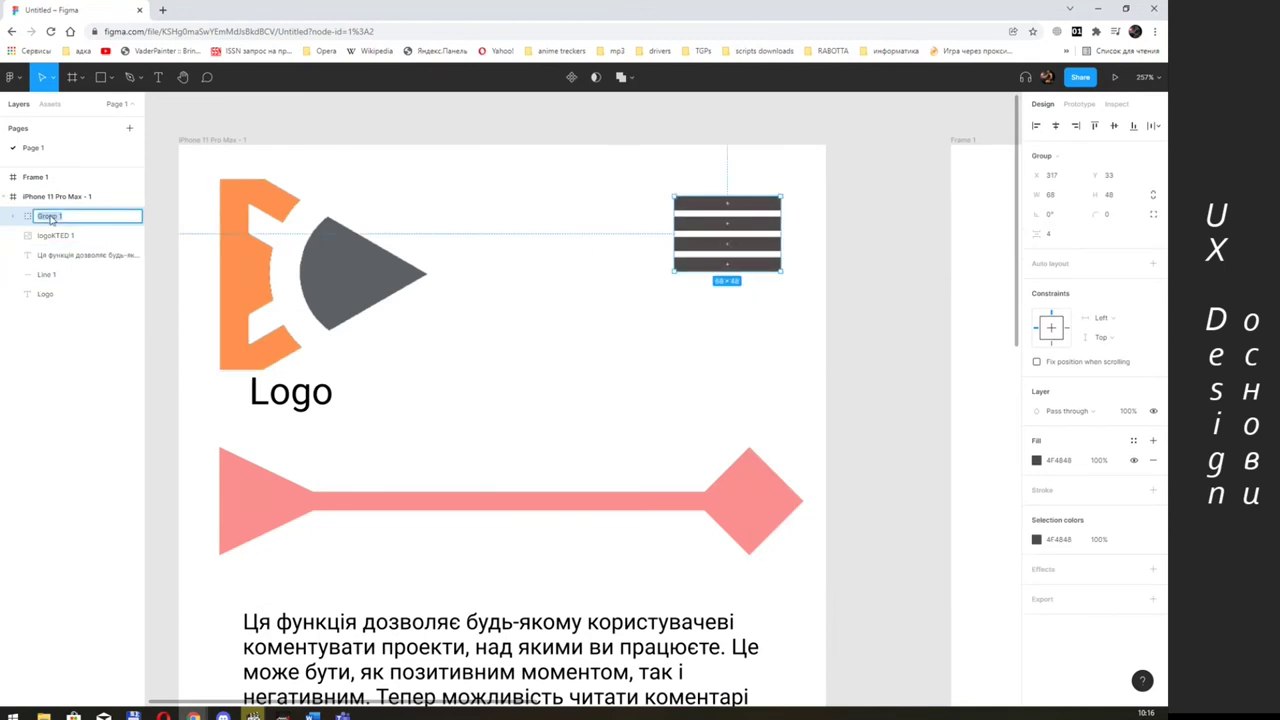
{"action": "type", "text": "Menu Icon"}
{"action": "key", "text": "Return"}
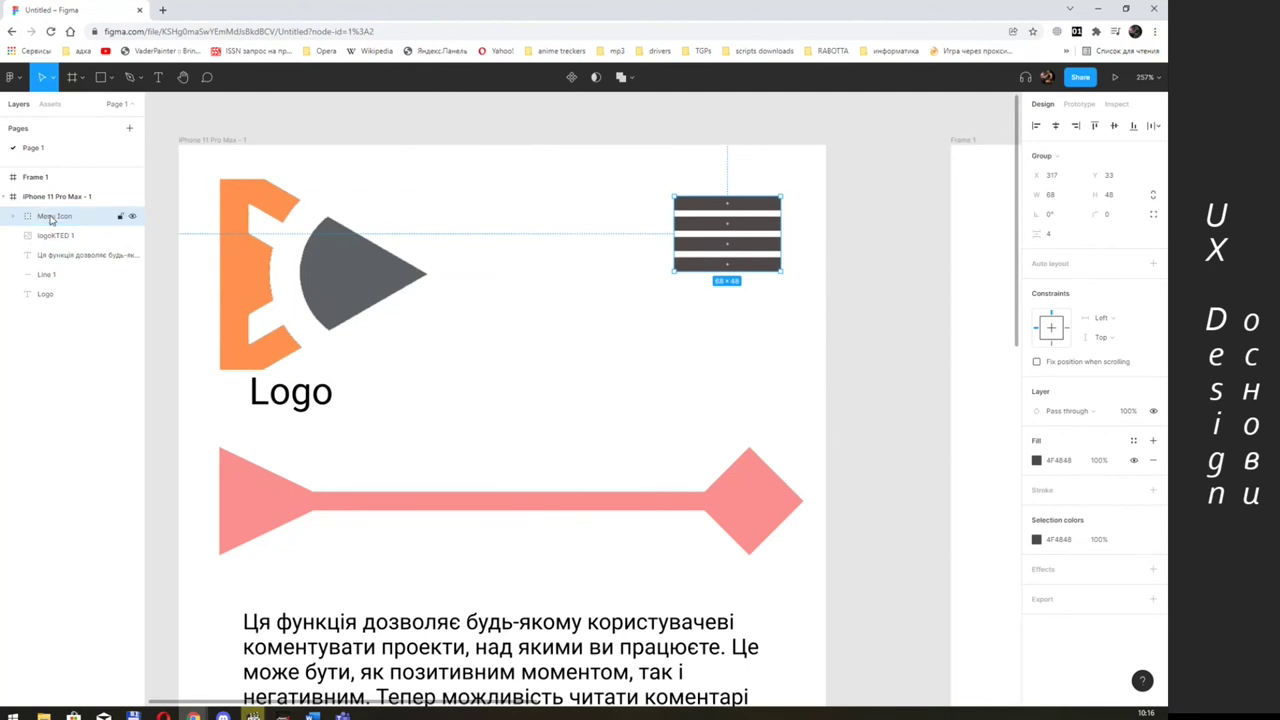
{"action": "left_click", "coordinate": [726, 223]}
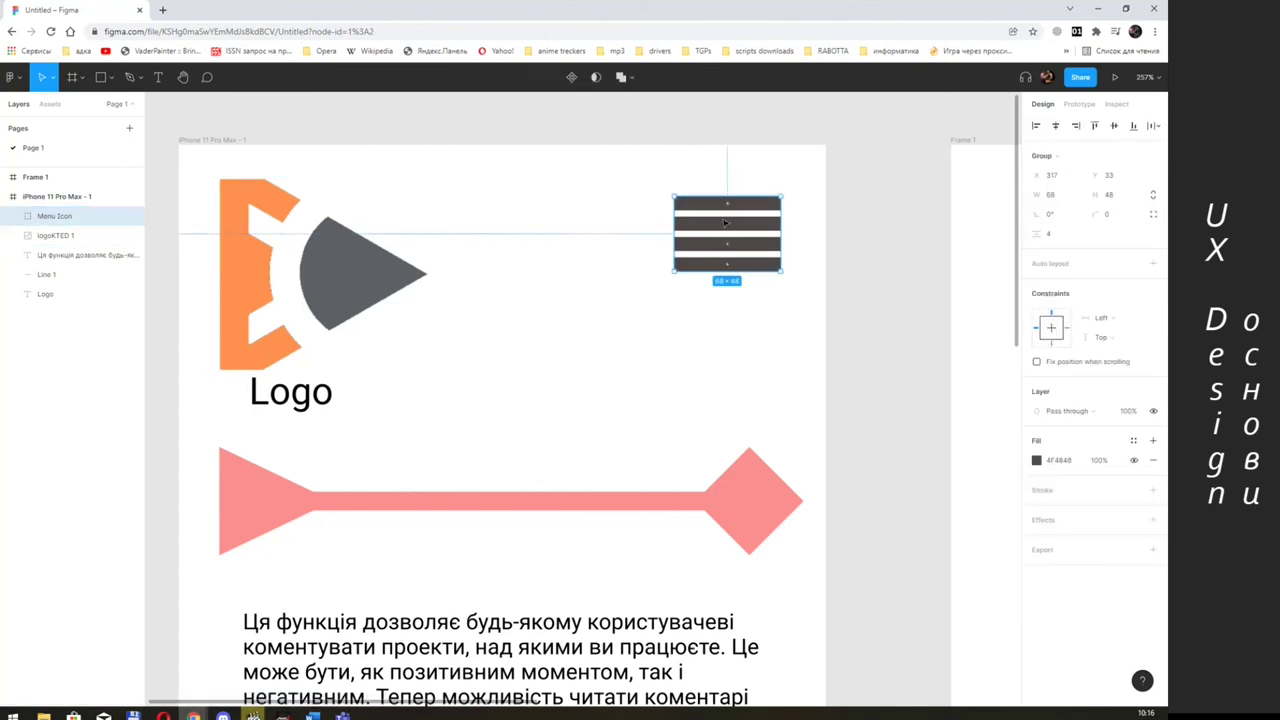
{"action": "left_click_drag", "start_coordinate": [726, 223], "coordinate": [736, 205]}
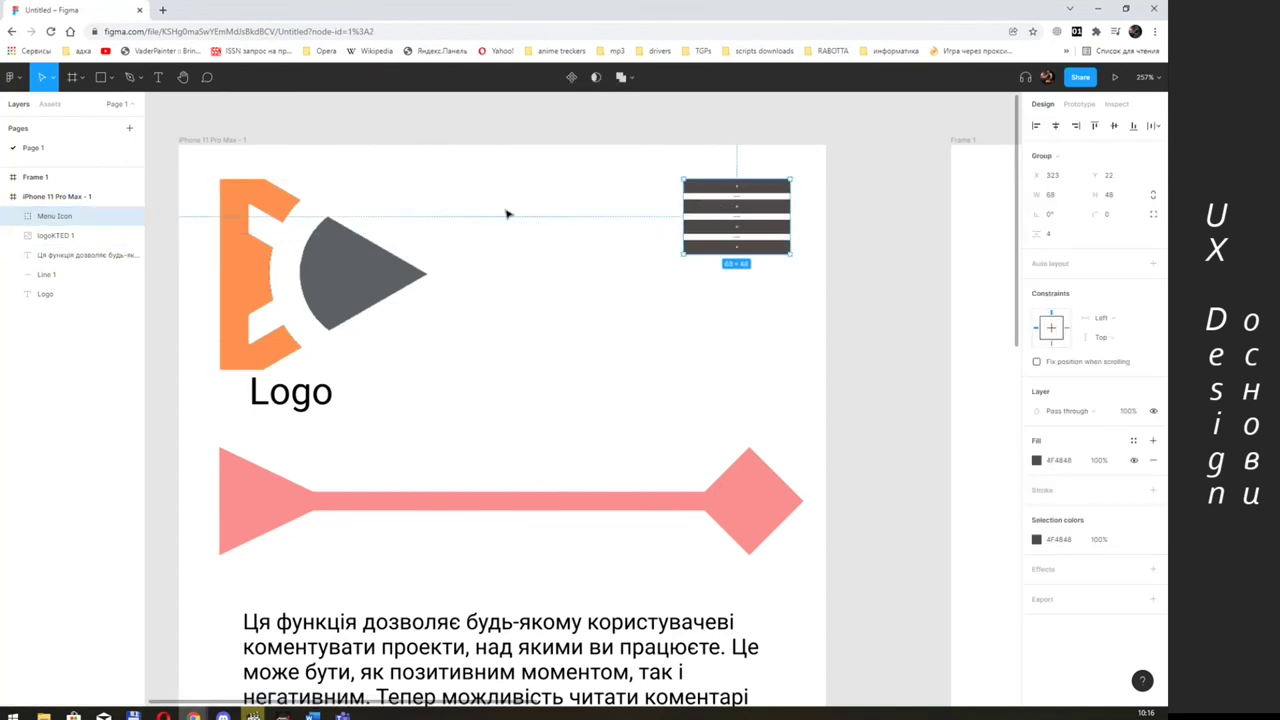
{"action": "left_click", "coordinate": [361, 266]}
{"action": "left_click", "coordinate": [736, 212]}
- Zoom out and drag the Menu Icon group into place at the frame's top right
{"action": "scroll", "coordinate": [620, 276], "scroll_direction": "down", "scroll_amount": 1}
{"action": "scroll", "coordinate": [620, 276], "scroll_direction": "down", "scroll_amount": 1}
{"action": "scroll", "coordinate": [620, 276], "scroll_direction": "down", "scroll_amount": 2}
{"action": "scroll", "coordinate": [620, 276], "scroll_direction": "down", "scroll_amount": 1}
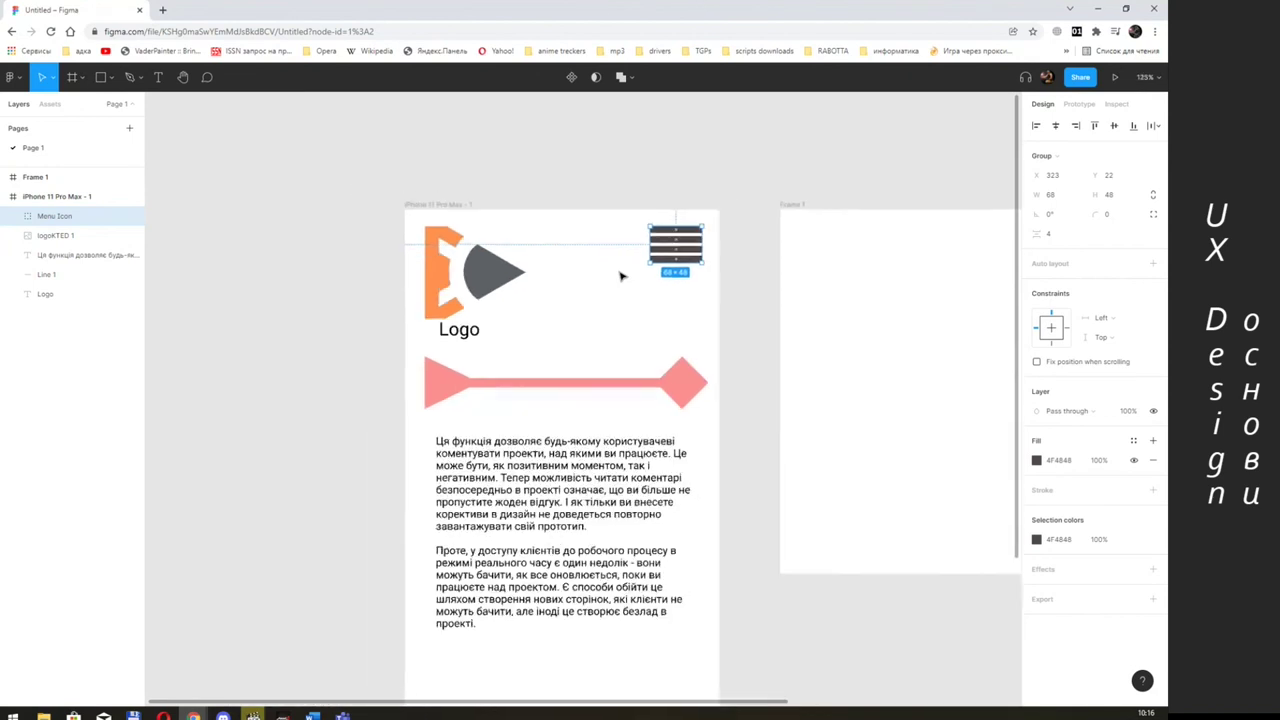
{"action": "scroll", "coordinate": [620, 276], "scroll_direction": "down", "scroll_amount": 1}
{"action": "left_click", "coordinate": [640, 290]}
{"action": "mouse_move", "coordinate": [667, 247]}
{"action": "left_mouse_down"}
{"action": "mouse_move", "coordinate": [584, 256]}
{"action": "mouse_move", "coordinate": [661, 249]}
{"action": "left_mouse_up"}
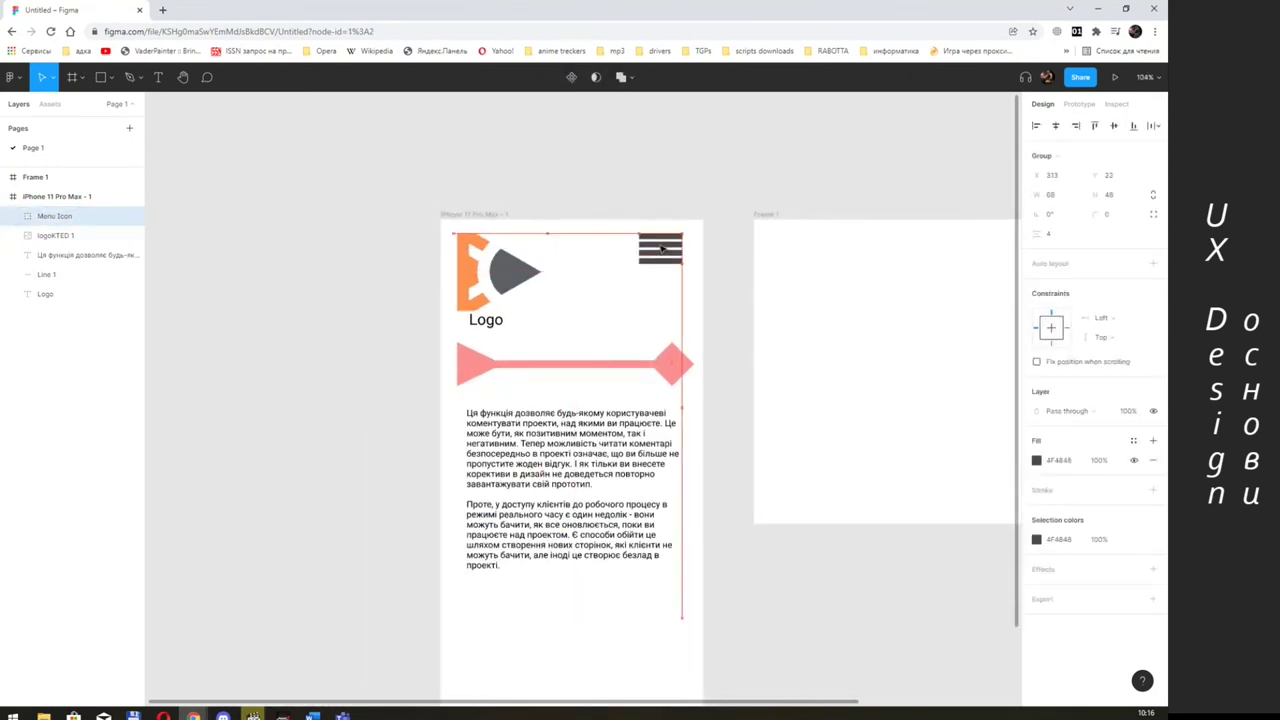
{"action": "left_click", "coordinate": [652, 293]}
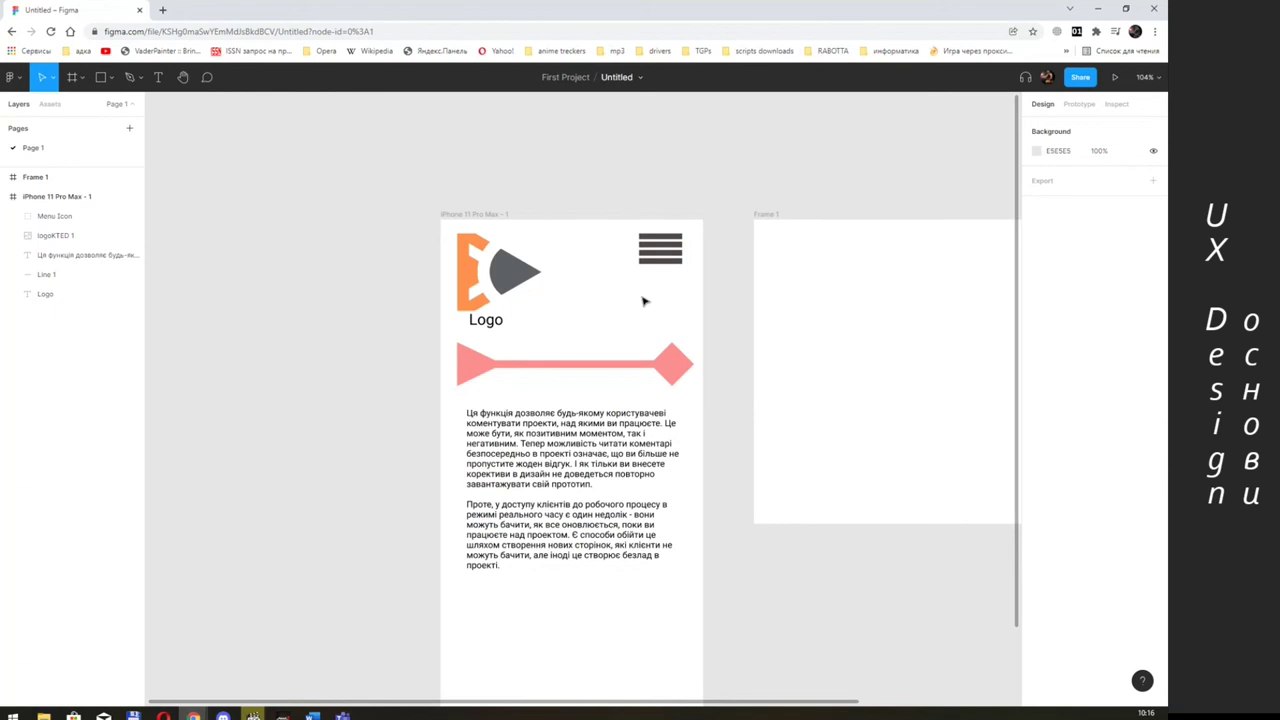
{"action": "left_click", "coordinate": [659, 373]}
- Set both Line 1 end caps to None and move the divider up under the logo
{"action": "left_click", "coordinate": [1052, 462]}
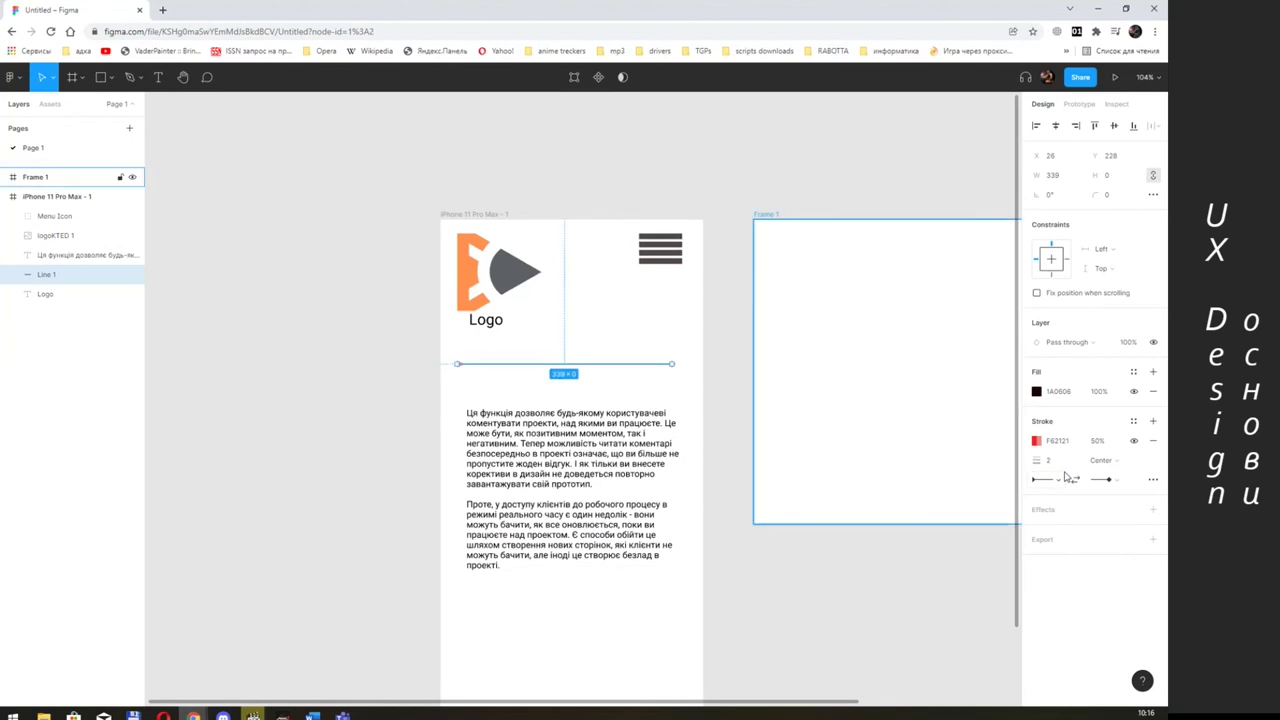
{"action": "left_click", "coordinate": [1060, 481]}
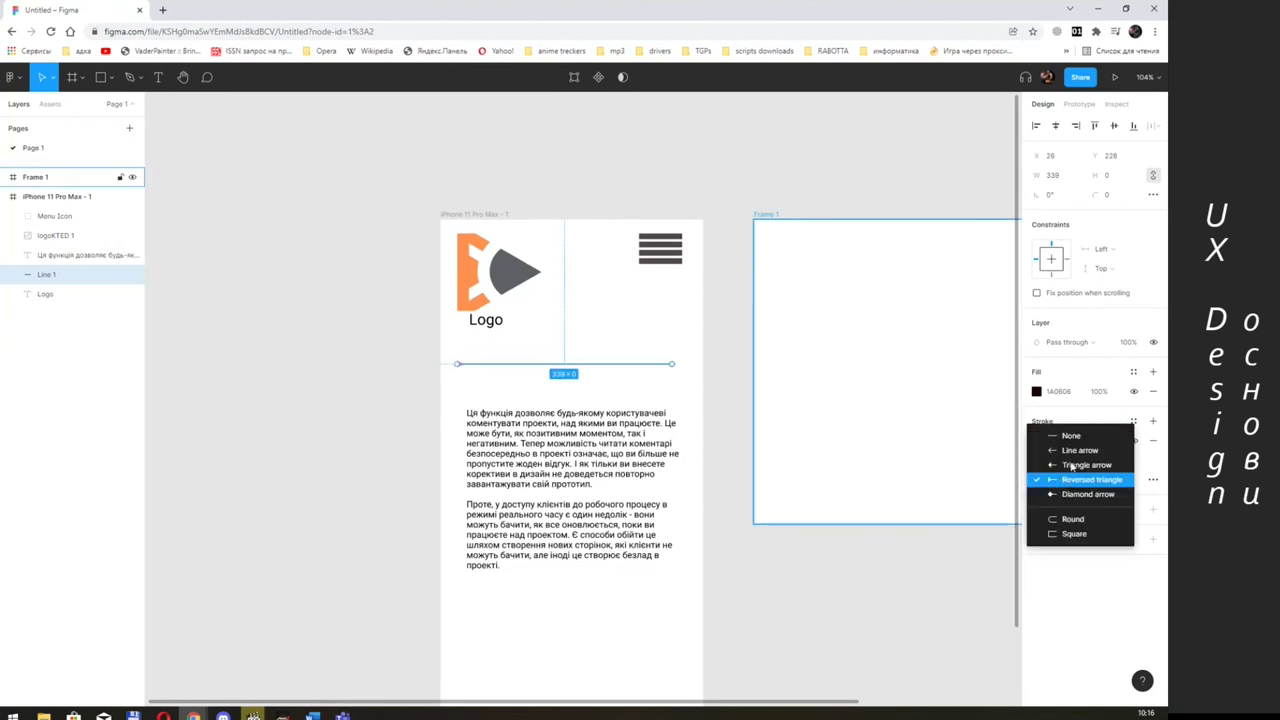
{"action": "left_click", "coordinate": [1088, 494]}
{"action": "left_click", "coordinate": [1120, 482]}
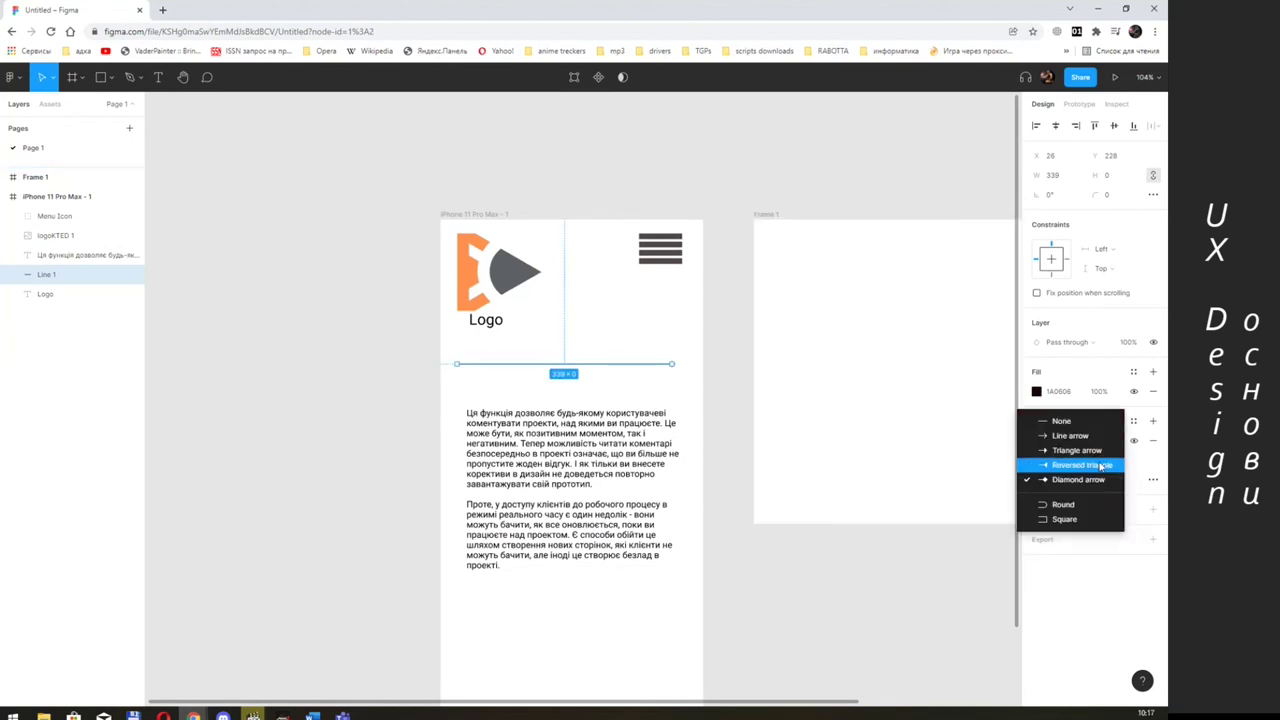
{"action": "left_click", "coordinate": [1060, 421]}
{"action": "mouse_move", "coordinate": [608, 364]}
{"action": "left_mouse_down"}
{"action": "mouse_move", "coordinate": [639, 357]}
{"action": "mouse_move", "coordinate": [620, 360]}
{"action": "left_mouse_up"}
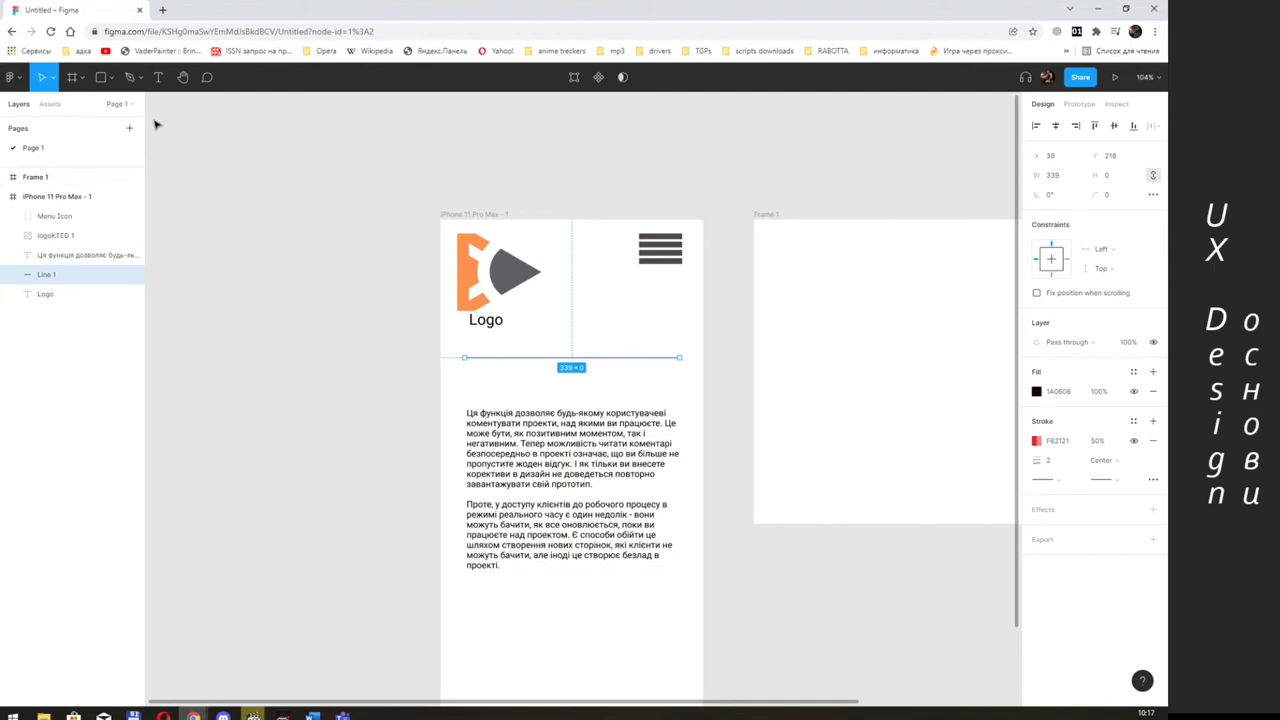
{"action": "left_click", "coordinate": [157, 79]}
- Add the slogan text 'Слоган )' beside the logo and enlarge its text box
{"action": "left_click", "coordinate": [568, 323]}
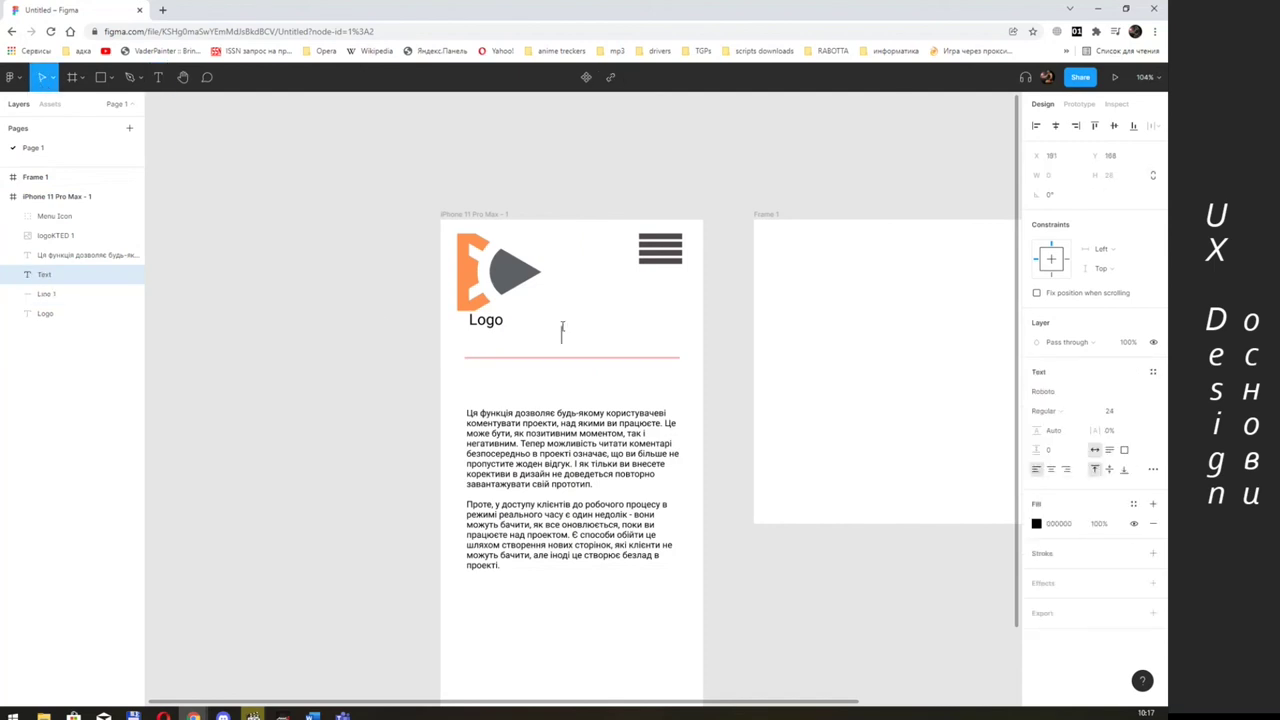
{"action": "type", "text": "Слоган"}
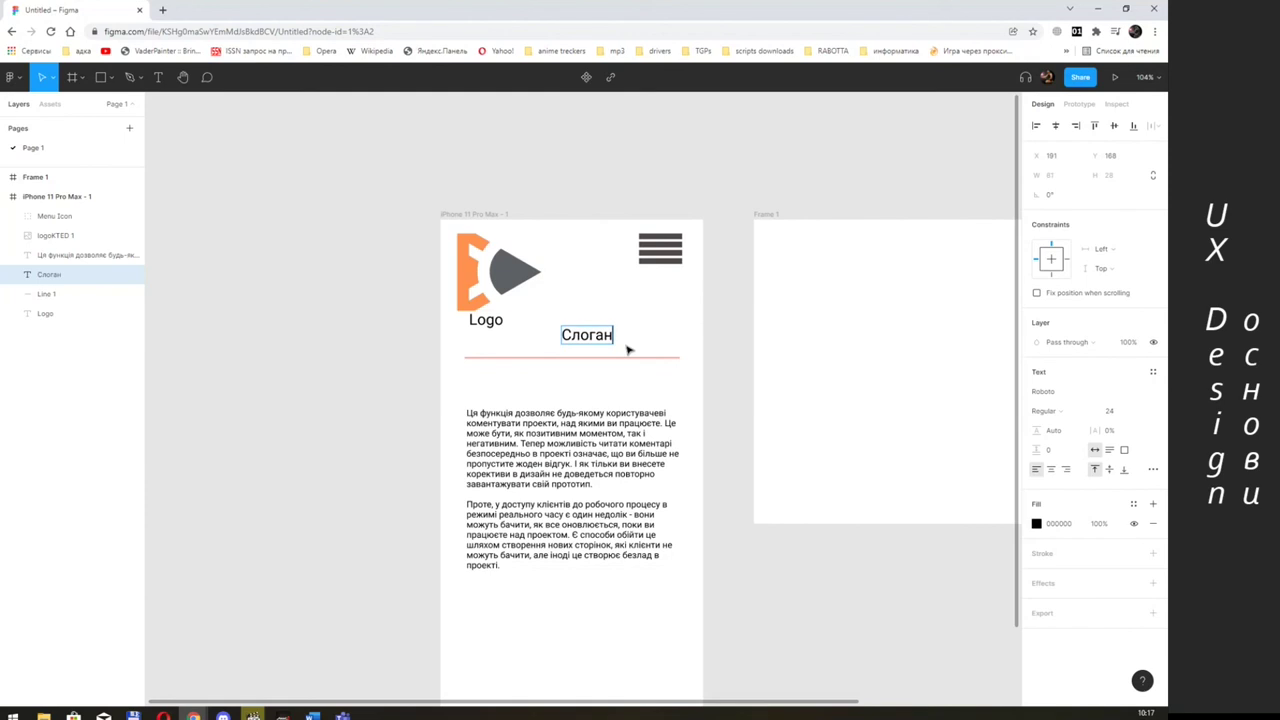
{"action": "type", "text": " )"}
{"action": "key", "text": "Escape"}
{"action": "mouse_move", "coordinate": [622, 343]}
{"action": "left_mouse_down"}
{"action": "mouse_move", "coordinate": [637, 355]}
{"action": "mouse_move", "coordinate": [638, 326]}
{"action": "left_mouse_up"}
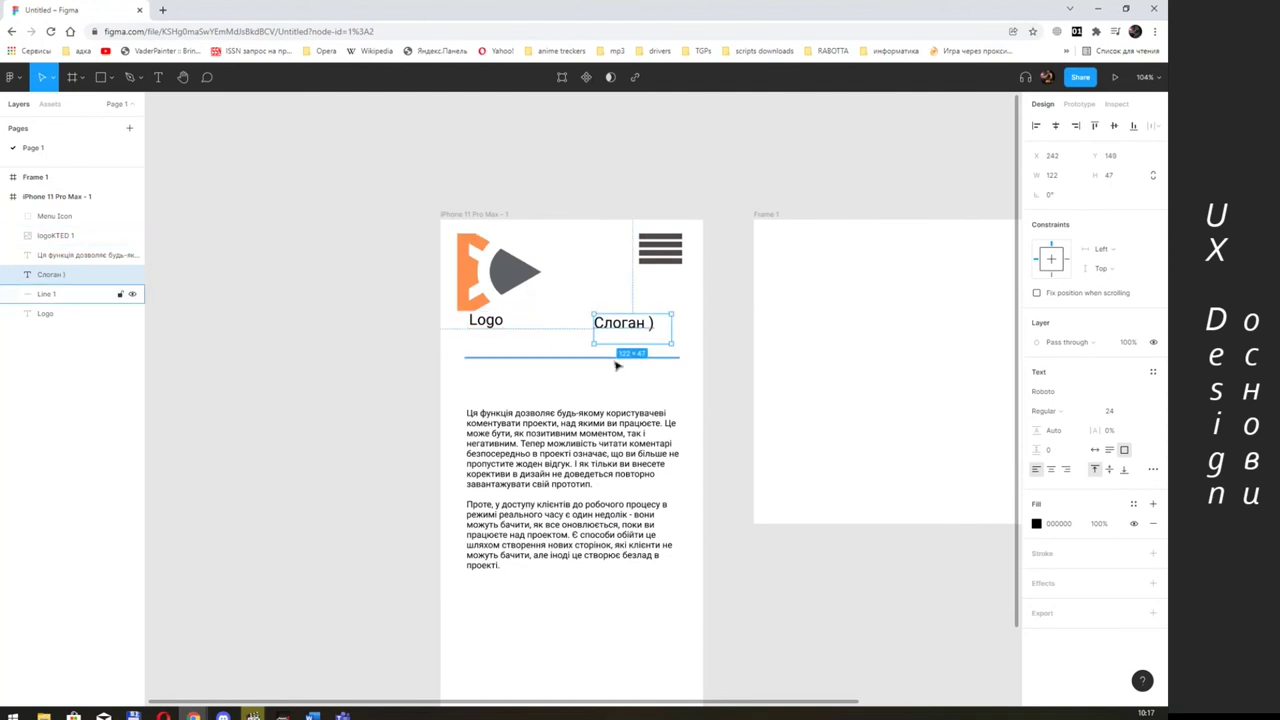
- Nudge the divider line and the Ukrainian body text block slightly upward
{"action": "left_click", "coordinate": [617, 366]}
{"action": "left_click_drag", "start_coordinate": [583, 364], "coordinate": [588, 360]}
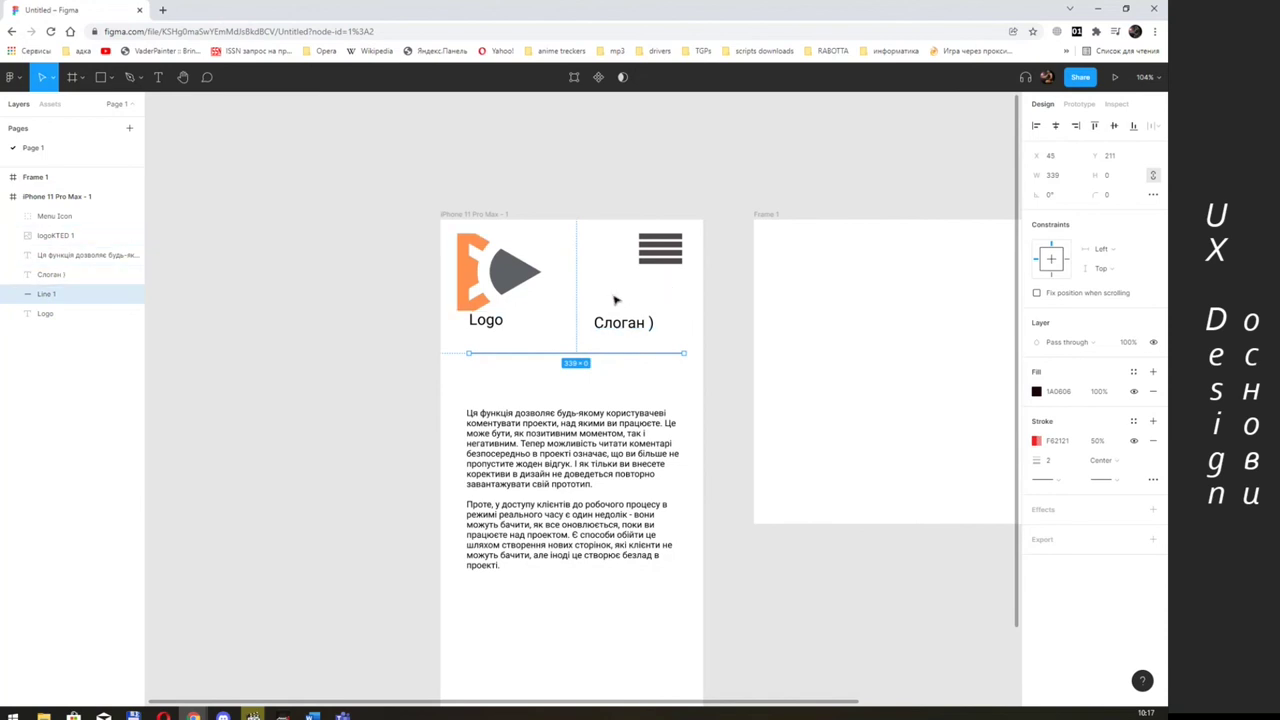
{"action": "left_click", "coordinate": [656, 385]}
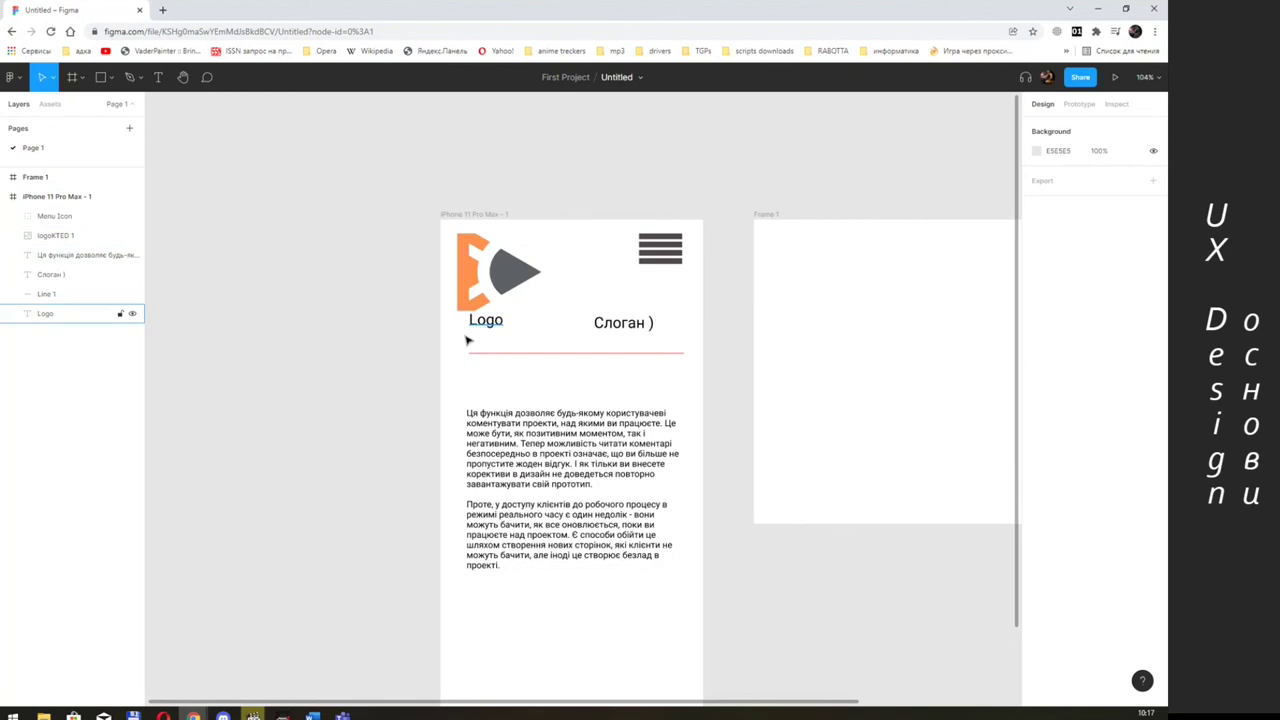
{"action": "left_click", "coordinate": [587, 428]}
{"action": "left_click_drag", "start_coordinate": [587, 428], "coordinate": [590, 426]}
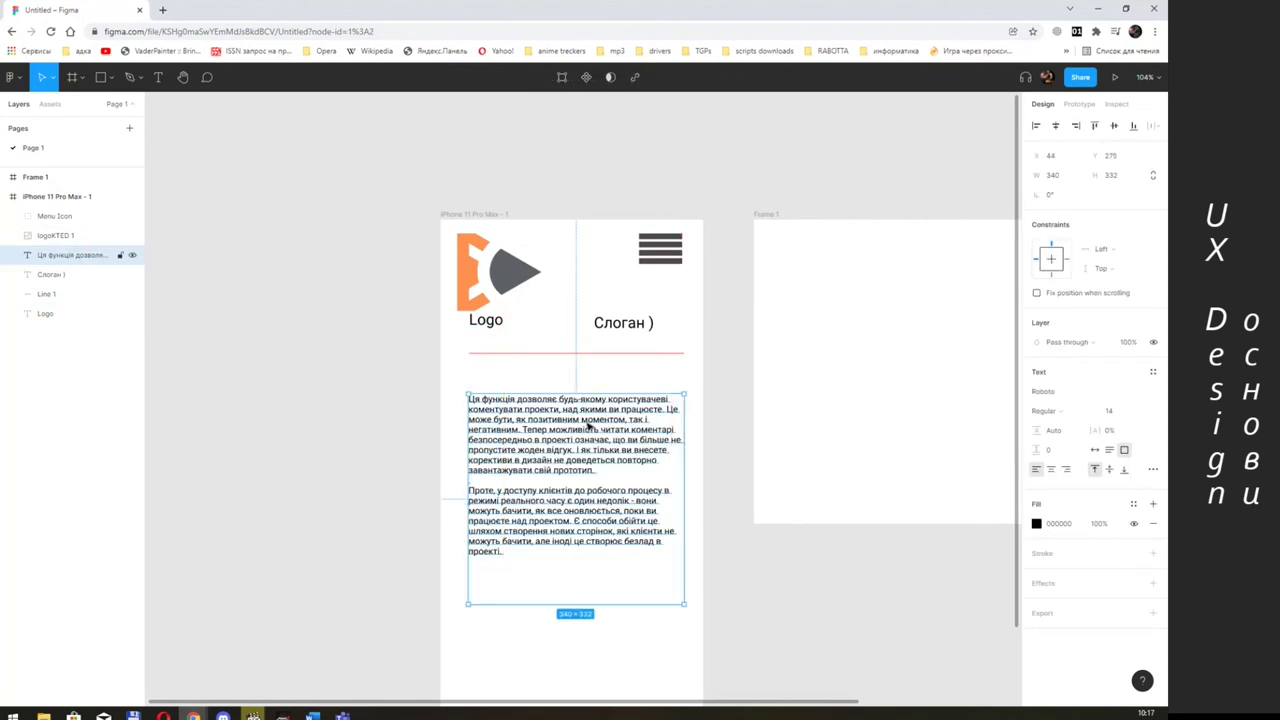
{"action": "scroll", "coordinate": [591, 432], "scroll_direction": "down", "scroll_amount": 1}
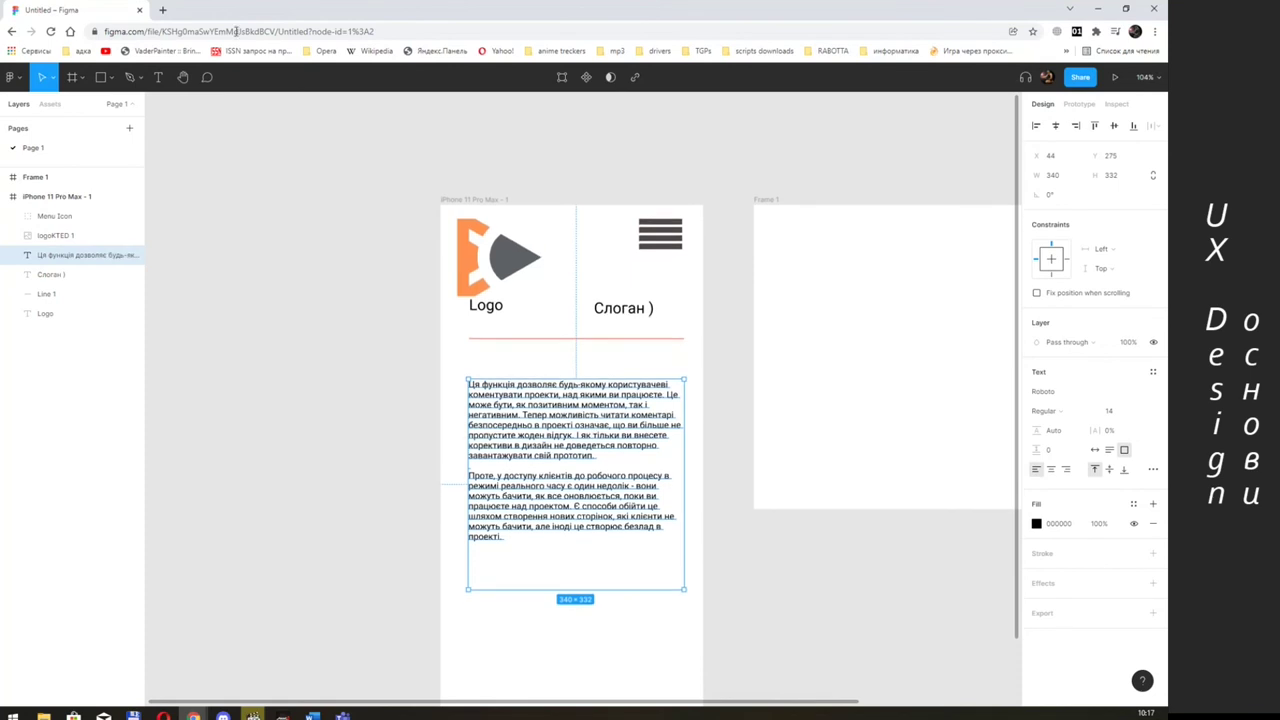
- Load okmm.nmu.org.ua in a new Chrome tab, select its welcome heading, and return to Figma
{"action": "left_click", "coordinate": [162, 10]}
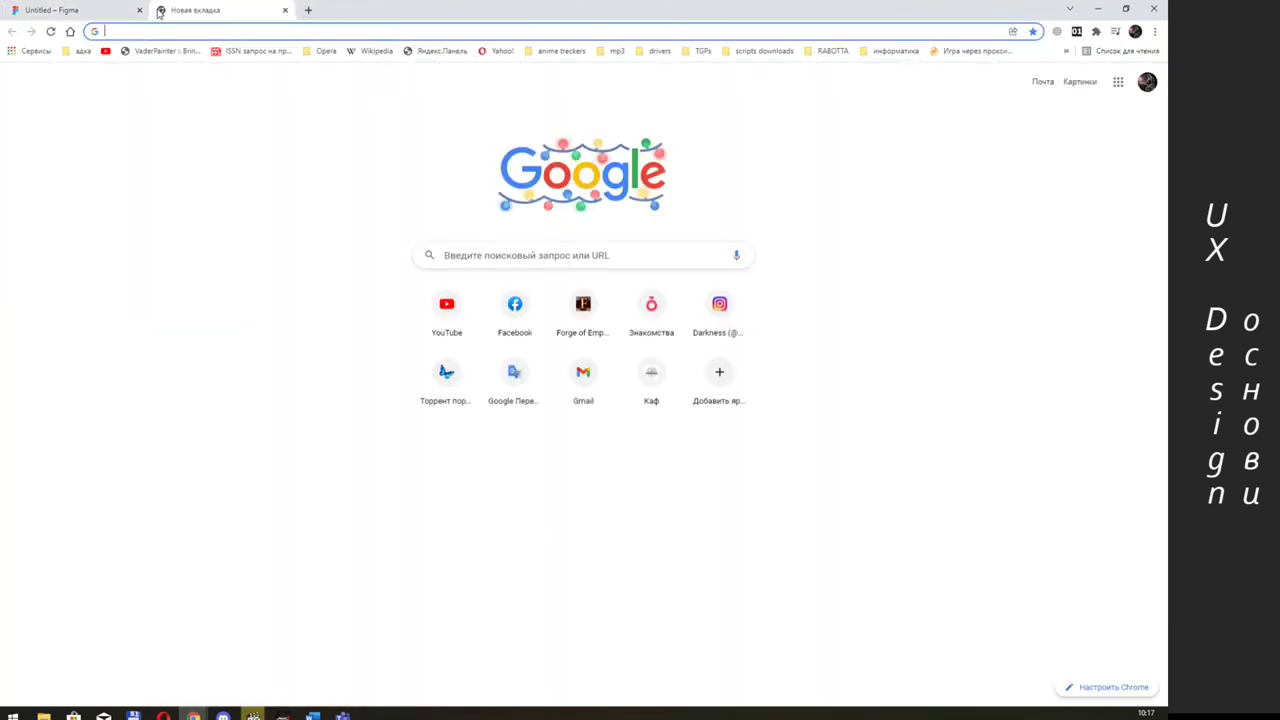
{"action": "type", "text": "okmm.nmu.org.ua"}
{"action": "key", "text": "Return"}
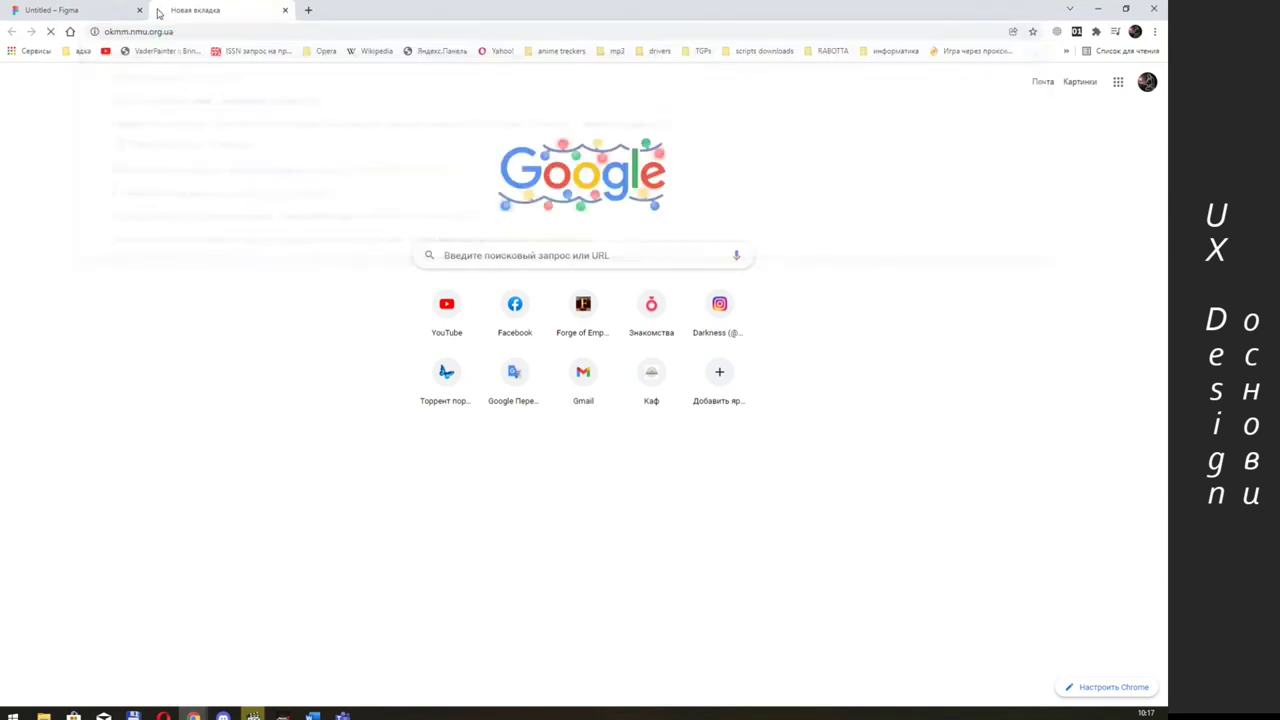
{"action": "scroll", "coordinate": [695, 421], "scroll_direction": "down", "scroll_amount": 2}
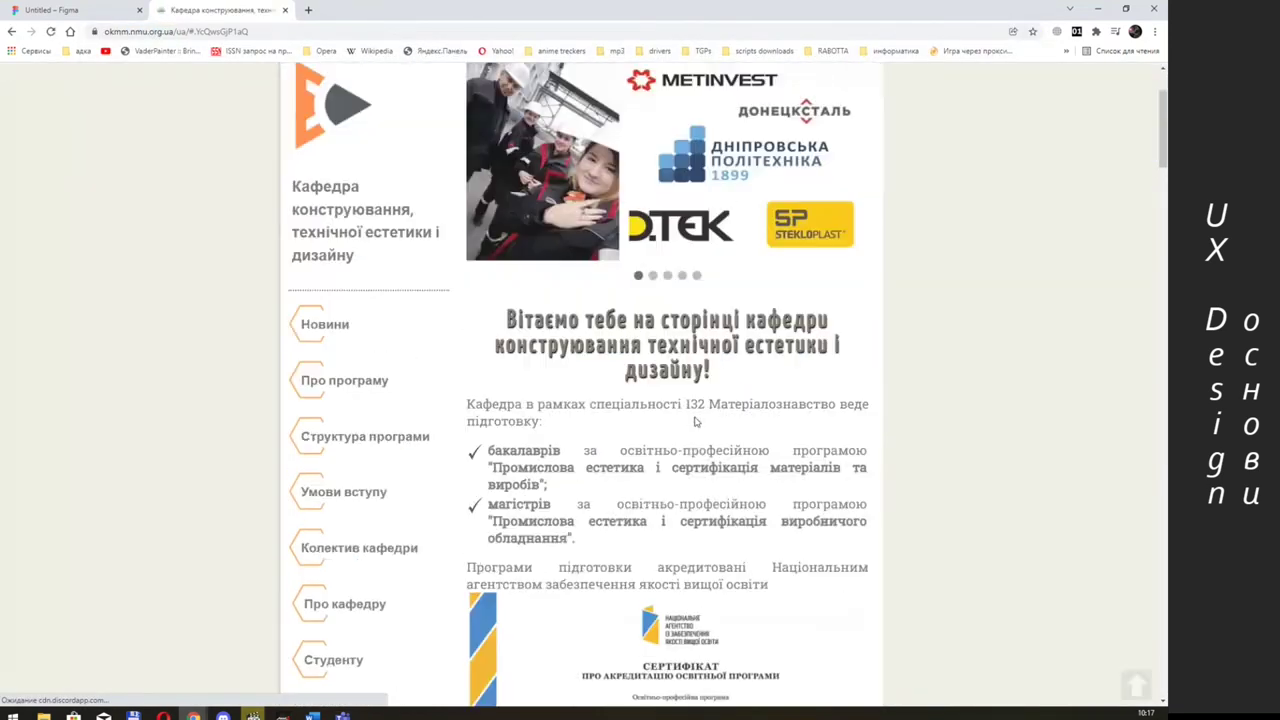
{"action": "scroll", "coordinate": [695, 421], "scroll_direction": "down", "scroll_amount": 1}
{"action": "left_click_drag", "start_coordinate": [499, 286], "coordinate": [728, 346]}
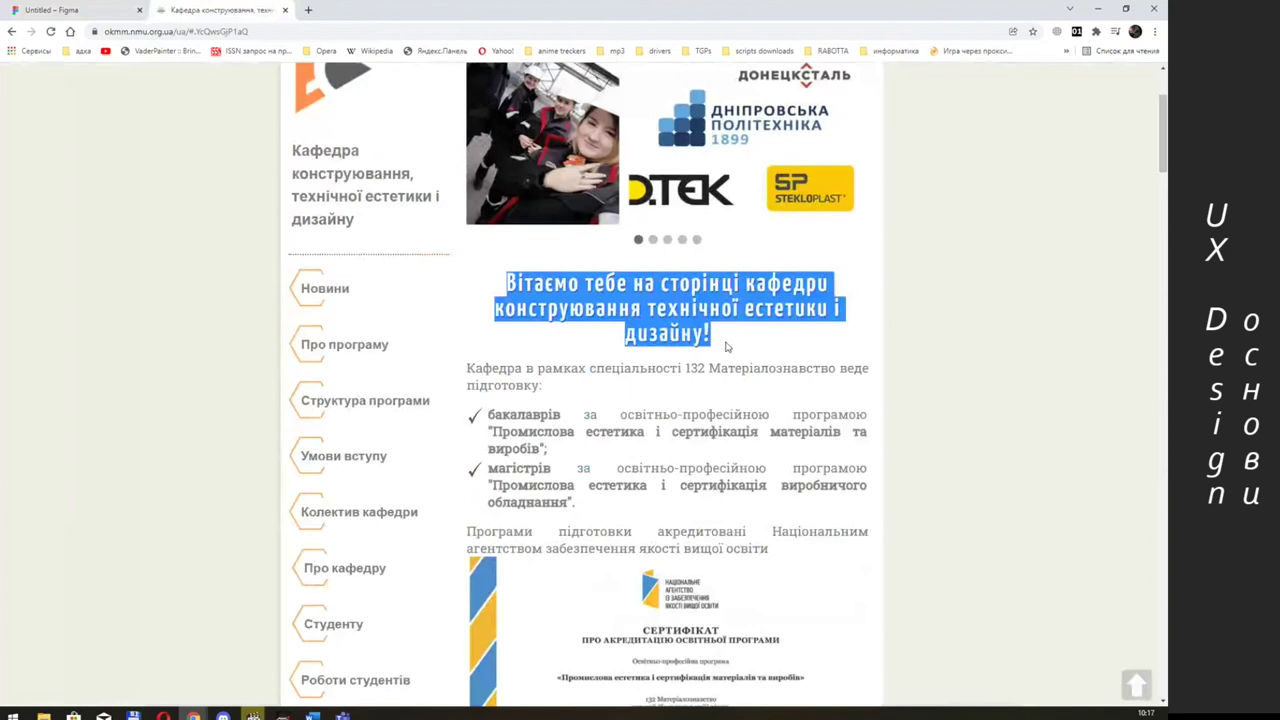
{"action": "left_click", "coordinate": [43, 12]}
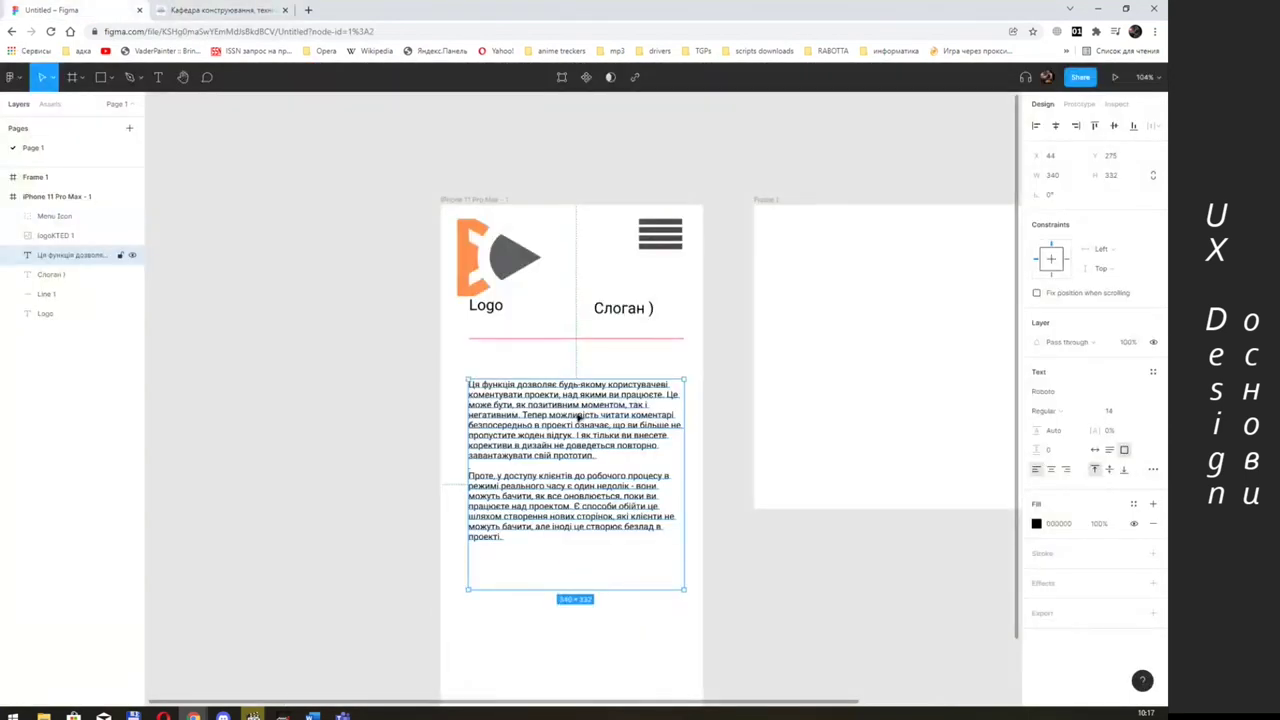
- Draw a text box under the divider and paste the welcome heading into it
{"action": "left_click", "coordinate": [158, 77]}
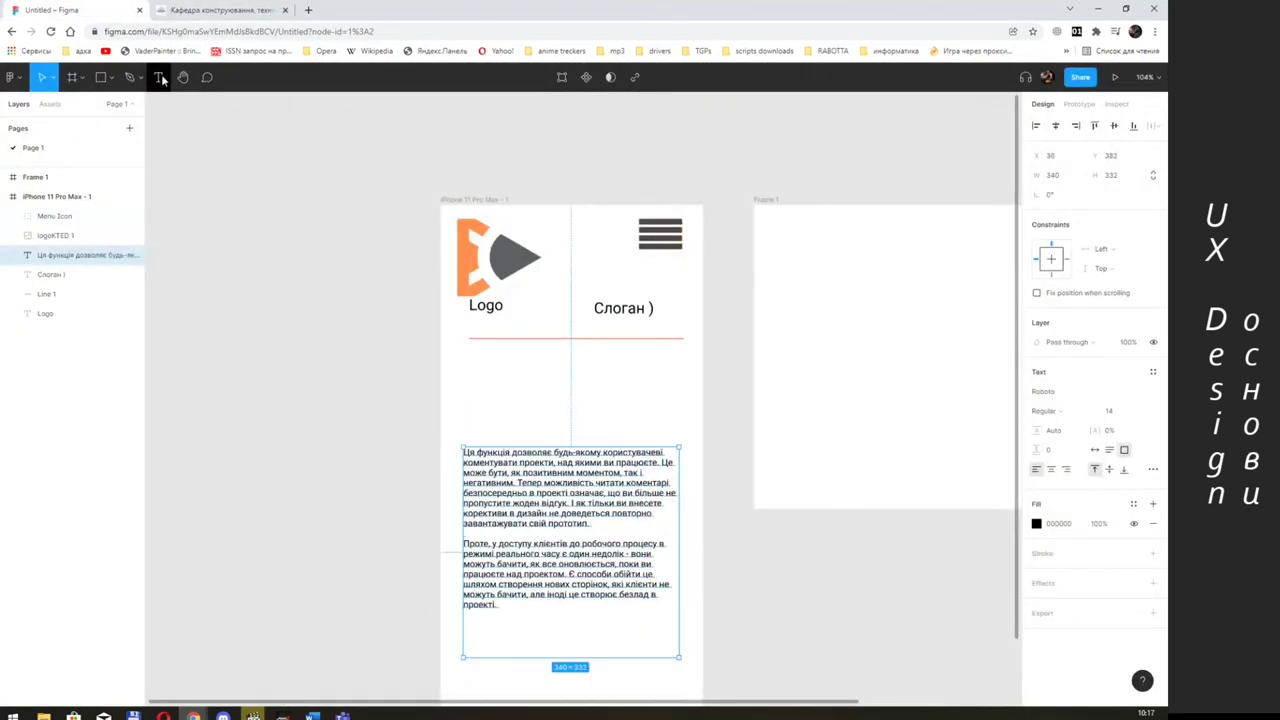
{"action": "key", "text": "Return"}
{"action": "left_click_drag", "start_coordinate": [483, 351], "coordinate": [664, 390]}
{"action": "type", "text": "Вітаємо тебе на сторінці кафедри конструювання технічної естетики і дизайну!"}
{"action": "key", "text": "ctrl+a"}
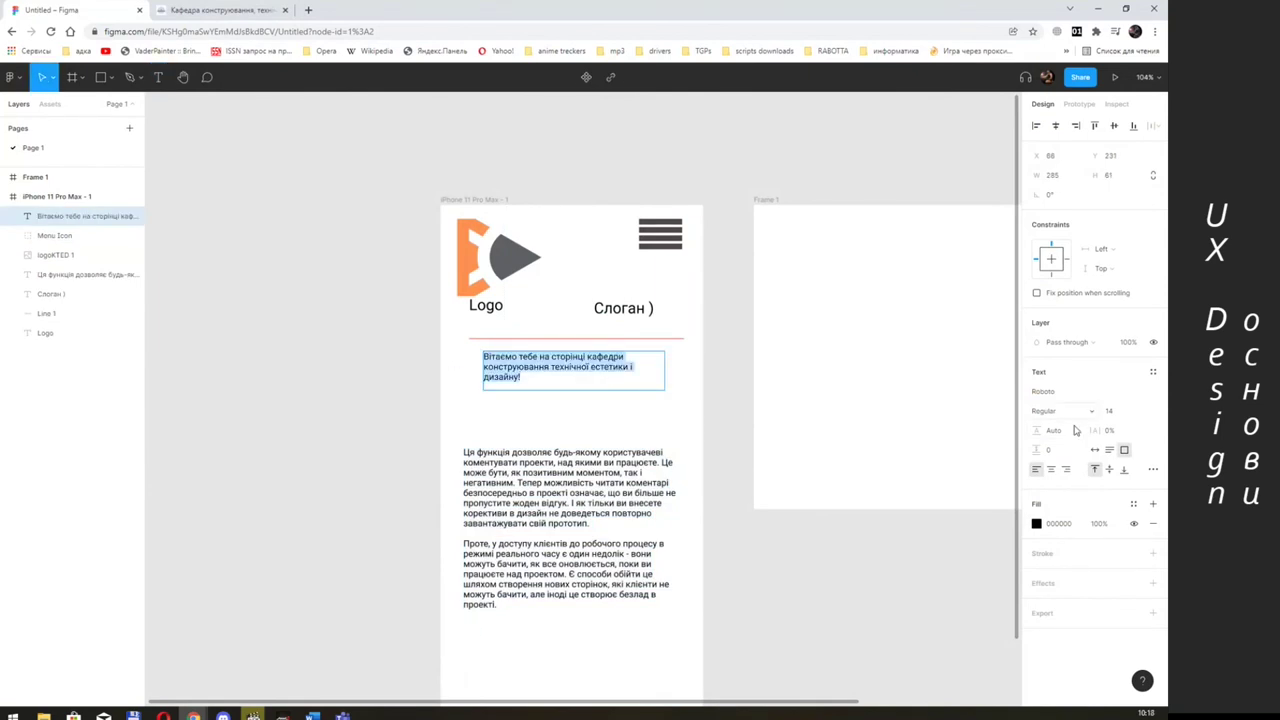
- Reduce the heading's font size to 24, after trying 64 and 32
{"action": "left_click", "coordinate": [1148, 414]}
{"action": "left_click", "coordinate": [1137, 484]}
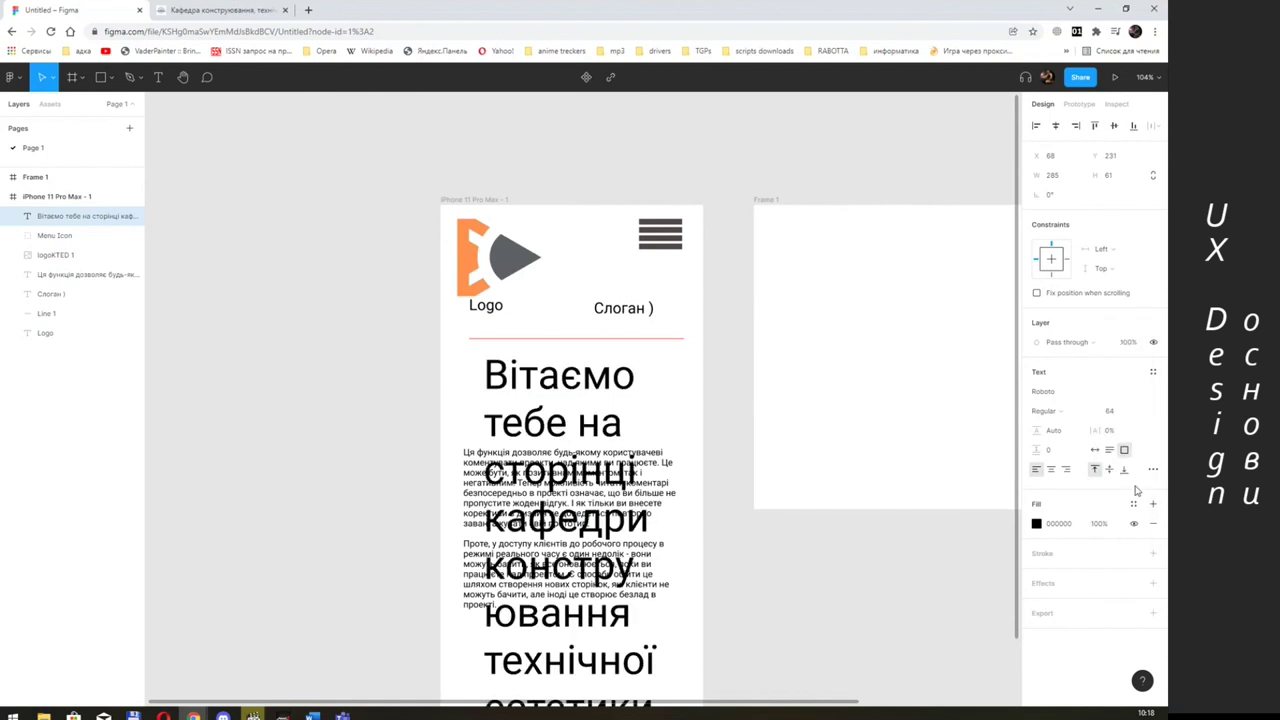
{"action": "left_click", "coordinate": [1116, 413]}
{"action": "type", "text": "32"}
{"action": "key", "text": "Return"}
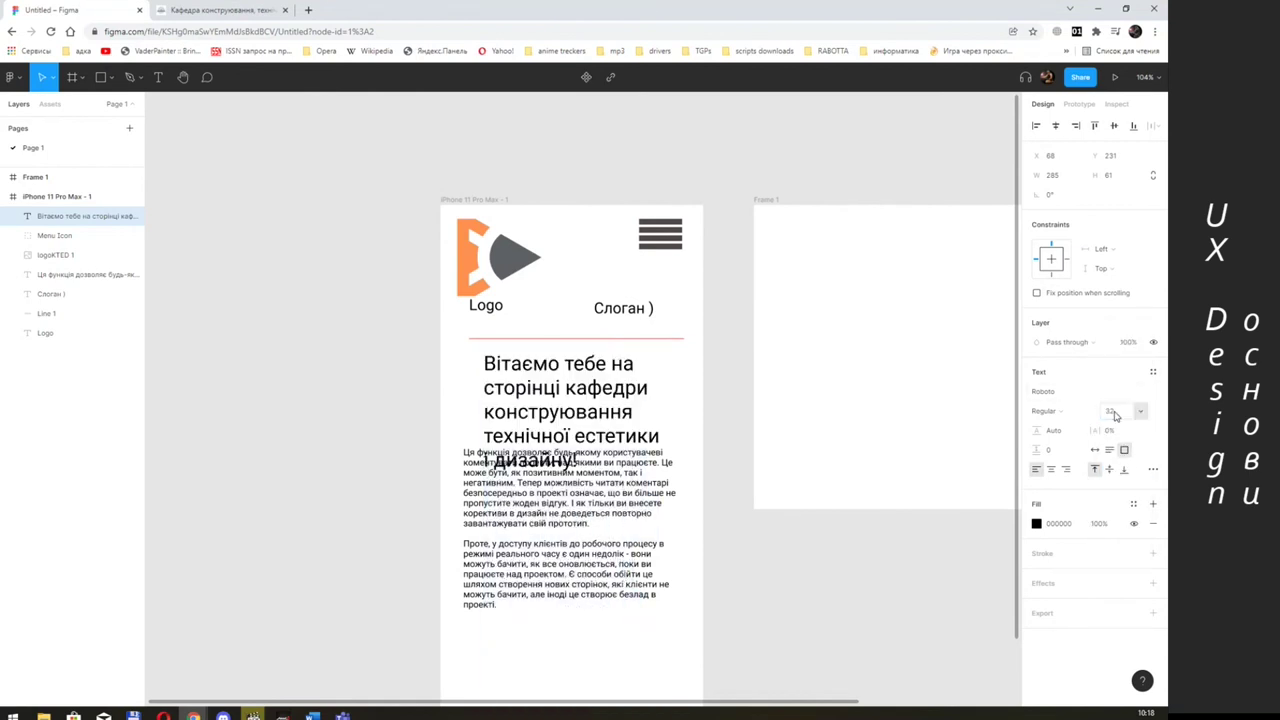
{"action": "left_click", "coordinate": [1117, 413]}
{"action": "left_click", "coordinate": [1117, 412]}
{"action": "type", "text": "24"}
{"action": "key", "text": "Return"}
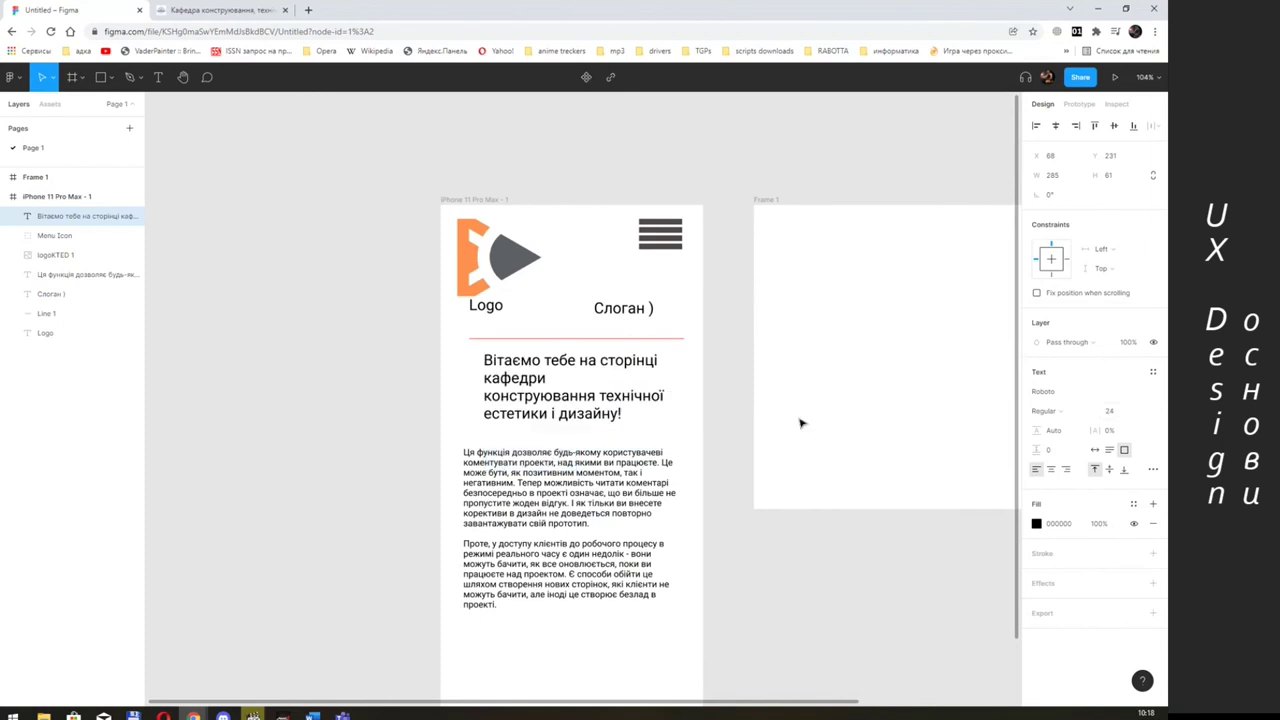
- Remove the line break after 'кафедри' and reselect the heading text block
{"action": "left_click", "coordinate": [563, 380]}
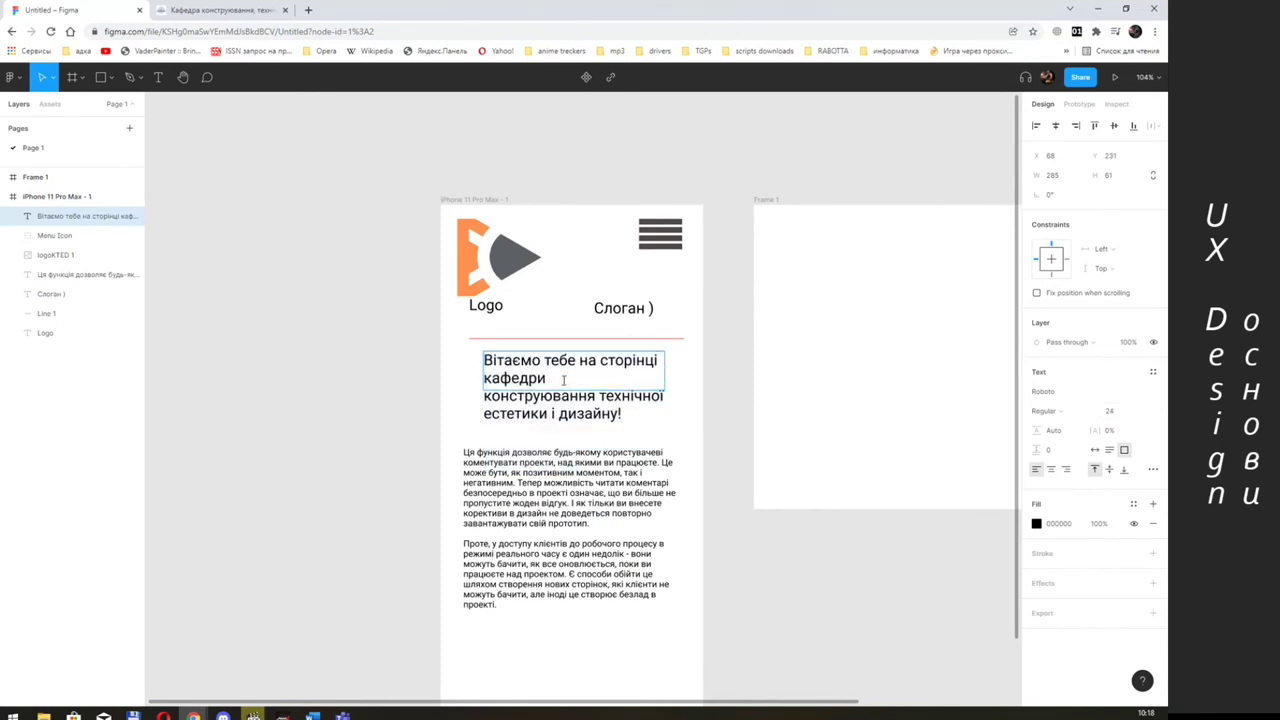
{"action": "key", "text": "Delete"}
{"action": "key", "text": "Down"}
{"action": "key", "text": "Down"}
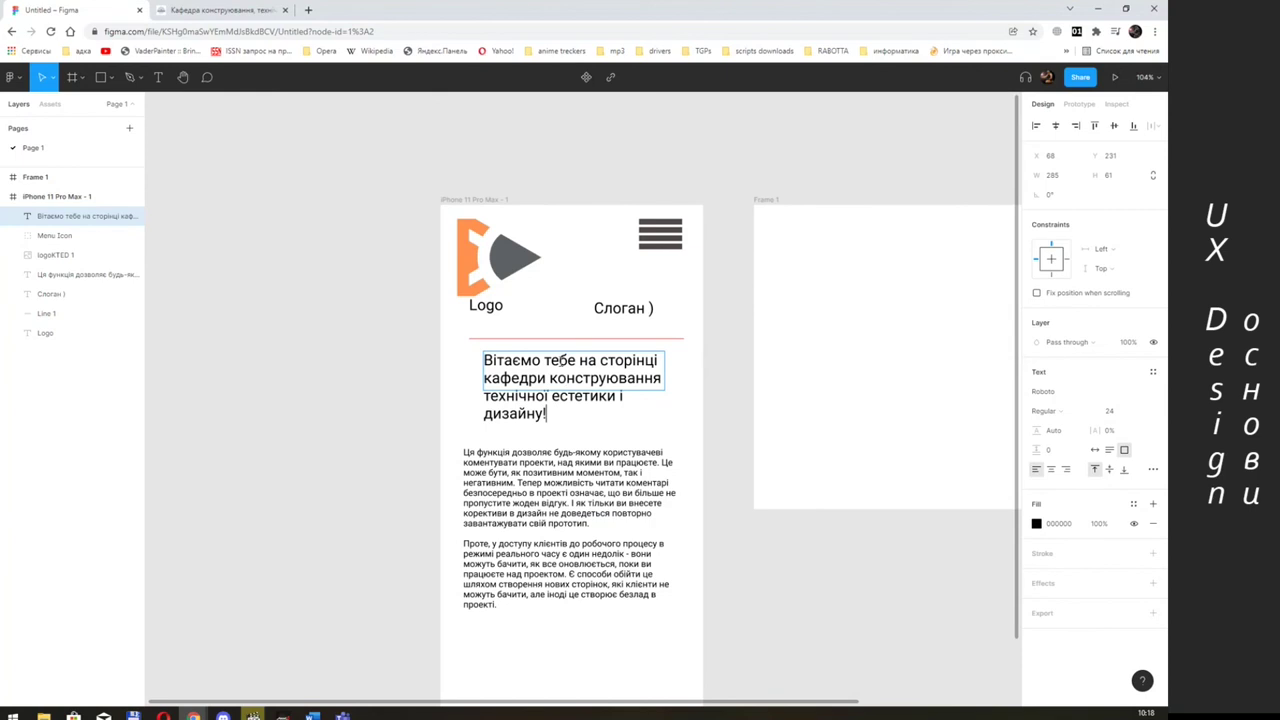
{"action": "left_click", "coordinate": [575, 480]}
{"action": "left_click", "coordinate": [578, 380]}
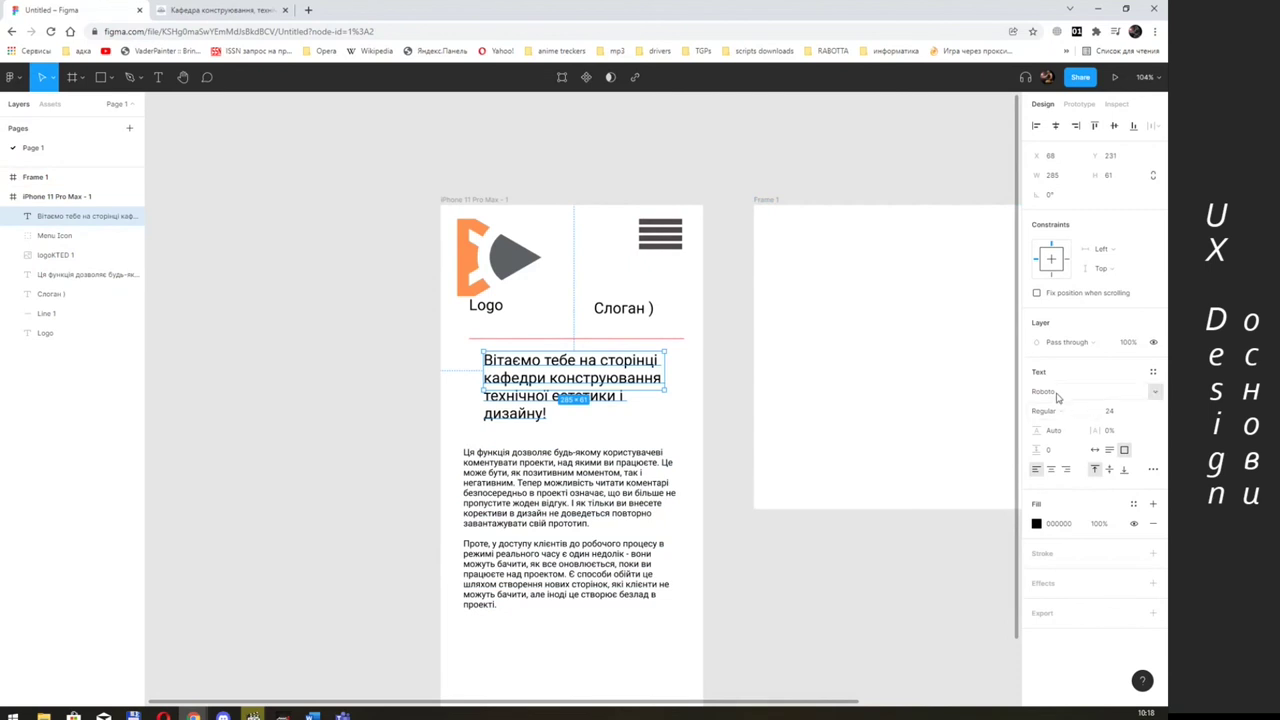
- Try the Redacted and Raleway Dots fonts on the welcome heading
{"action": "left_click", "coordinate": [1157, 393]}
{"action": "left_click", "coordinate": [1100, 262]}
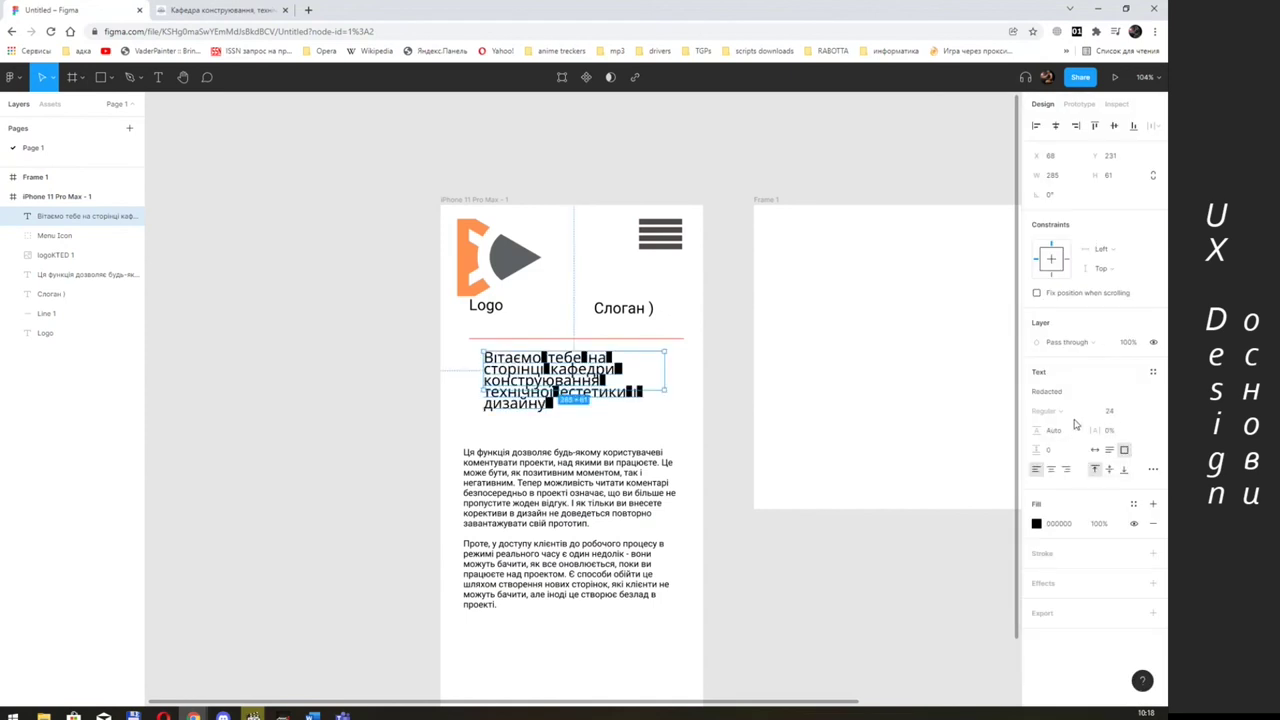
{"action": "left_click", "coordinate": [1100, 349]}
{"action": "left_click", "coordinate": [1120, 312]}
{"action": "left_click", "coordinate": [1156, 391]}
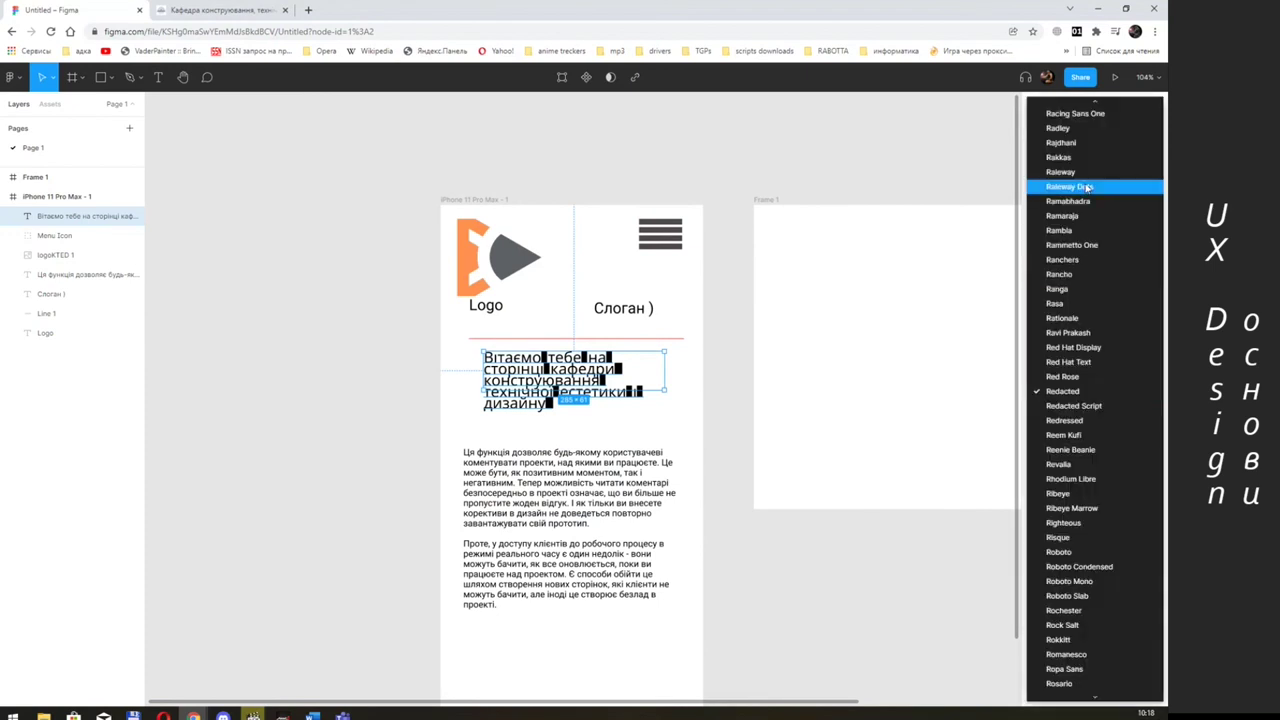
{"action": "left_click", "coordinate": [1088, 189]}
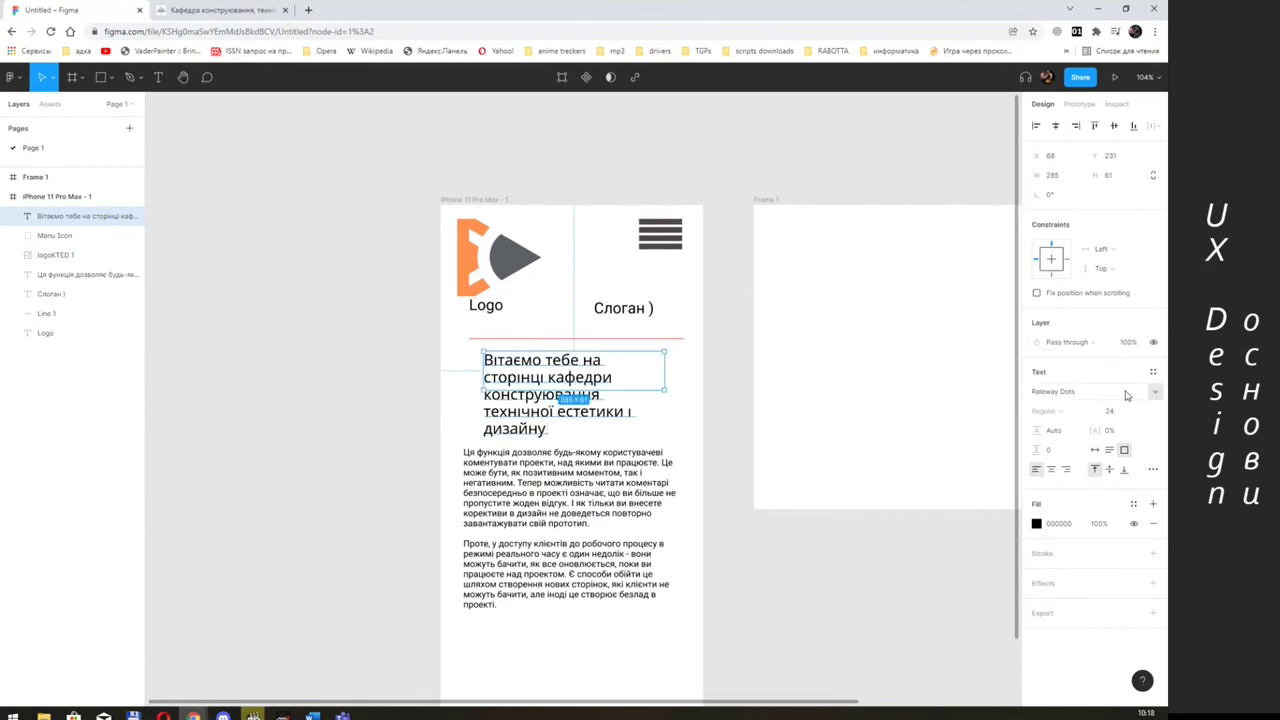
- Set the heading font to Nunito after trying Poppins, and lower the body paragraph
{"action": "left_click", "coordinate": [1156, 392]}
{"action": "scroll", "coordinate": [1111, 400], "scroll_direction": "up", "scroll_amount": 4}
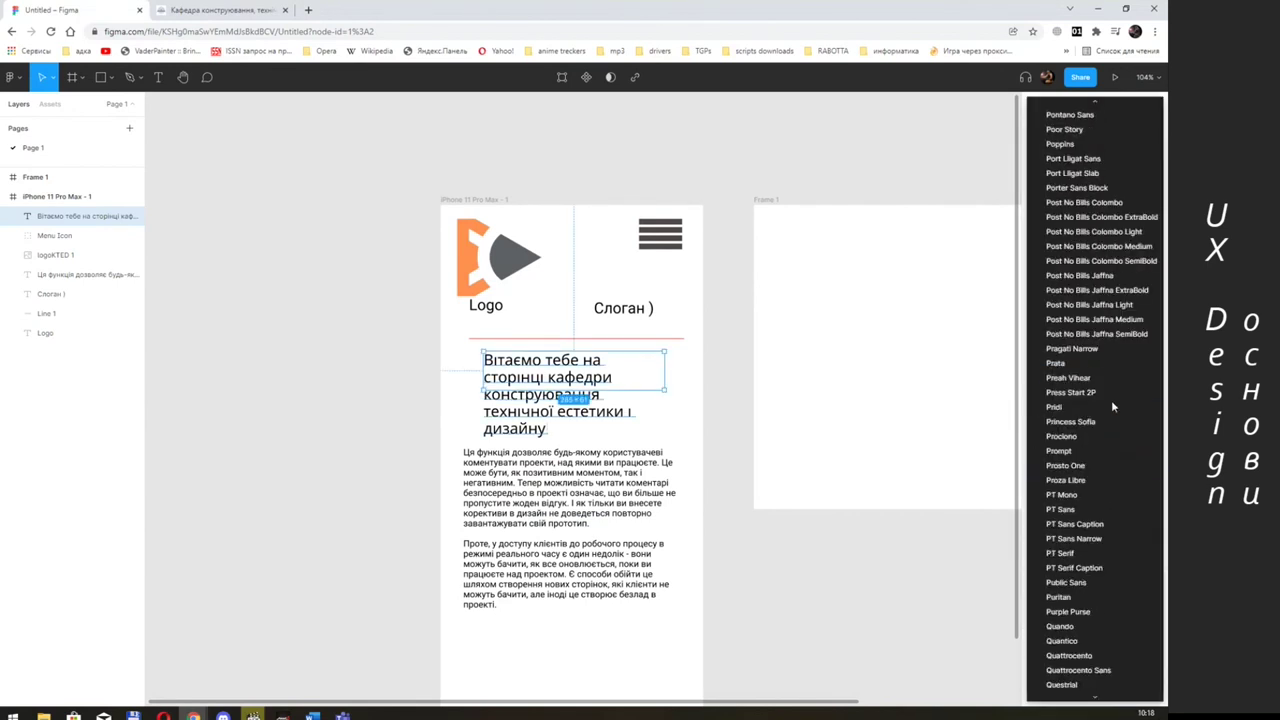
{"action": "left_click", "coordinate": [1097, 147]}
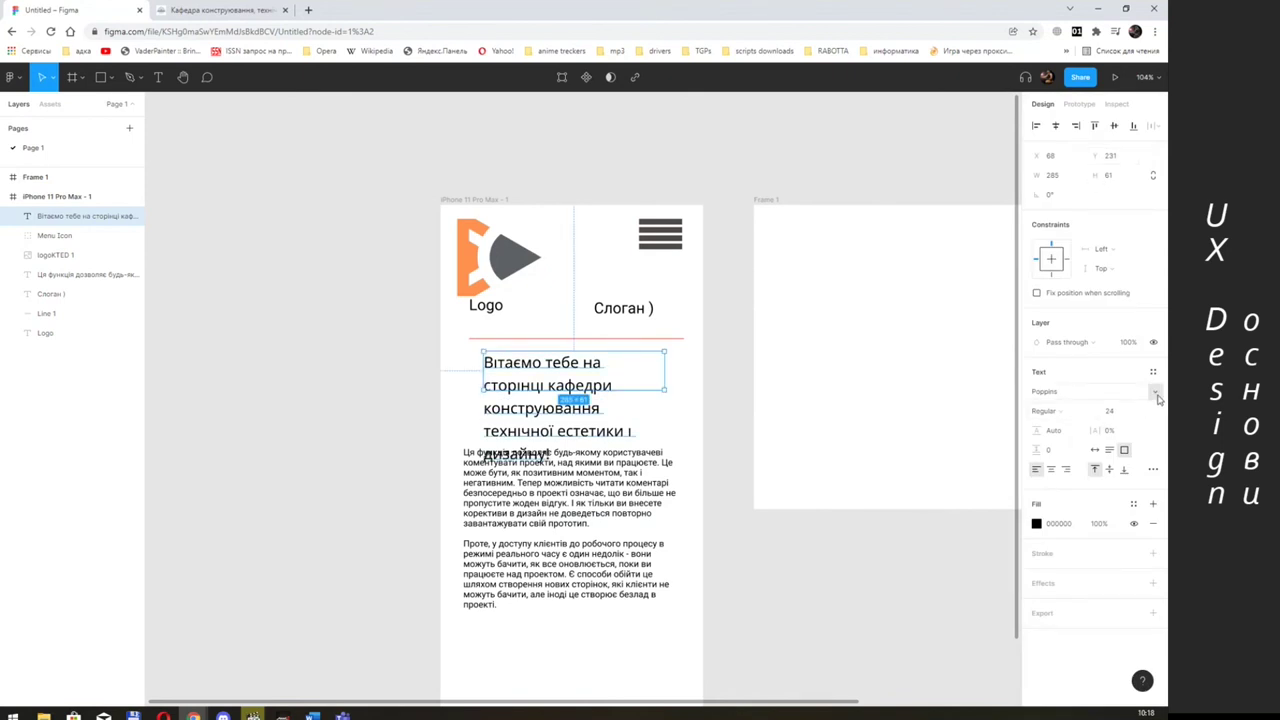
{"action": "left_click", "coordinate": [1155, 393]}
{"action": "scroll", "coordinate": [1090, 250], "scroll_direction": "up", "scroll_amount": 3}
{"action": "scroll", "coordinate": [1080, 210], "scroll_direction": "up", "scroll_amount": 3}
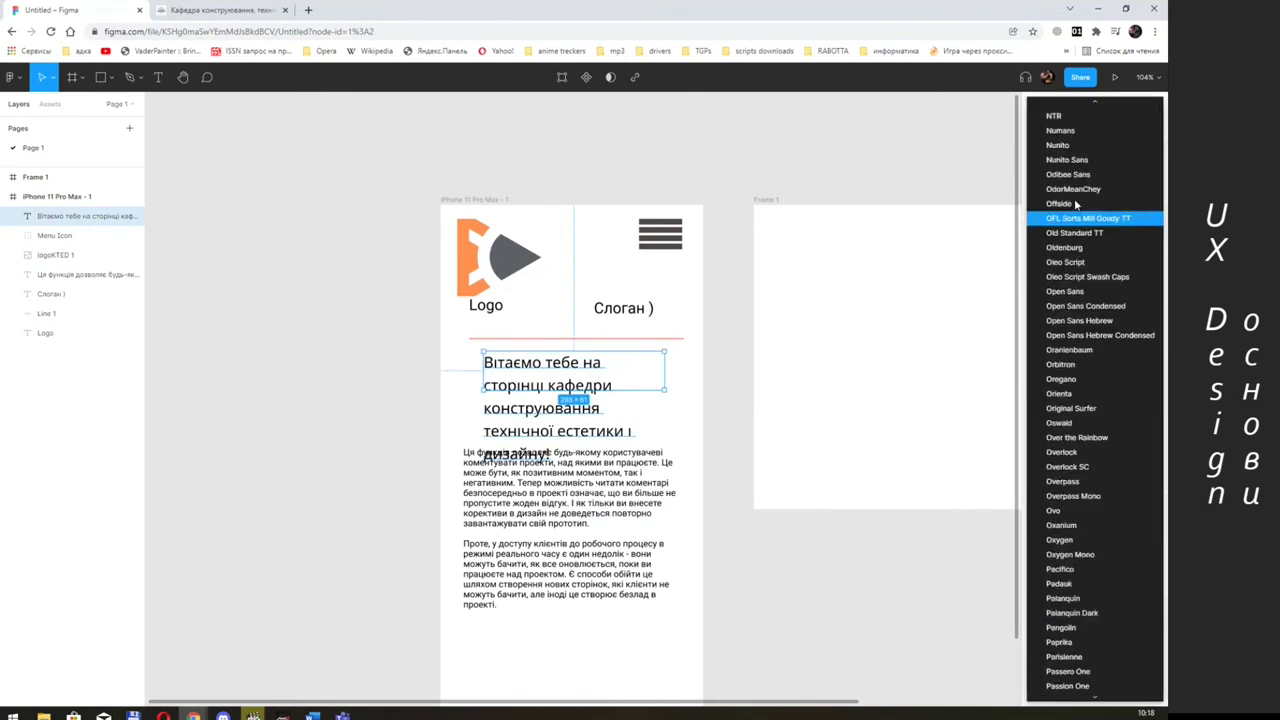
{"action": "left_click", "coordinate": [1077, 144]}
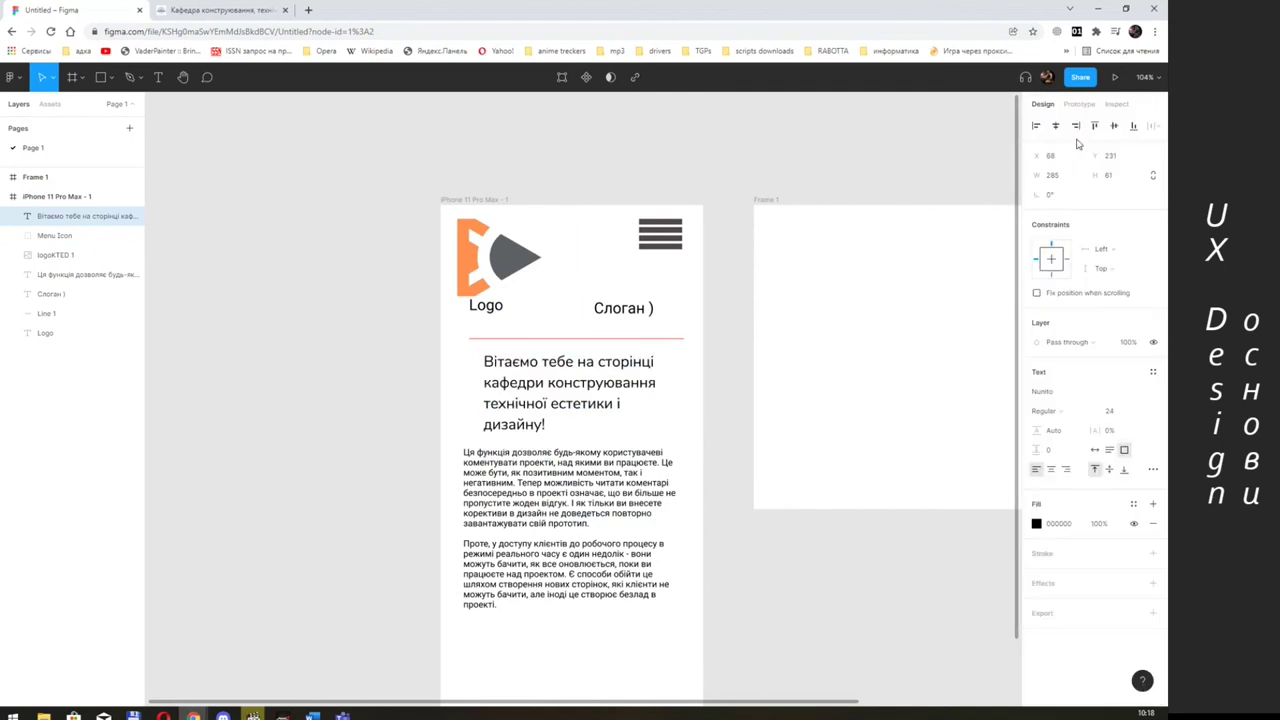
{"action": "left_click_drag", "start_coordinate": [632, 484], "coordinate": [641, 546]}
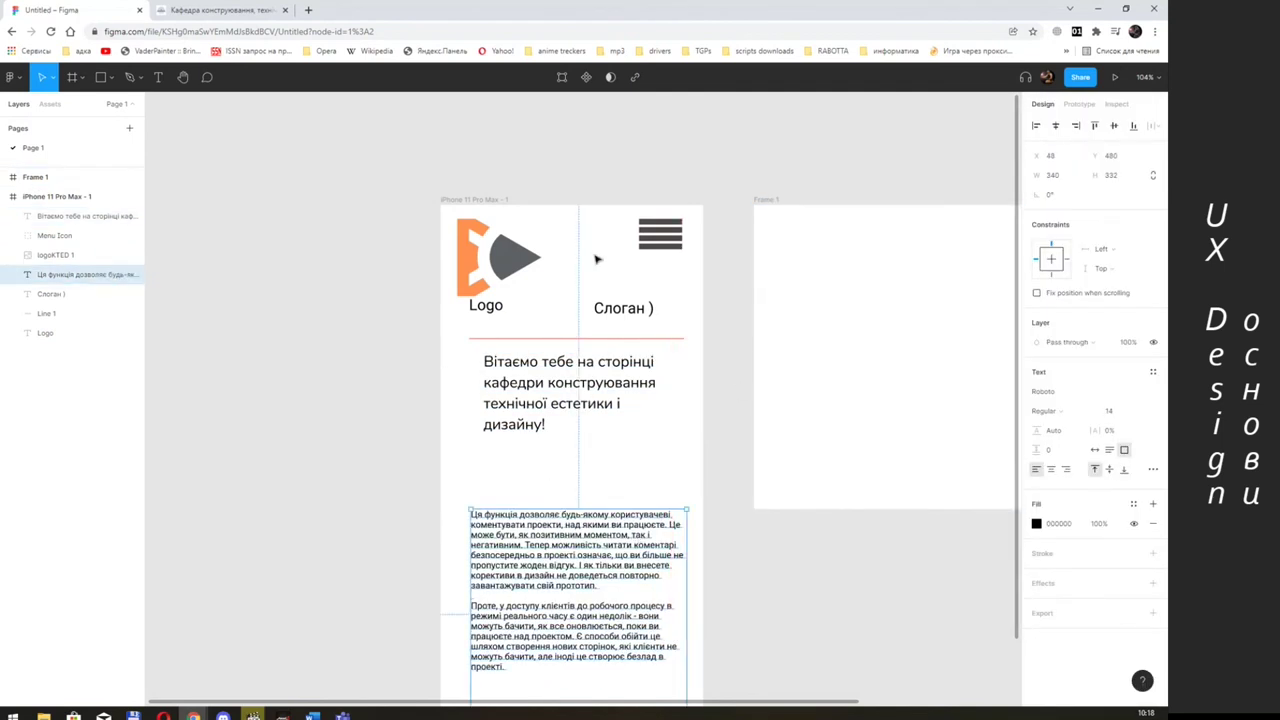
- Select the department description text on the university website
{"action": "left_click", "coordinate": [239, 17]}
{"action": "scroll", "coordinate": [481, 265], "scroll_direction": "down", "scroll_amount": 3}
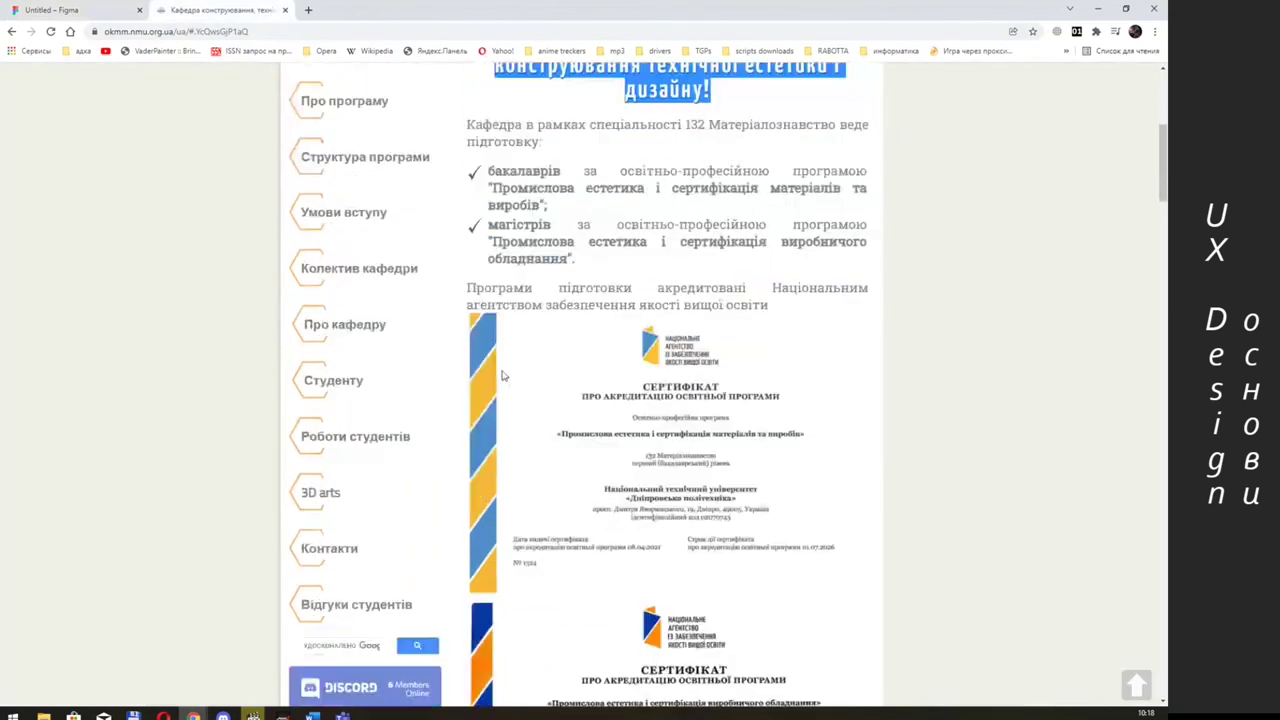
{"action": "scroll", "coordinate": [481, 265], "scroll_direction": "up", "scroll_amount": 1}
{"action": "left_click_drag", "start_coordinate": [467, 186], "coordinate": [772, 367]}
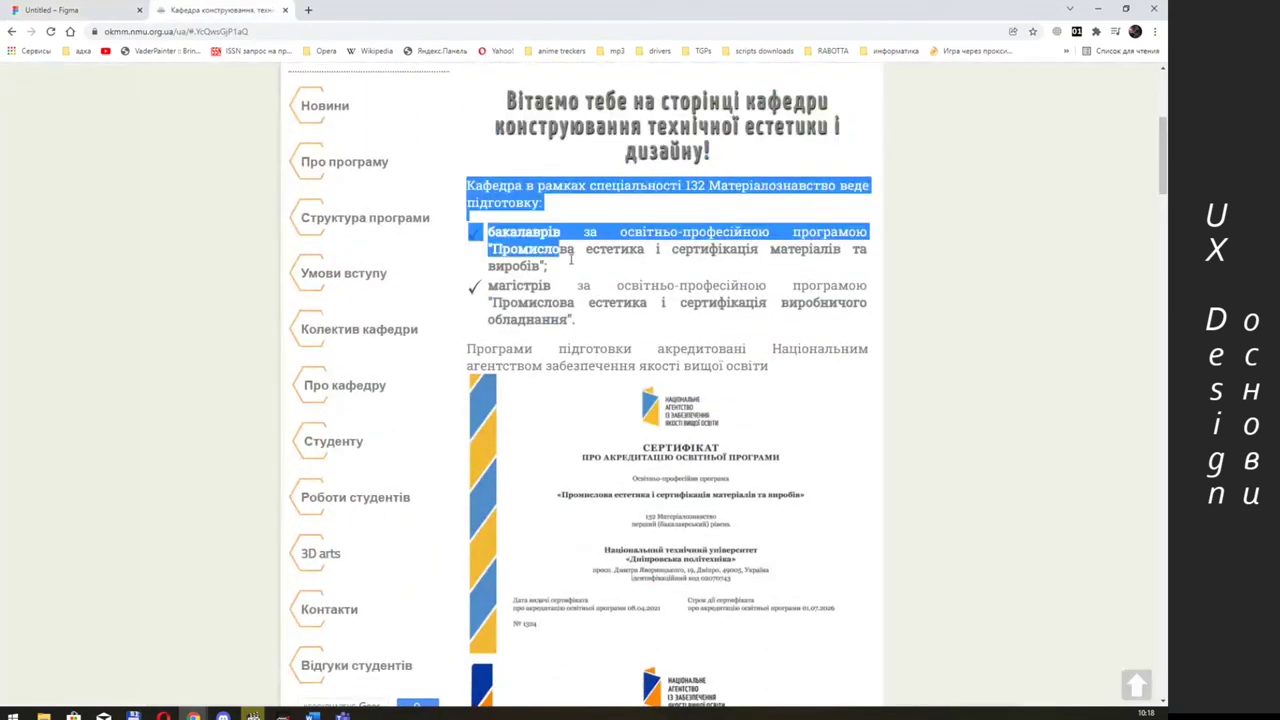
- Replace the old body paragraphs with the pasted department text
{"action": "left_click", "coordinate": [99, 10]}
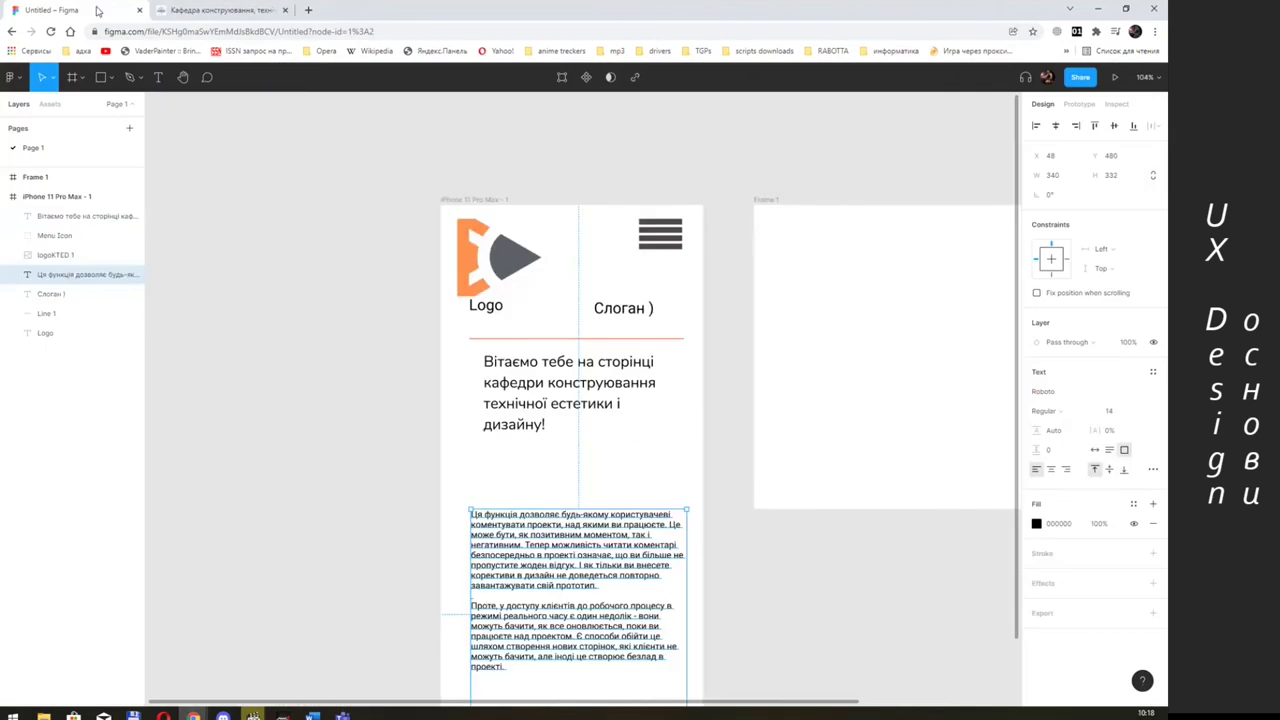
{"action": "triple_click", "coordinate": [593, 529]}
{"action": "key", "text": "ctrl+a"}
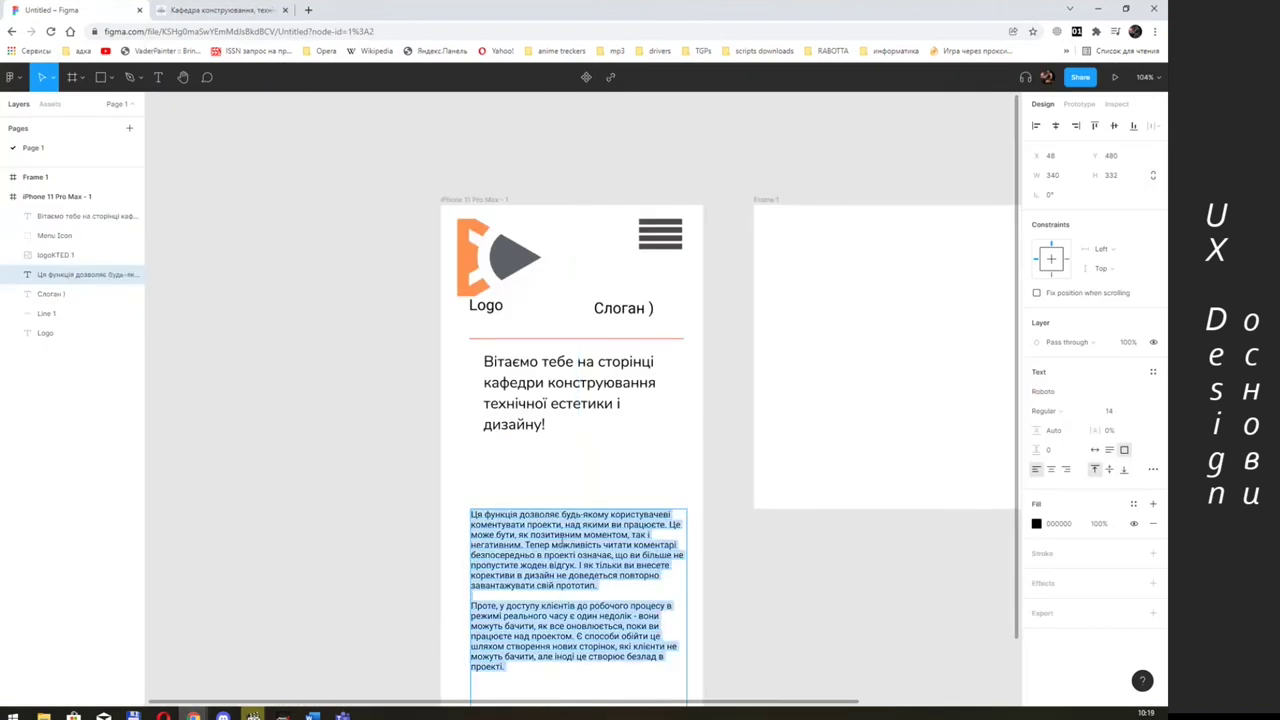
{"action": "type", "text": "Кафедра в рамках спеціальності 132 Матеріалознавство веде підготовку:   бакалаврів за освітньо-професійною програмою \"Промислова естетика і сертифікація матеріалів та виробів\";  магістрів за освітньо-професійною програмою \"Промислова естетика і сертифікація виробничого обладнання\".  Програми підготовки акредитовані Національним агентством забезпечення якості вищої освіти"}
- Enlarge the opening sentence of the department text to size 22
{"action": "left_click_drag", "start_coordinate": [636, 525], "coordinate": [447, 512]}
{"action": "left_click", "coordinate": [1123, 417]}
{"action": "type", "text": "22"}
{"action": "key", "text": "Return"}
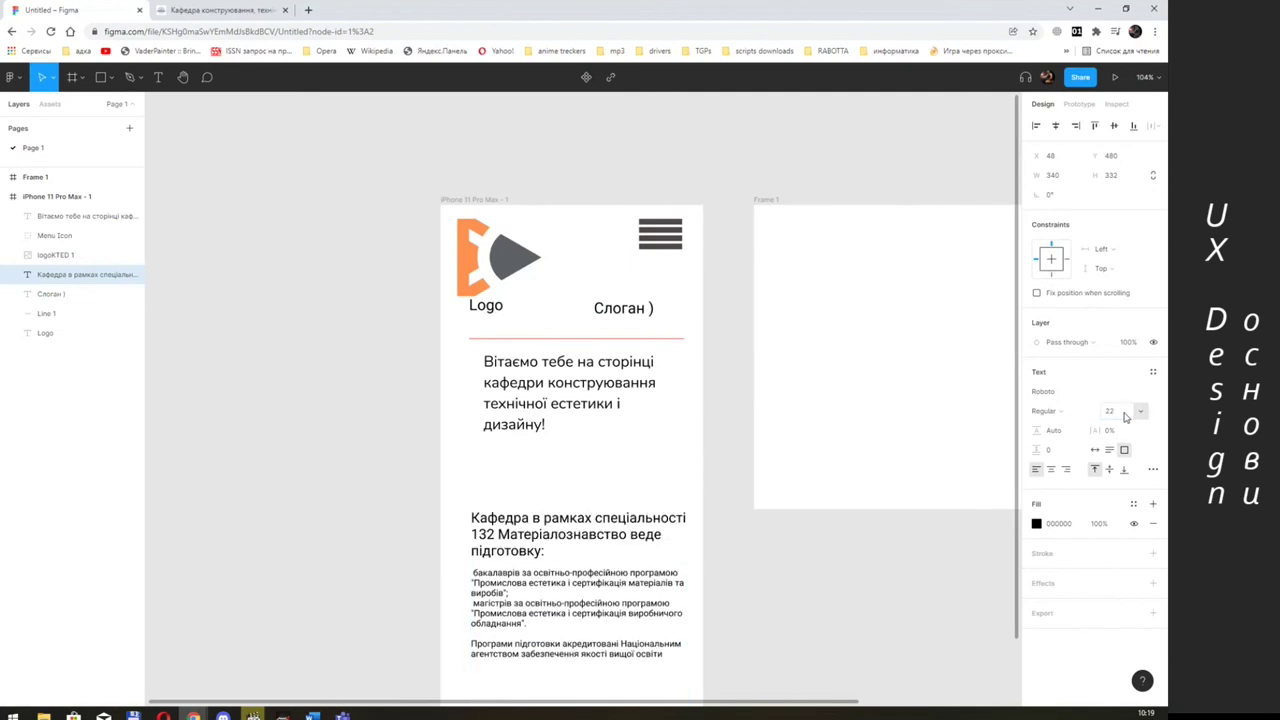
- Move the department text block up just below the heading and view the whole frame
{"action": "left_click", "coordinate": [564, 590]}
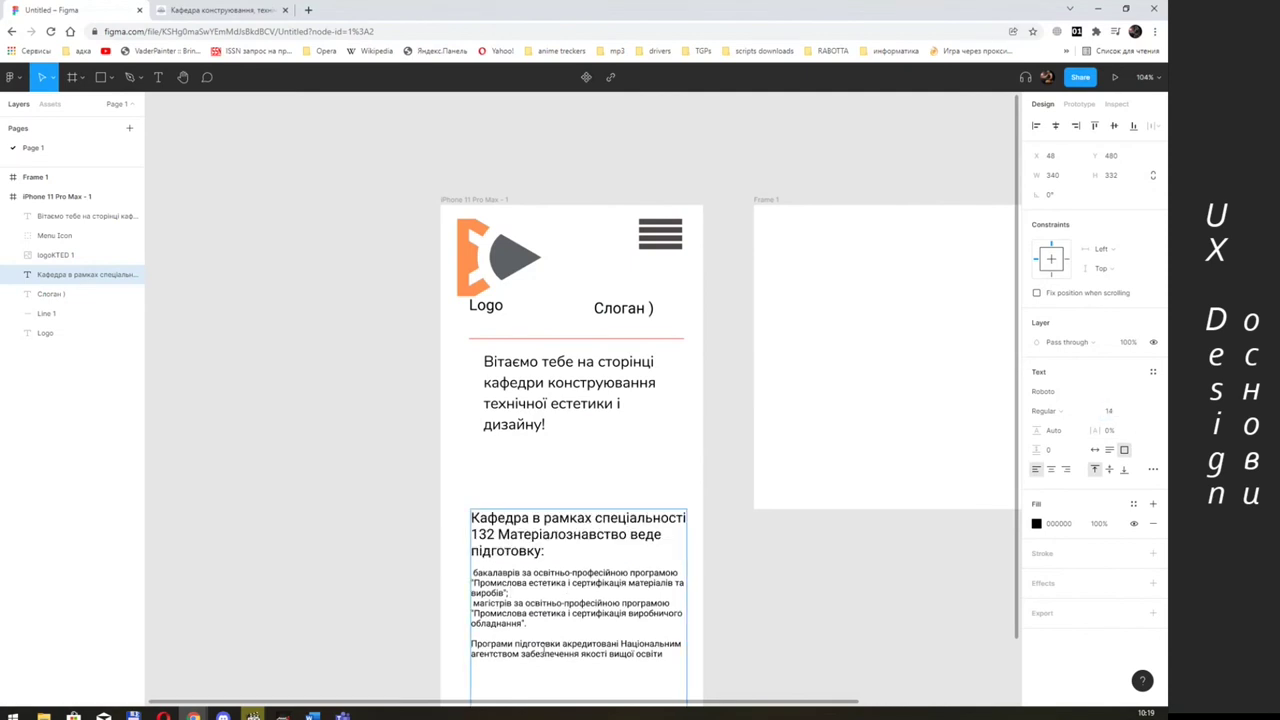
{"action": "left_click_drag", "start_coordinate": [527, 622], "coordinate": [471, 572]}
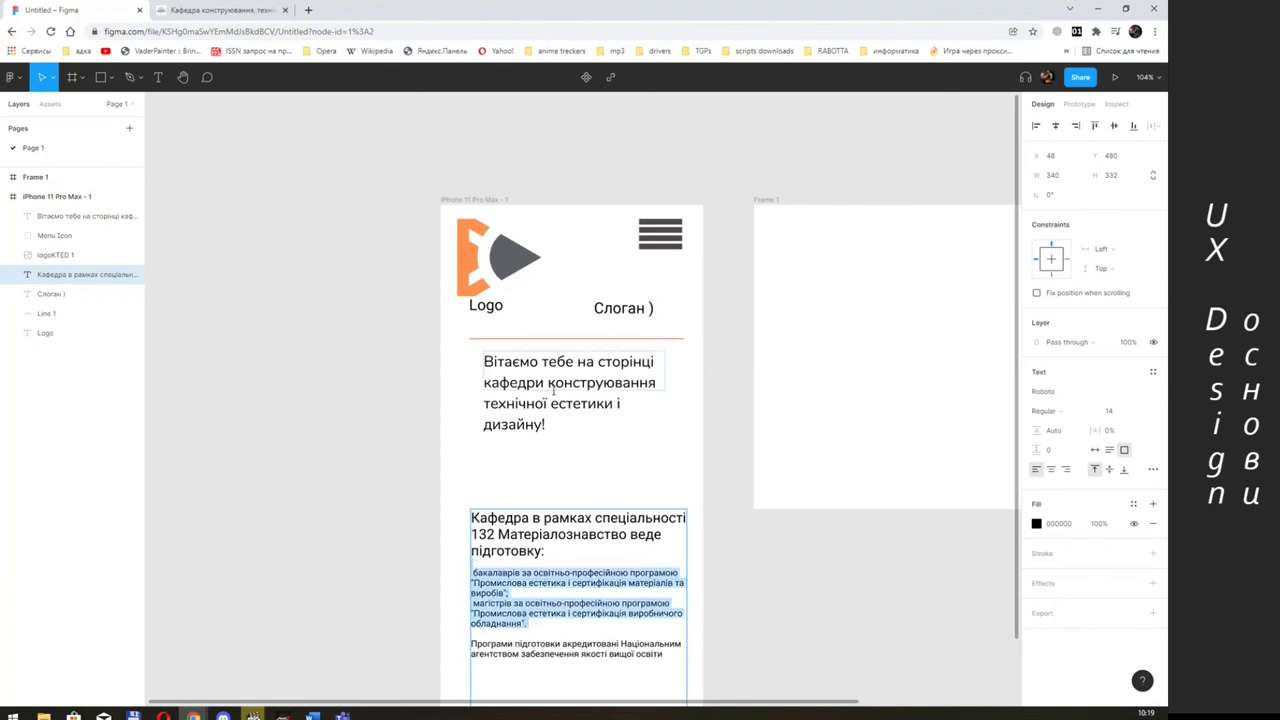
{"action": "key", "text": "Escape"}
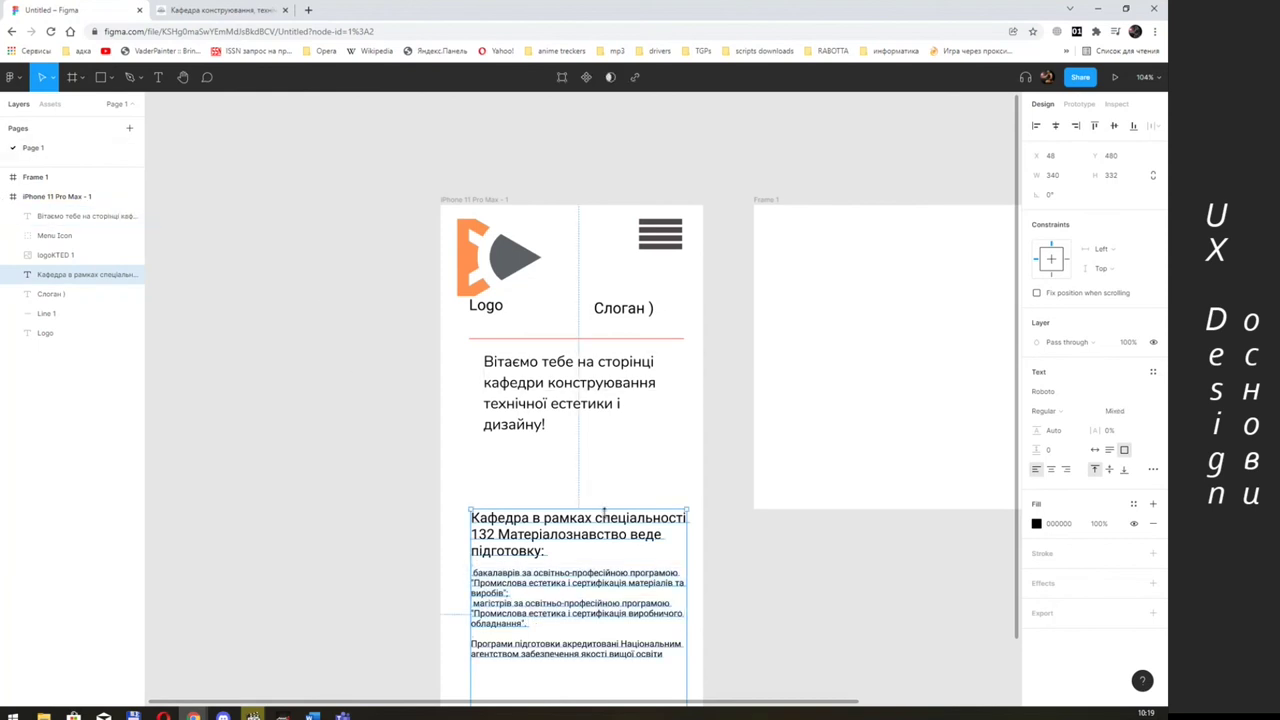
{"action": "left_click_drag", "start_coordinate": [603, 511], "coordinate": [612, 477]}
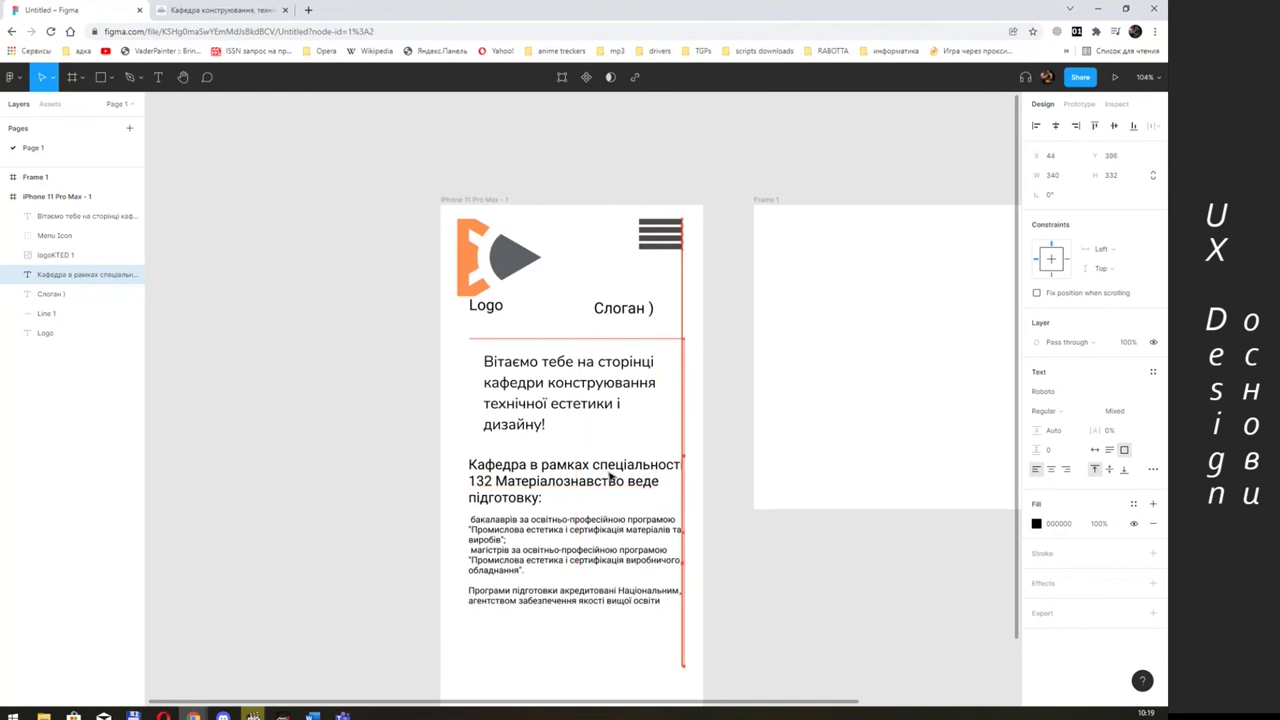
{"action": "left_click", "coordinate": [745, 320]}
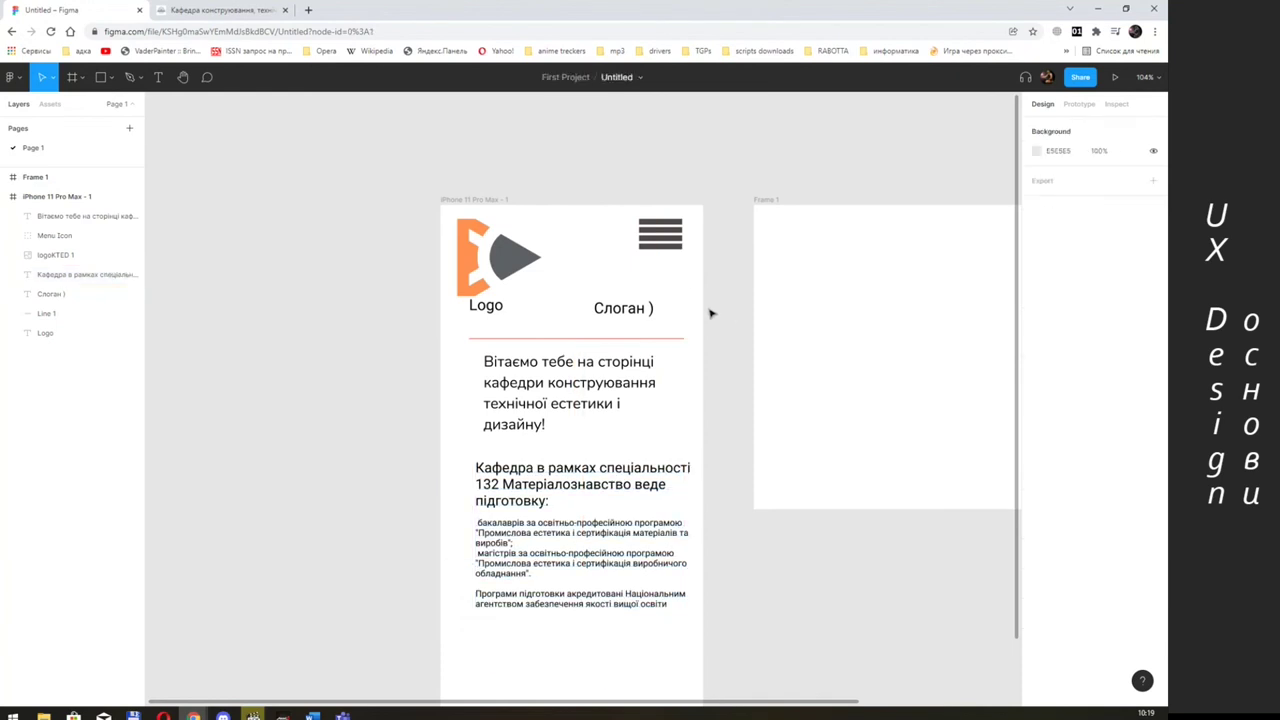
{"action": "left_click_drag", "start_coordinate": [663, 397], "coordinate": [630, 317]}
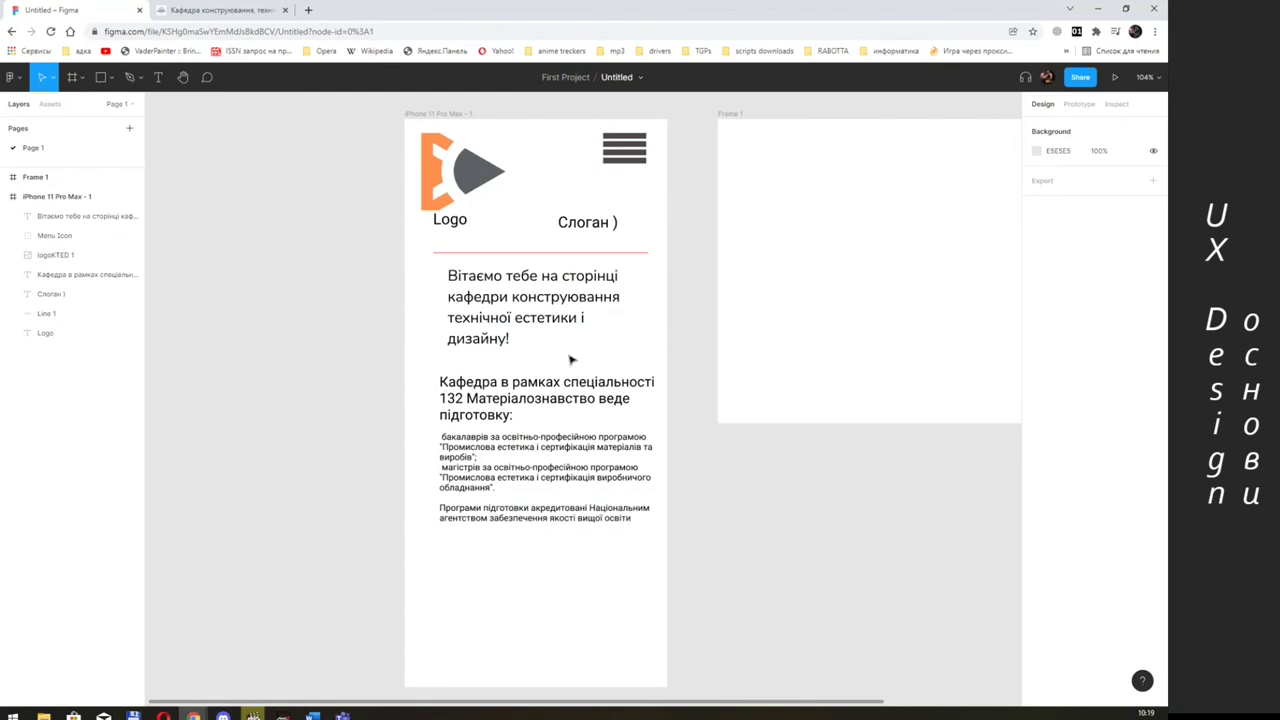
- Move the programme text block down and draw a grey circle above it with the Ellipse tool
{"action": "left_click_drag", "start_coordinate": [546, 396], "coordinate": [546, 451]}
{"action": "left_click", "coordinate": [108, 77]}
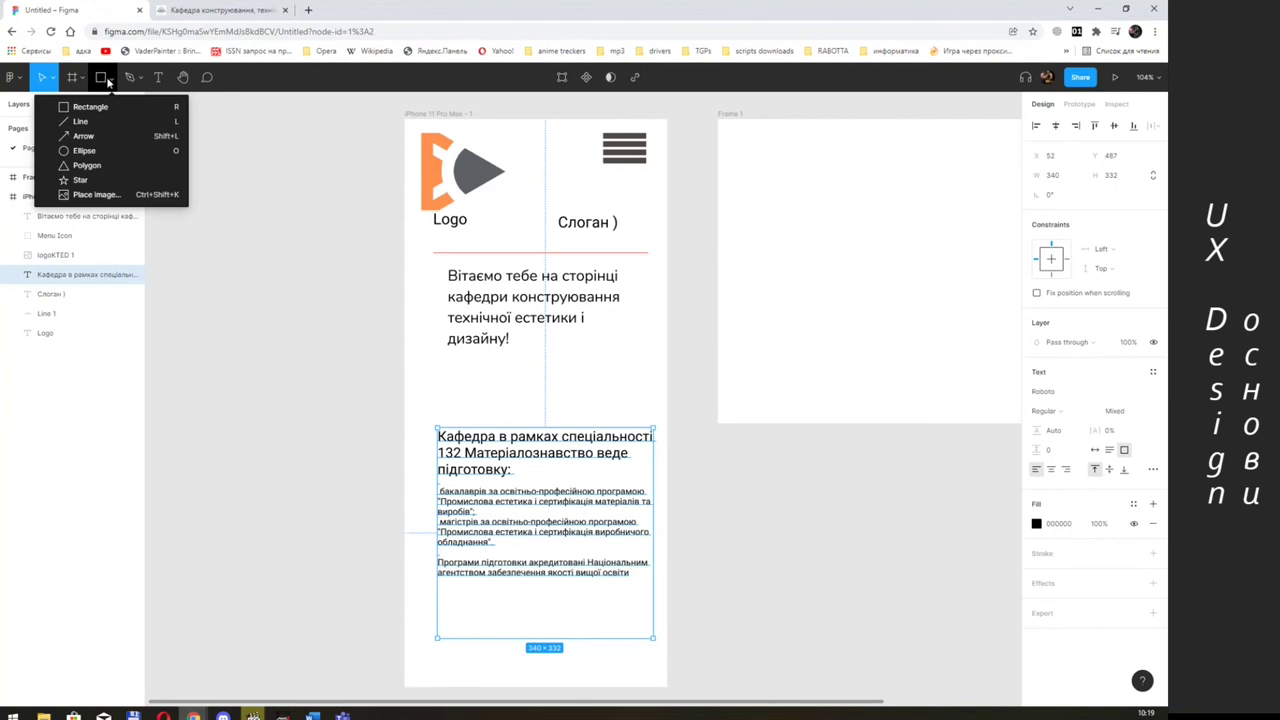
{"action": "left_click", "coordinate": [84, 150]}
{"action": "mouse_move", "coordinate": [457, 380]}
{"action": "left_mouse_down"}
{"action": "mouse_move", "coordinate": [508, 411]}
{"action": "mouse_move", "coordinate": [537, 460]}
{"action": "left_mouse_up"}
{"action": "left_click_drag", "start_coordinate": [506, 414], "coordinate": [479, 386]}
{"action": "left_click_drag", "start_coordinate": [562, 450], "coordinate": [557, 462]}
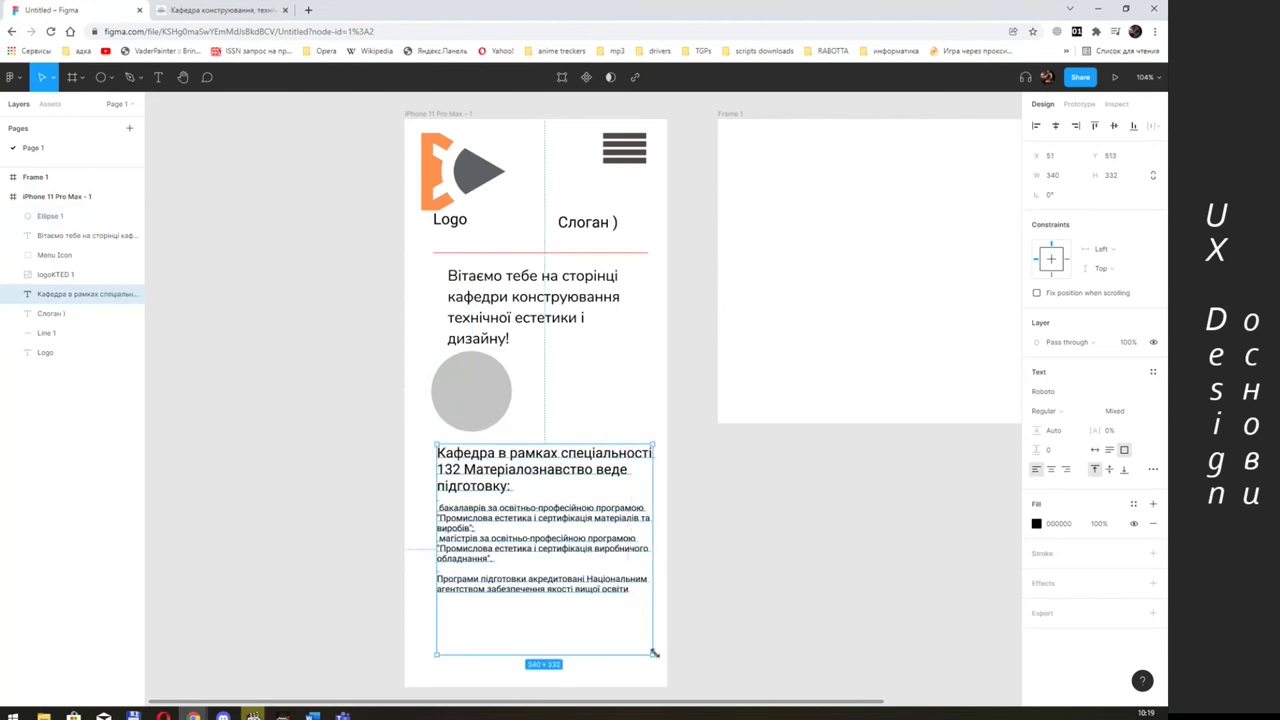
- Narrow the programme text box beside the circle and enlarge the circle to about 154×154
{"action": "left_click_drag", "start_coordinate": [653, 652], "coordinate": [579, 645]}
{"action": "left_click_drag", "start_coordinate": [512, 473], "coordinate": [606, 401]}
{"action": "left_click", "coordinate": [462, 397]}
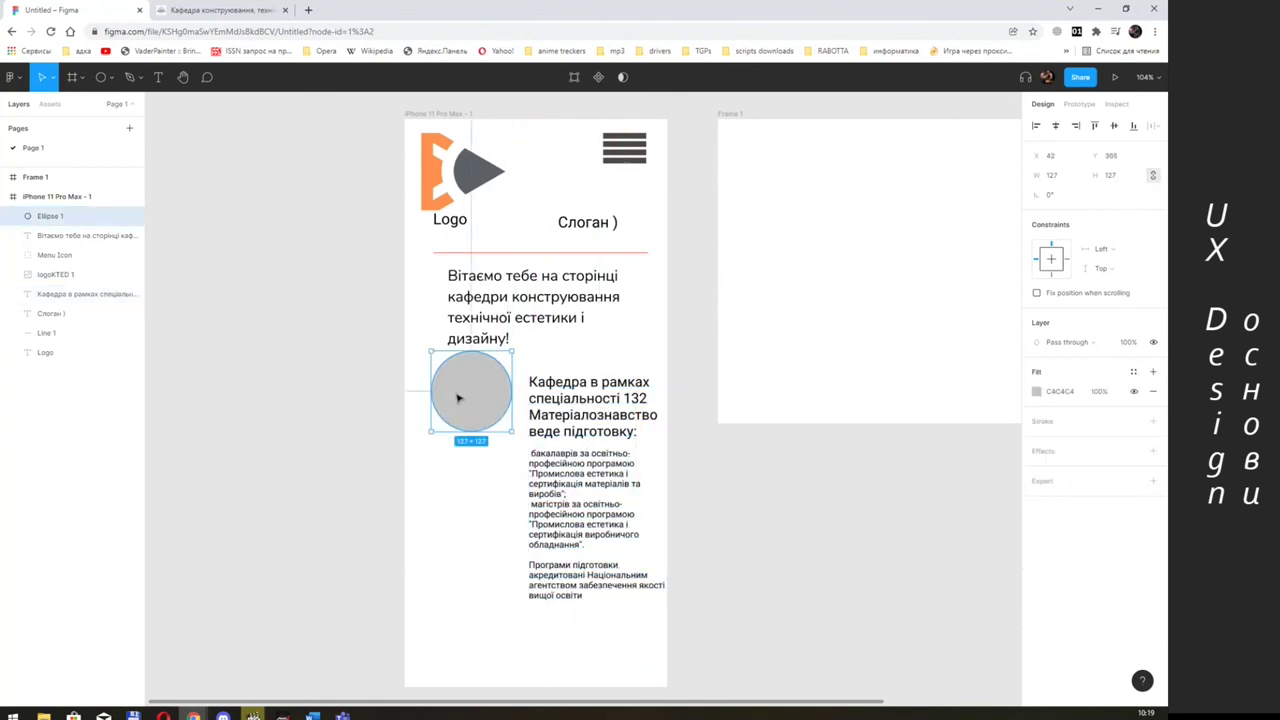
{"action": "left_click_drag", "start_coordinate": [458, 398], "coordinate": [451, 420]}
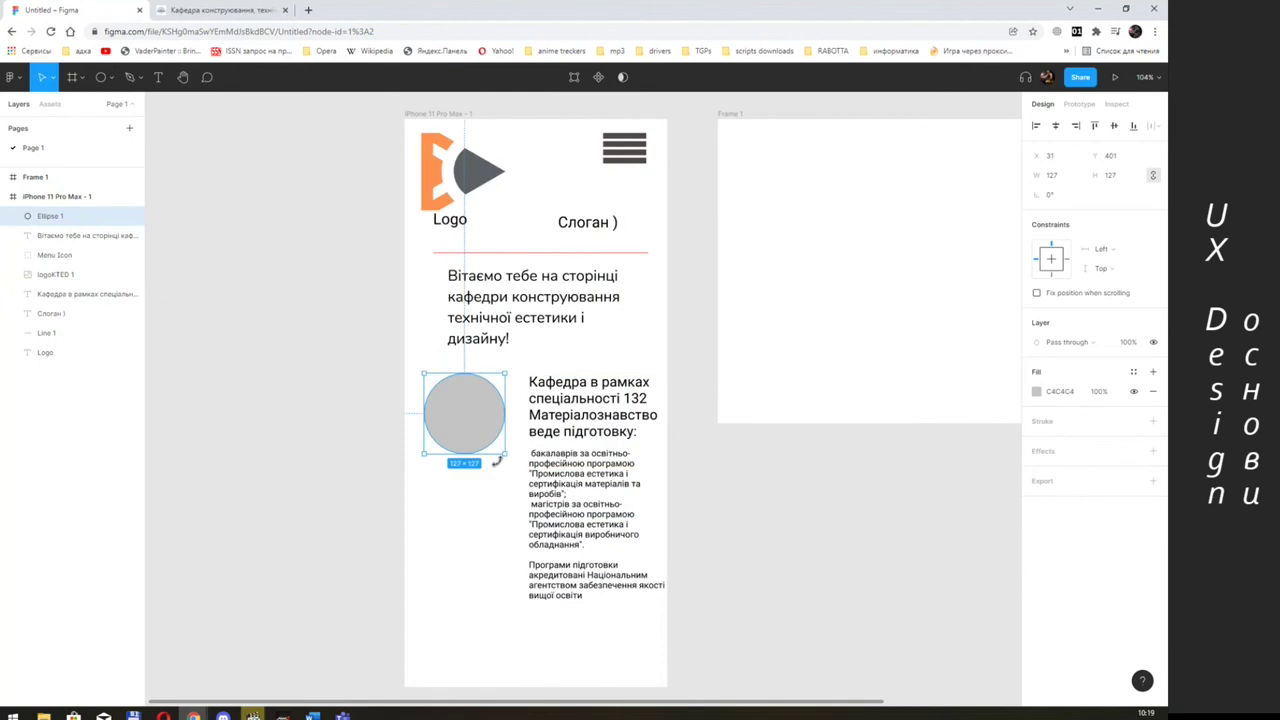
{"action": "left_click_drag", "start_coordinate": [501, 455], "coordinate": [521, 470]}
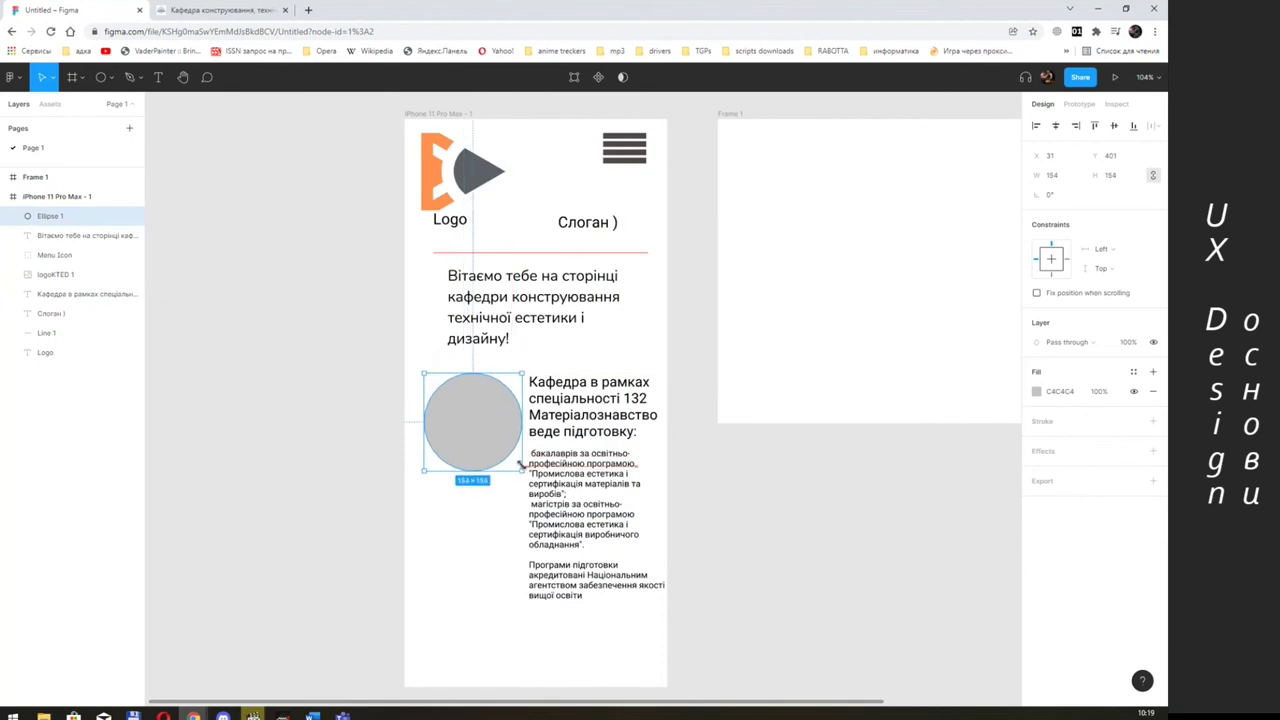
{"action": "right_click", "coordinate": [488, 411]}
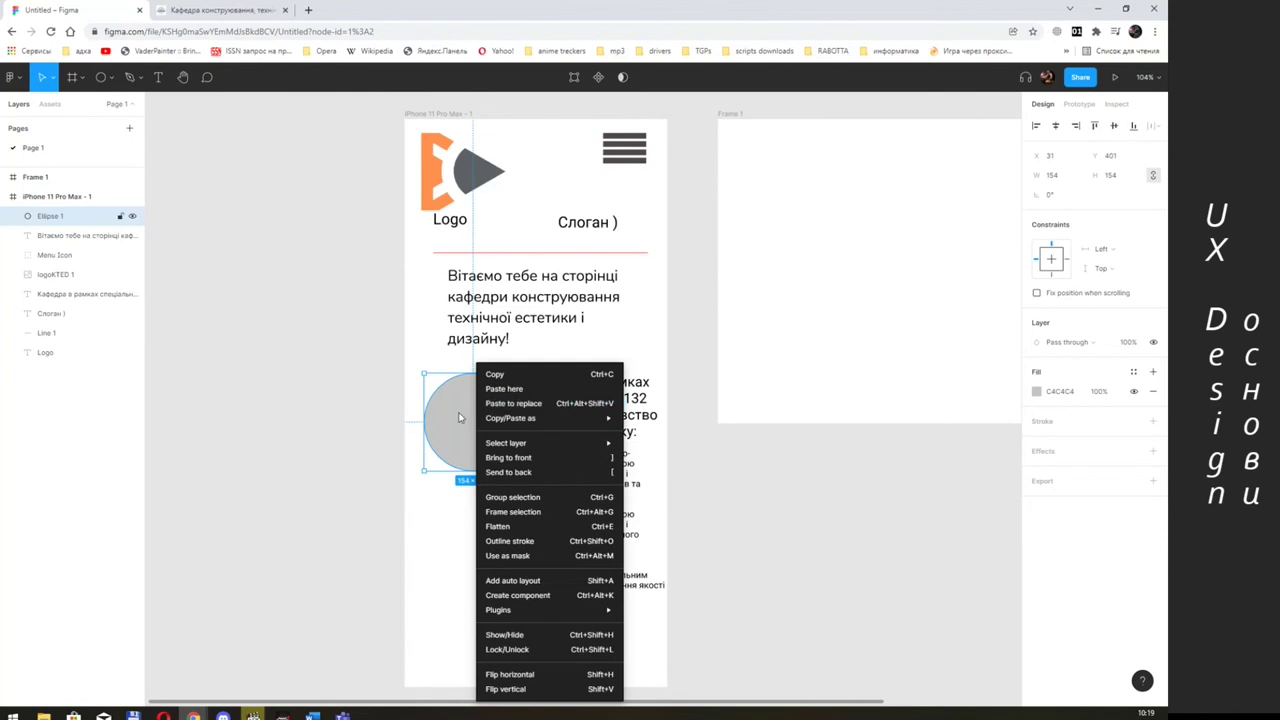
{"action": "left_click", "coordinate": [460, 417]}
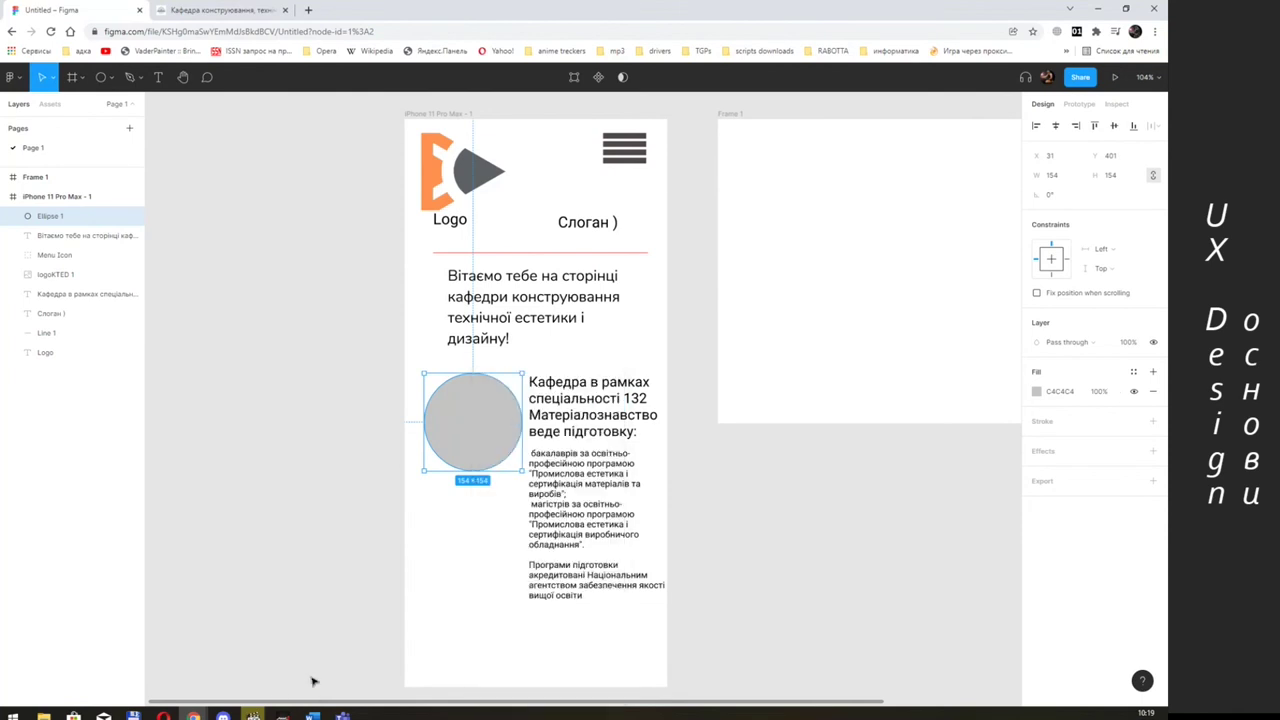
- Save the department website's slider photo as slide05.jpg in Chrome, then return to Figma
{"action": "left_click", "coordinate": [234, 17]}
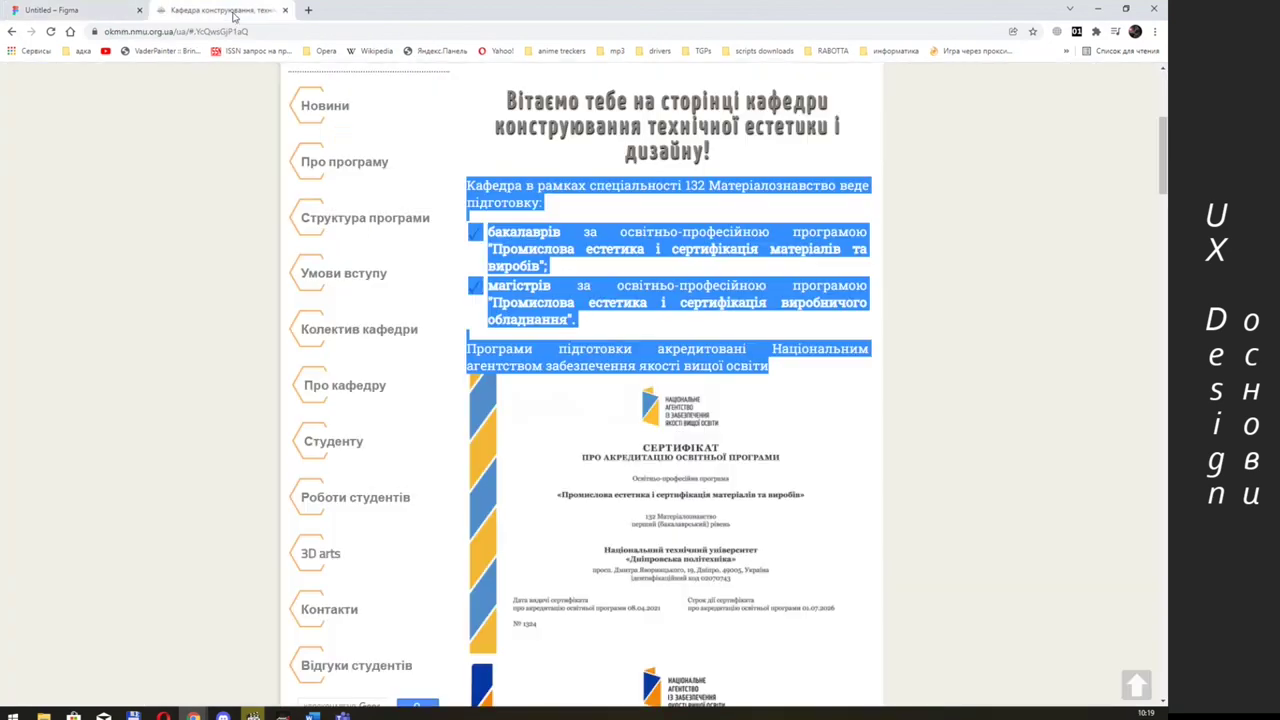
{"action": "scroll", "coordinate": [713, 272], "scroll_direction": "up", "scroll_amount": 4}
{"action": "right_click", "coordinate": [713, 272]}
{"action": "left_click", "coordinate": [755, 292]}
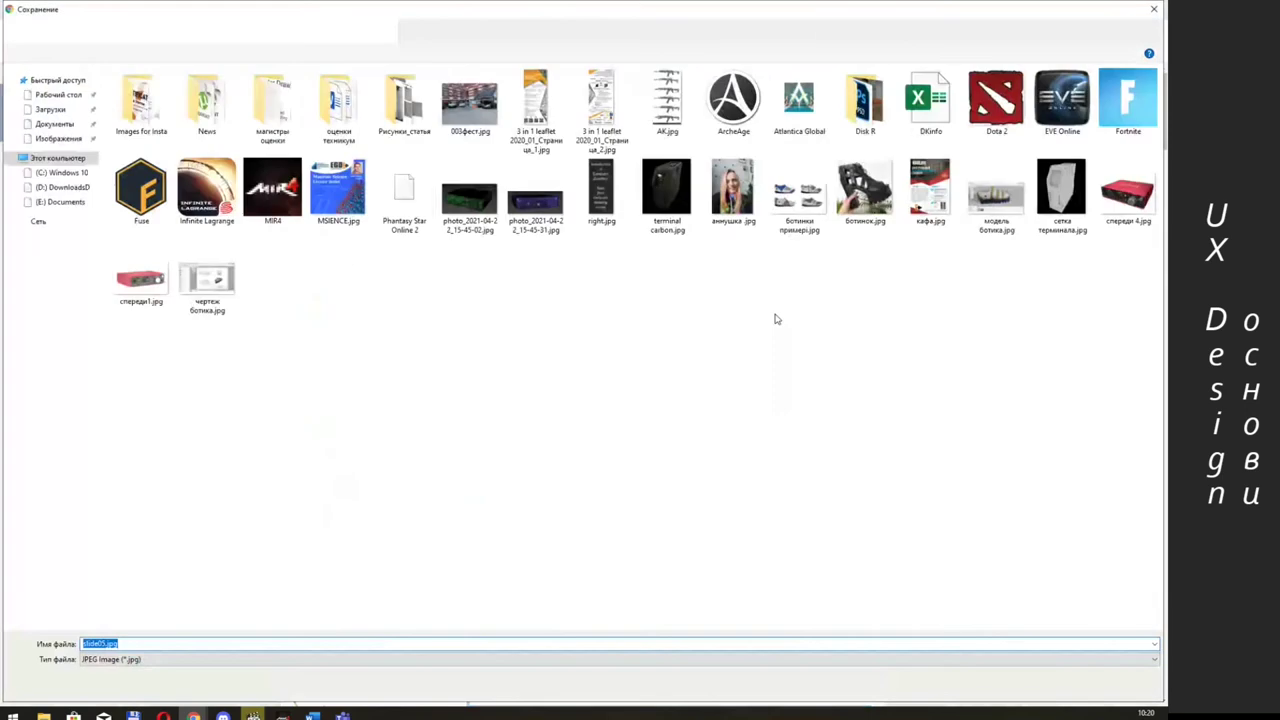
{"action": "key", "text": "Return"}
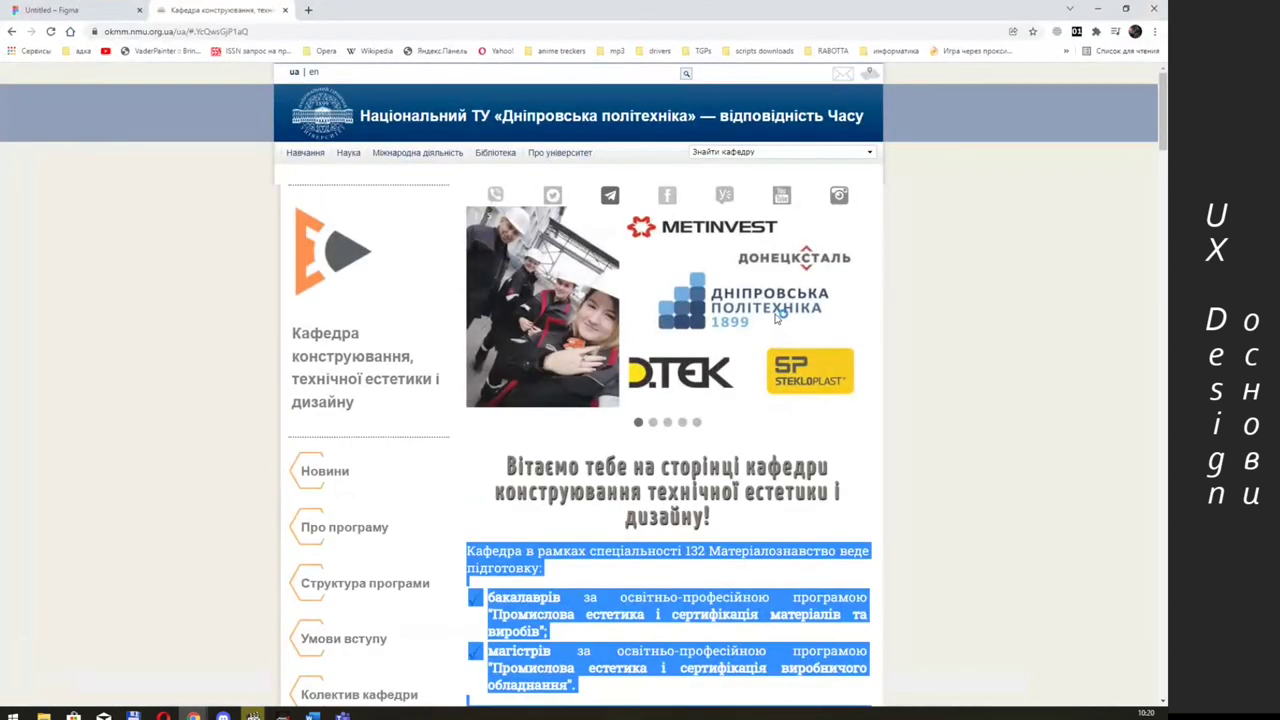
{"action": "left_click", "coordinate": [60, 10]}
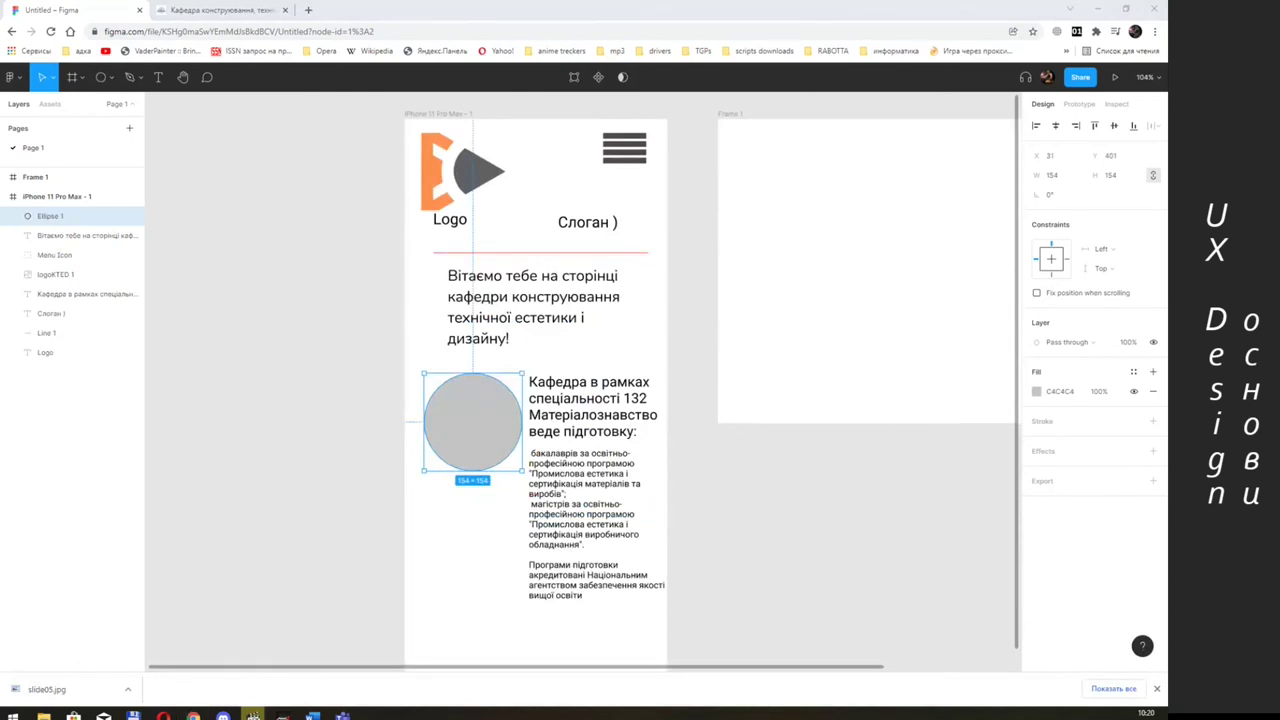
- Drop slide05.jpg into Frame 1 and scale it from 700×350 down to about 306×166
{"action": "left_click_drag", "start_coordinate": [47, 689], "coordinate": [820, 280]}
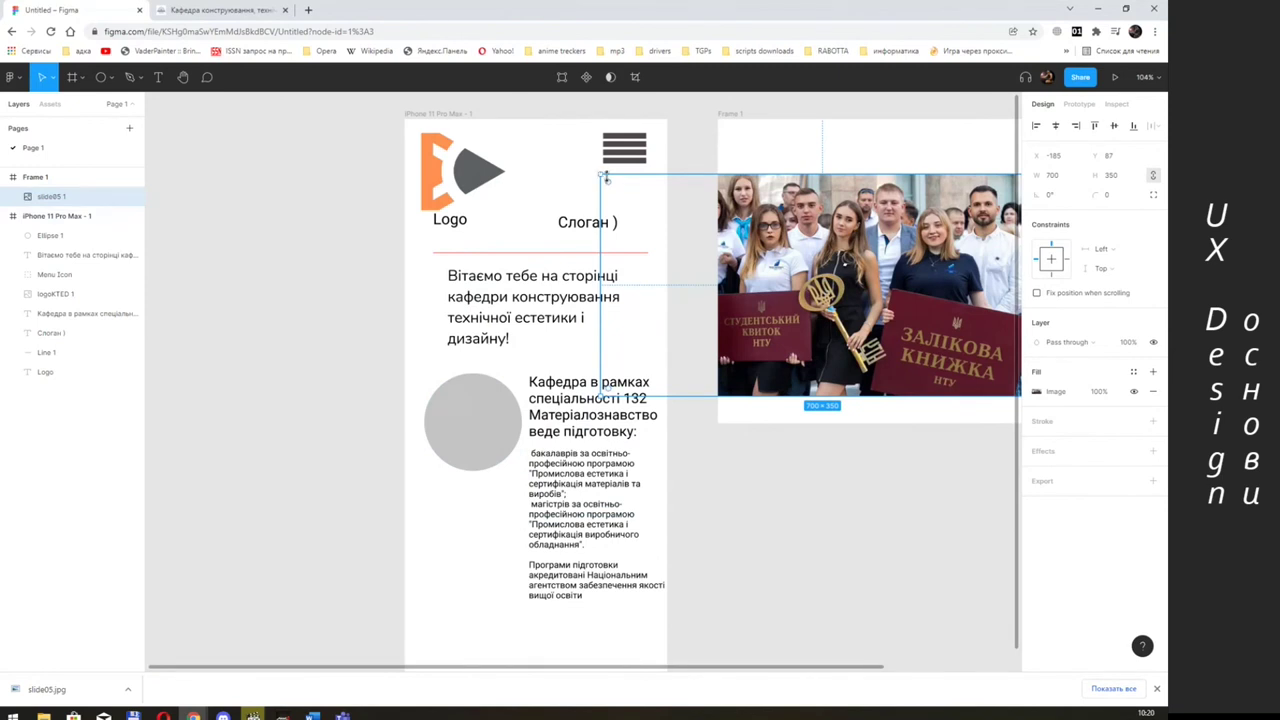
{"action": "left_click_drag", "start_coordinate": [603, 176], "coordinate": [850, 287]}
{"action": "mouse_move", "coordinate": [894, 214]}
{"action": "left_mouse_down"}
{"action": "mouse_move", "coordinate": [811, 245]}
{"action": "mouse_move", "coordinate": [669, 243]}
{"action": "left_mouse_up"}
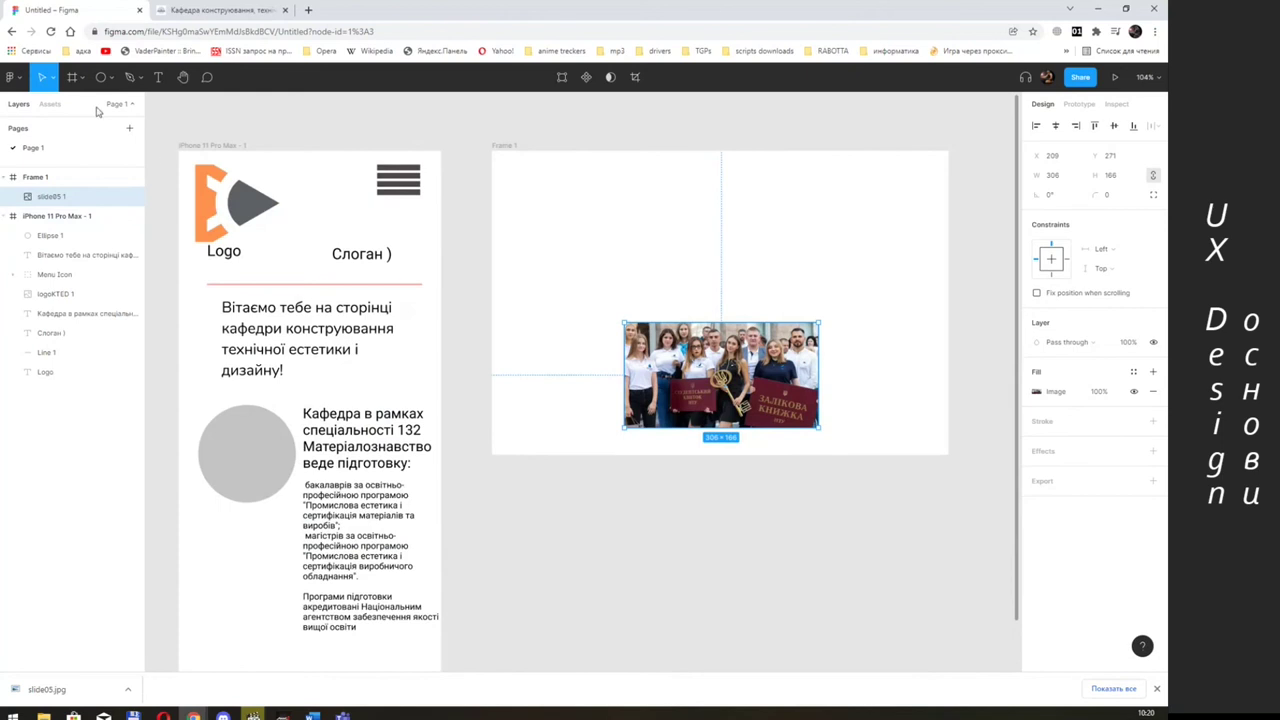
{"action": "left_click", "coordinate": [87, 81]}
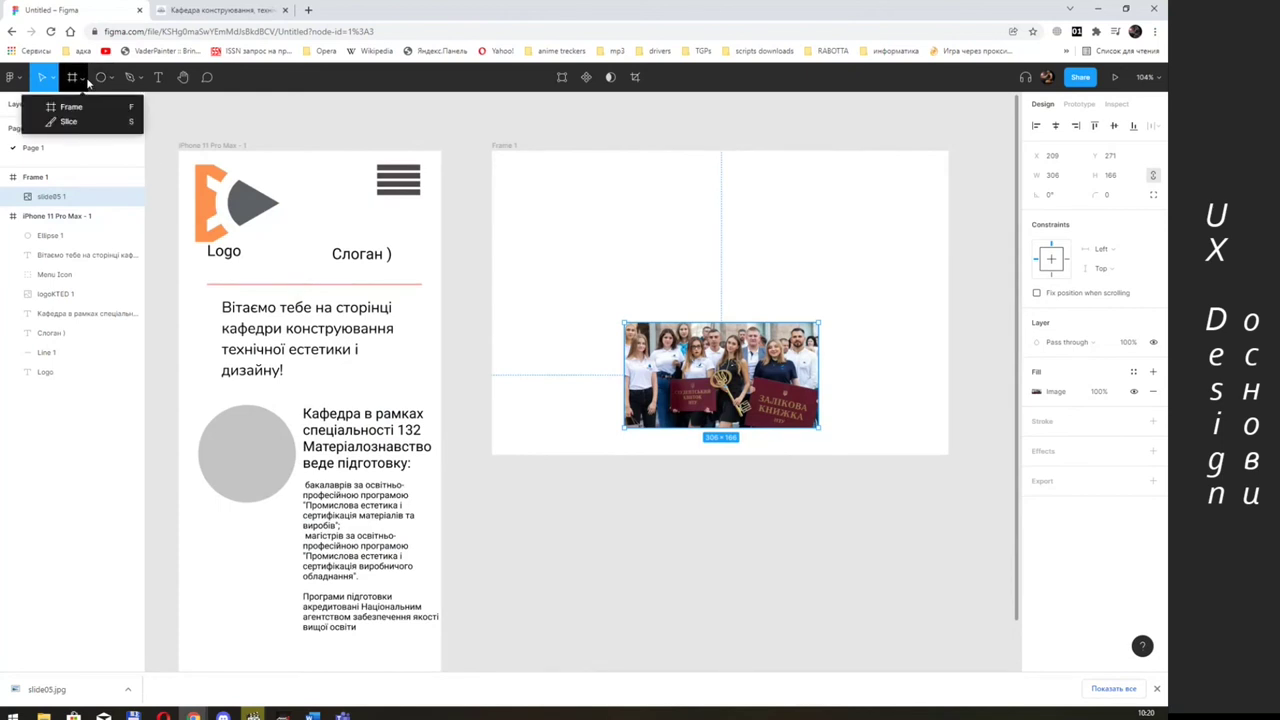
- Draw a grey star in Frame 1 and place the slide05 photo to its right
{"action": "left_click", "coordinate": [115, 80]}
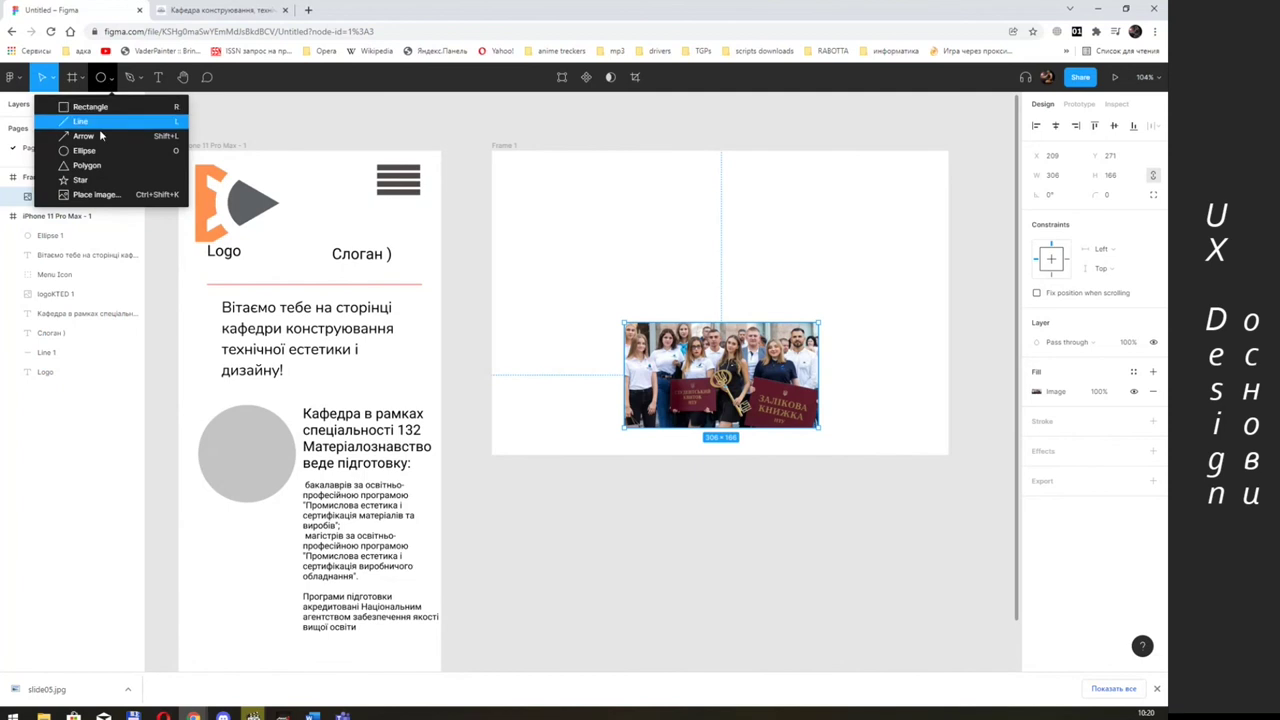
{"action": "left_click", "coordinate": [98, 181]}
{"action": "left_click_drag", "start_coordinate": [616, 188], "coordinate": [799, 311]}
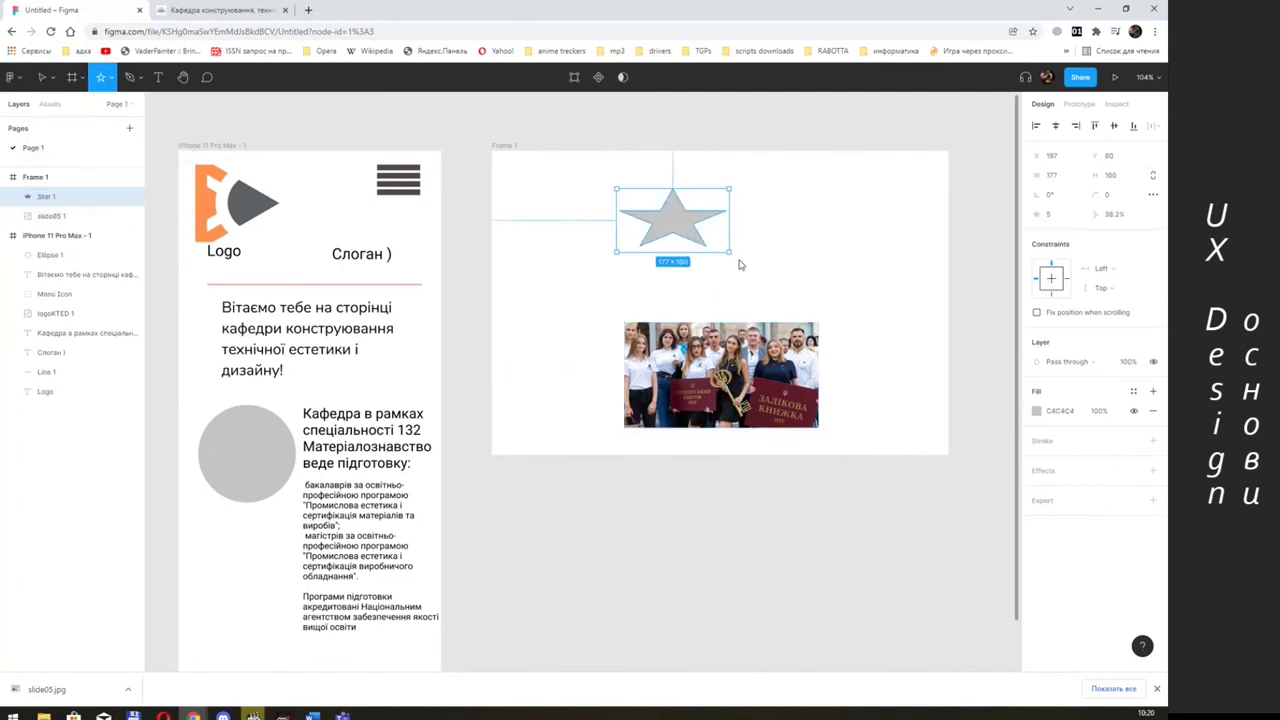
{"action": "left_click_drag", "start_coordinate": [726, 390], "coordinate": [822, 360]}
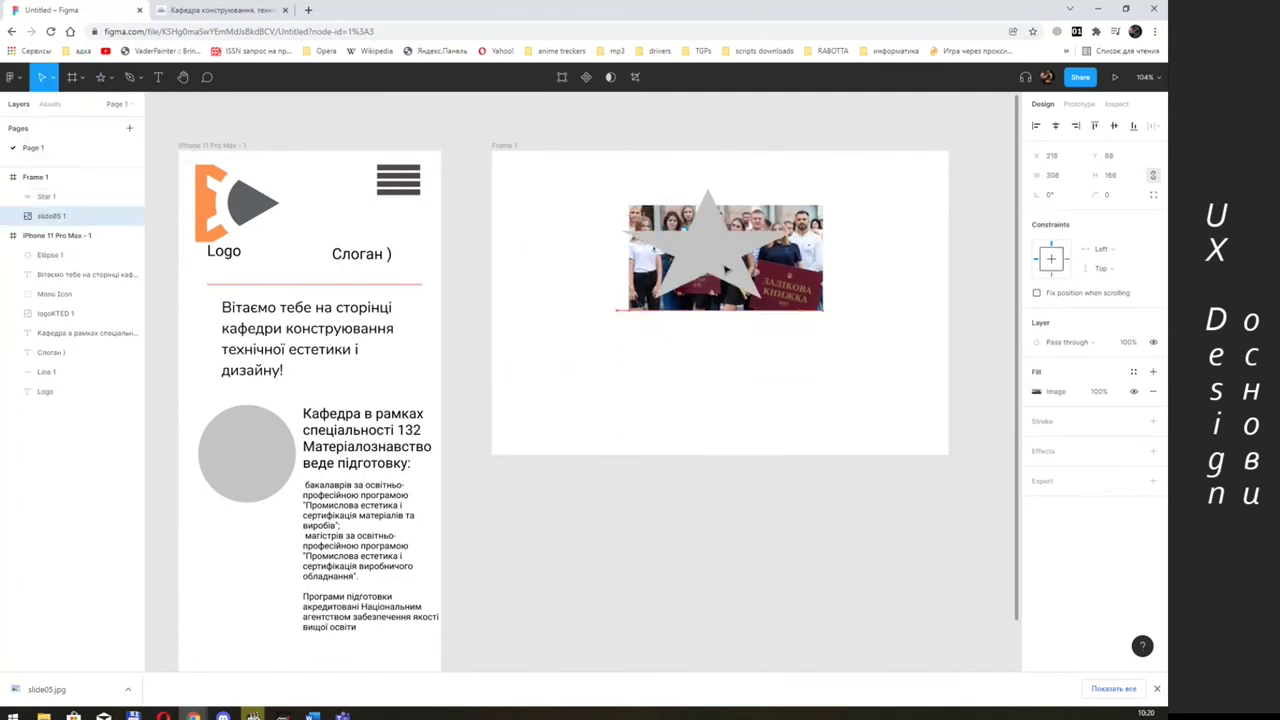
{"action": "mouse_move", "coordinate": [850, 320]}
{"action": "left_mouse_down"}
{"action": "mouse_move", "coordinate": [665, 275]}
{"action": "mouse_move", "coordinate": [800, 289]}
{"action": "left_mouse_up"}
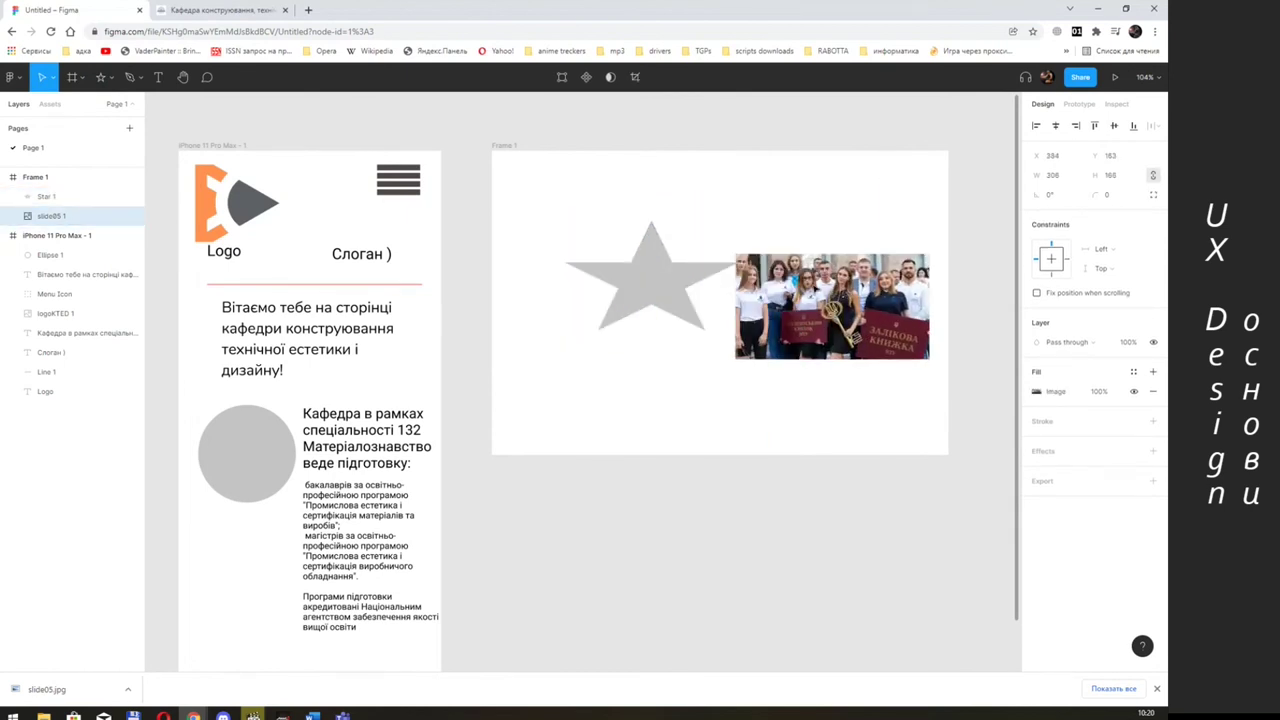
- Undo an accidental Paste here on the star after granting clipboard access
{"action": "right_click", "coordinate": [660, 279]}
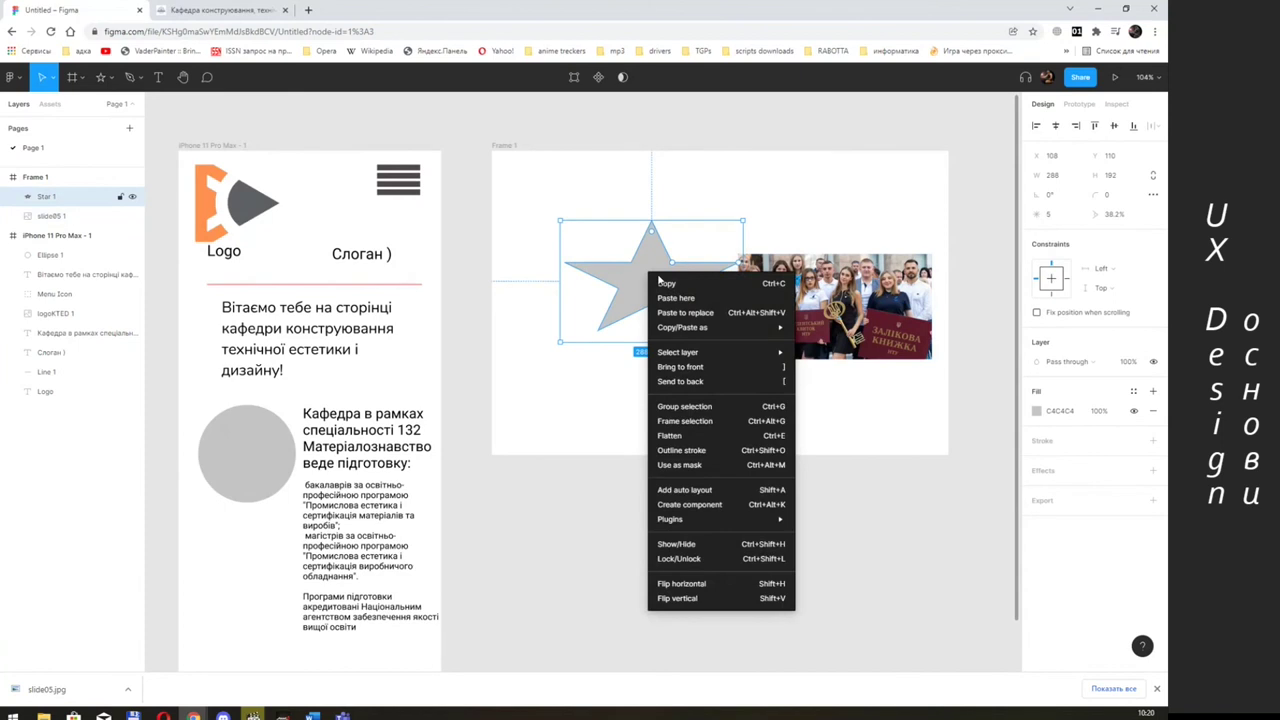
{"action": "left_click", "coordinate": [720, 298]}
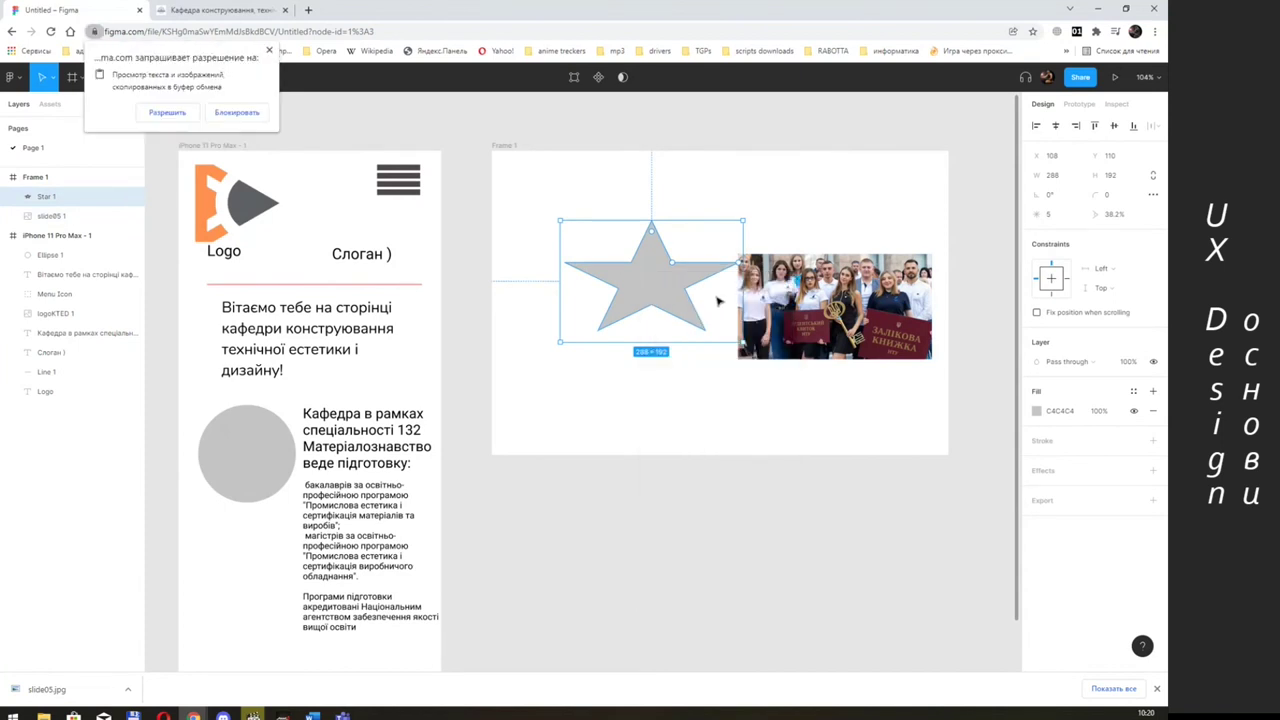
{"action": "left_click", "coordinate": [167, 112]}
{"action": "key", "text": "ctrl+z"}
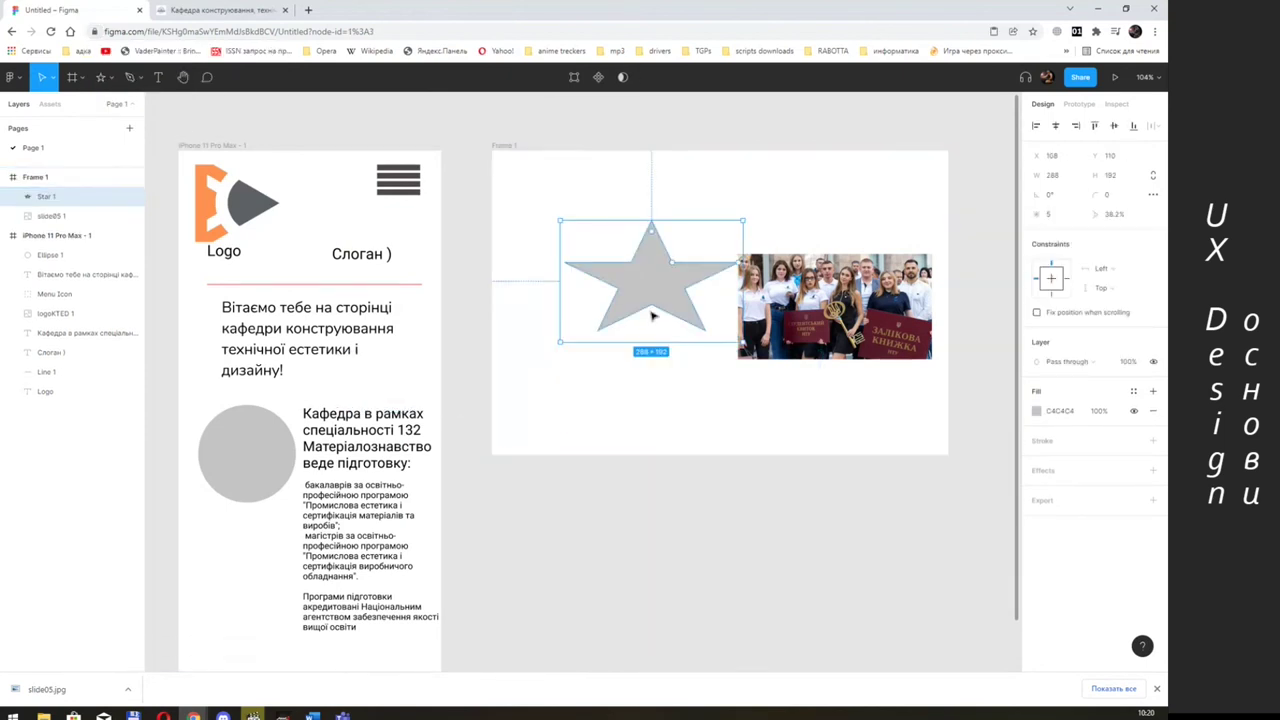
{"action": "right_click", "coordinate": [657, 293]}
{"action": "mouse_move", "coordinate": [690, 342]}
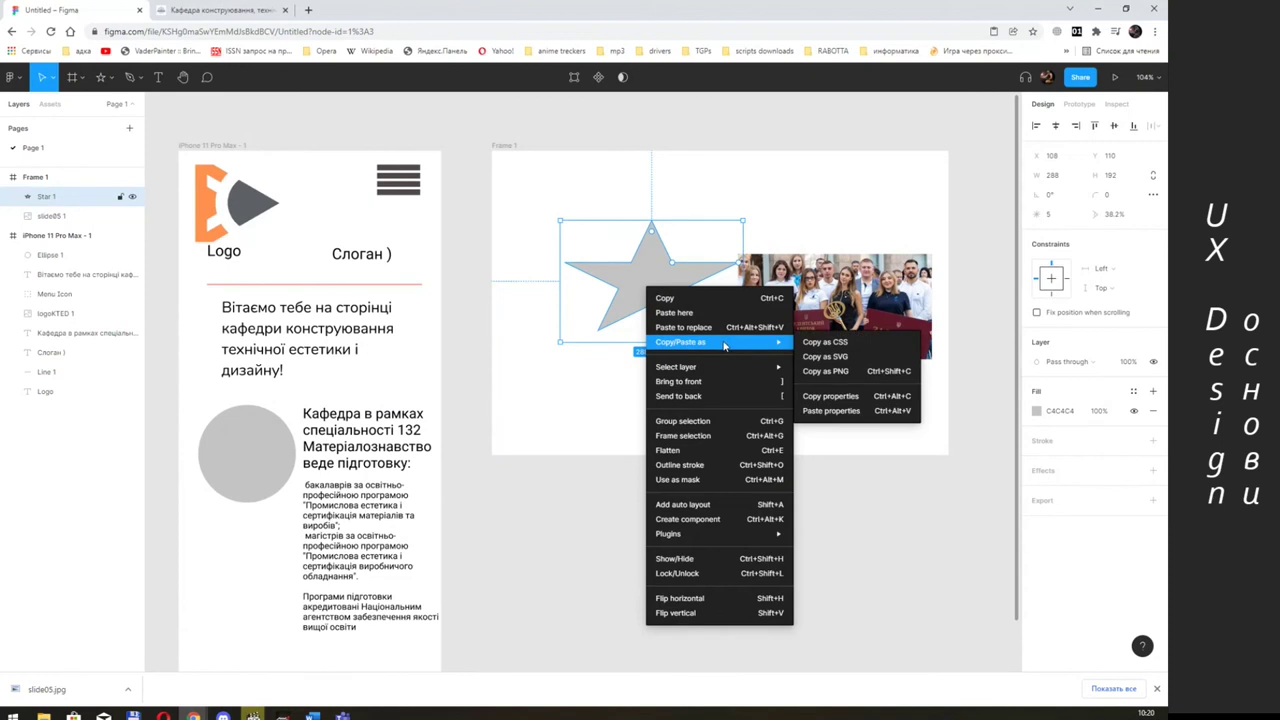
{"action": "left_click", "coordinate": [700, 194]}
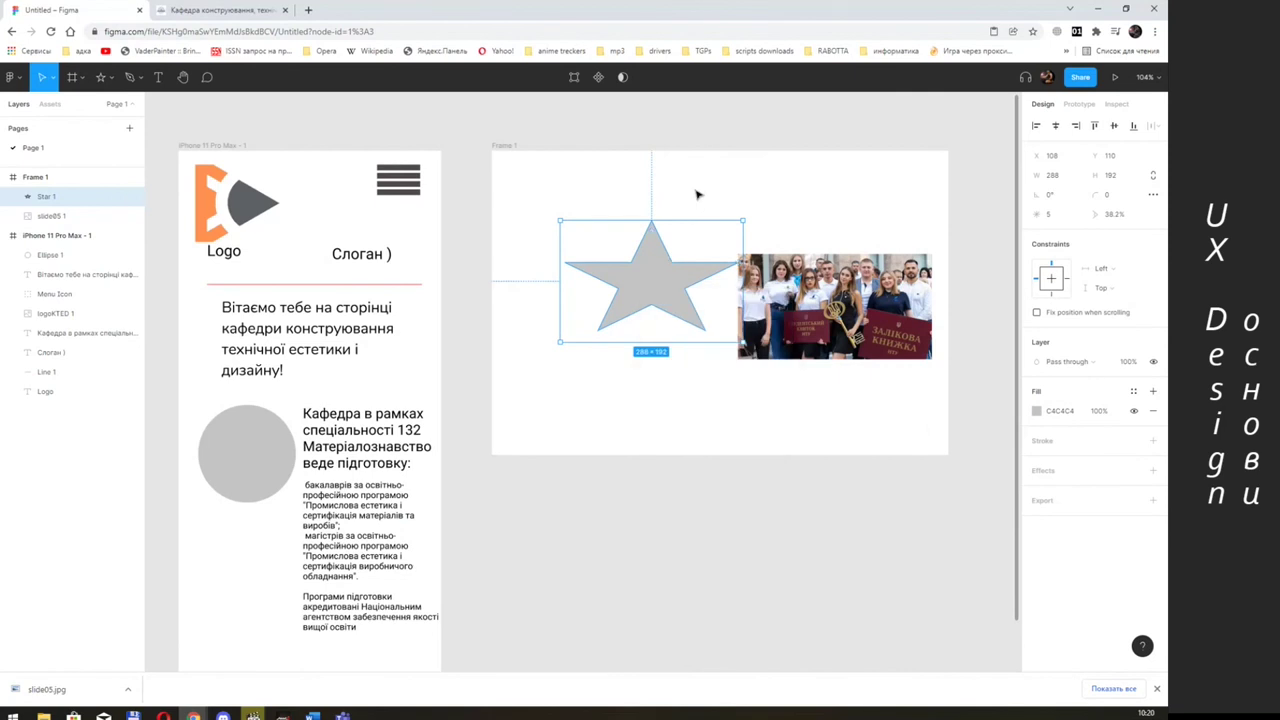
{"action": "left_click_drag", "start_coordinate": [639, 261], "coordinate": [572, 163]}
{"action": "left_click_drag", "start_coordinate": [597, 349], "coordinate": [678, 265]}
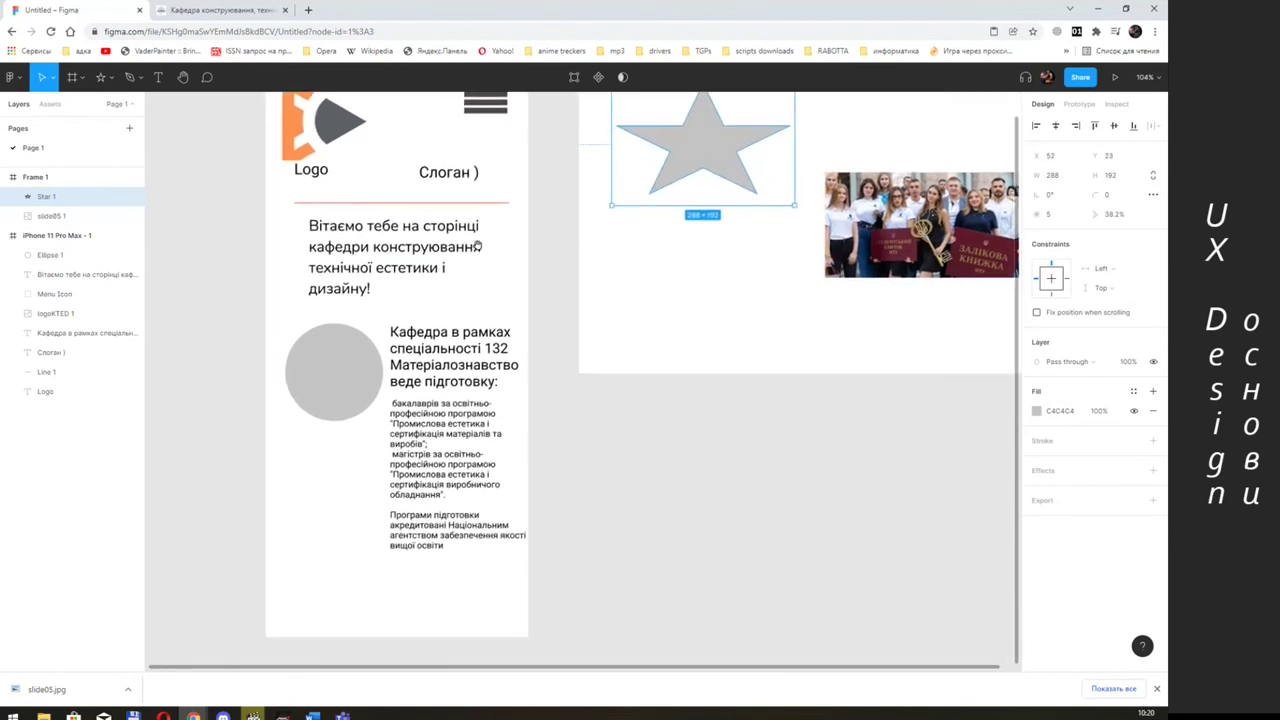
{"action": "left_click_drag", "start_coordinate": [478, 246], "coordinate": [517, 270]}
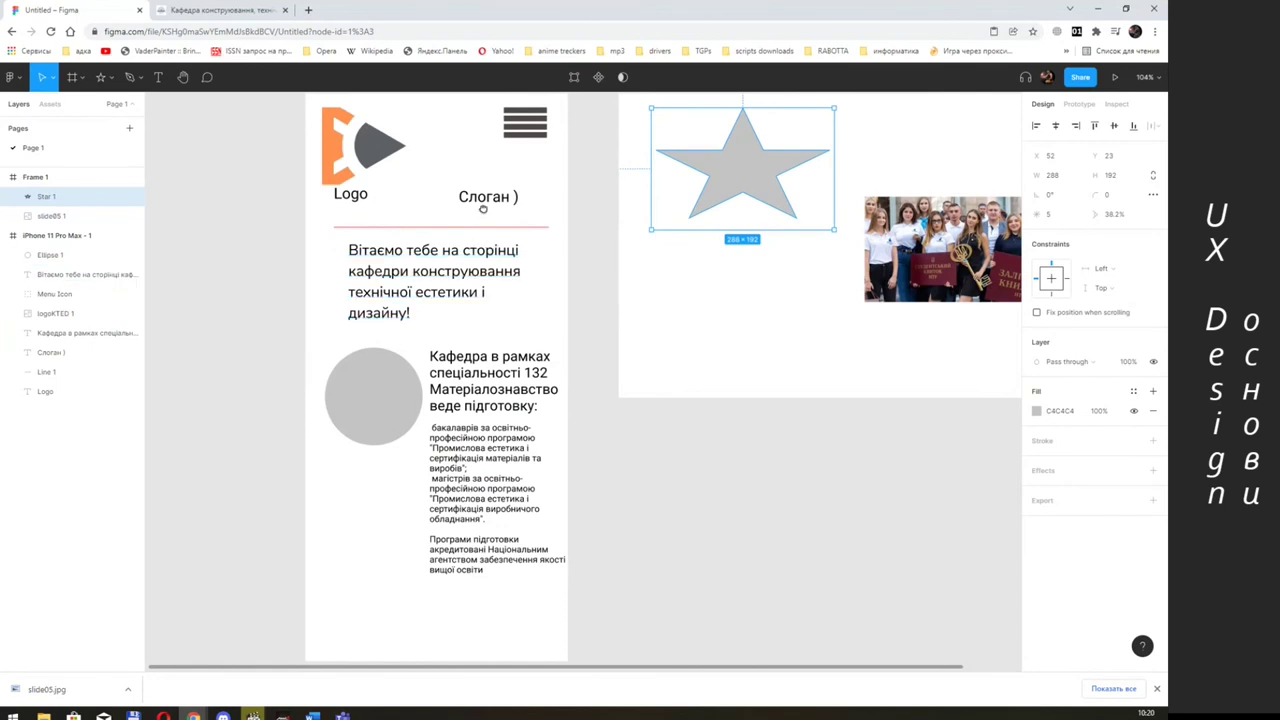
{"action": "scroll", "coordinate": [490, 244], "scroll_direction": "left", "scroll_amount": 2}
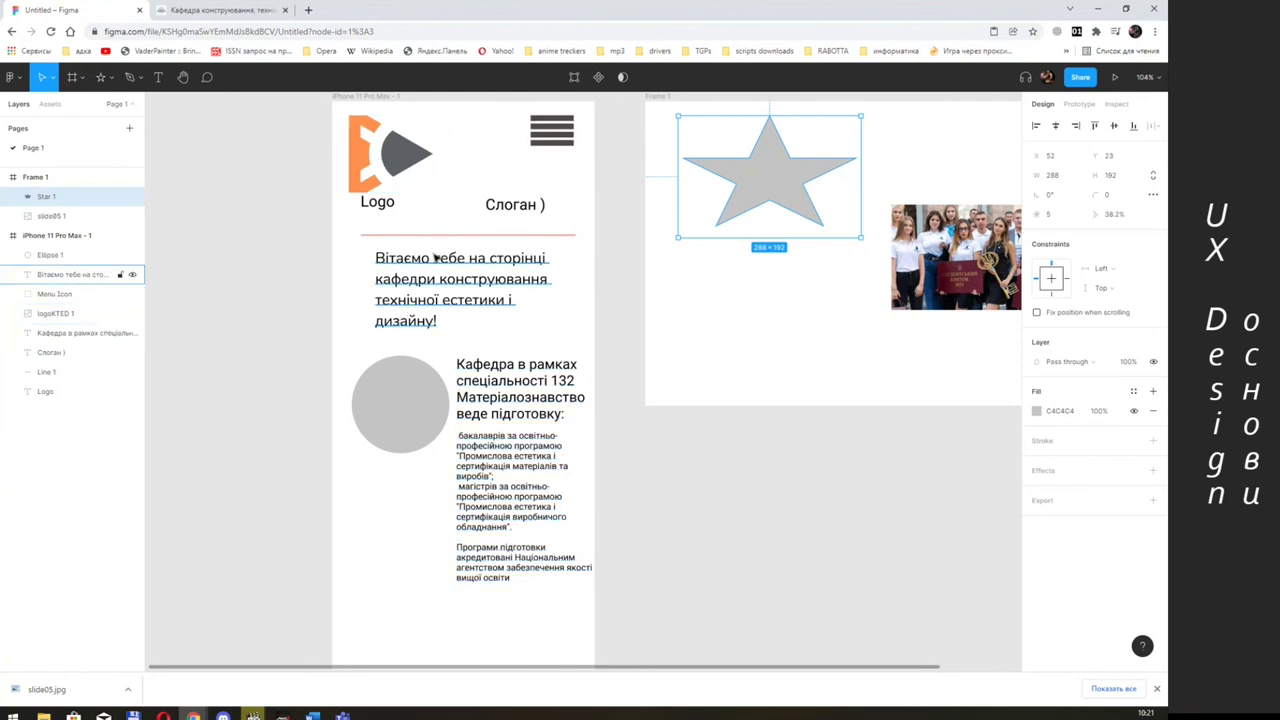
{"action": "left_click_drag", "start_coordinate": [706, 283], "coordinate": [594, 291]}
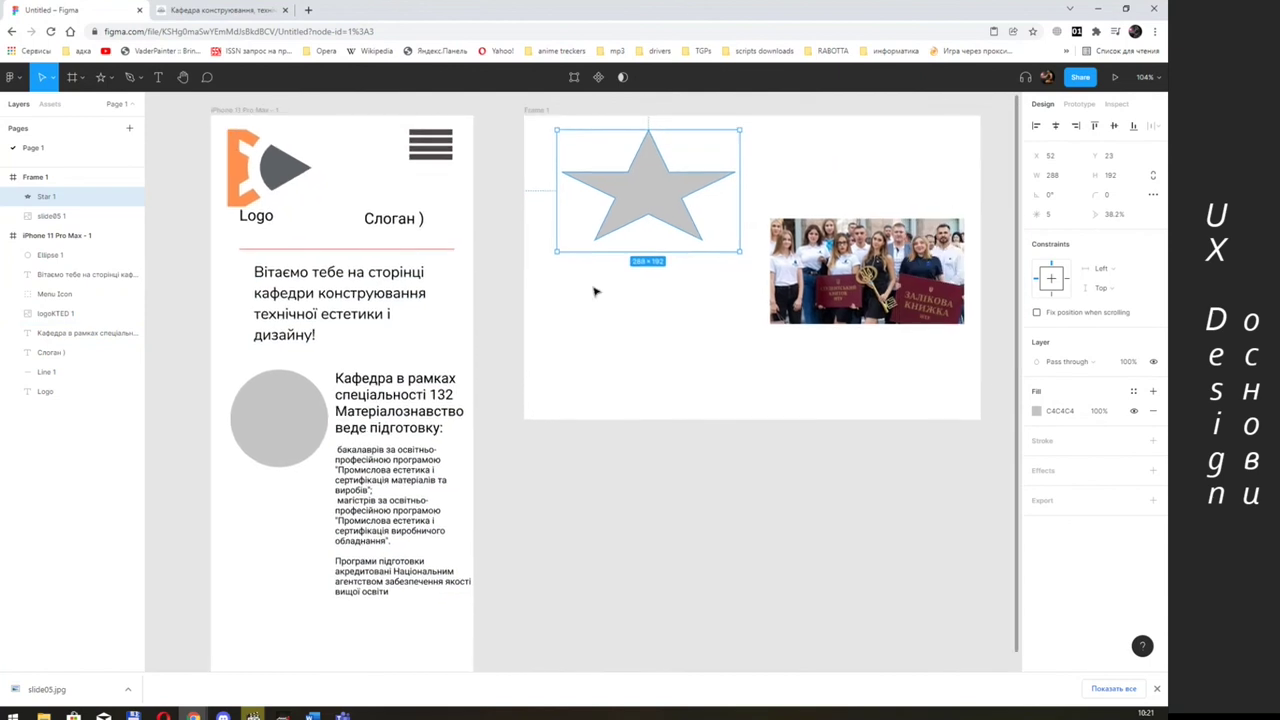
{"action": "left_click", "coordinate": [655, 356]}
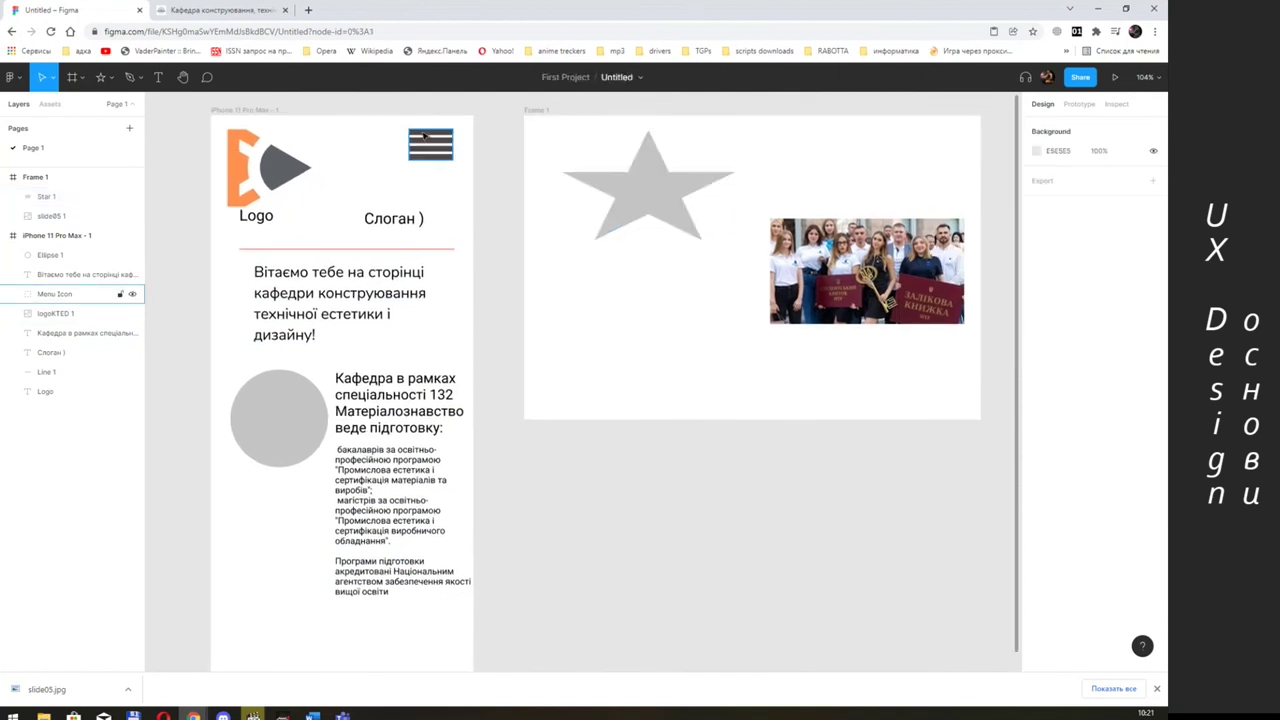
{"action": "left_click", "coordinate": [71, 77]}
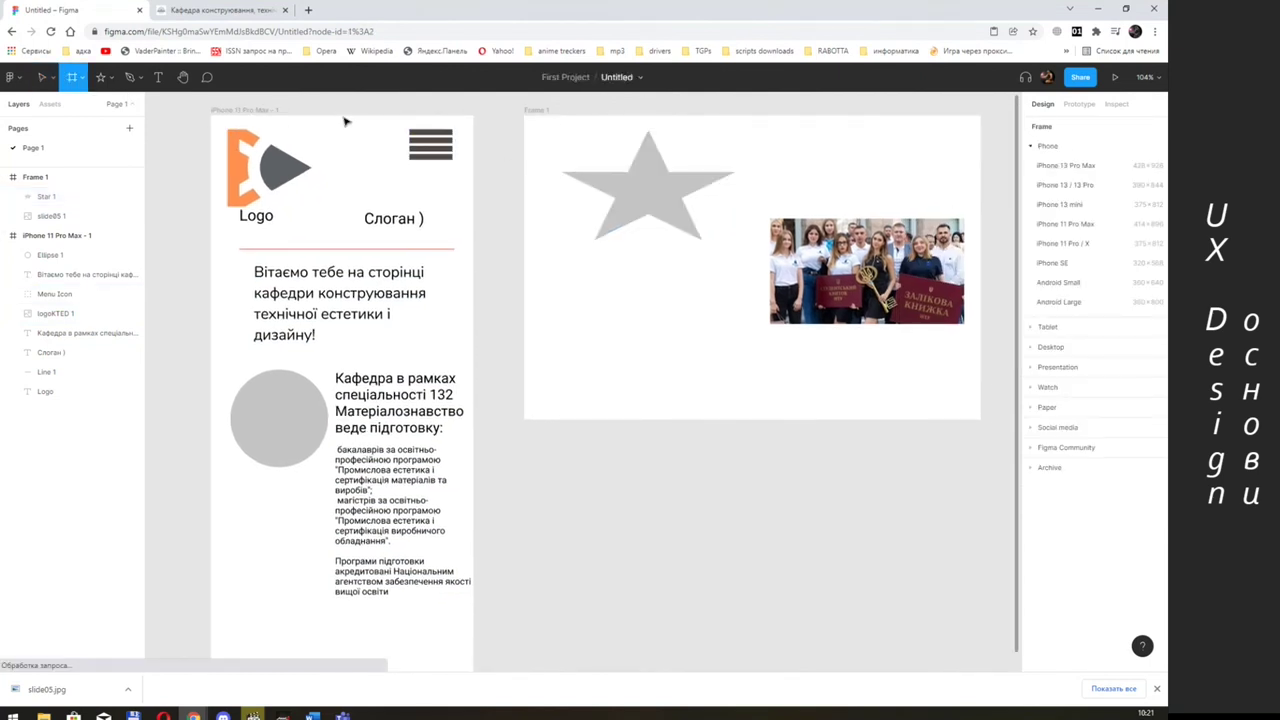
{"action": "left_click", "coordinate": [344, 121]}
{"action": "left_click_drag", "start_coordinate": [537, 214], "coordinate": [564, 309]}
{"action": "key", "text": "Delete"}
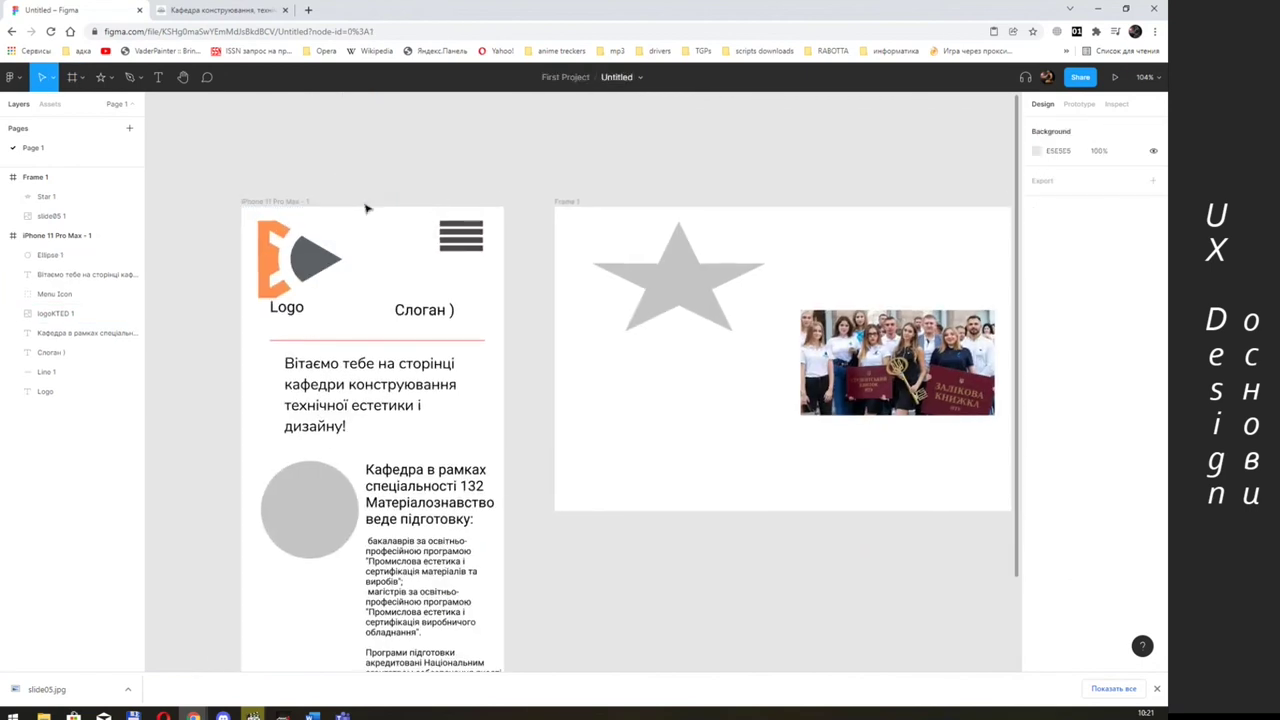
{"action": "left_click", "coordinate": [82, 78]}
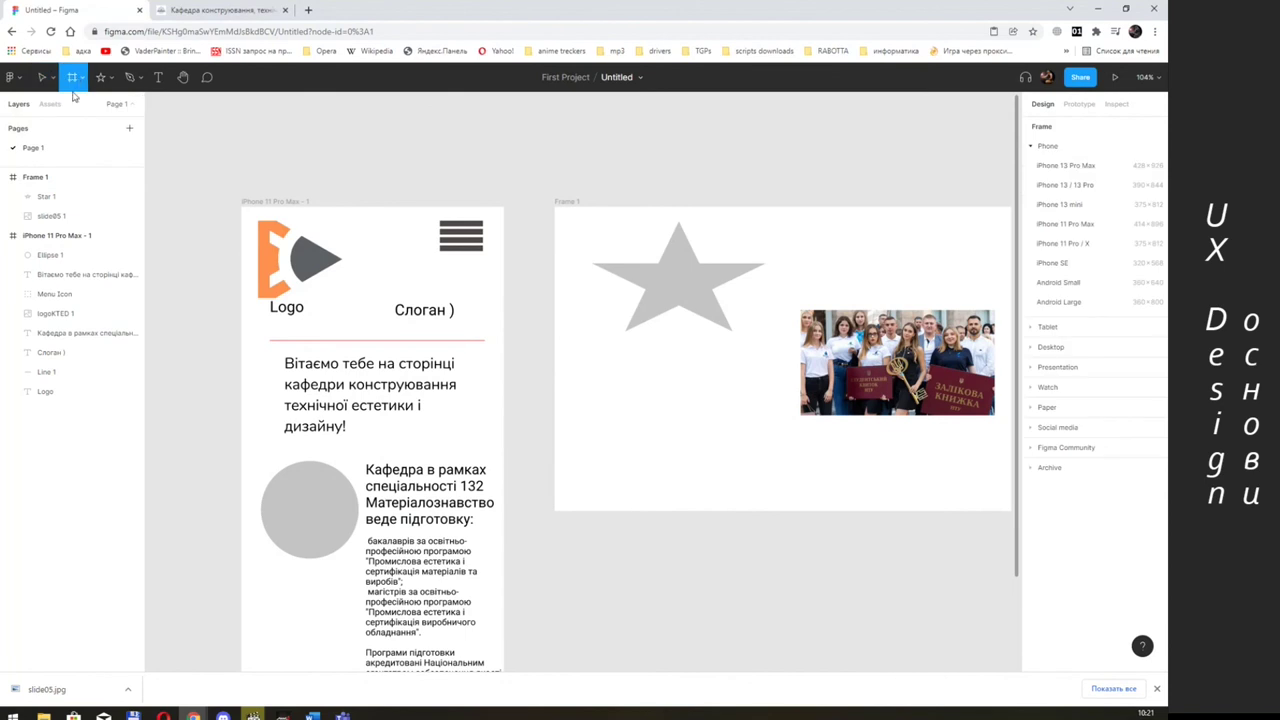
{"action": "key", "text": "v"}
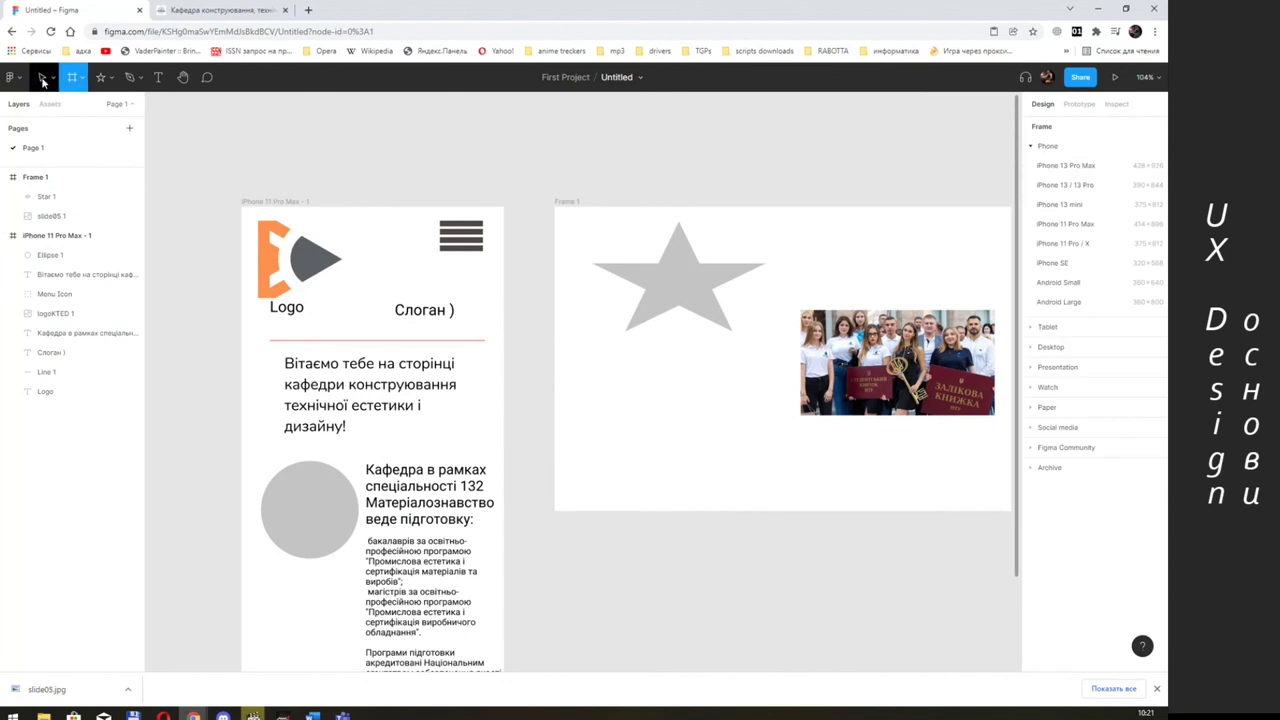
{"action": "left_click", "coordinate": [310, 212]}
{"action": "left_click", "coordinate": [310, 212]}
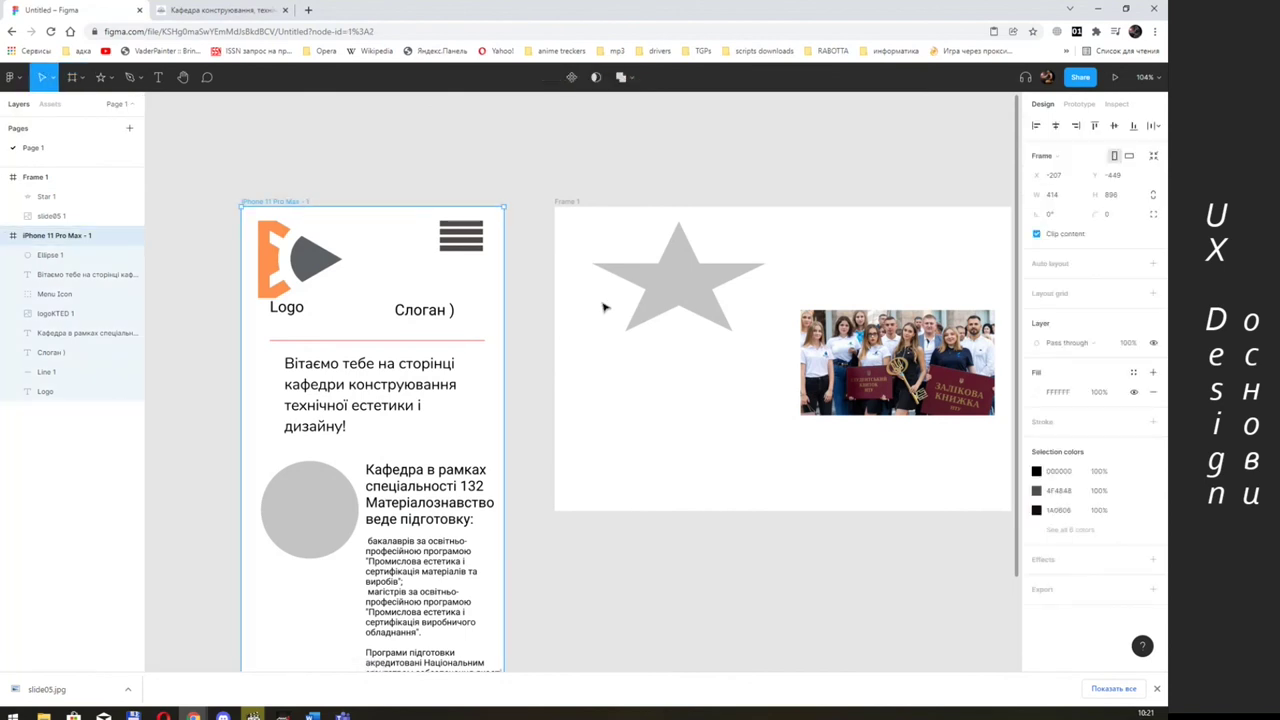
{"action": "scroll", "coordinate": [600, 290], "scroll_direction": "down", "scroll_amount": 1}
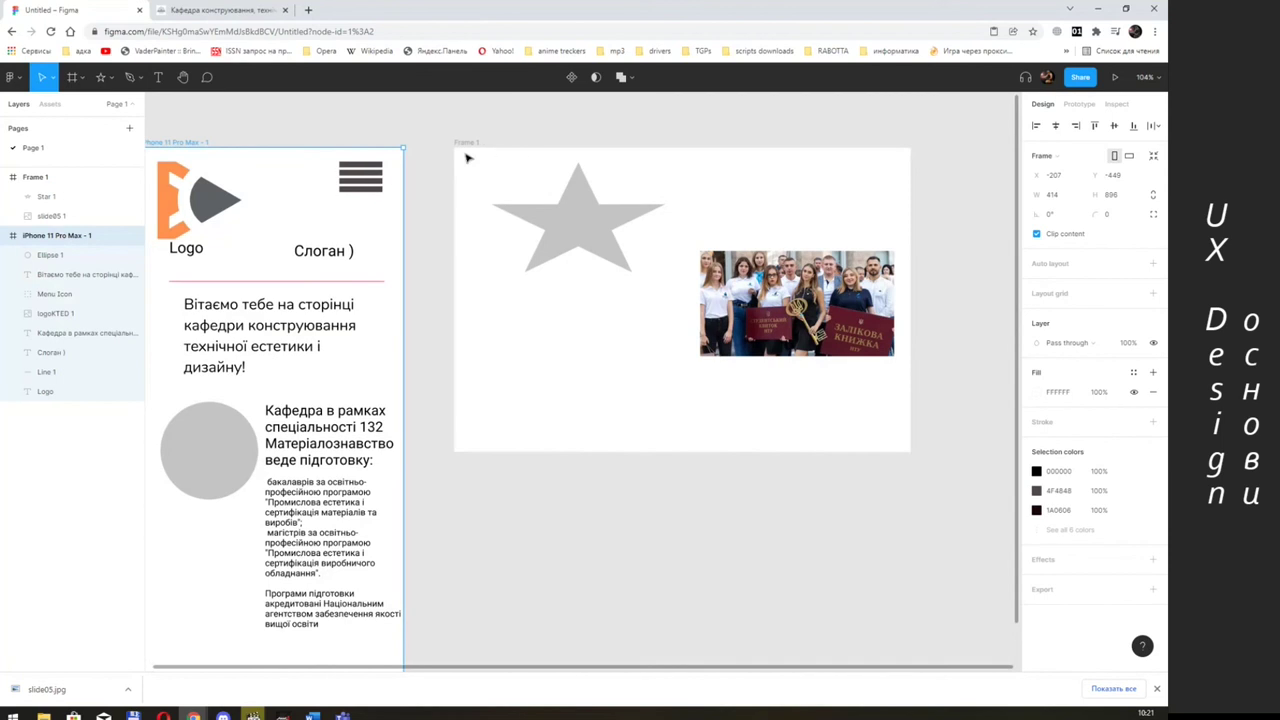
{"action": "left_click", "coordinate": [490, 172]}
{"action": "left_click", "coordinate": [450, 151]}
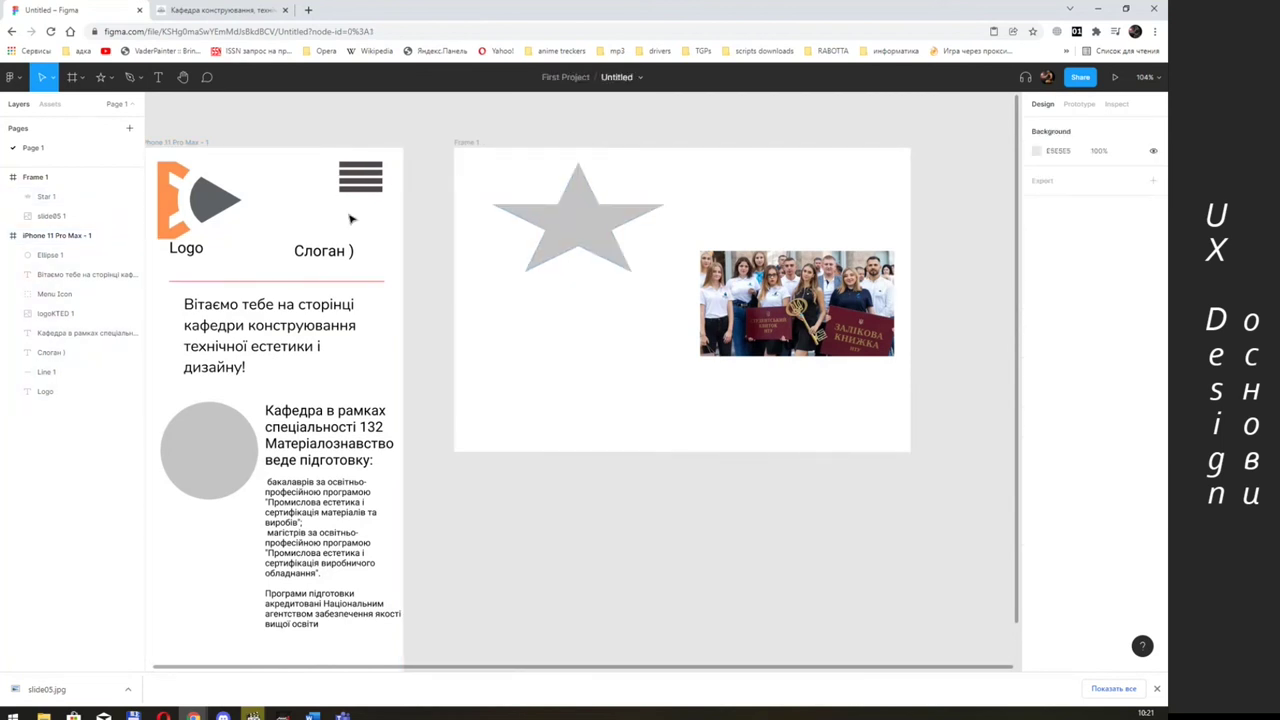
{"action": "left_click_drag", "start_coordinate": [445, 128], "coordinate": [915, 503]}
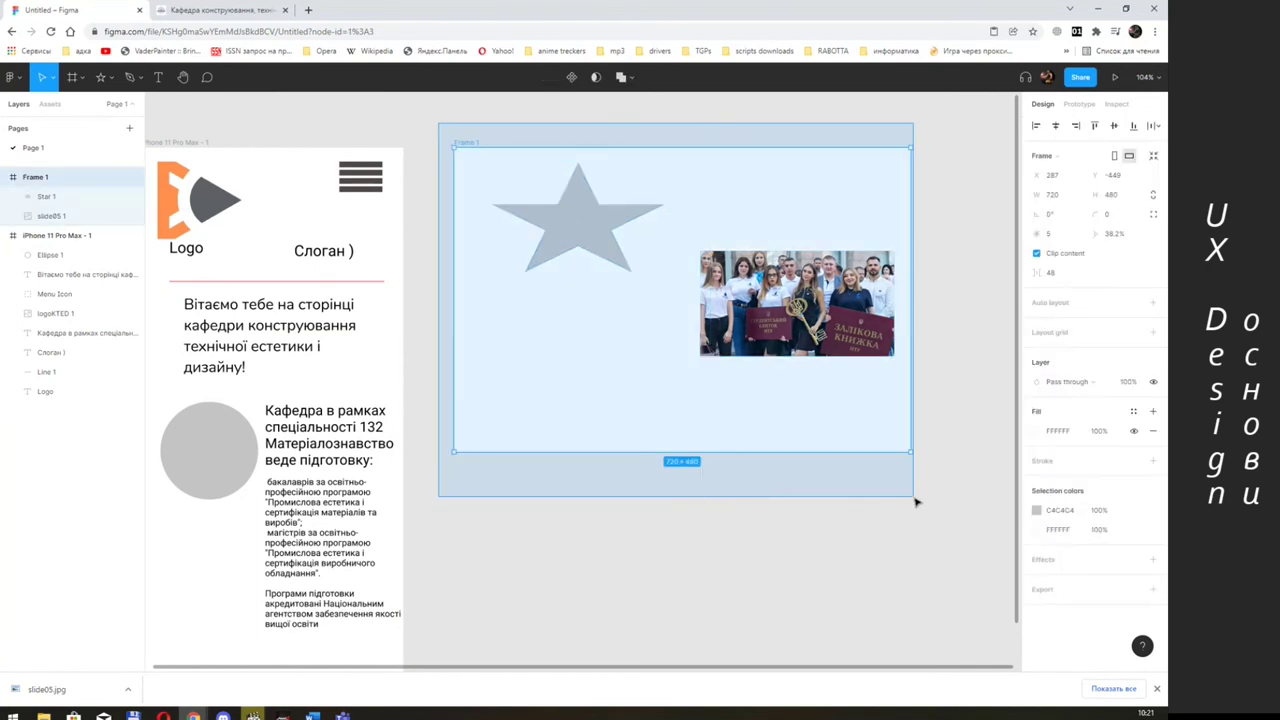
- Delete Frame 1 with the star and photo, bringing the iPhone 11 Pro Max - 1 mockup into view
{"action": "key", "text": "Delete"}
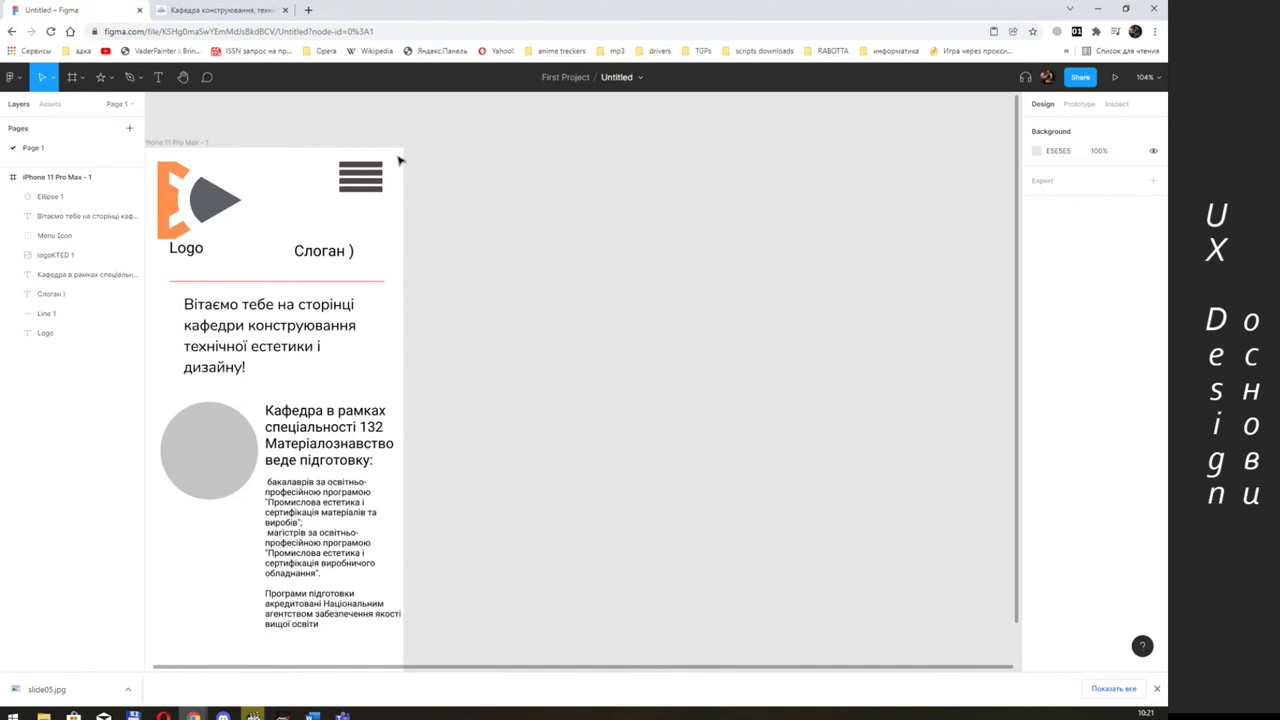
{"action": "left_click", "coordinate": [81, 181]}
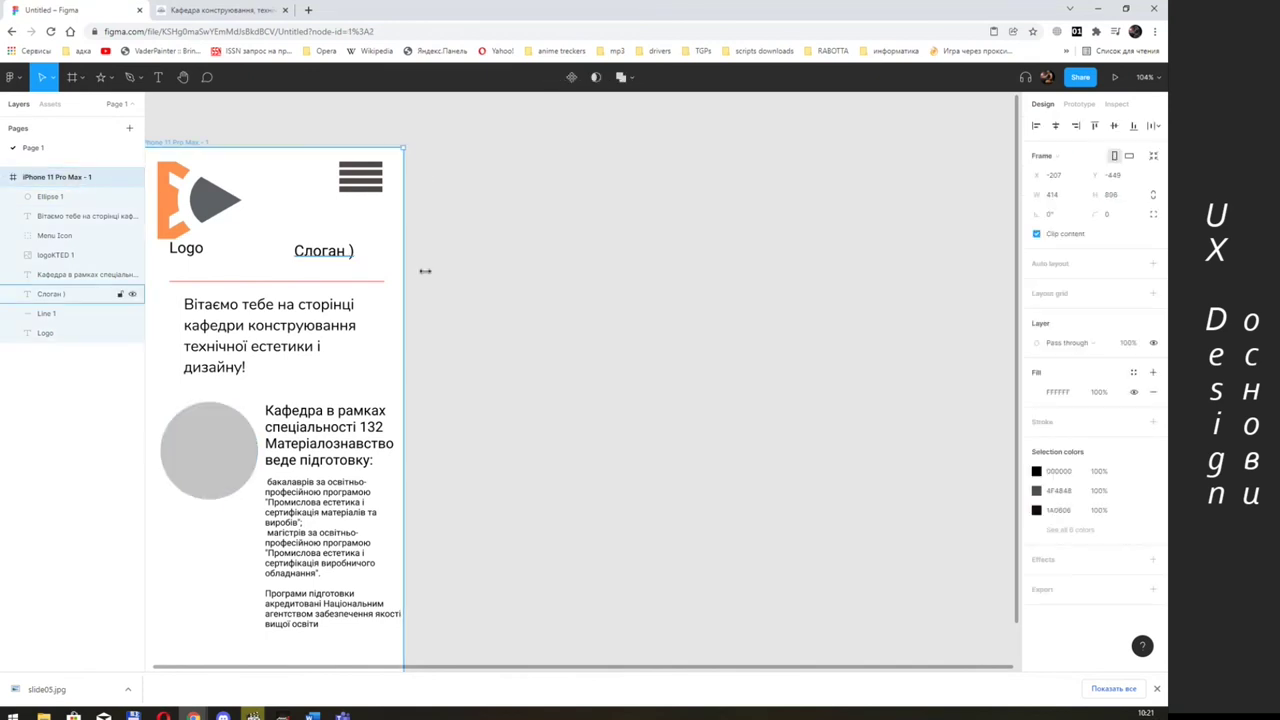
{"action": "left_click_drag", "start_coordinate": [492, 272], "coordinate": [635, 260]}
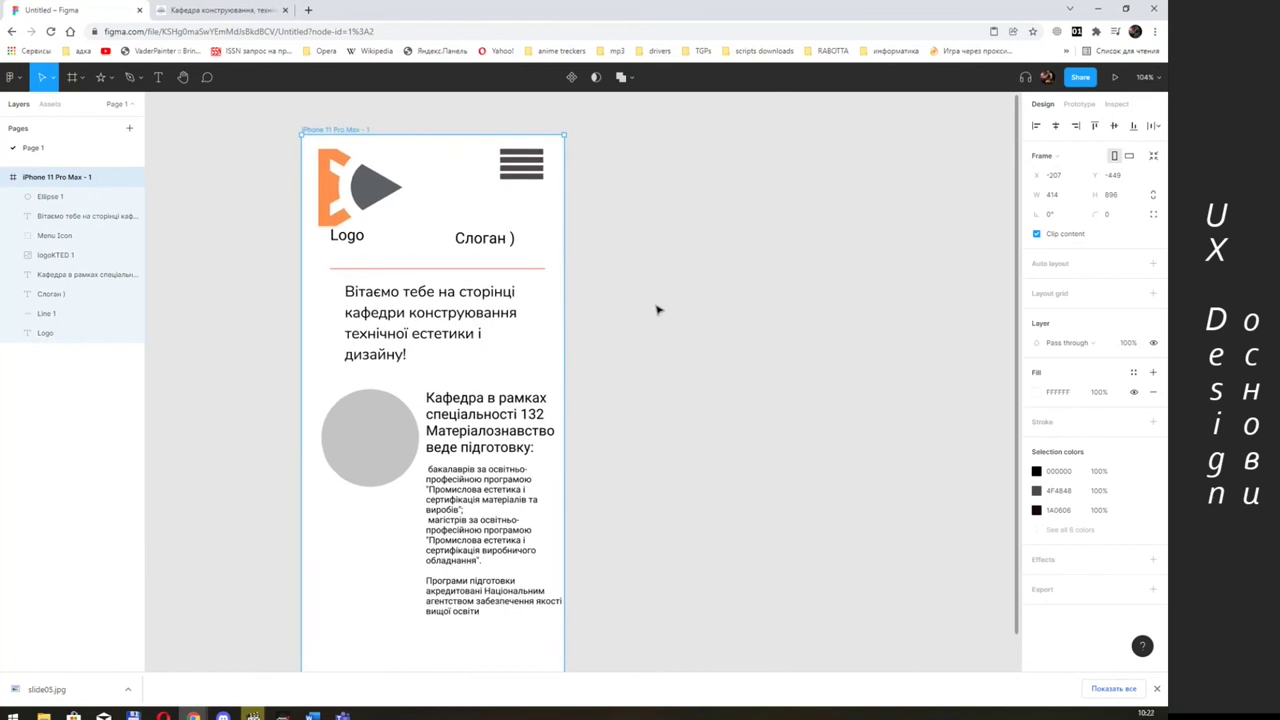
{"action": "left_click", "coordinate": [657, 309]}
- Paste four copies of the iPhone mockup, numbered 2 to 5, beside the original
{"action": "key", "text": "ctrl+v"}
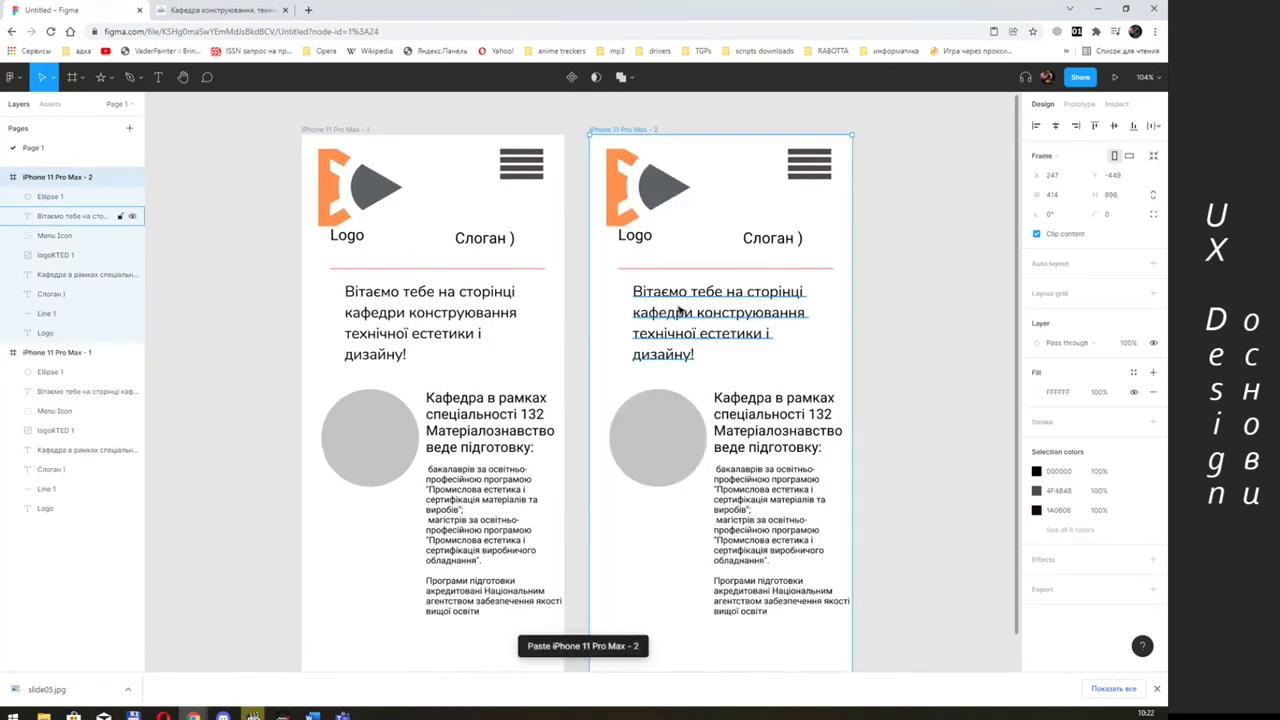
{"action": "scroll", "coordinate": [678, 311], "scroll_direction": "down", "scroll_amount": 2}
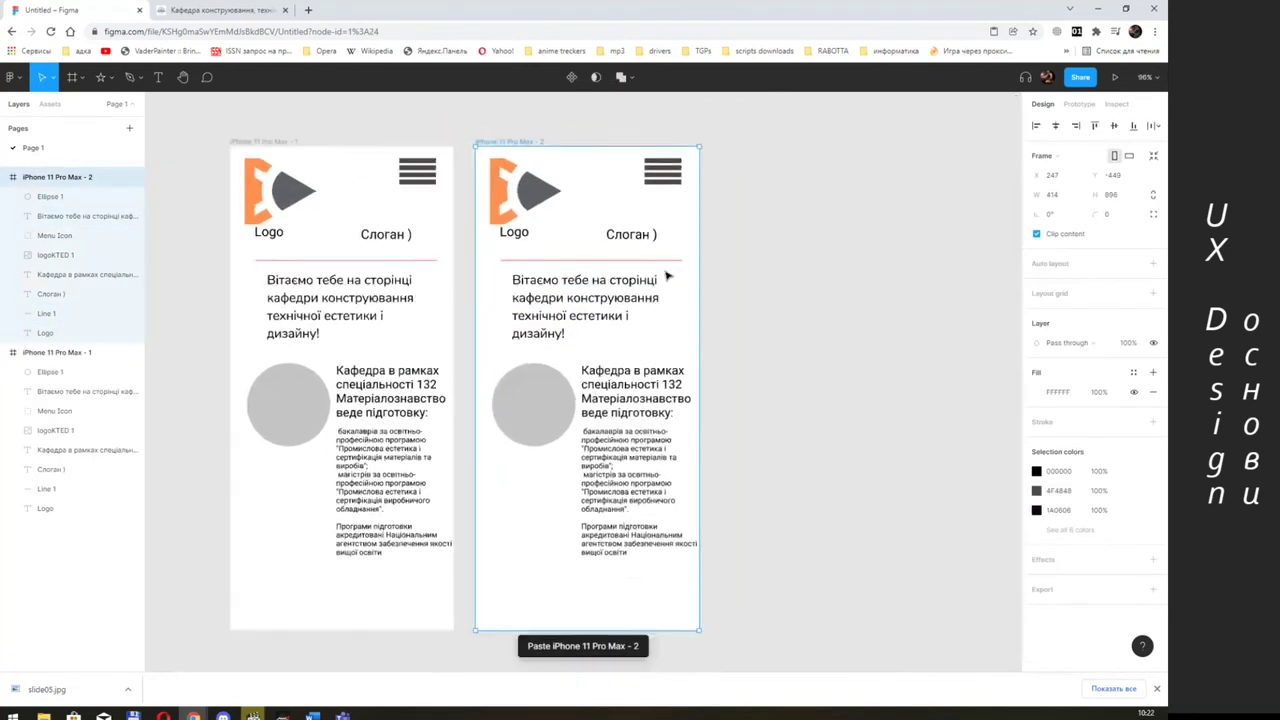
{"action": "scroll", "coordinate": [668, 274], "scroll_direction": "down", "scroll_amount": 2}
{"action": "scroll", "coordinate": [668, 274], "scroll_direction": "down", "scroll_amount": 2}
{"action": "scroll", "coordinate": [686, 256], "scroll_direction": "down", "scroll_amount": 1}
{"action": "scroll", "coordinate": [686, 256], "scroll_direction": "down", "scroll_amount": 2}
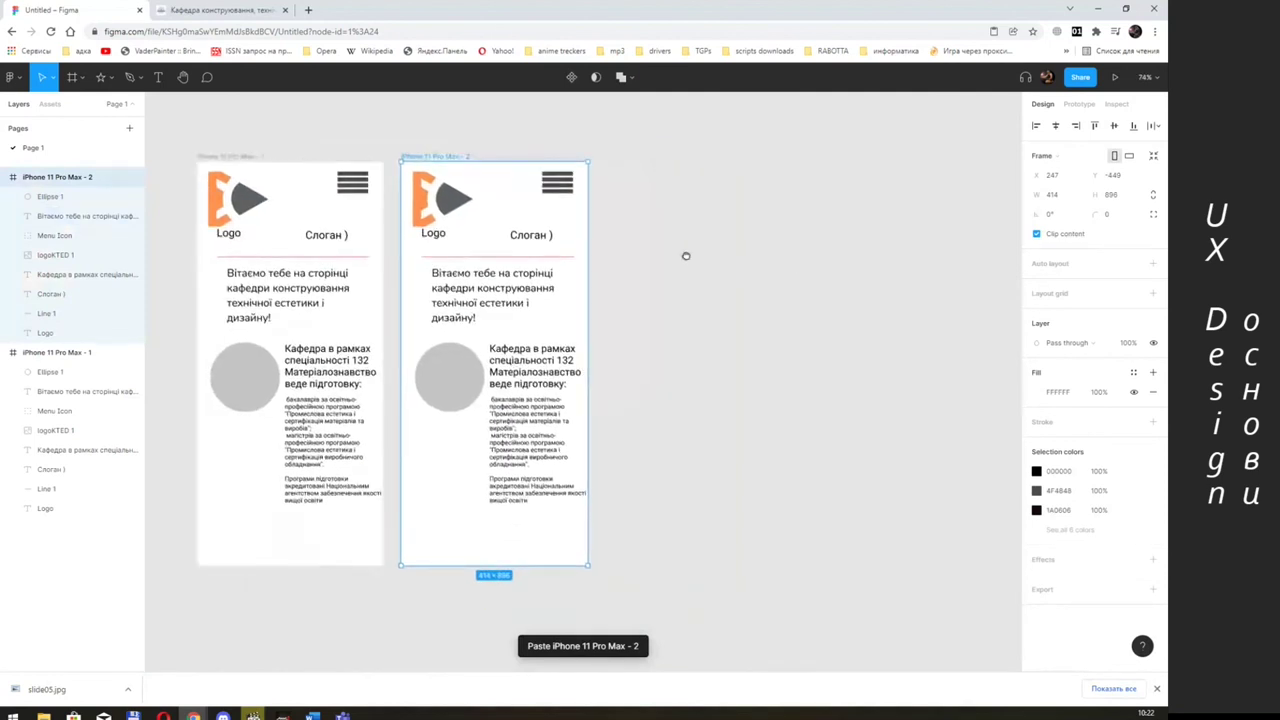
{"action": "key", "text": "ctrl+v"}
{"action": "key", "text": "ctrl+v"}
{"action": "key", "text": "ctrl+v"}
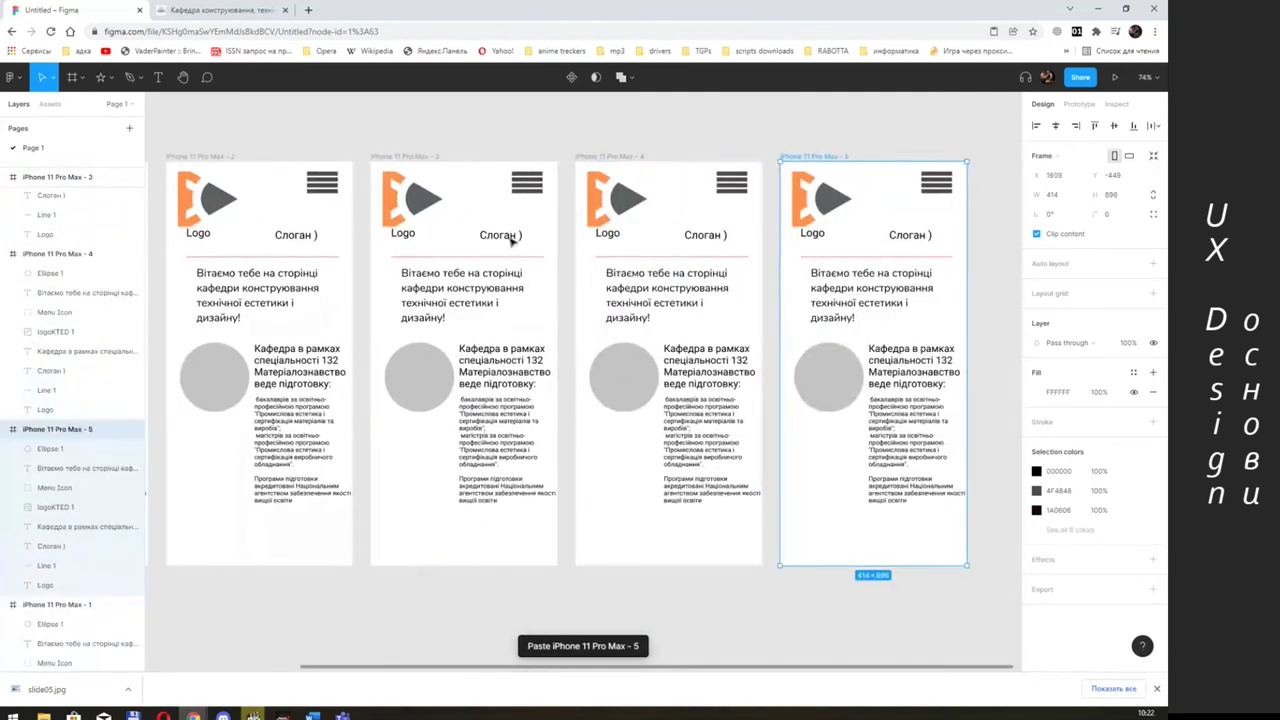
{"action": "scroll", "coordinate": [512, 232], "scroll_direction": "left", "scroll_amount": 3}
{"action": "scroll", "coordinate": [620, 233], "scroll_direction": "left", "scroll_amount": 3}
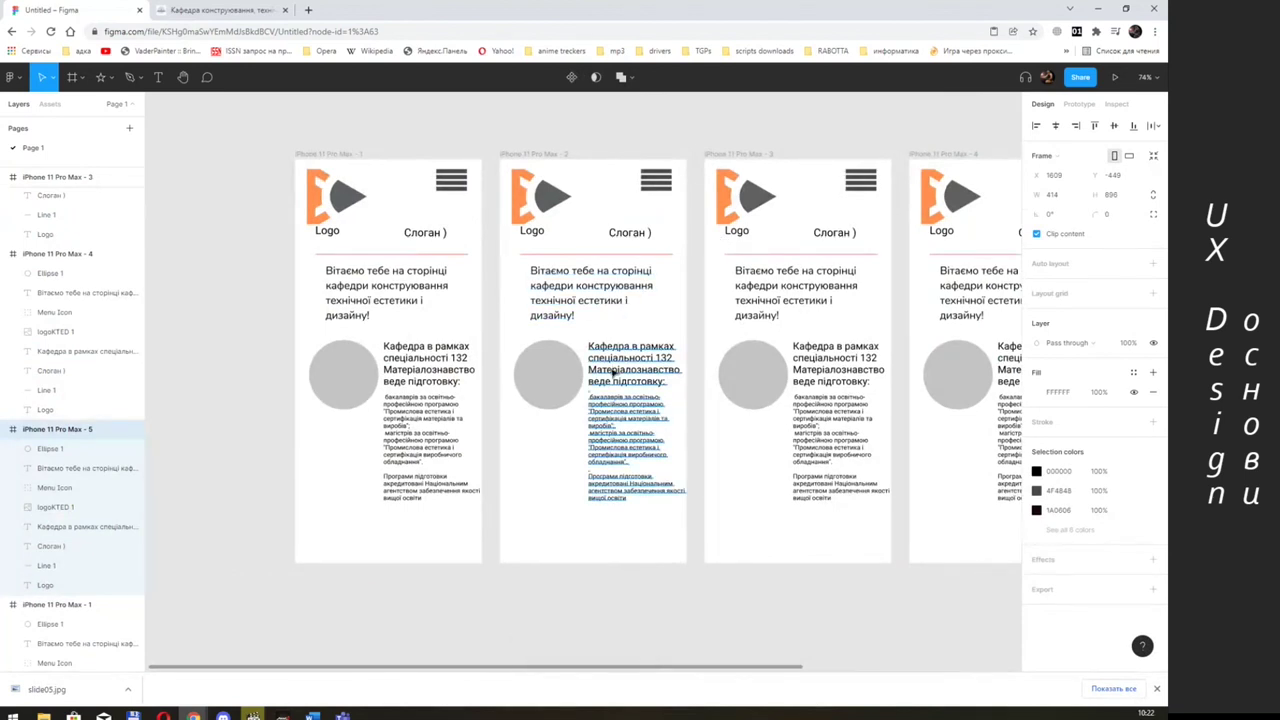
- Delete the circle in the second mockup and draw a square in its place
{"action": "left_click", "coordinate": [541, 376]}
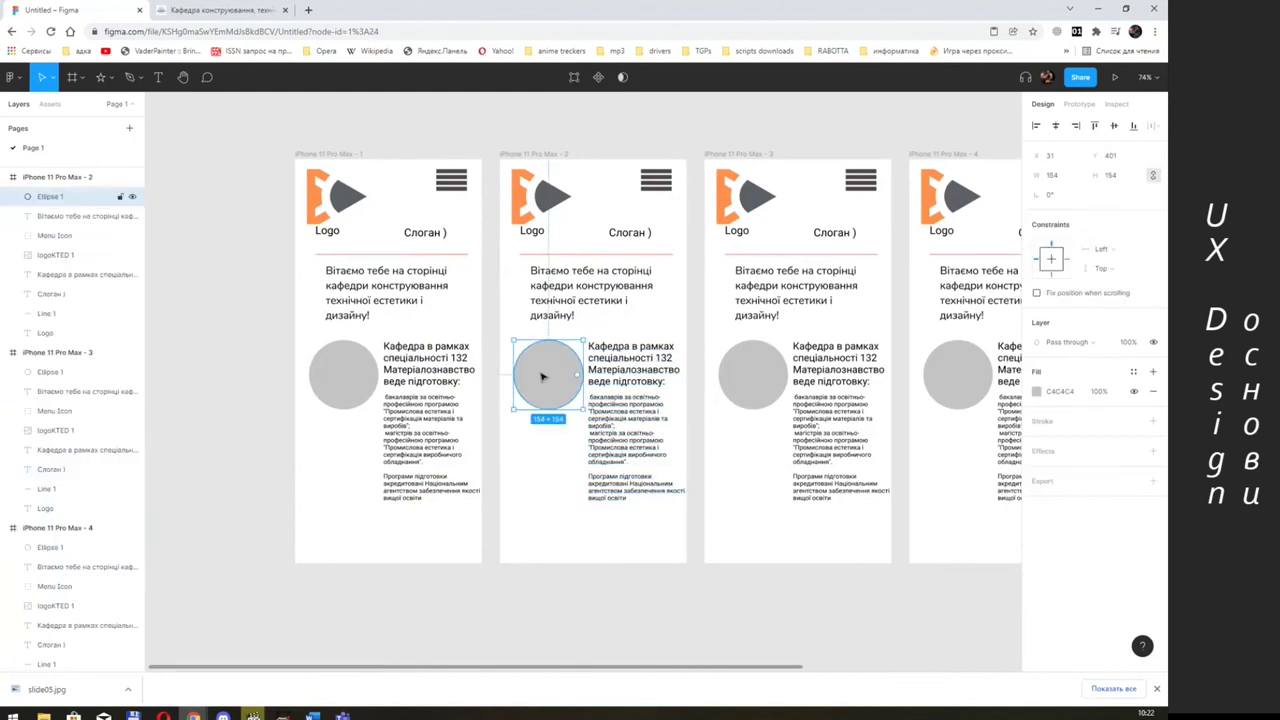
{"action": "key", "text": "Delete"}
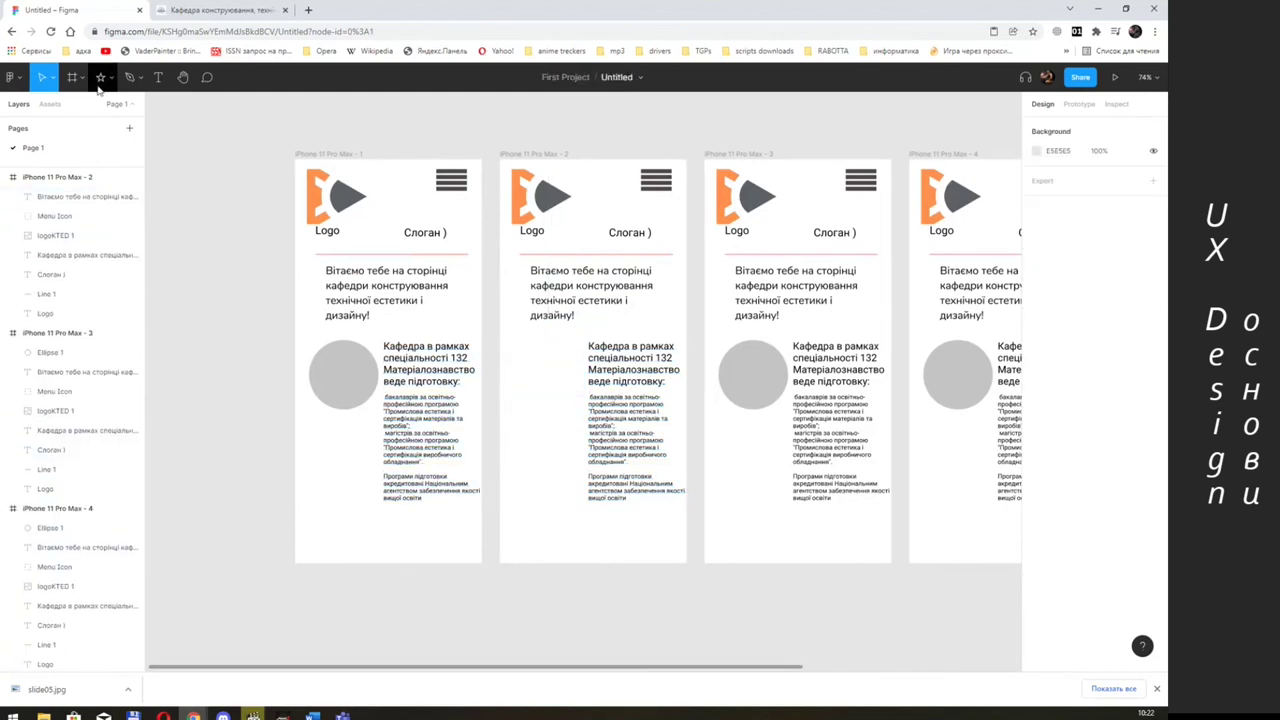
{"action": "left_click", "coordinate": [82, 78]}
{"action": "left_click", "coordinate": [113, 80]}
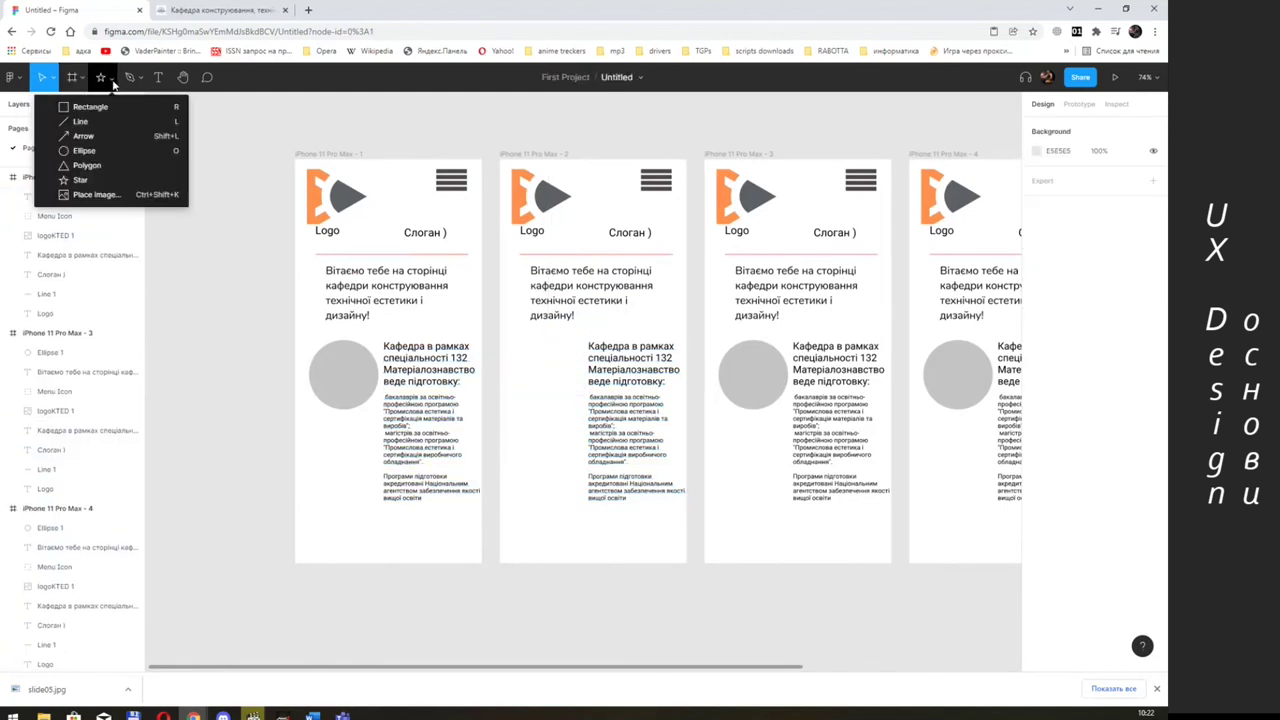
{"action": "left_click", "coordinate": [88, 106]}
{"action": "mouse_move", "coordinate": [512, 347]}
{"action": "left_mouse_down"}
{"action": "mouse_move", "coordinate": [557, 402]}
{"action": "mouse_move", "coordinate": [574, 398]}
{"action": "left_mouse_up"}
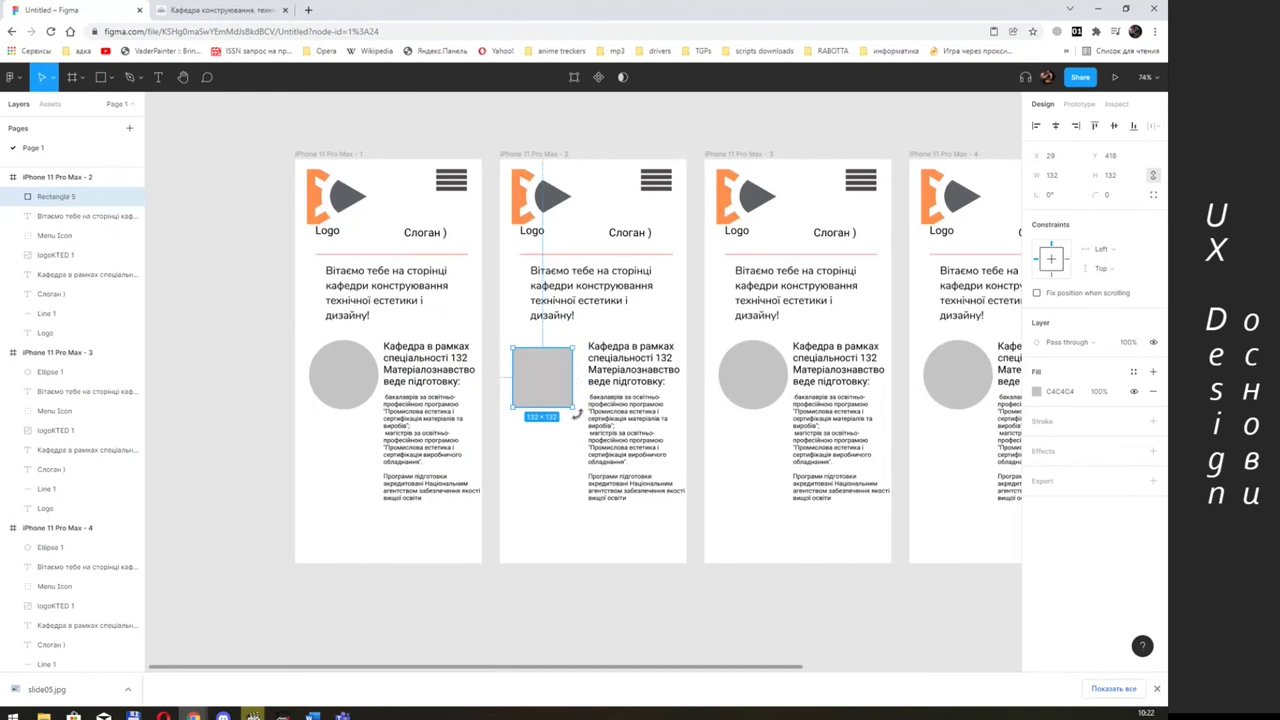
- Rotate the square 45° into a diamond, shrink it to about 103 px, and duplicate it
{"action": "left_click_drag", "start_coordinate": [576, 412], "coordinate": [545, 424]}
{"action": "left_click", "coordinate": [1064, 196]}
{"action": "type", "text": "45"}
{"action": "key", "text": "Return"}
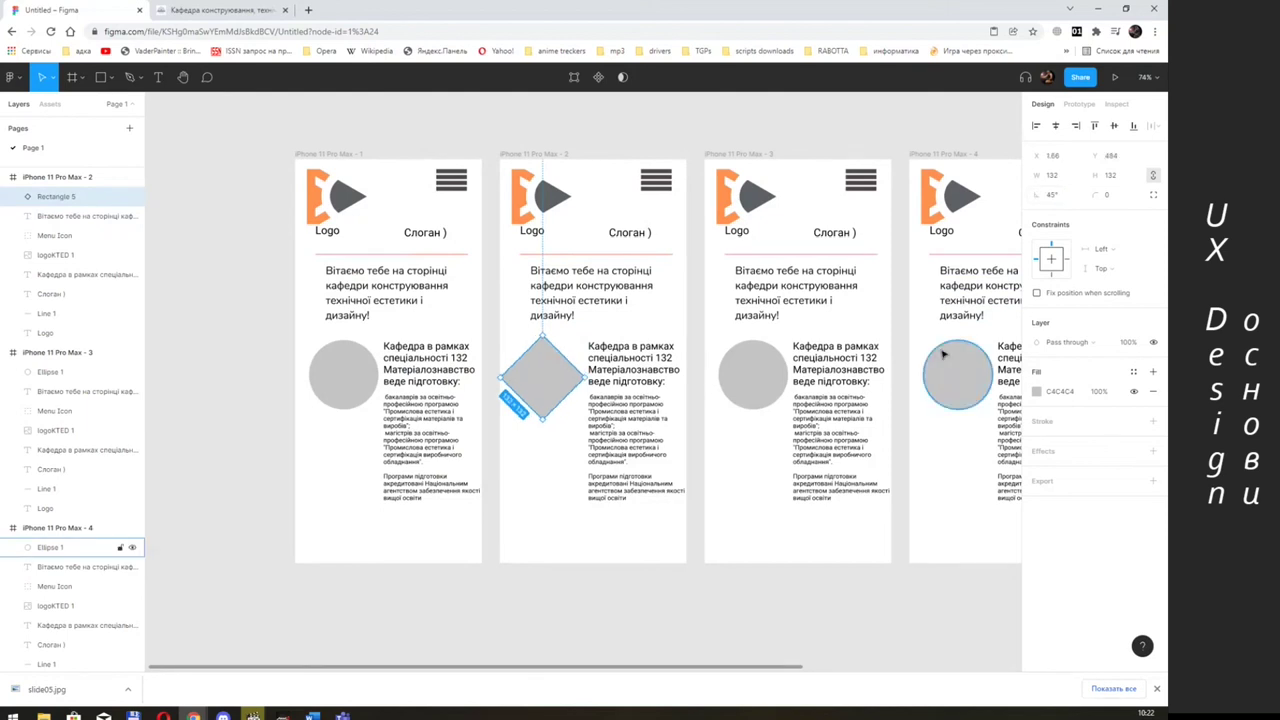
{"action": "mouse_move", "coordinate": [544, 424]}
{"action": "left_mouse_down"}
{"action": "mouse_move", "coordinate": [550, 371]}
{"action": "mouse_move", "coordinate": [552, 461]}
{"action": "left_mouse_up"}
{"action": "key", "text": "ctrl+d"}
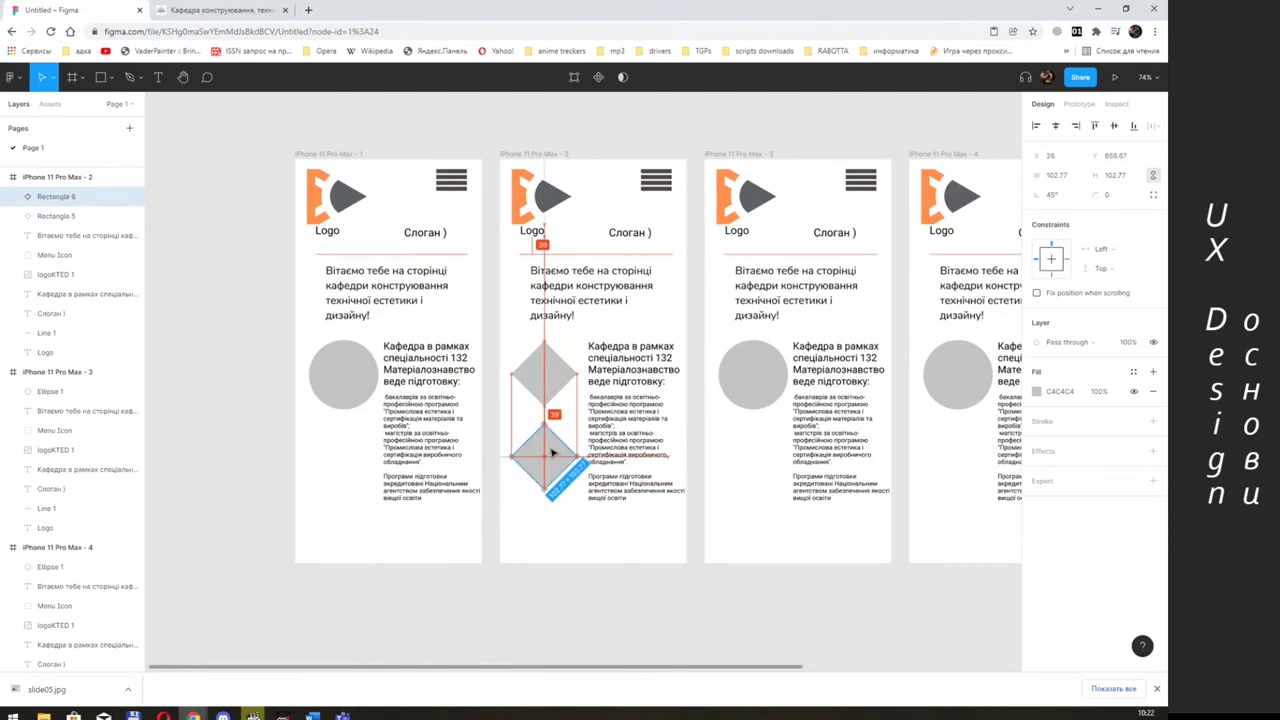
{"action": "key", "text": "Escape"}
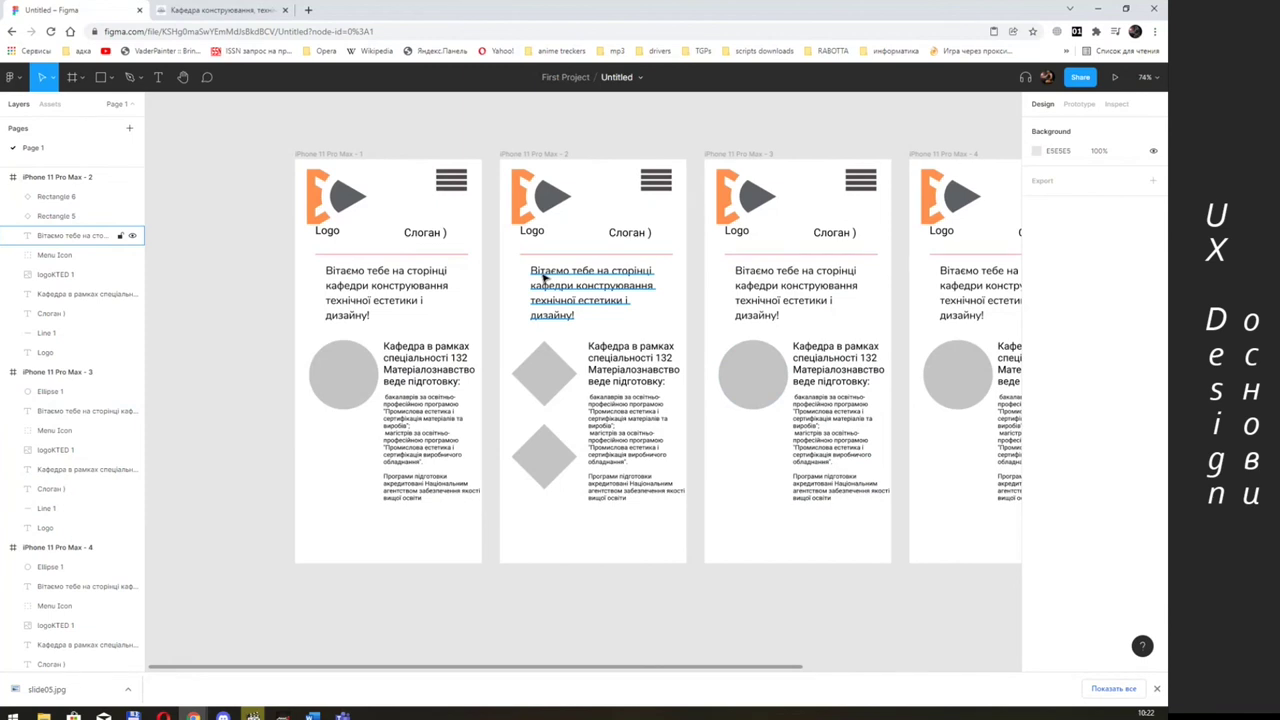
- Marquee-select the iPhone 11 Pro Max - 5 frame and delete it
{"action": "scroll", "coordinate": [493, 243], "scroll_direction": "right", "scroll_amount": 3}
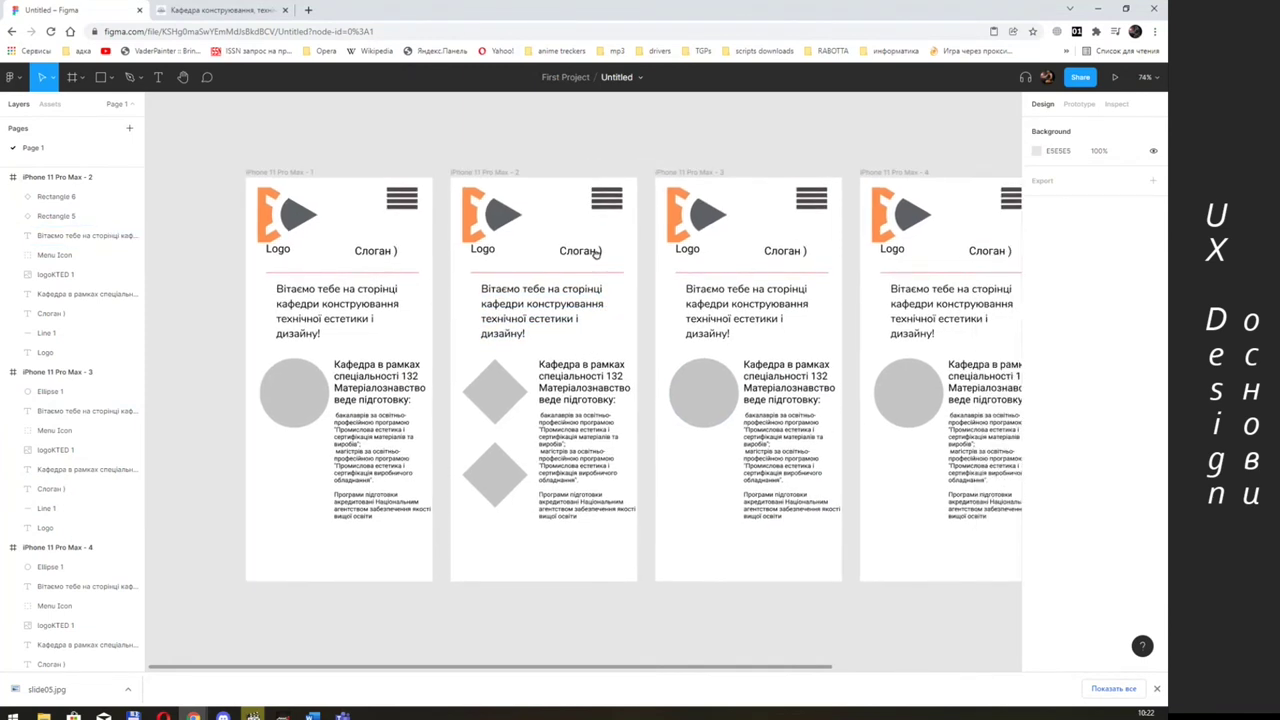
{"action": "scroll", "coordinate": [571, 243], "scroll_direction": "right", "scroll_amount": 3}
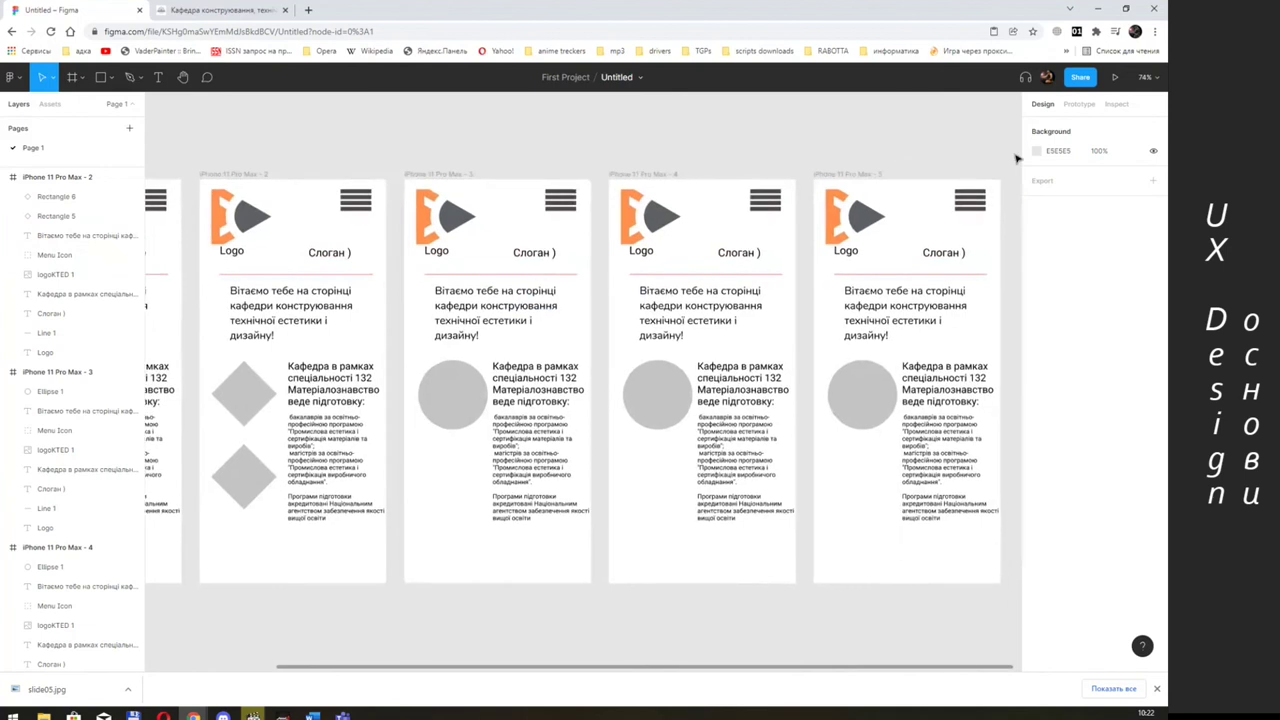
{"action": "left_click_drag", "start_coordinate": [1006, 152], "coordinate": [802, 626]}
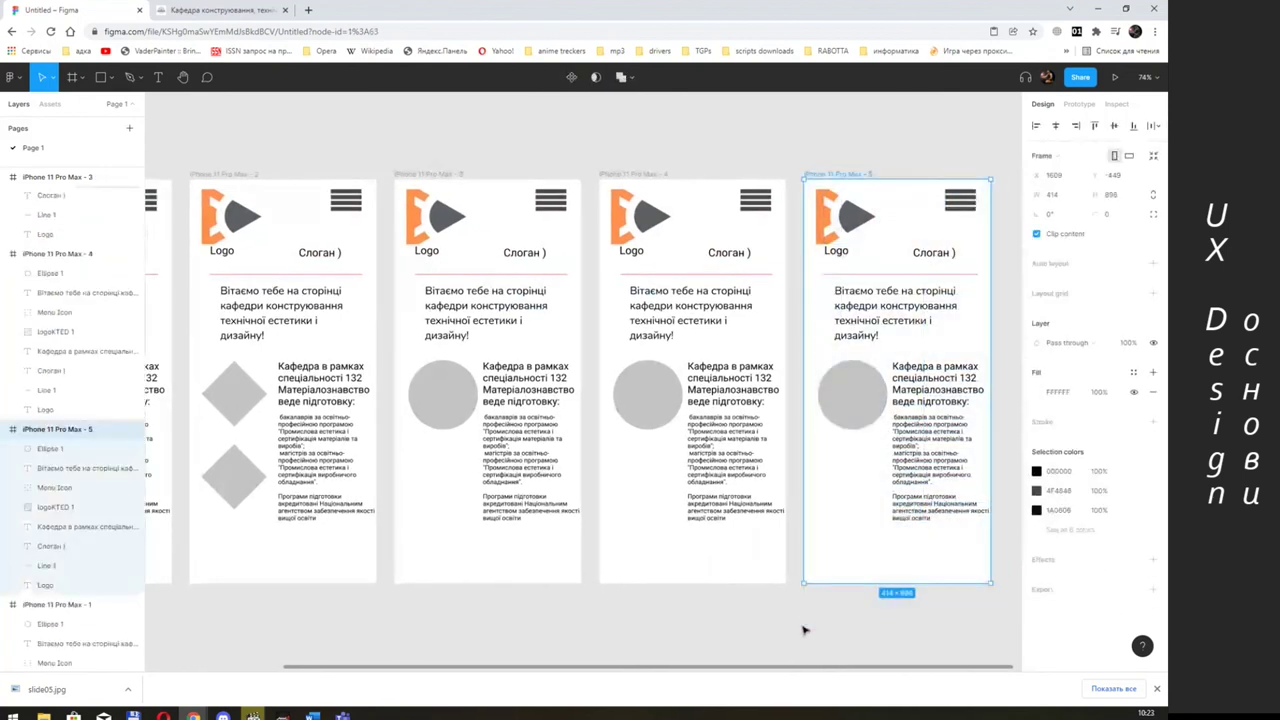
{"action": "key", "text": "Delete"}
{"action": "scroll", "coordinate": [865, 329], "scroll_direction": "left", "scroll_amount": 3}
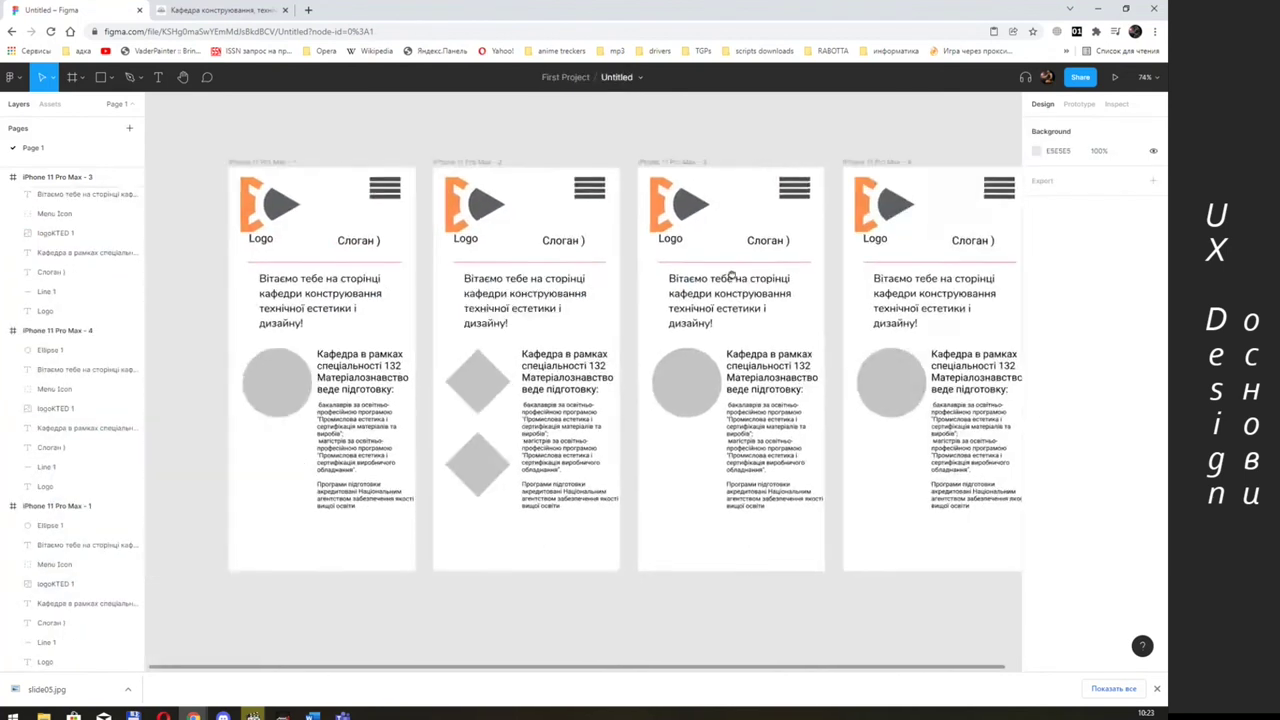
{"action": "scroll", "coordinate": [661, 258], "scroll_direction": "down", "scroll_amount": 1}
{"action": "scroll", "coordinate": [661, 258], "scroll_direction": "up", "scroll_amount": 1}
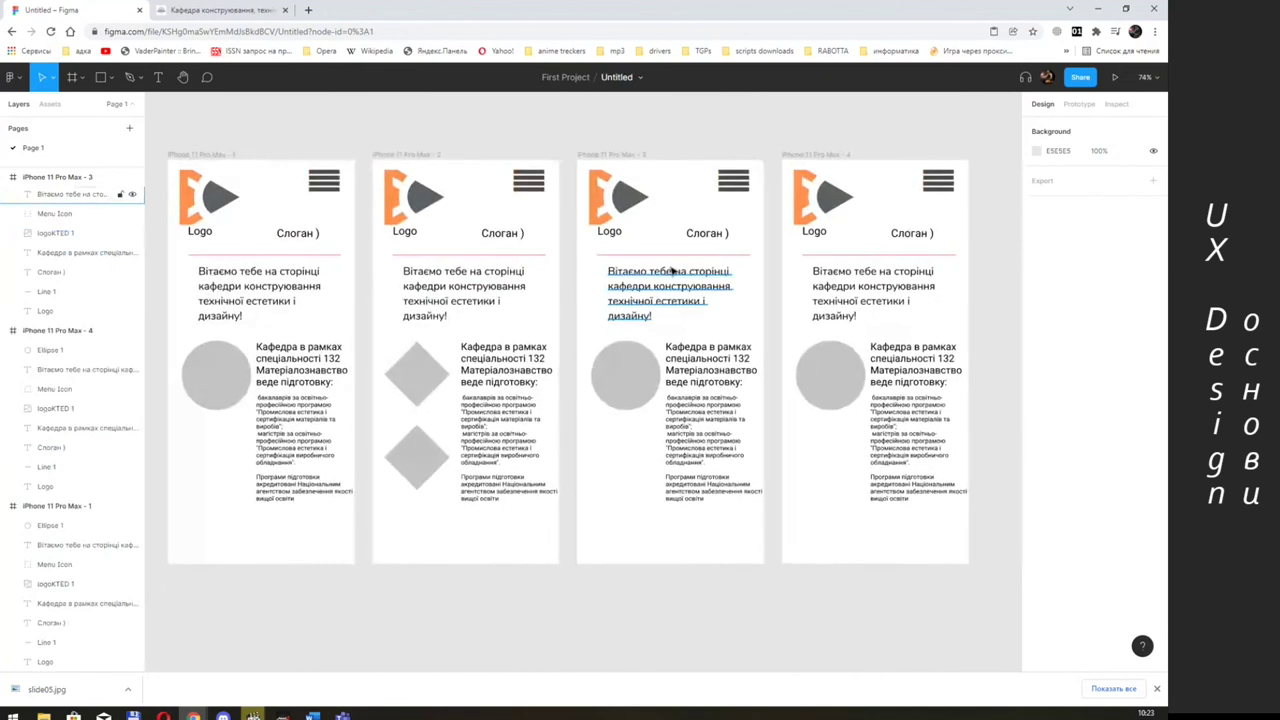